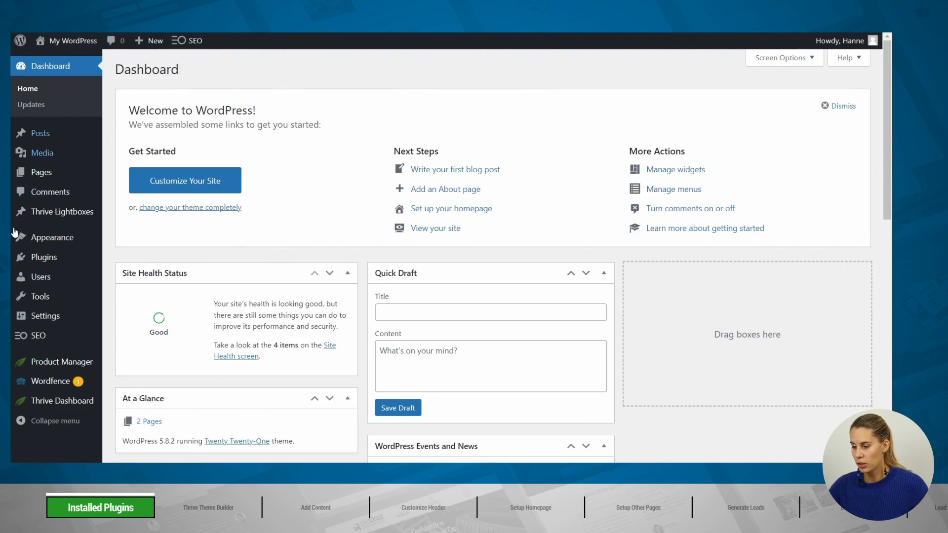
# Step: Open the list of installed plugins and look through the Thrive plugins on the site
pyautogui.moveTo(47, 258)
pyautogui.click(130, 262)
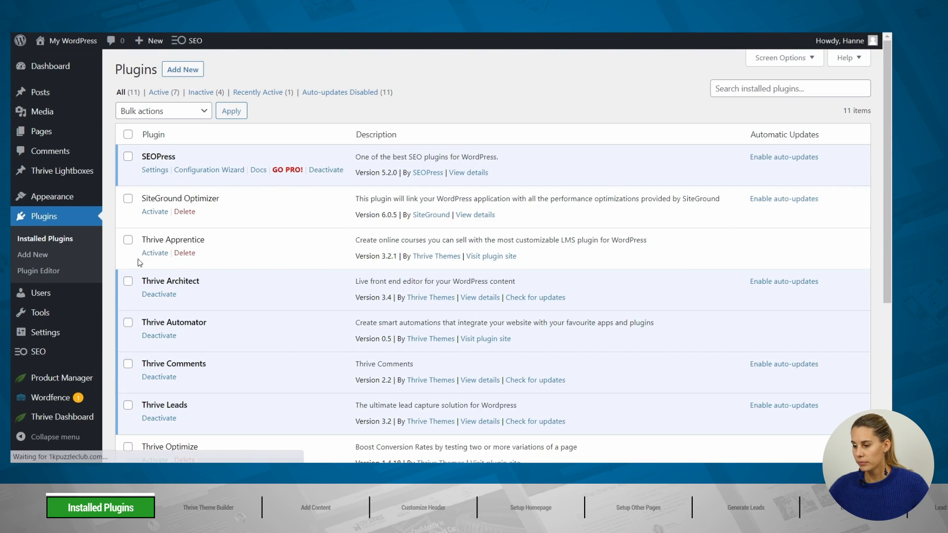
pyautogui.scroll(-2, 267, 175)
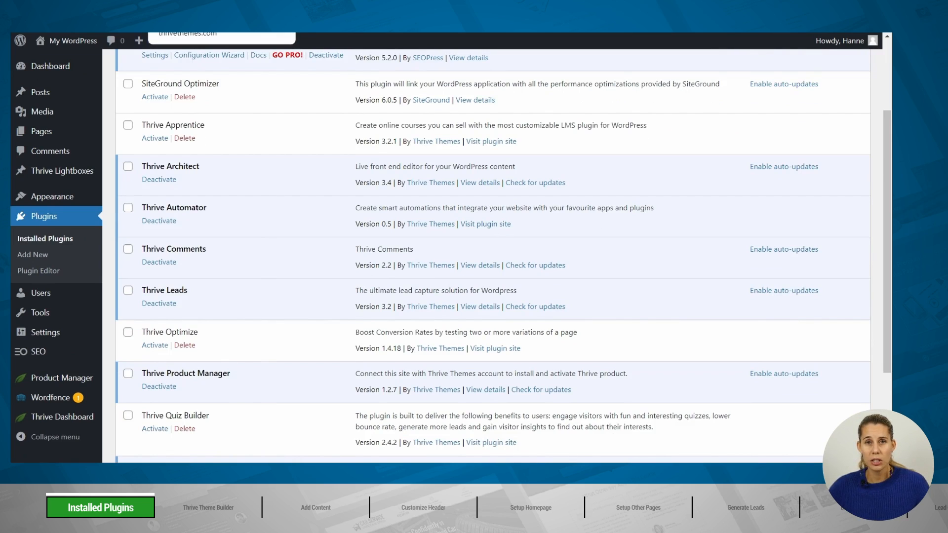
# Step: Switch to the Thrive Themes member dashboard and download the Thrive Product Manager plugin
pyautogui.click(173, 30)
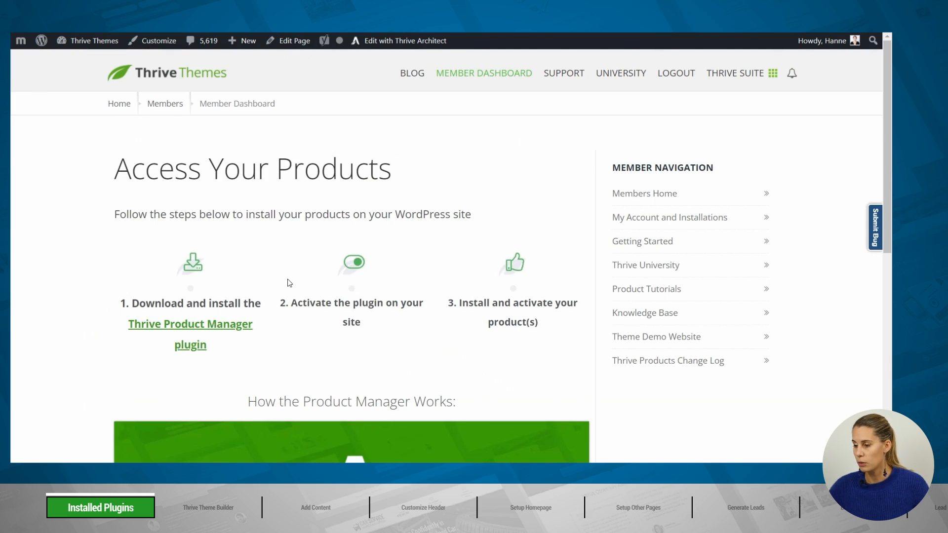
pyautogui.click(211, 332)
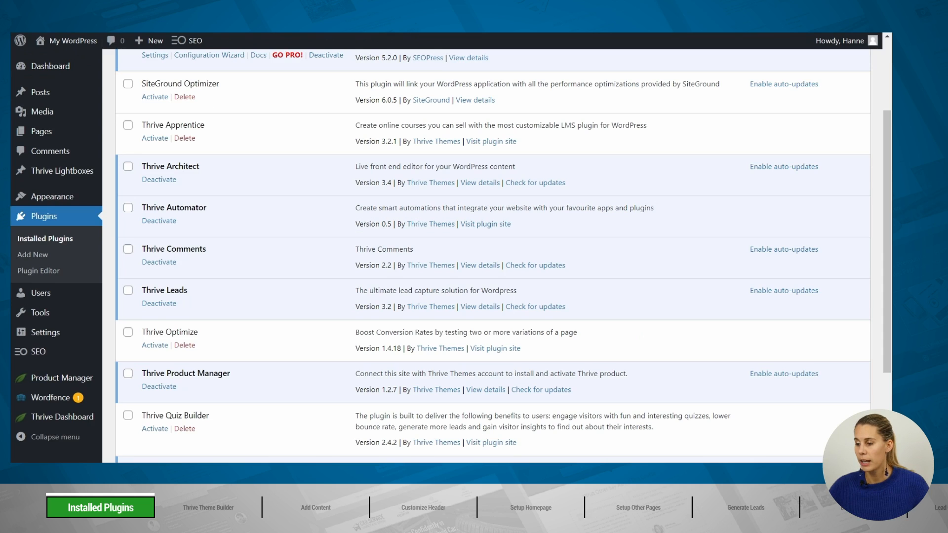
# Step: Search the WordPress plugin directory for "seo" and browse the available SEO plugins
pyautogui.scroll(3, 287, 193)
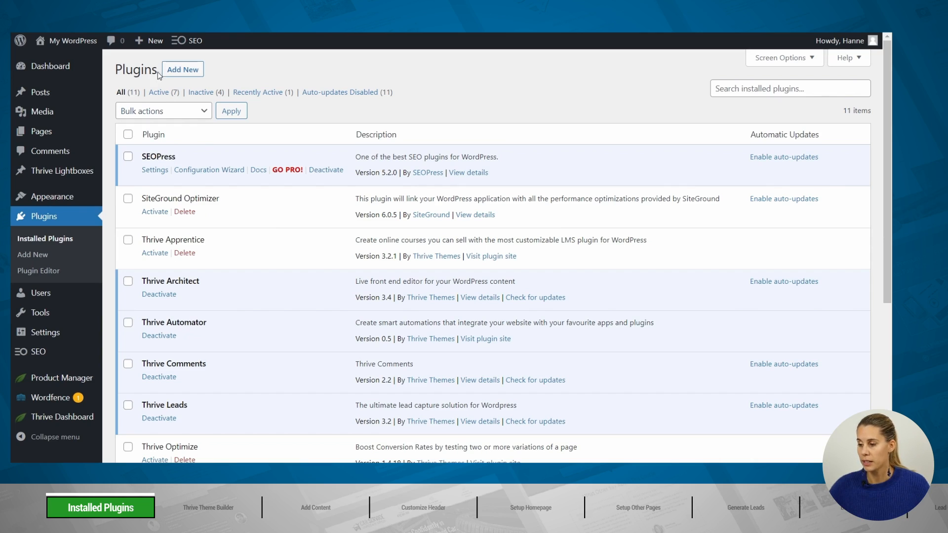
pyautogui.click(191, 78)
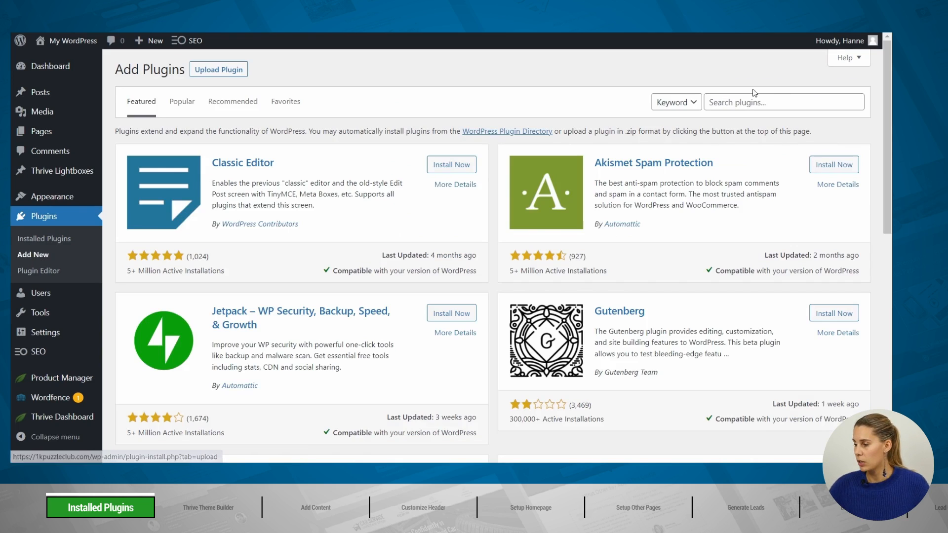
pyautogui.click(765, 99)
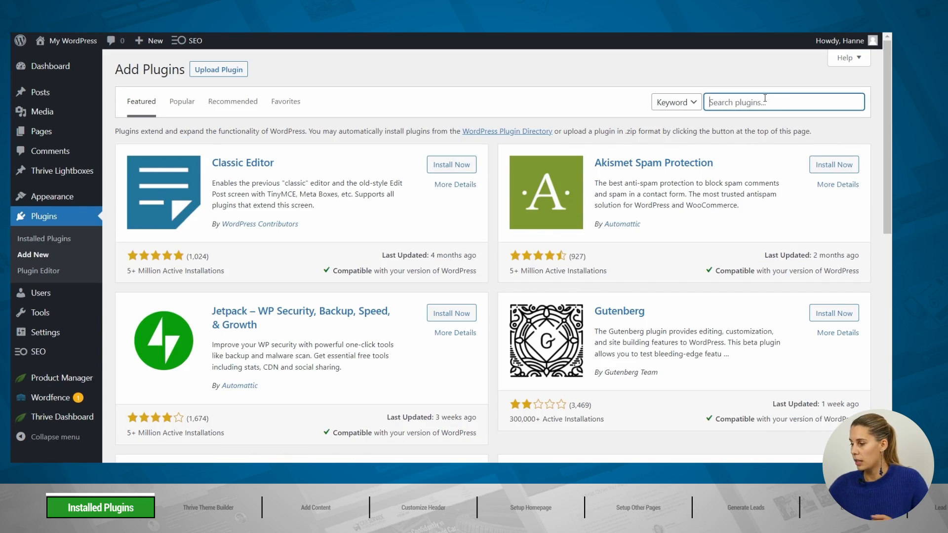
pyautogui.write('seo')
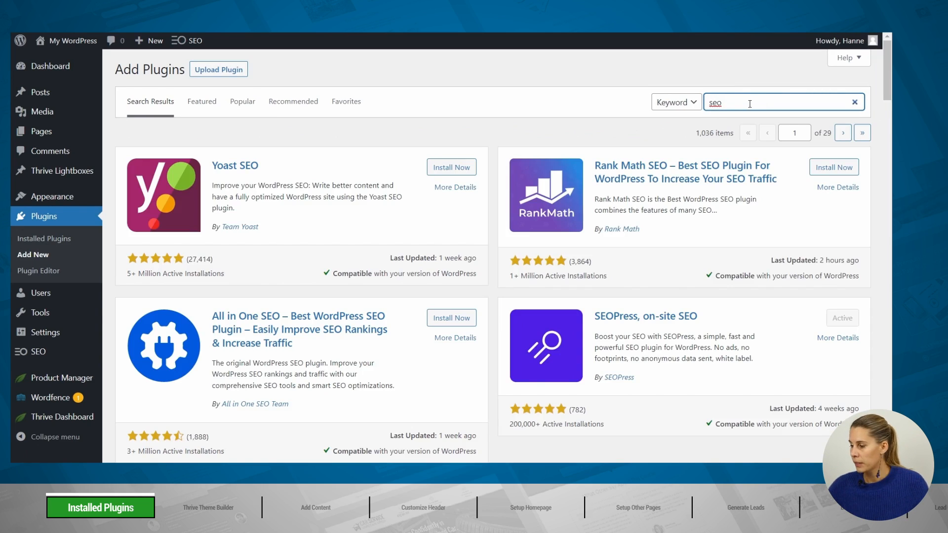
pyautogui.scroll(-3, 586, 185)
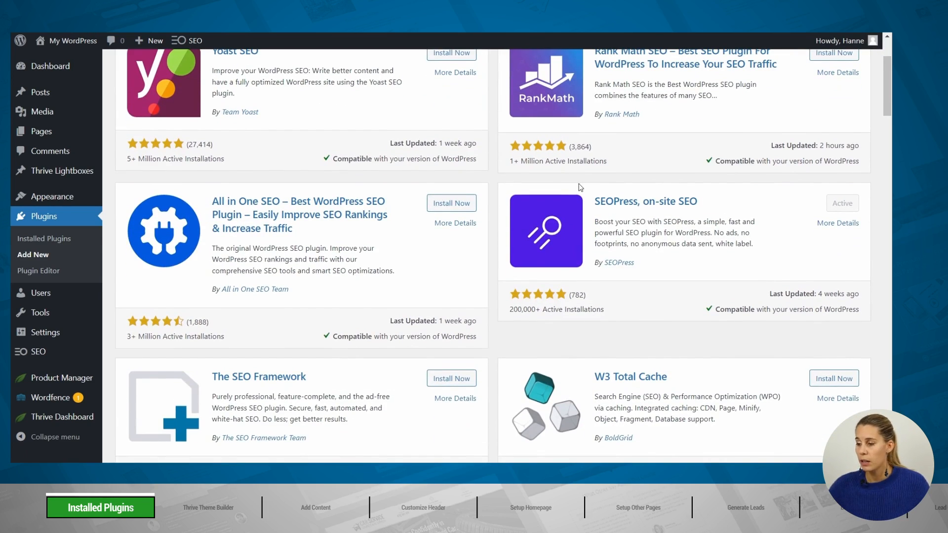
pyautogui.scroll(3, 585, 186)
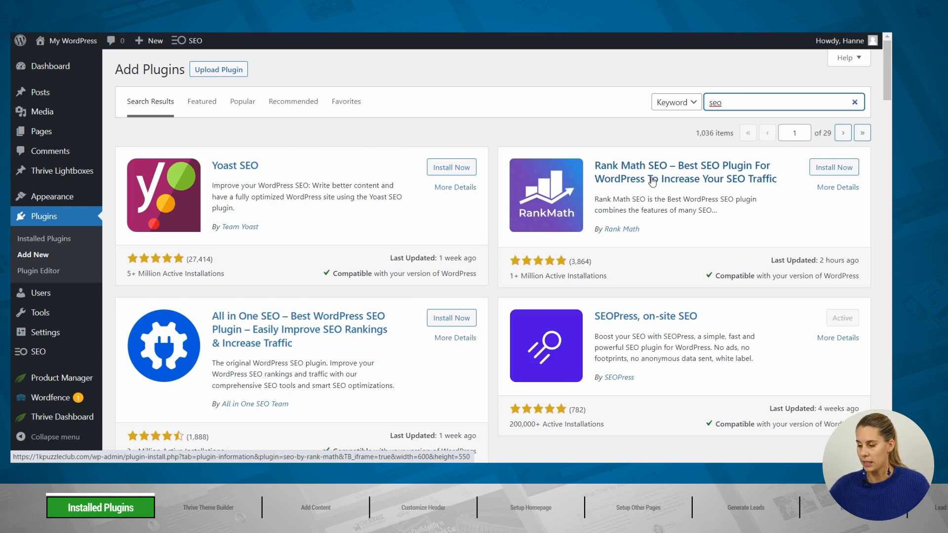
# Step: Return to the installed plugins, and open the Coming Soon Mode settings from the Thrive Dashboard
pyautogui.click(62, 242)
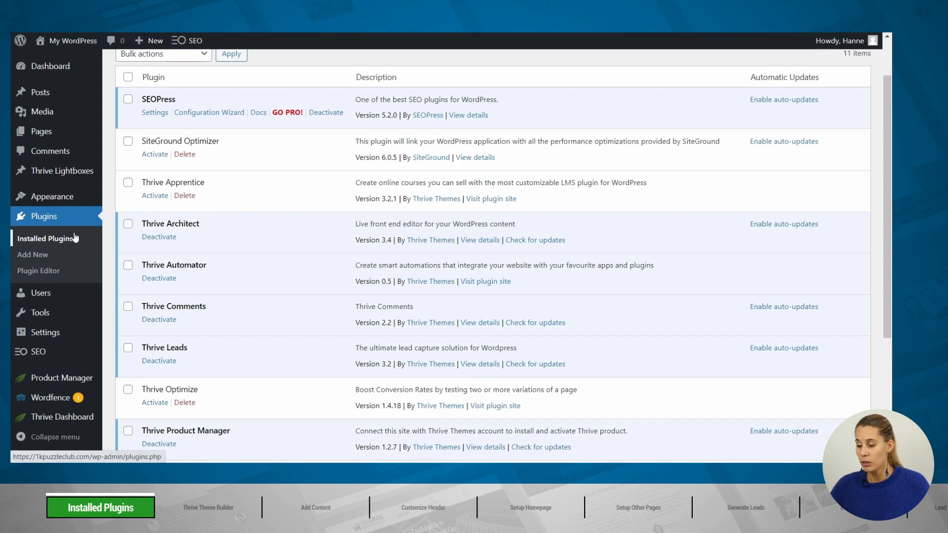
pyautogui.moveTo(81, 417)
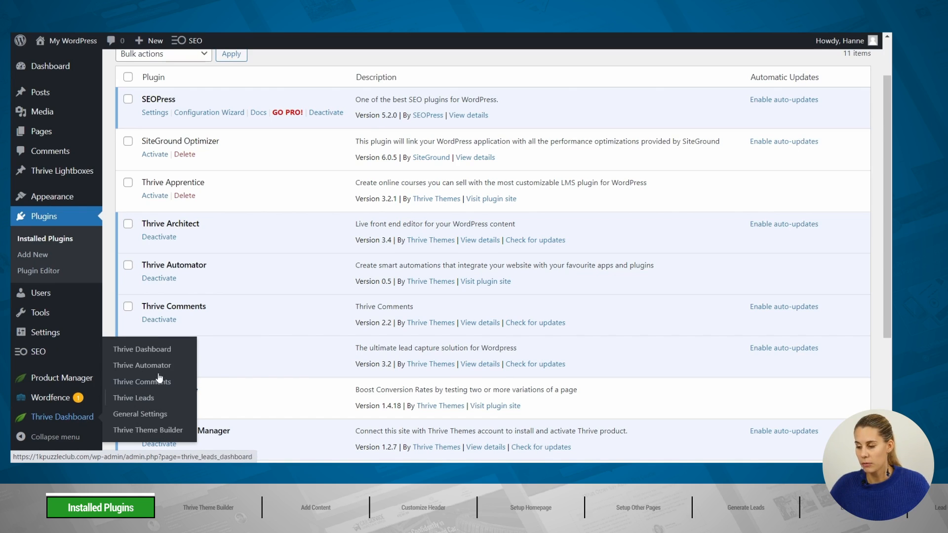
pyautogui.click(149, 349)
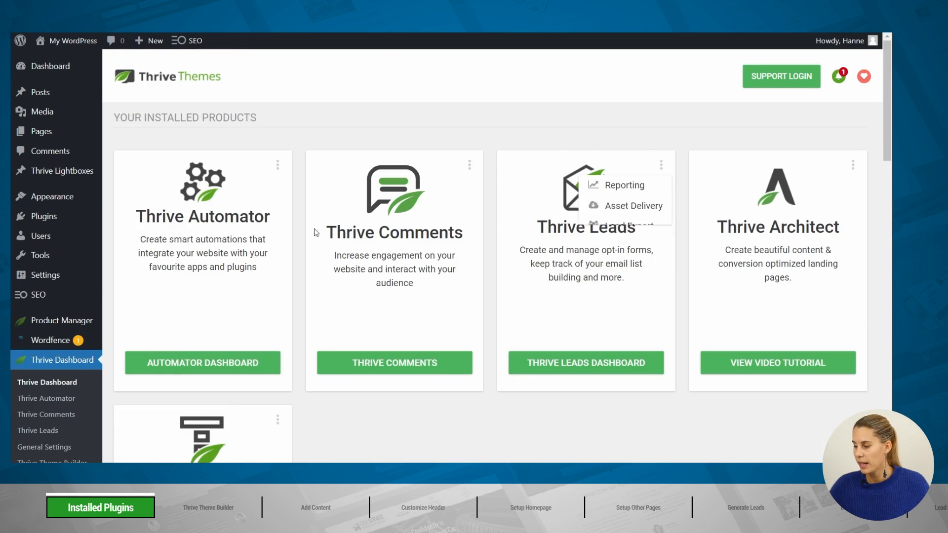
pyautogui.scroll(-9, 333, 243)
pyautogui.scroll(-6, 334, 242)
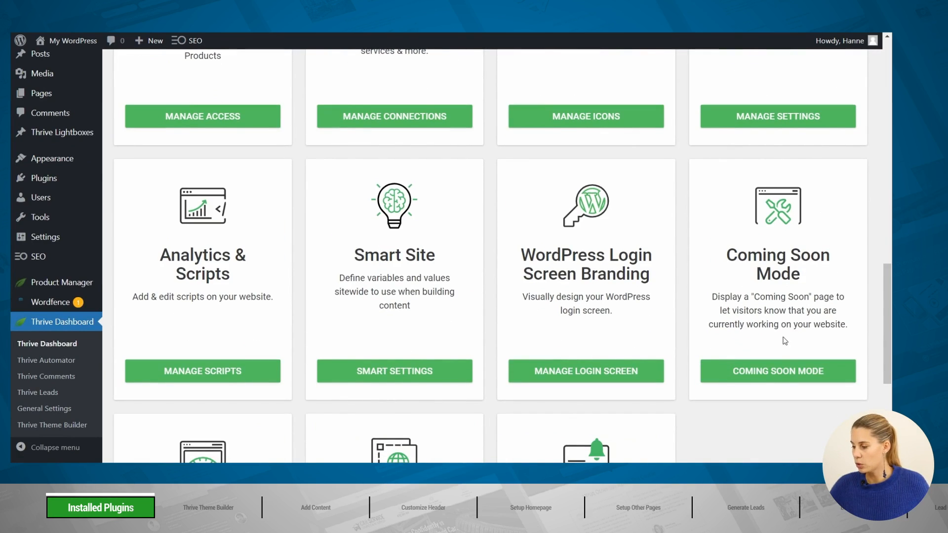
pyautogui.click(786, 371)
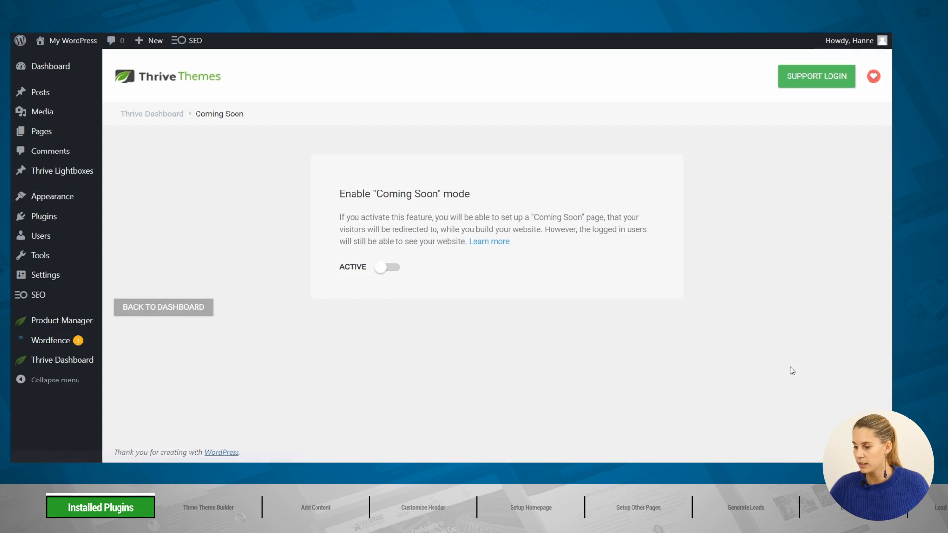
# Step: Activate Coming Soon mode and add a new page titled "Coming soon" for it
pyautogui.click(401, 270)
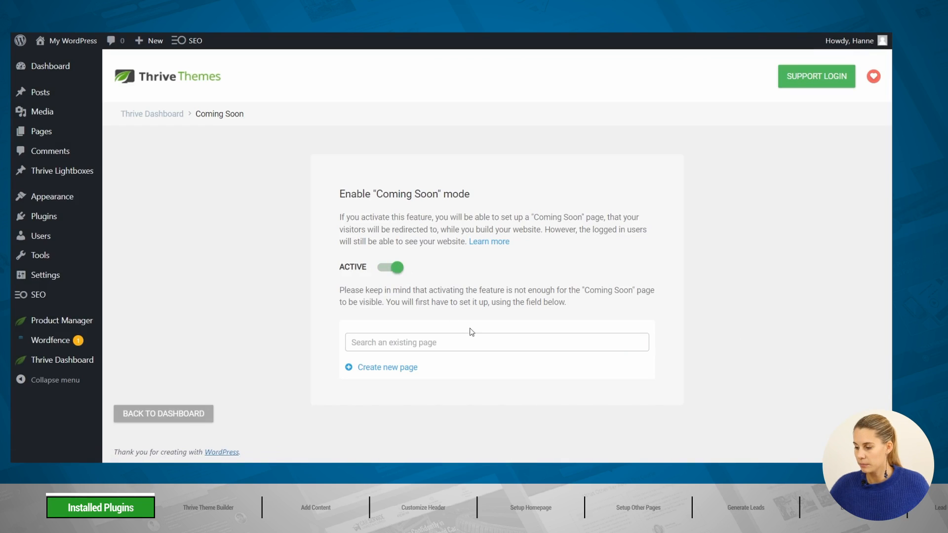
pyautogui.click(398, 368)
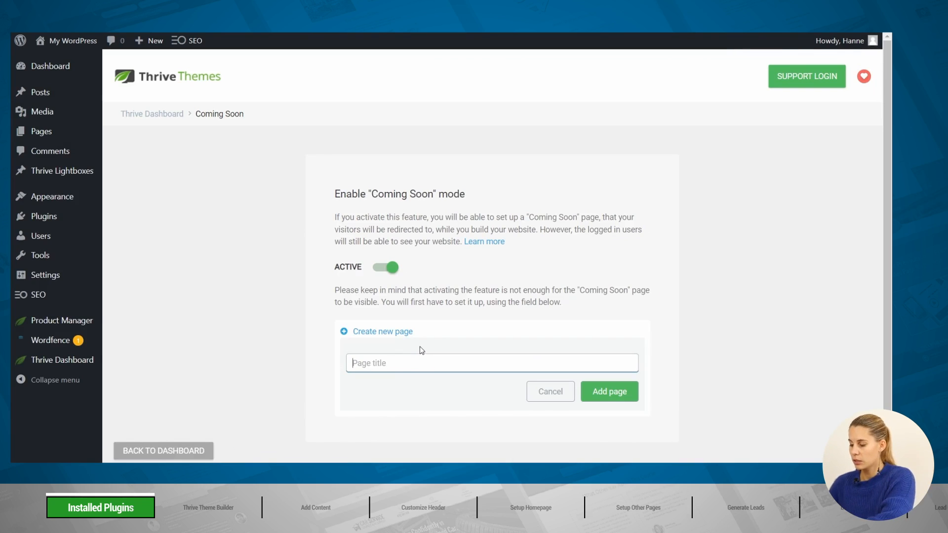
pyautogui.write('Coming soon')
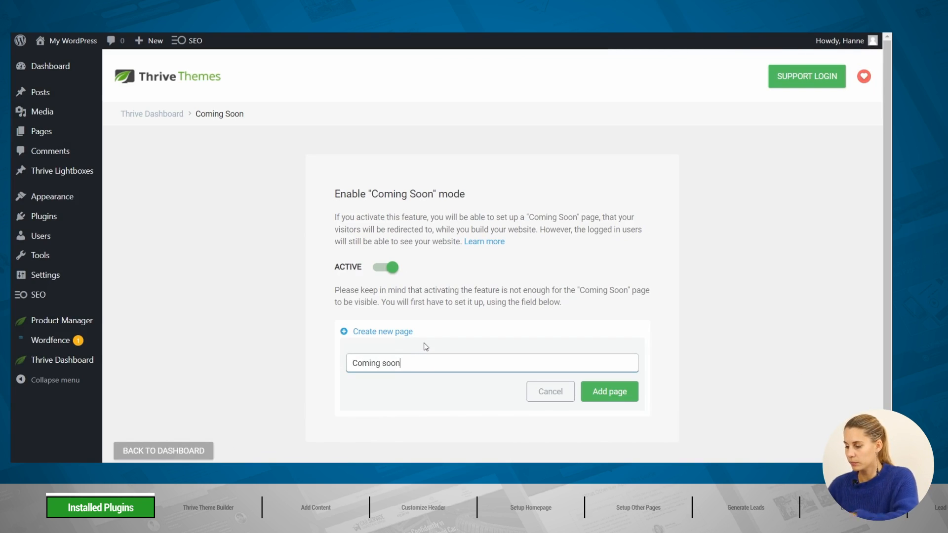
pyautogui.click(595, 391)
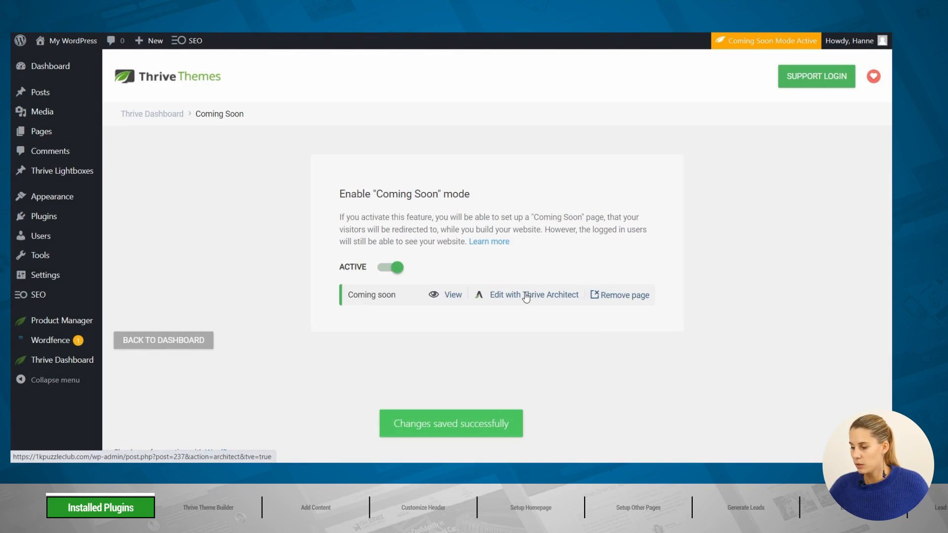
# Step: Edit the page with Thrive Architect and apply the pre-built landing page template "Coming soon 5"
pyautogui.click(526, 295)
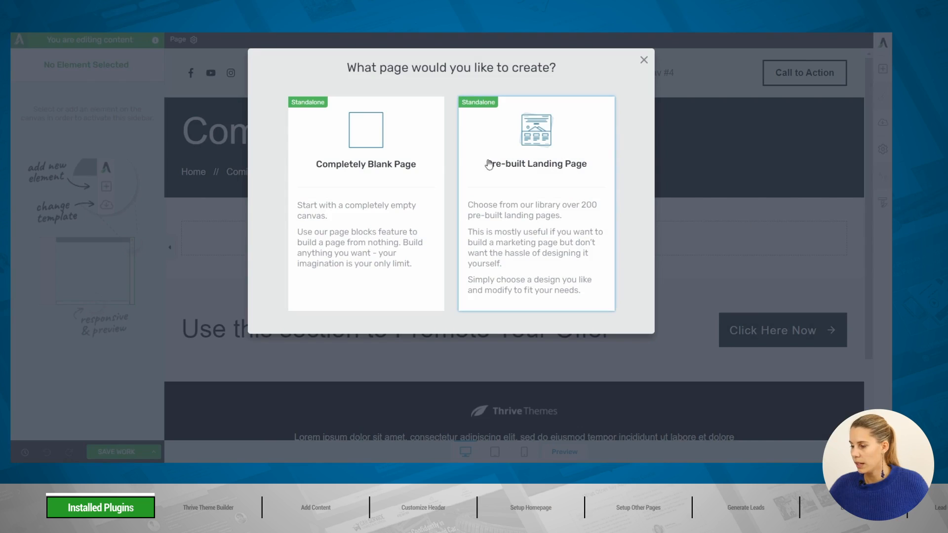
pyautogui.click(510, 186)
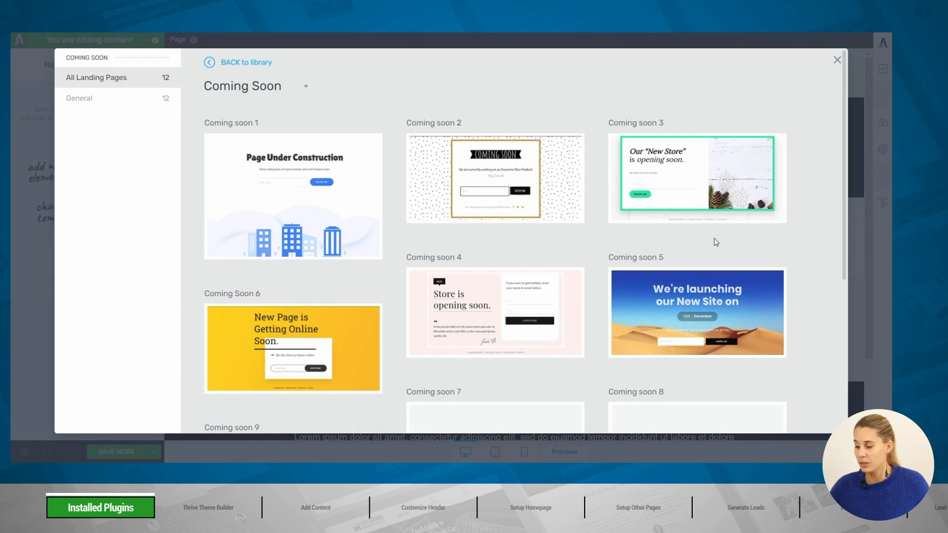
pyautogui.scroll(-3, 714, 238)
pyautogui.scroll(3, 799, 295)
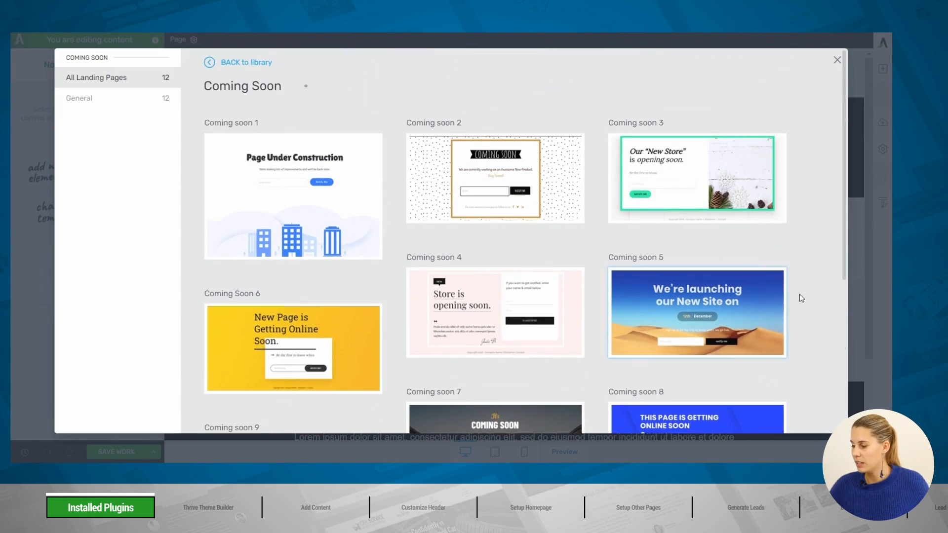
pyautogui.click(740, 313)
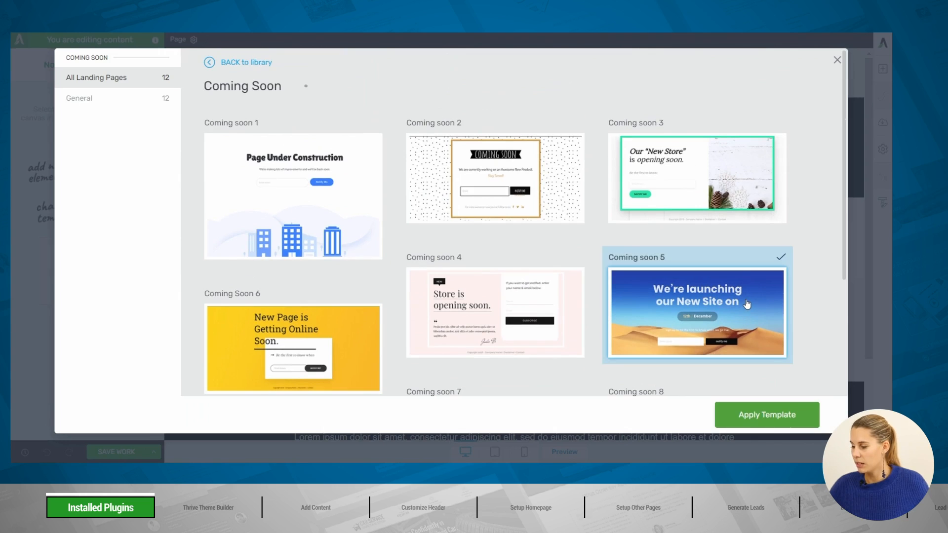
pyautogui.click(766, 418)
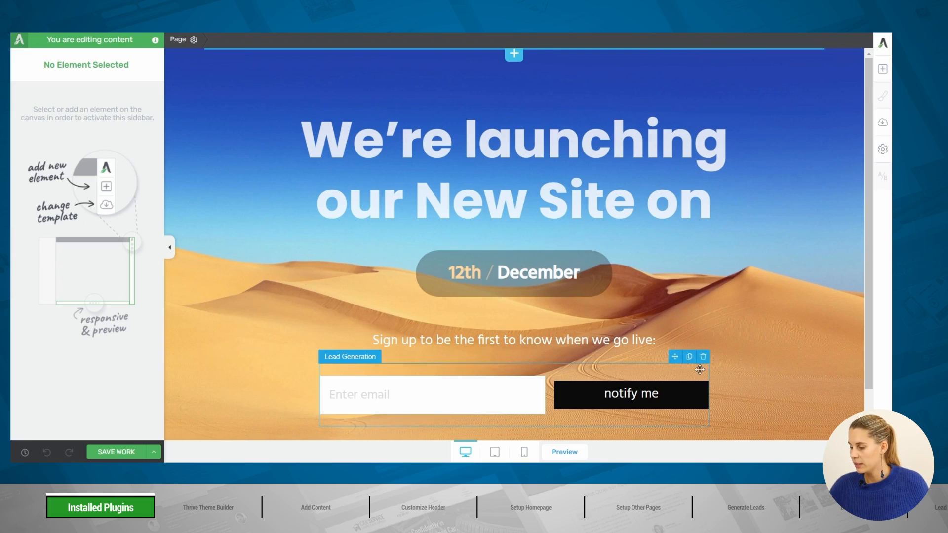
# Step: Delete the lead generation form and the sign-up text above it from the landing page
pyautogui.click(704, 357)
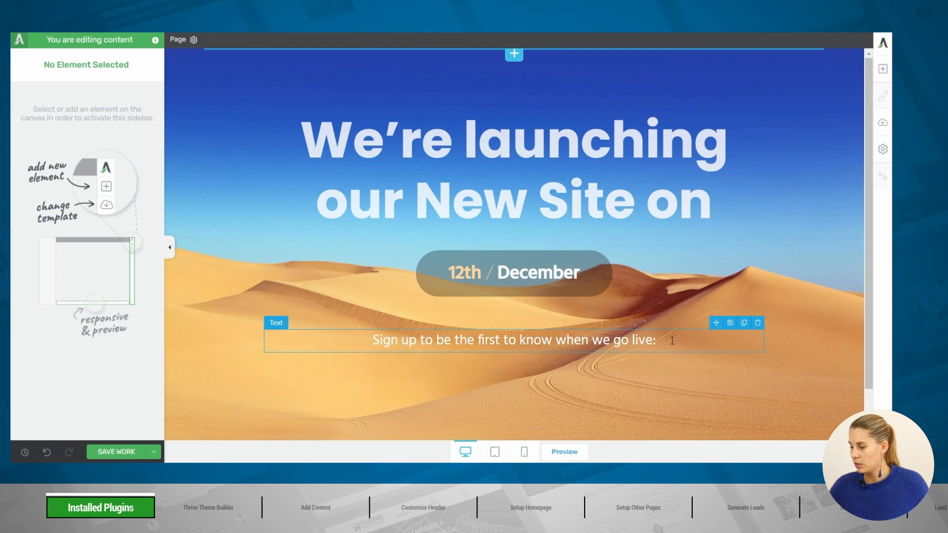
pyautogui.click(758, 323)
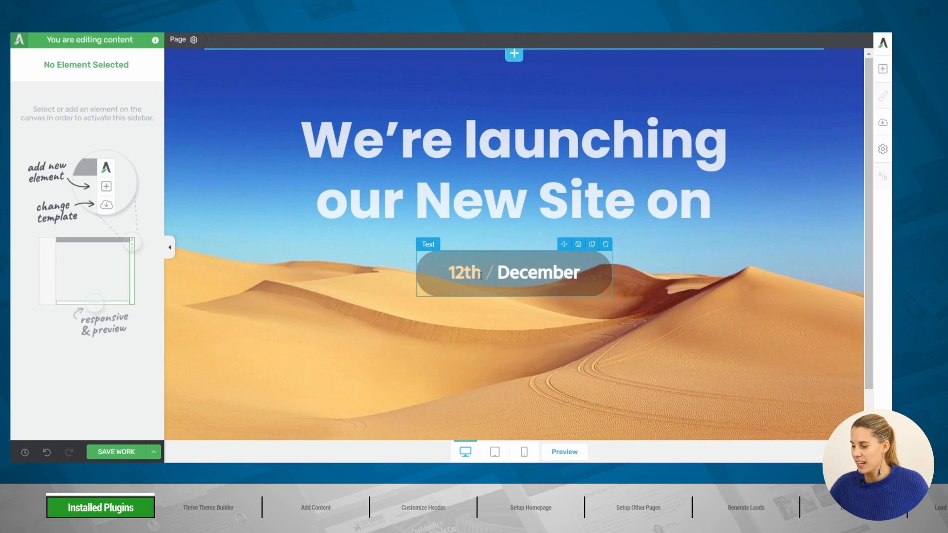
# Step: Change the launch date on the page to "25th / November" and save the work
pyautogui.moveTo(464, 269); pyautogui.dragTo(447, 270)
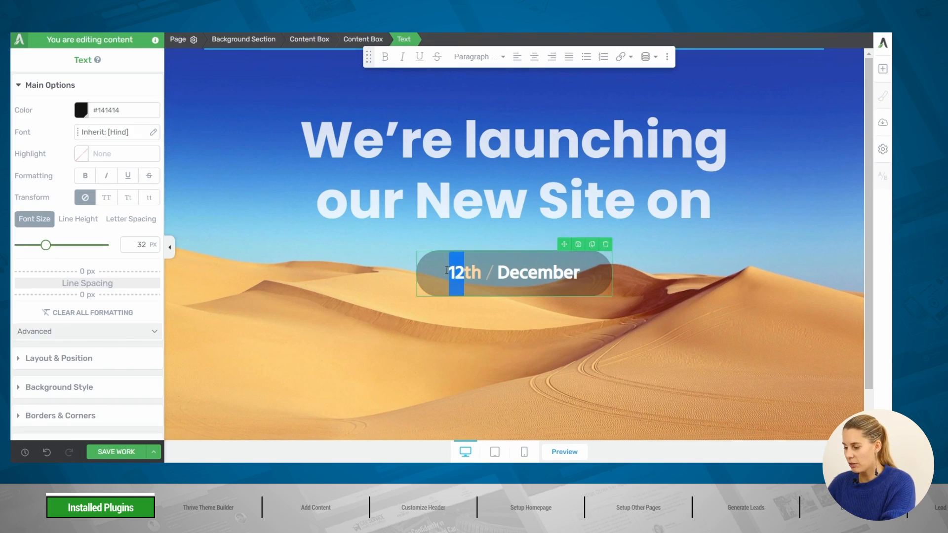
pyautogui.write('25')
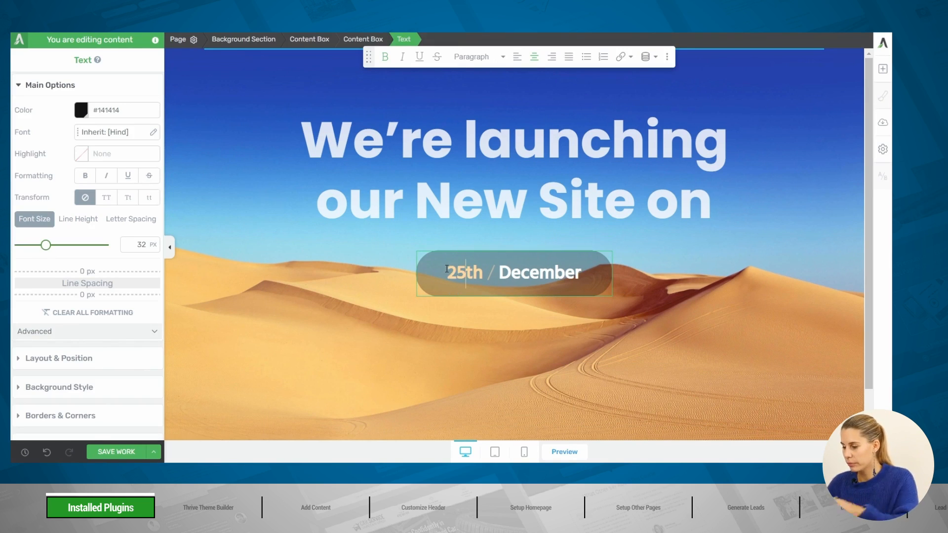
pyautogui.doubleClick(551, 277)
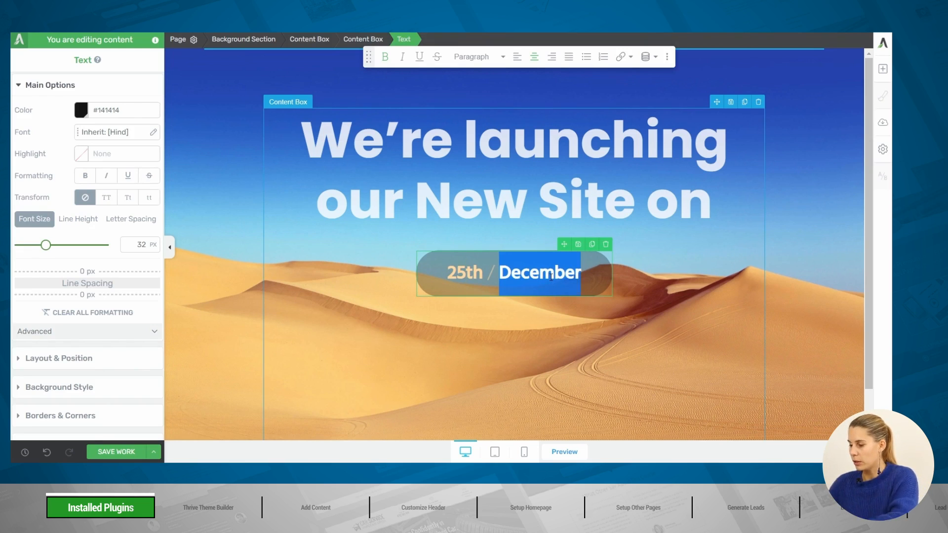
pyautogui.write('November')
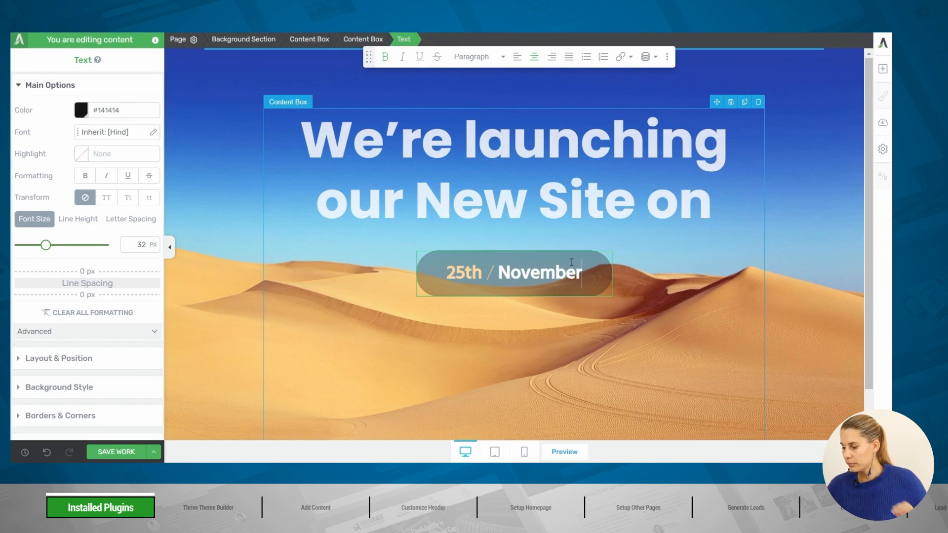
pyautogui.hotkey('ctrl', 's')
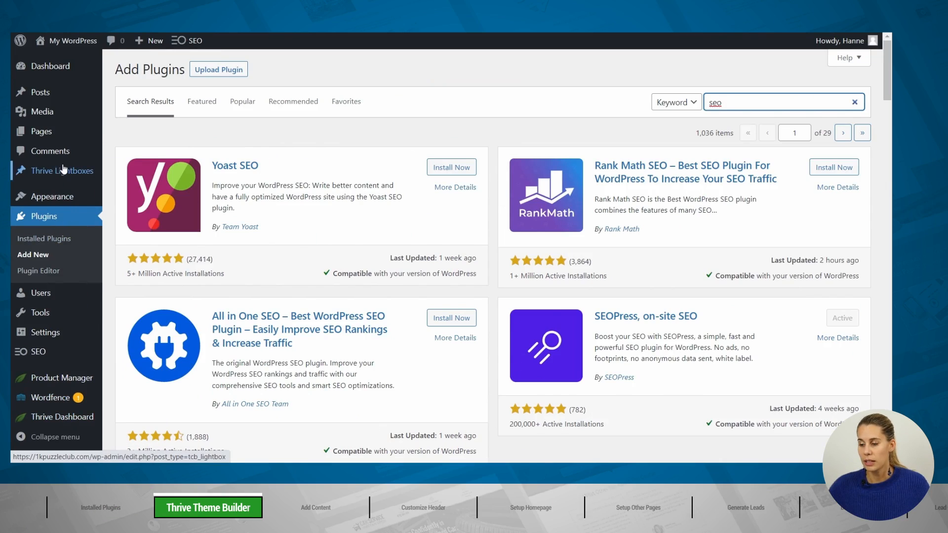
# Step: Open the installed themes page, and view the site's front end in a new browser tab
pyautogui.moveTo(54, 196)
pyautogui.click(127, 200)
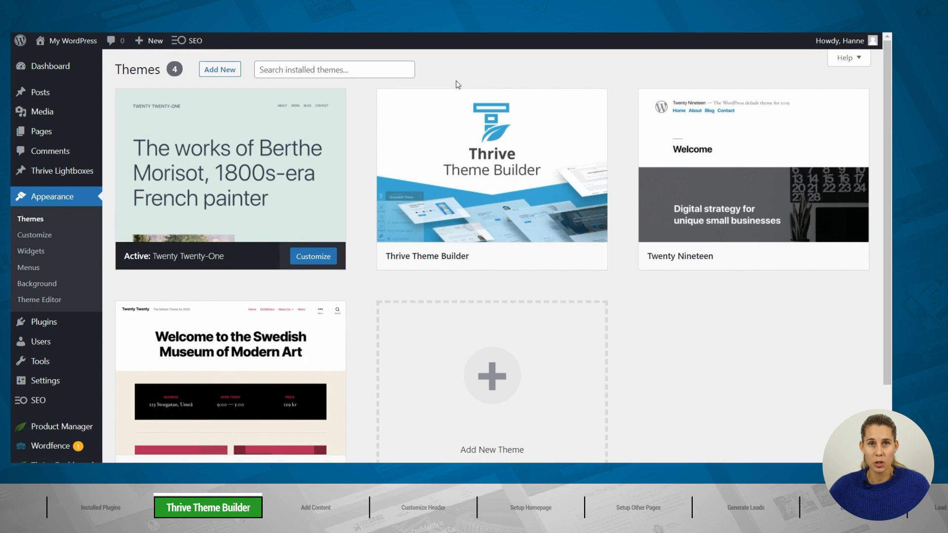
pyautogui.moveTo(60, 41)
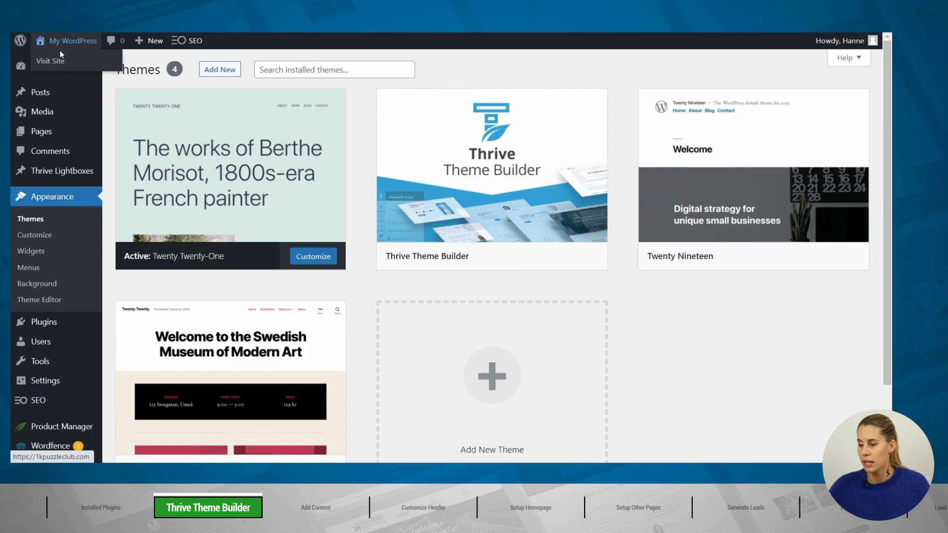
pyautogui.rightClick(61, 62)
pyautogui.click(97, 67)
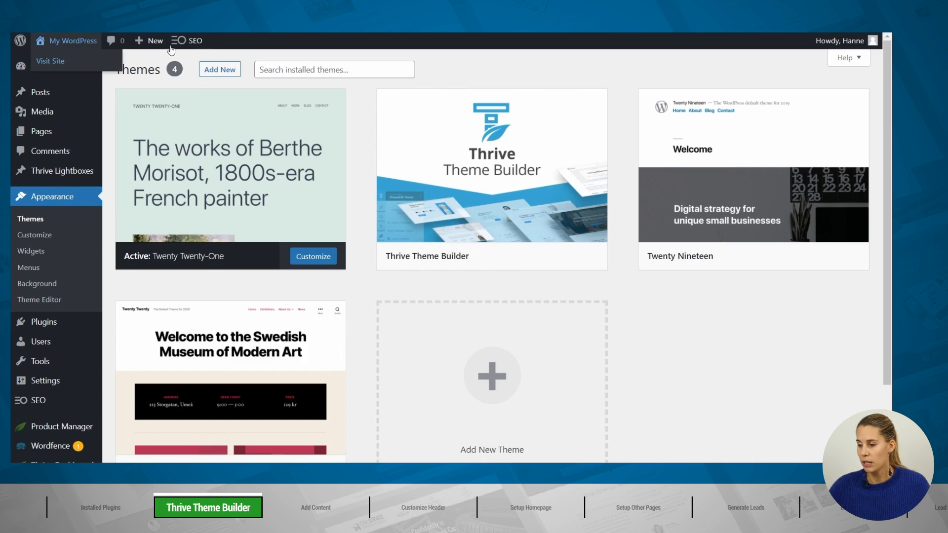
pyautogui.hotkey('ctrl', 'Tab')
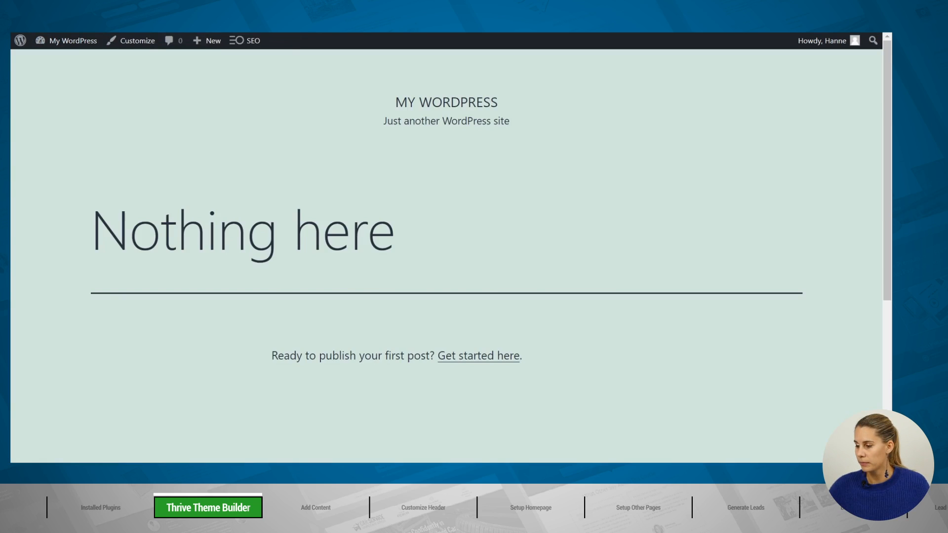
# Step: Examine the site's front end from top to bottom as displayed with the current theme
pyautogui.scroll(-5, 601, 200)
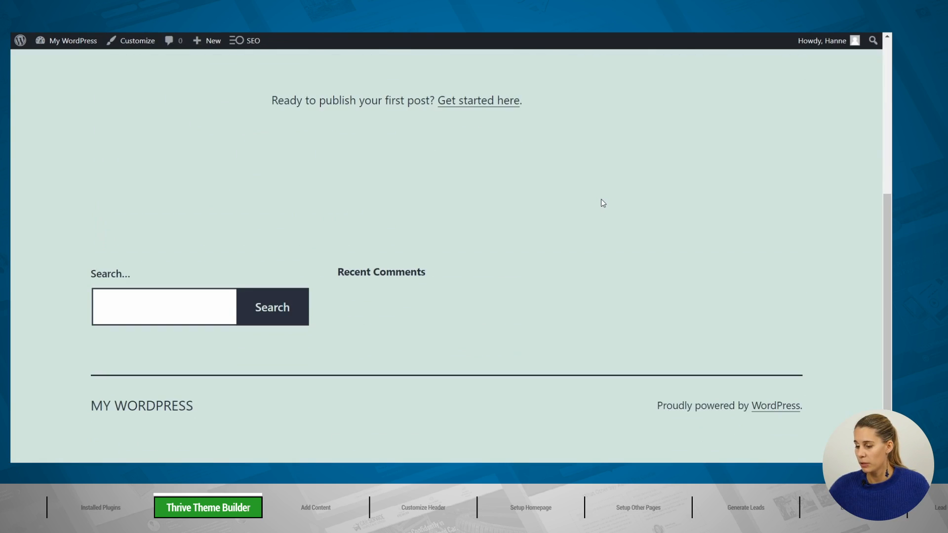
pyautogui.scroll(5, 600, 200)
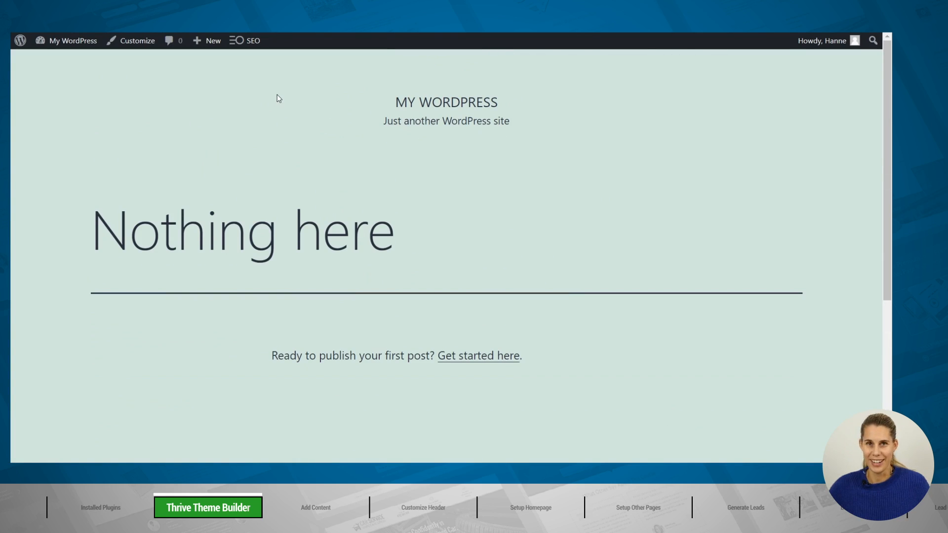
pyautogui.tripleClick(132, 241)
pyautogui.click(360, 239)
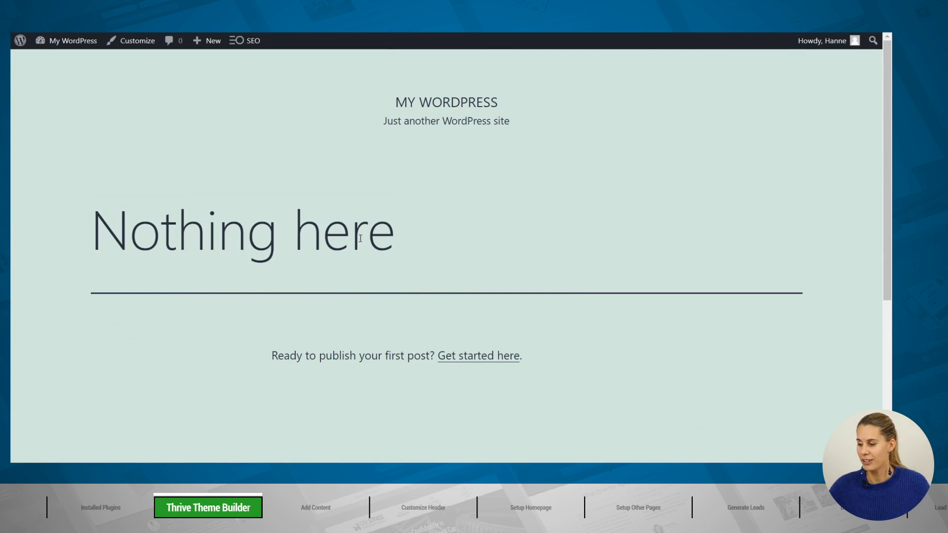
# Step: Activate the Thrive Theme Builder theme, reload the site's front end to check the change, and return to the installed themes page
pyautogui.hotkey('ctrl', 'shift', 'Tab')
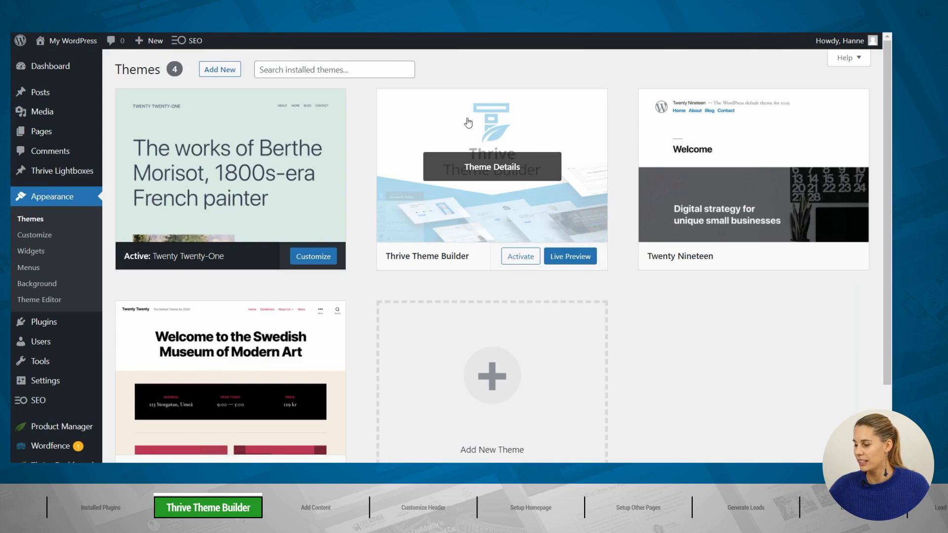
pyautogui.click(521, 257)
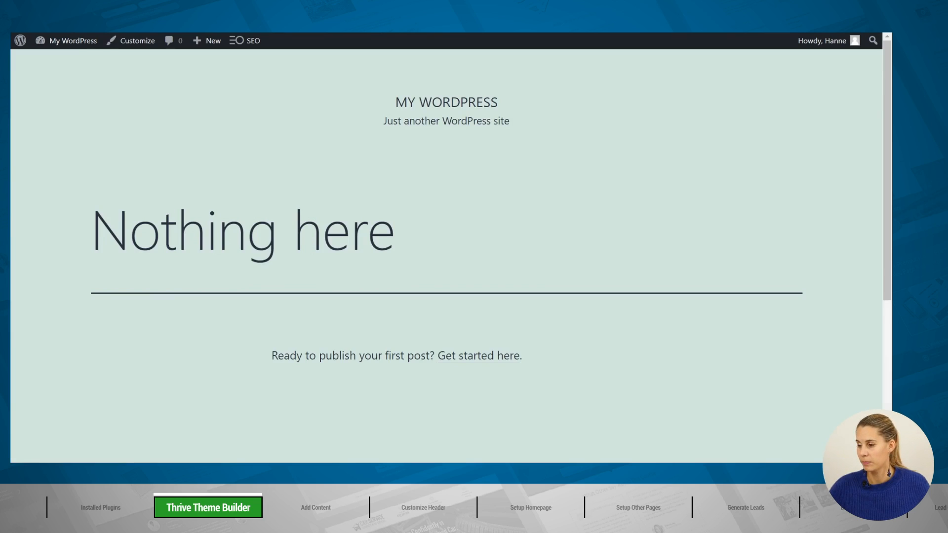
pyautogui.press('F5')
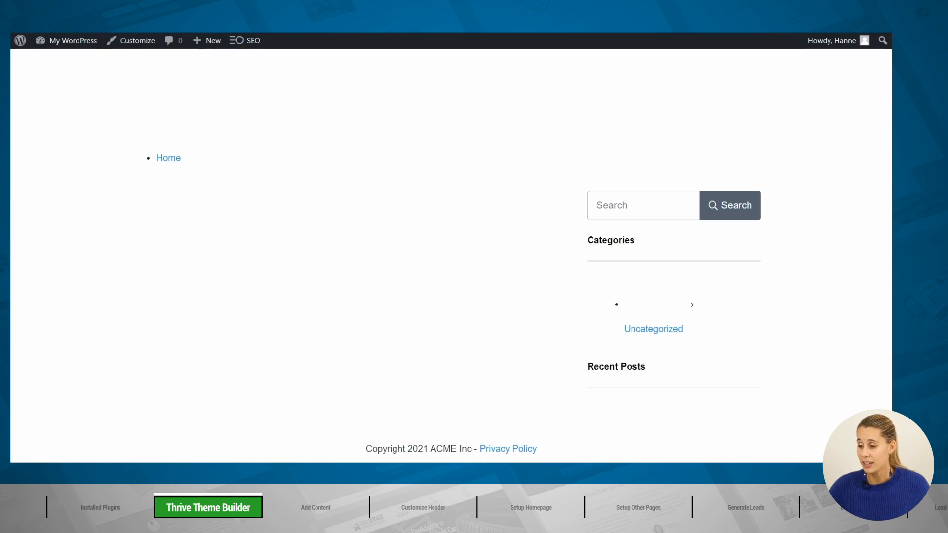
pyautogui.click(148, 10)
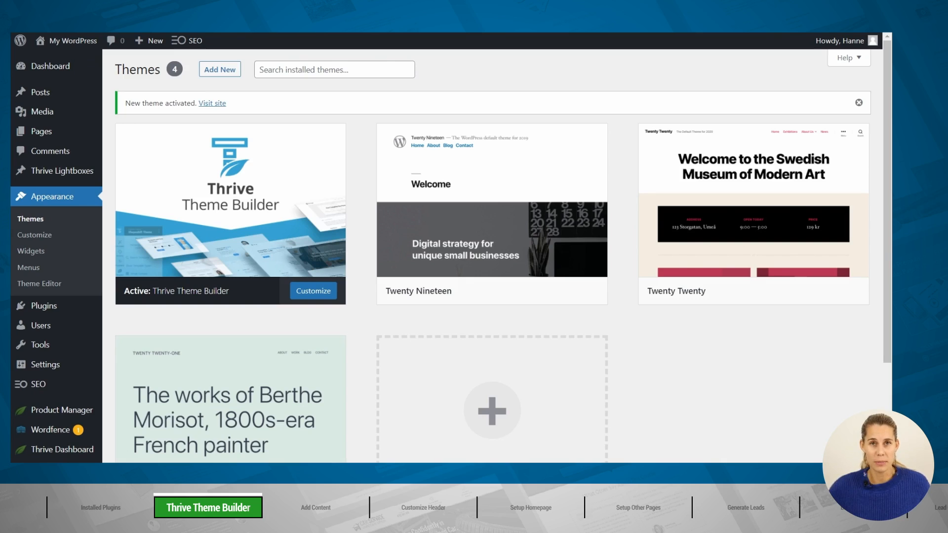
# Step: Open Thrive Theme Builder from the WordPress dashboard and start creating a new theme loaded from the Thrive Cloud
pyautogui.scroll(-3, 63, 430)
pyautogui.moveTo(63, 427)
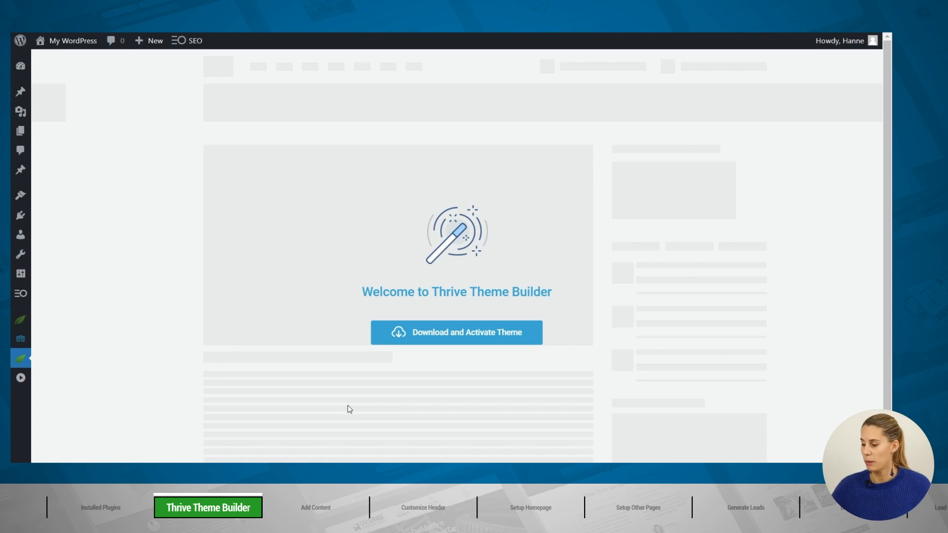
pyautogui.click(454, 336)
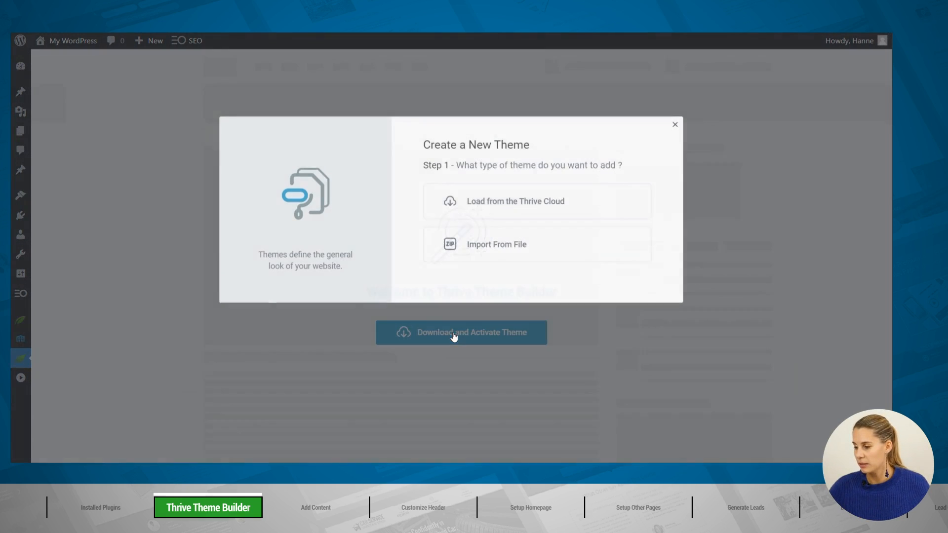
pyautogui.click(515, 202)
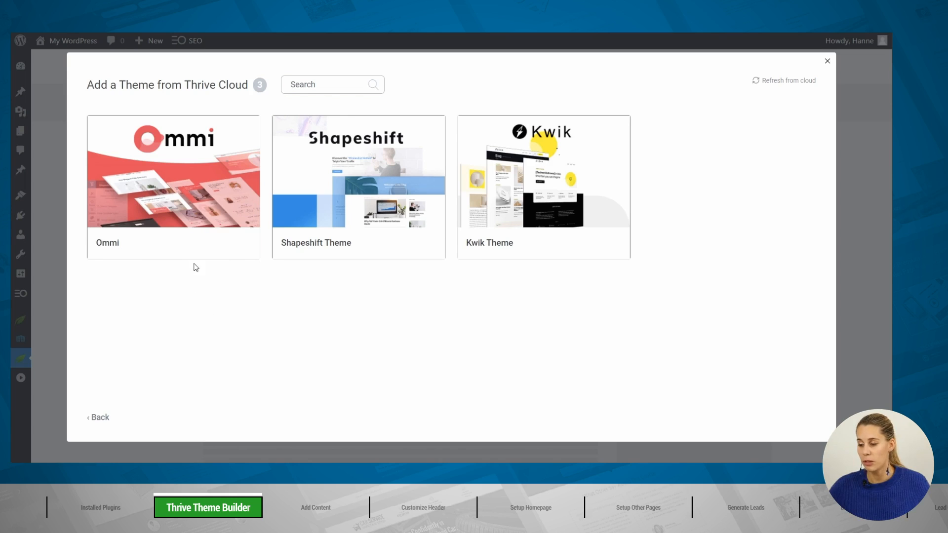
# Step: Preview the Ommi and Shapeshift themes from the Thrive Cloud
pyautogui.click(193, 245)
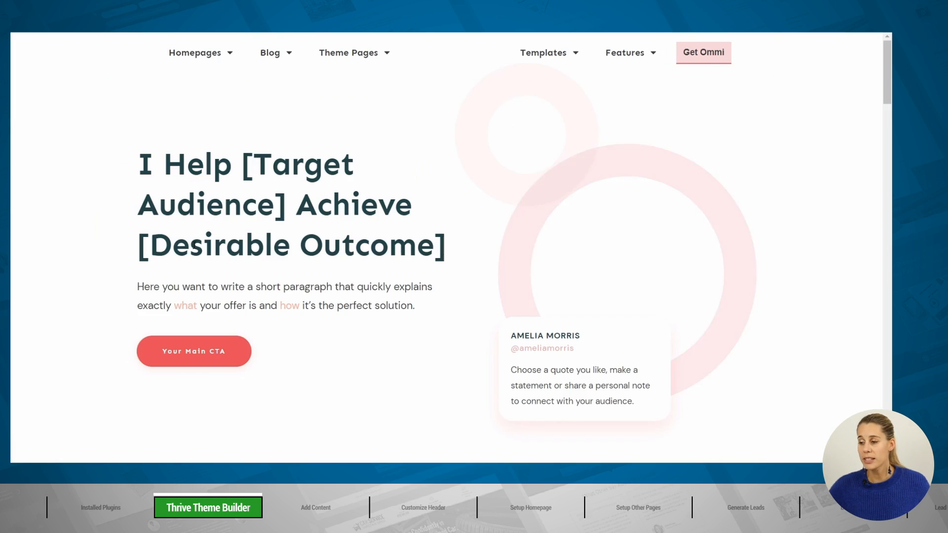
pyautogui.scroll(-5, 615, 267)
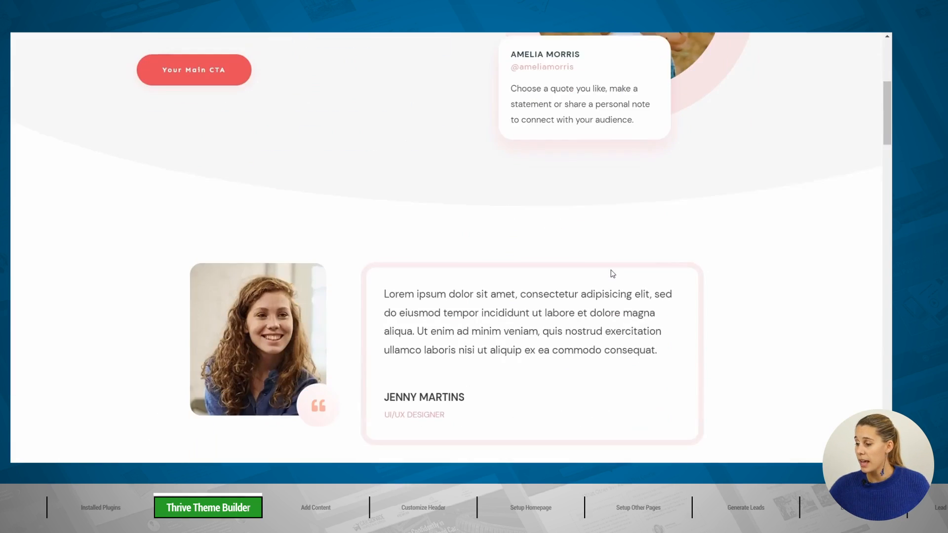
pyautogui.scroll(5, 611, 271)
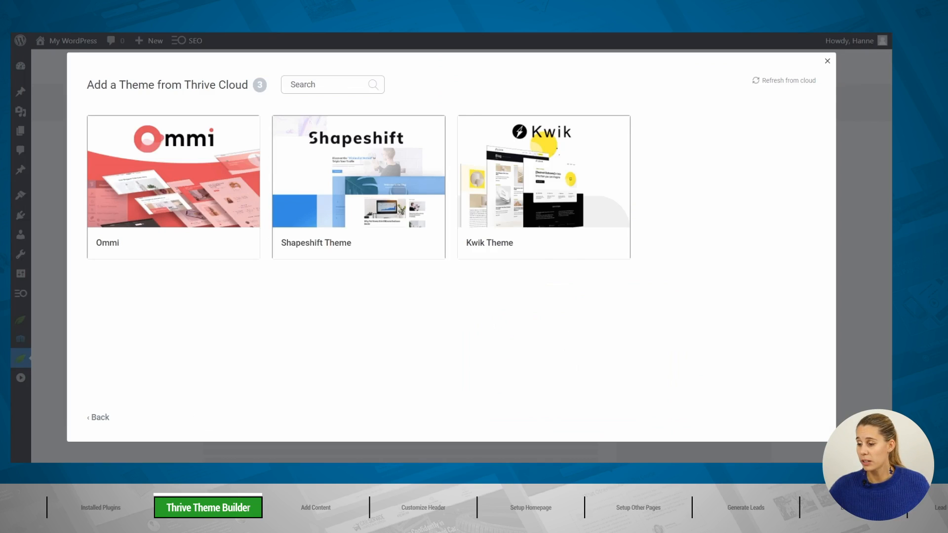
pyautogui.moveTo(366, 218)
pyautogui.click(371, 244)
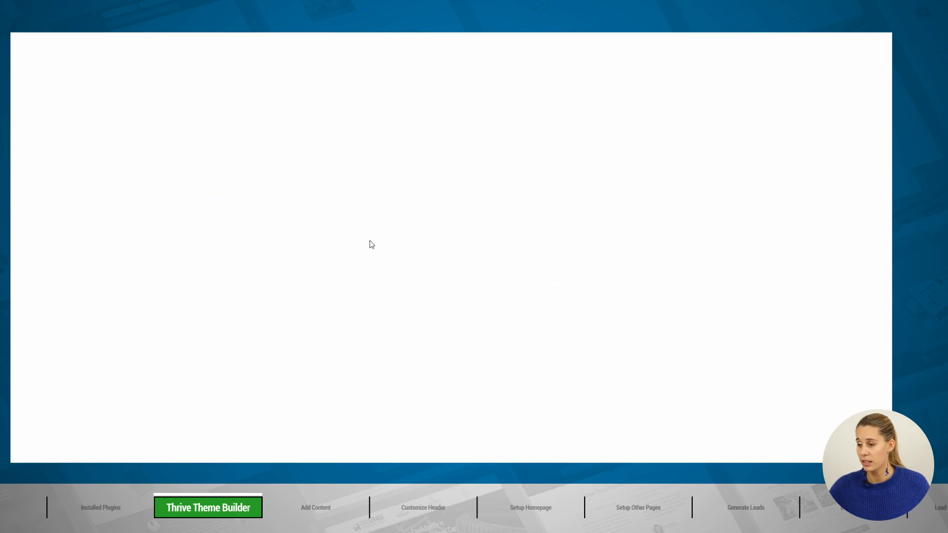
pyautogui.scroll(-1, 352, 78)
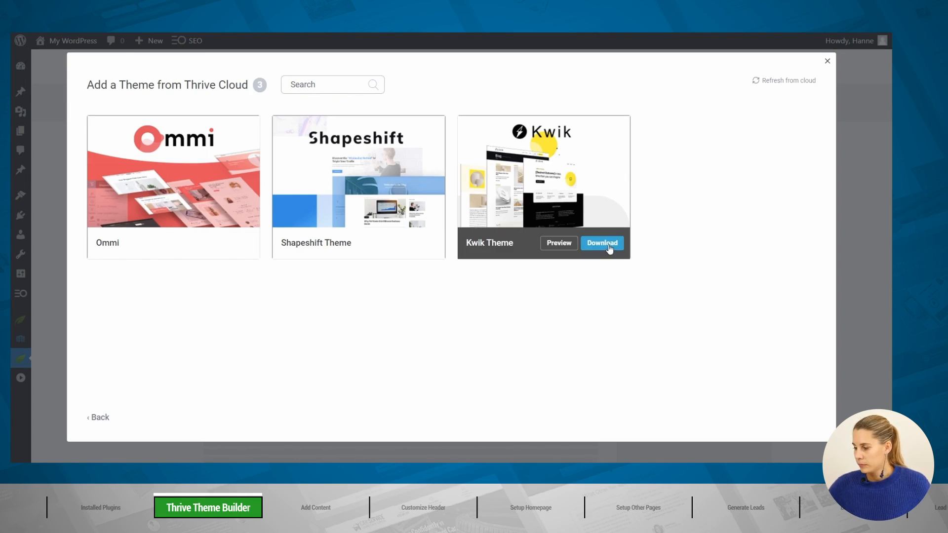
# Step: Download the Kwik Theme from the Thrive Cloud and start the Site Wizard
pyautogui.click(609, 245)
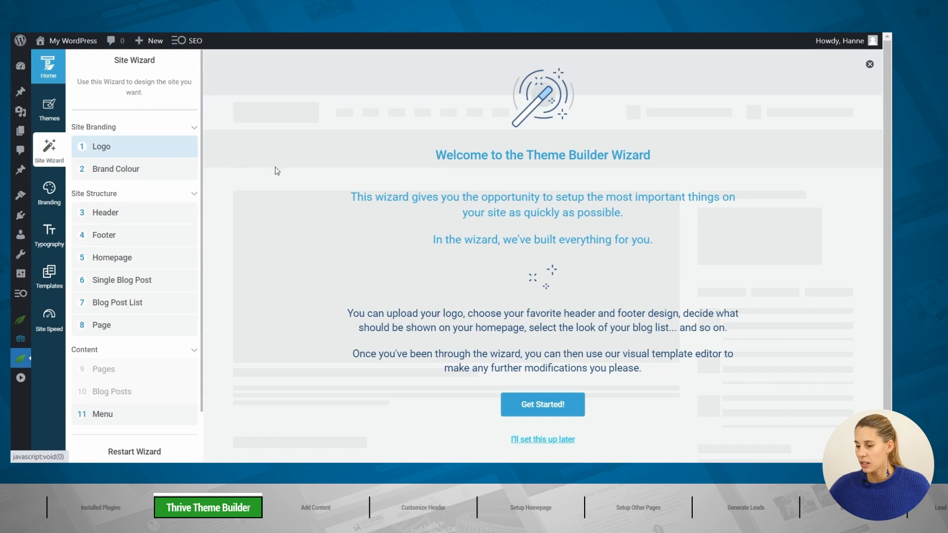
pyautogui.click(563, 414)
# Step: Set the dark logo to thrive-themes-logo-horizontal.png and the light logo to the white Thrive Themes image, and continue to the brand colour
pyautogui.moveTo(560, 244)
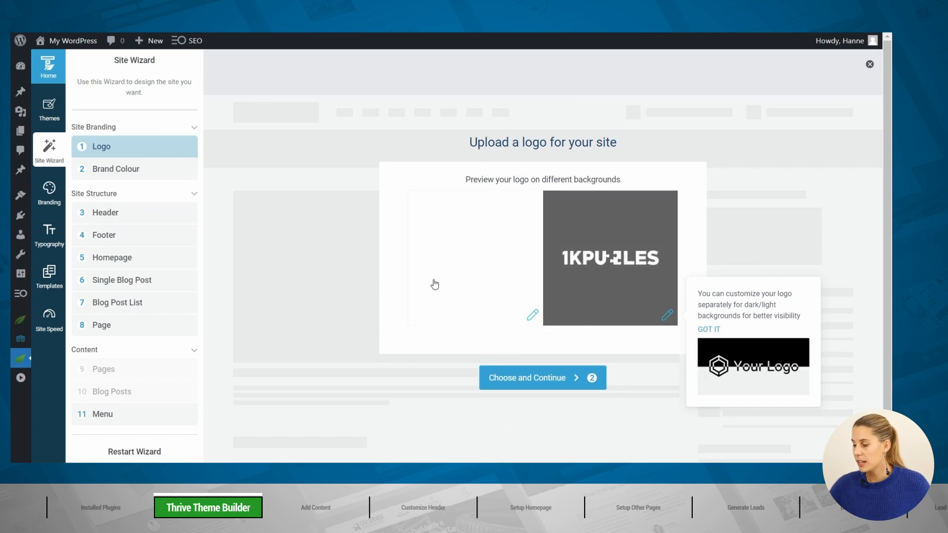
pyautogui.moveTo(464, 264)
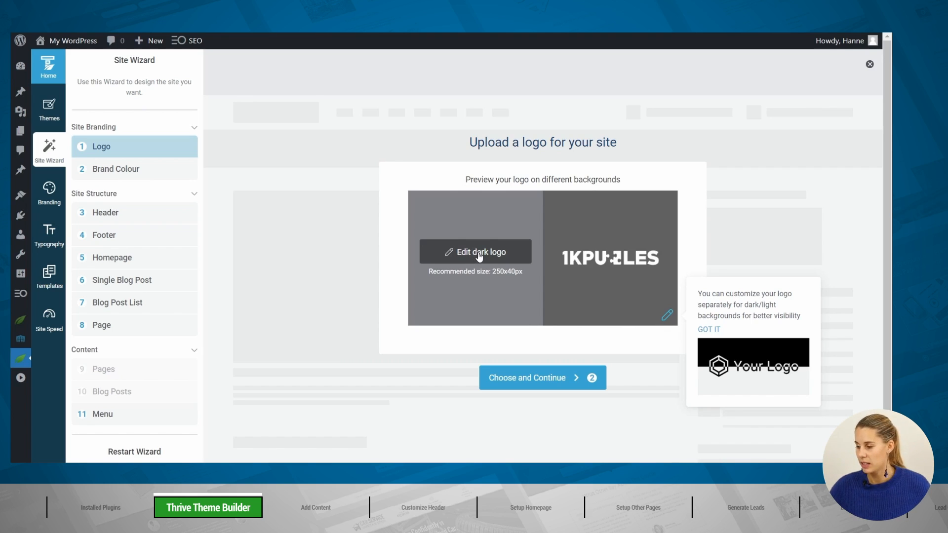
pyautogui.click(479, 256)
pyautogui.click(161, 197)
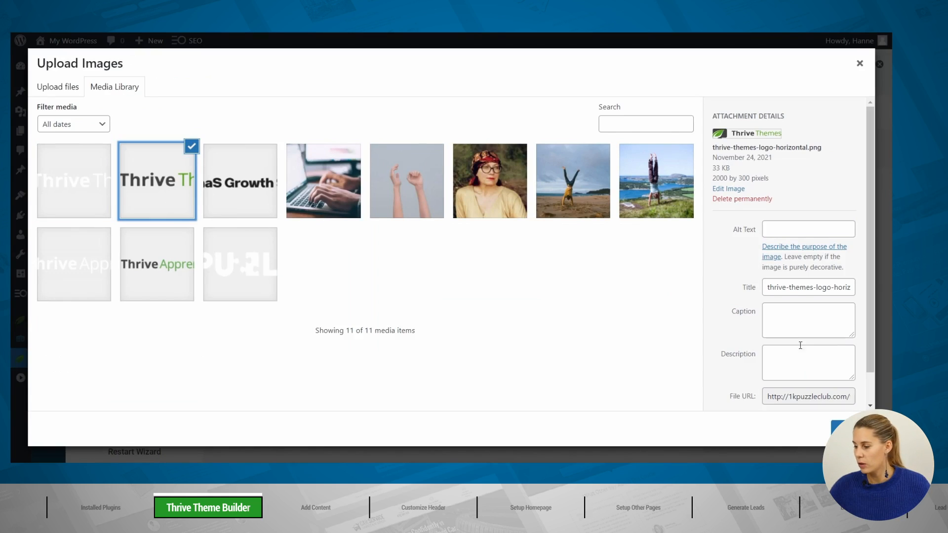
pyautogui.click(845, 427)
pyautogui.click(608, 257)
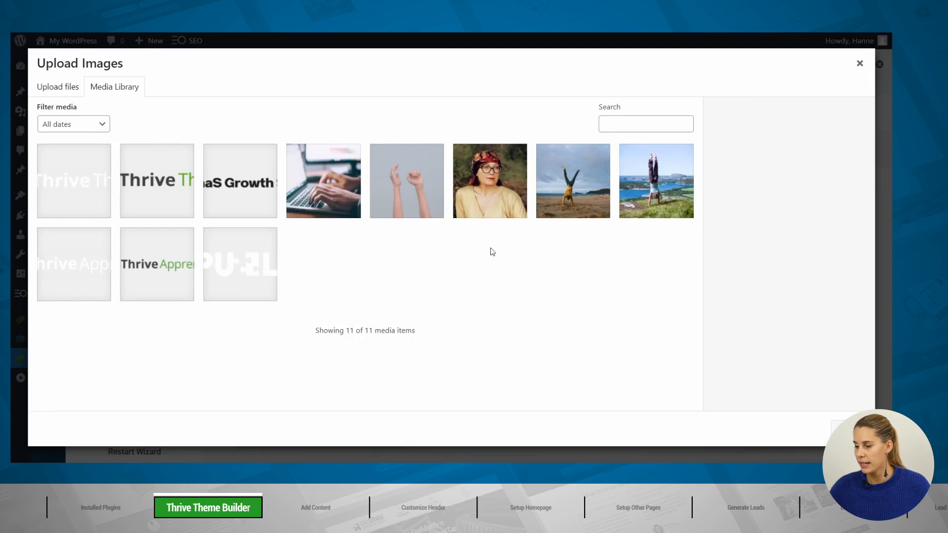
pyautogui.click(106, 168)
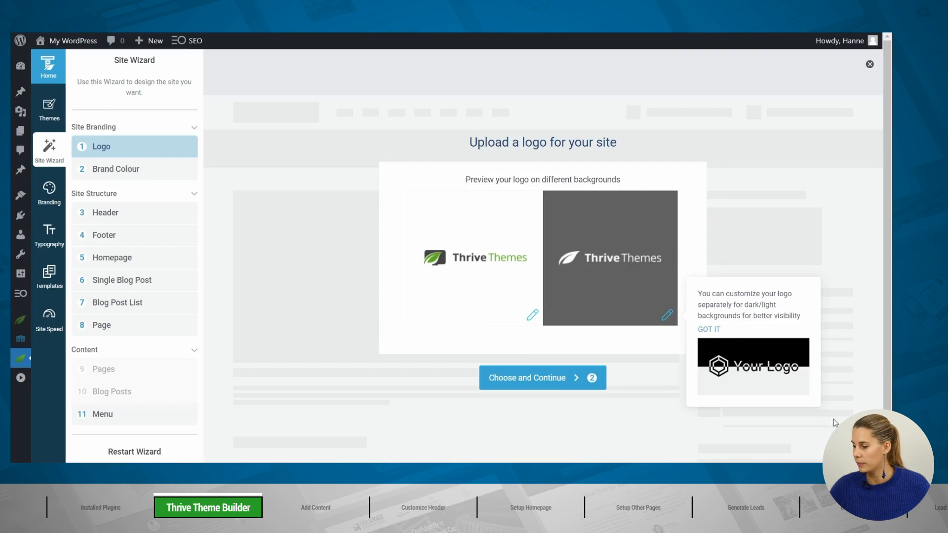
pyautogui.click(845, 427)
pyautogui.click(558, 377)
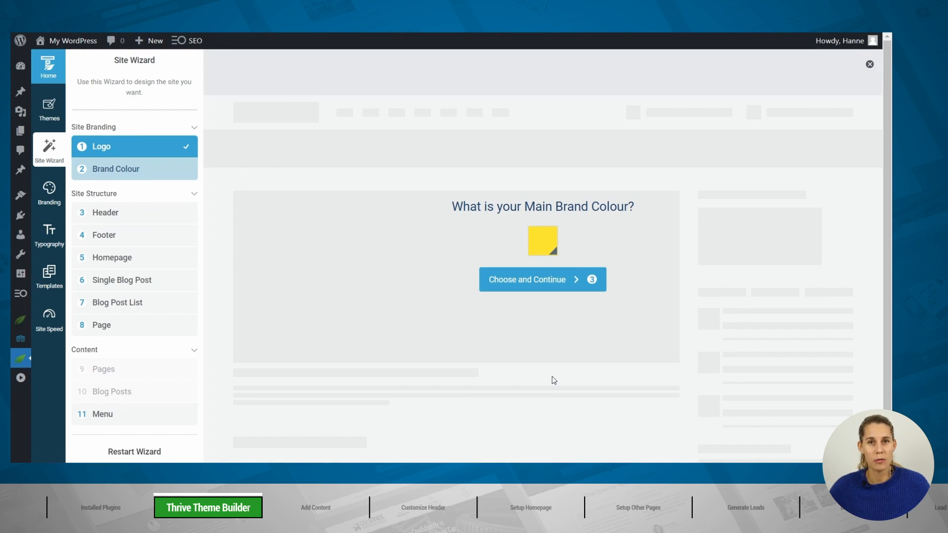
pyautogui.click(543, 252)
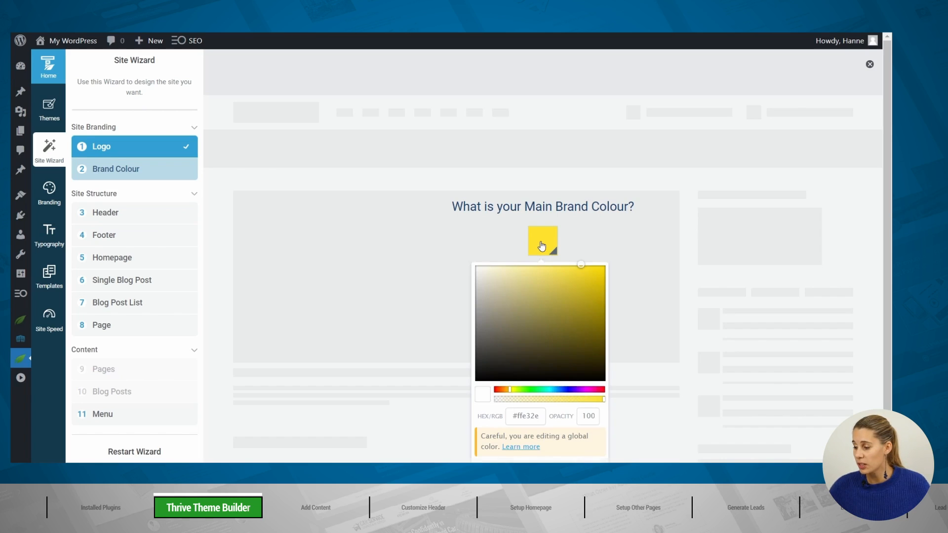
pyautogui.scroll(-2, 593, 333)
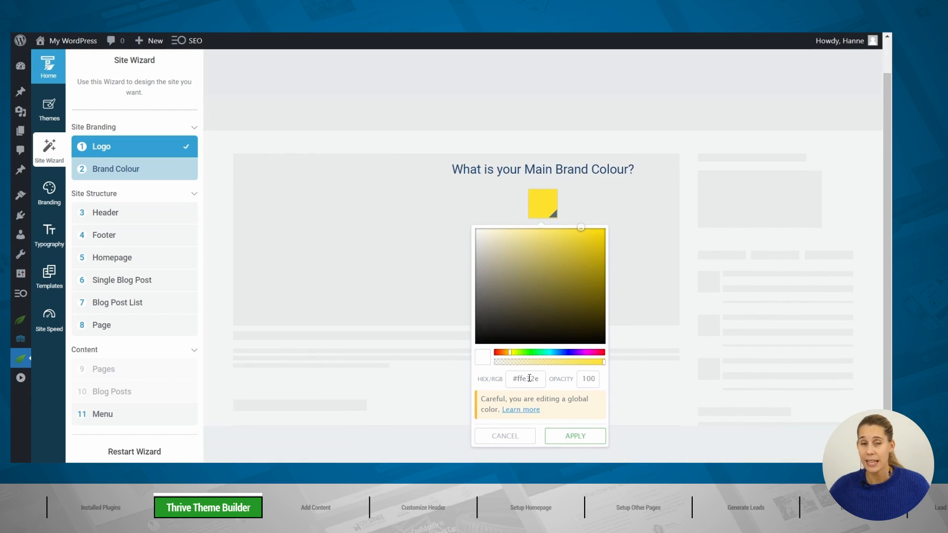
pyautogui.click(504, 437)
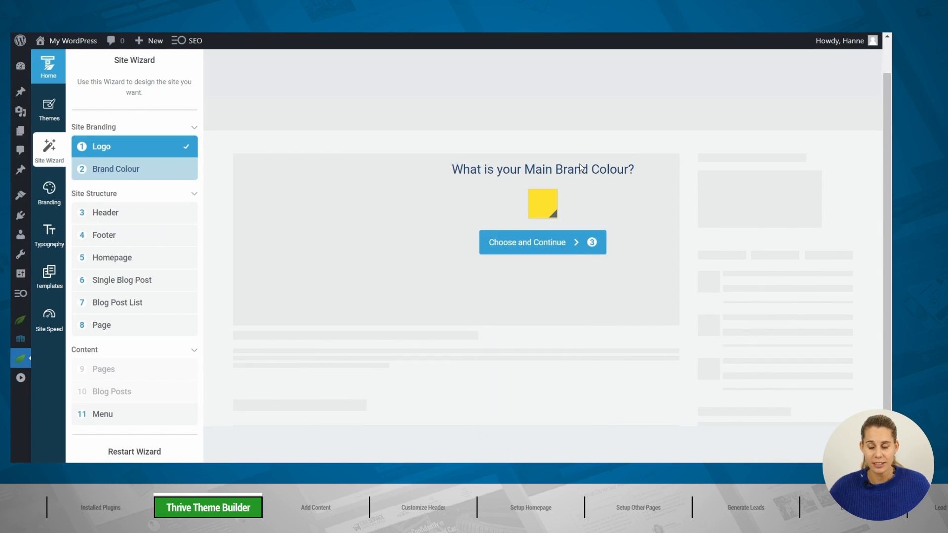
# Step: Set the theme colours to Palette 14 in the branding settings and accept it as the main brand colour in the Site Wizard
pyautogui.click(57, 199)
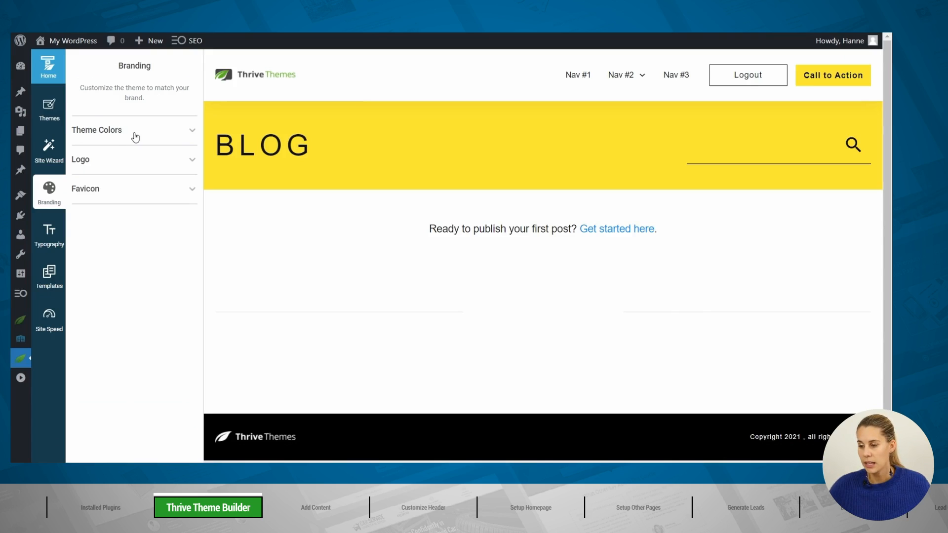
pyautogui.click(135, 136)
pyautogui.click(151, 151)
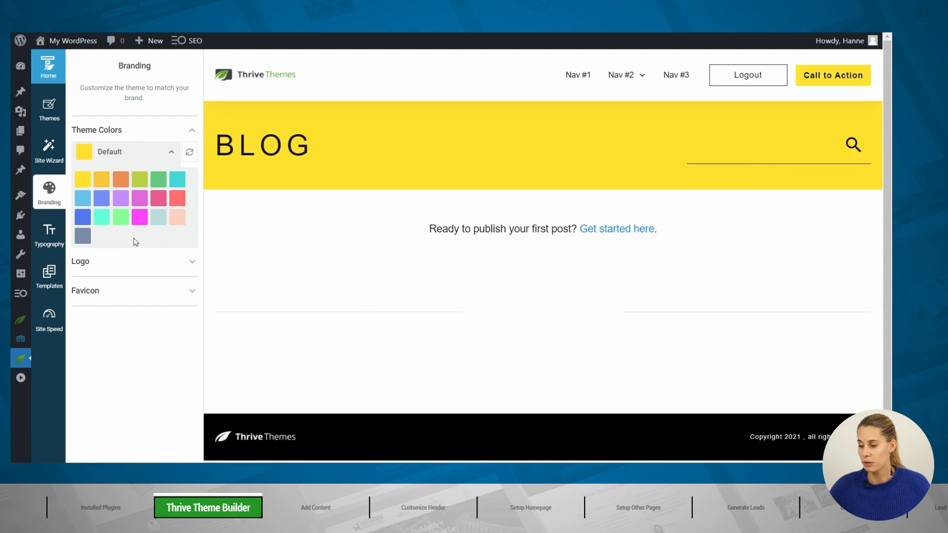
pyautogui.click(82, 217)
pyautogui.click(170, 151)
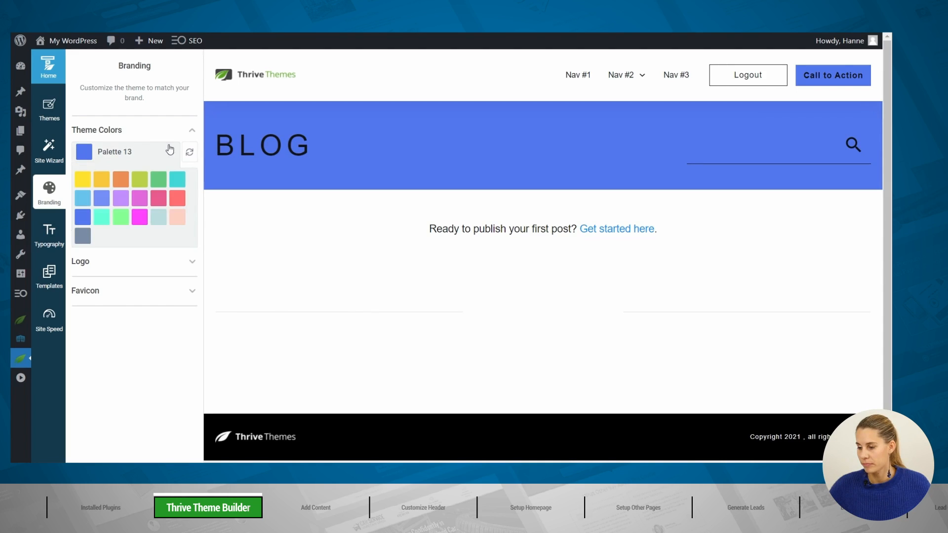
pyautogui.click(107, 218)
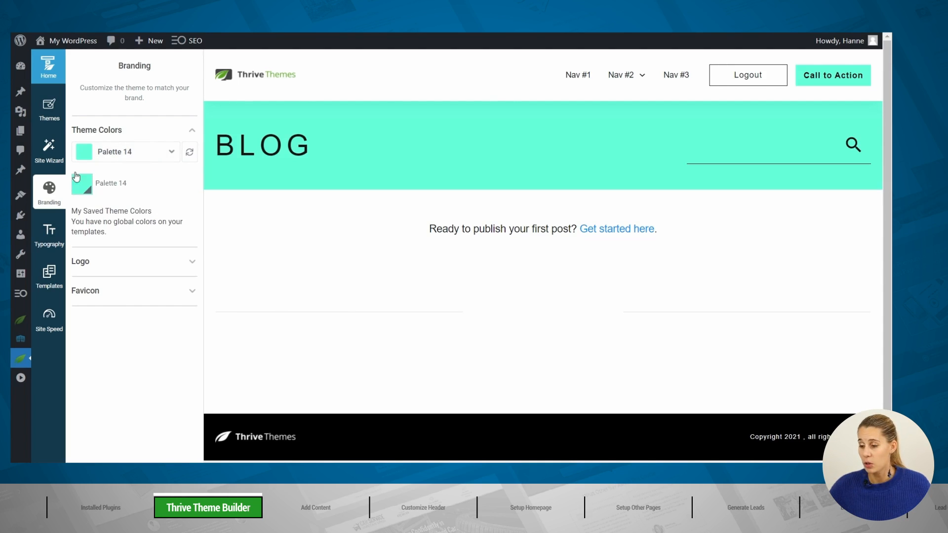
pyautogui.click(51, 152)
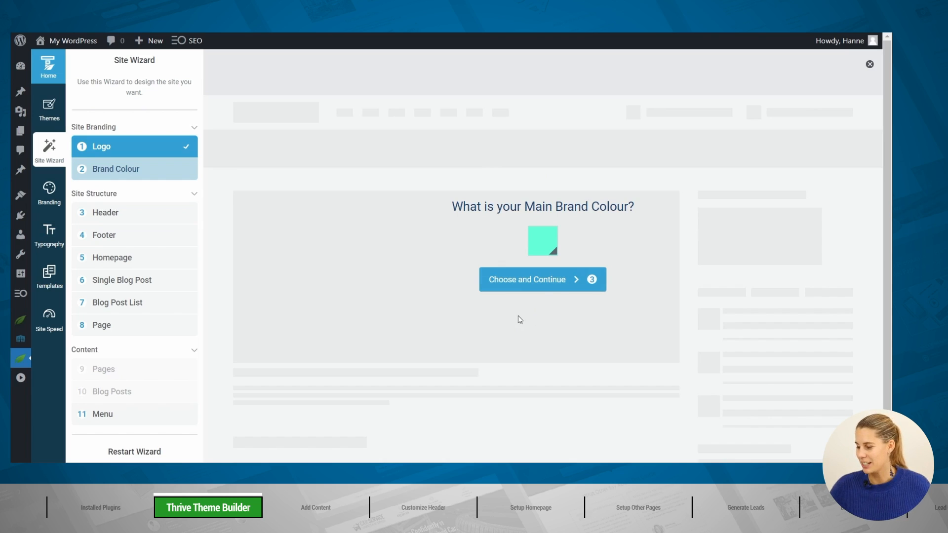
pyautogui.click(538, 293)
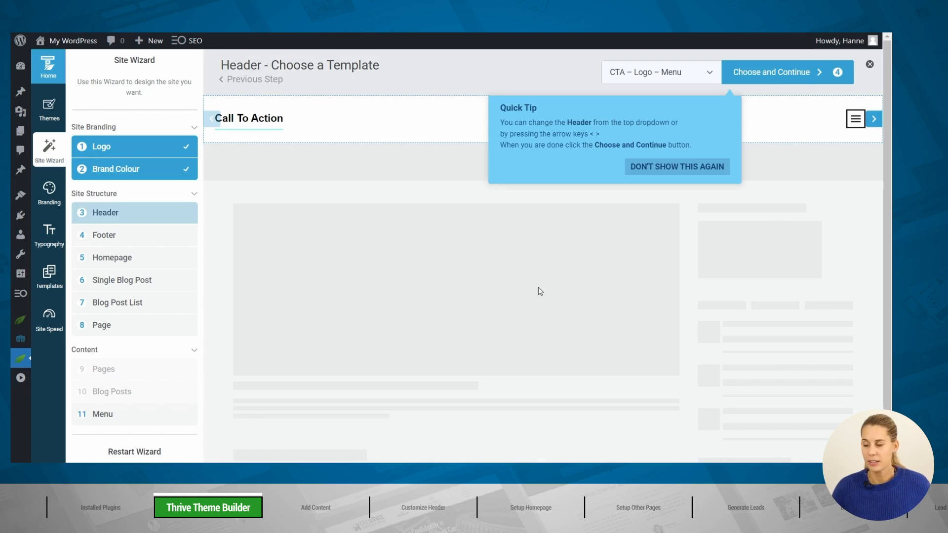
# Step: Set the header template to Centered Logo 03 and continue to the footer
pyautogui.click(674, 77)
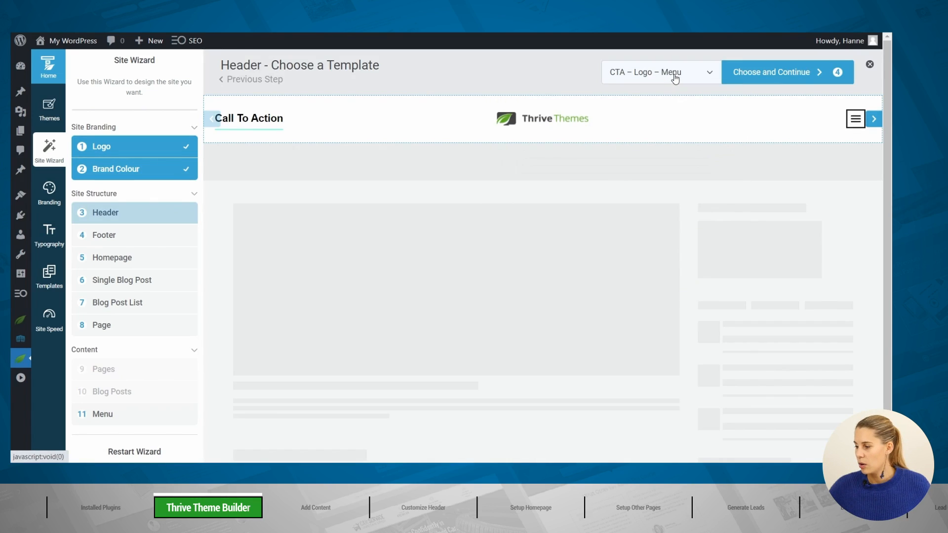
pyautogui.click(674, 77)
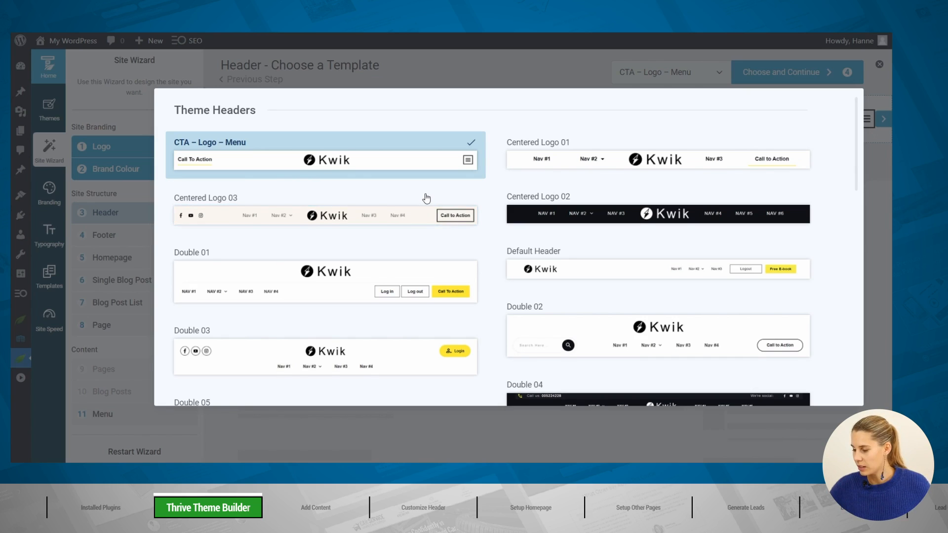
pyautogui.scroll(-3, 426, 198)
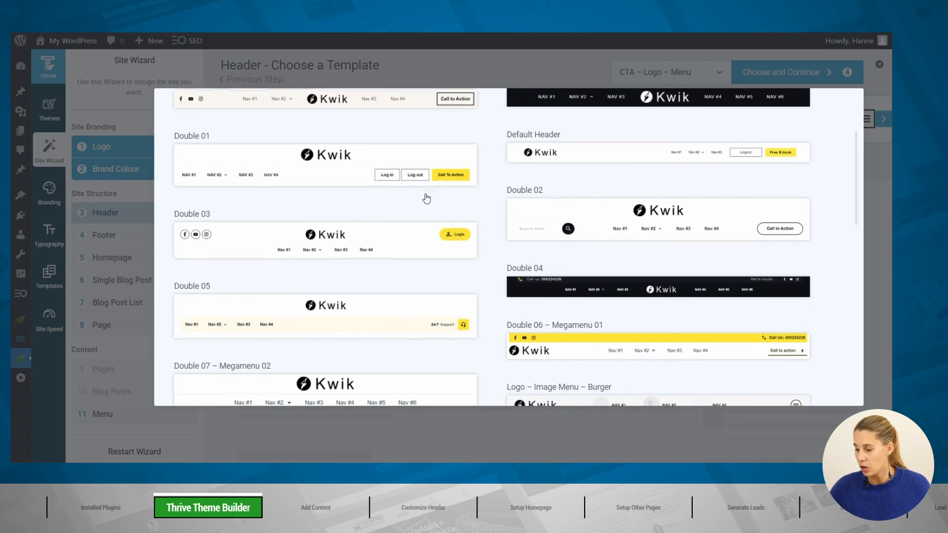
pyautogui.scroll(-3, 426, 199)
pyautogui.scroll(6, 583, 270)
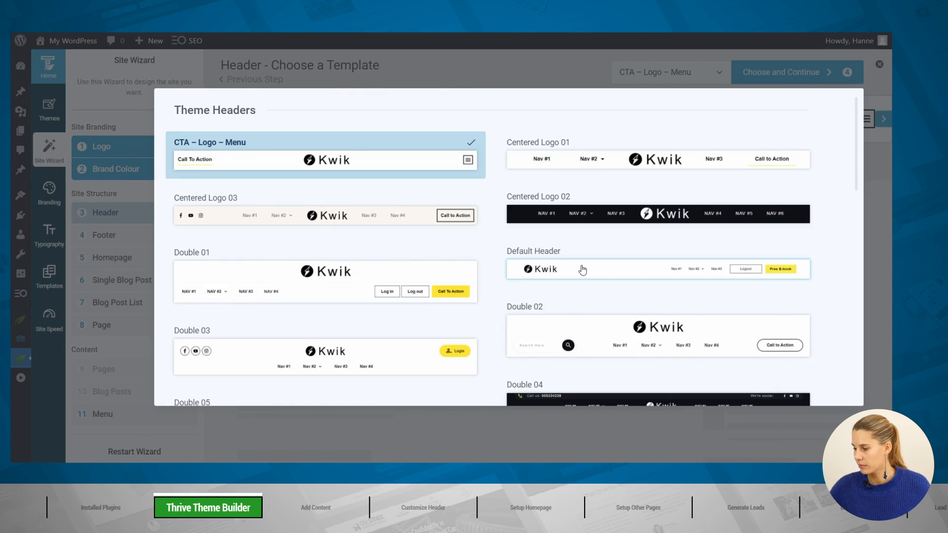
pyautogui.click(354, 217)
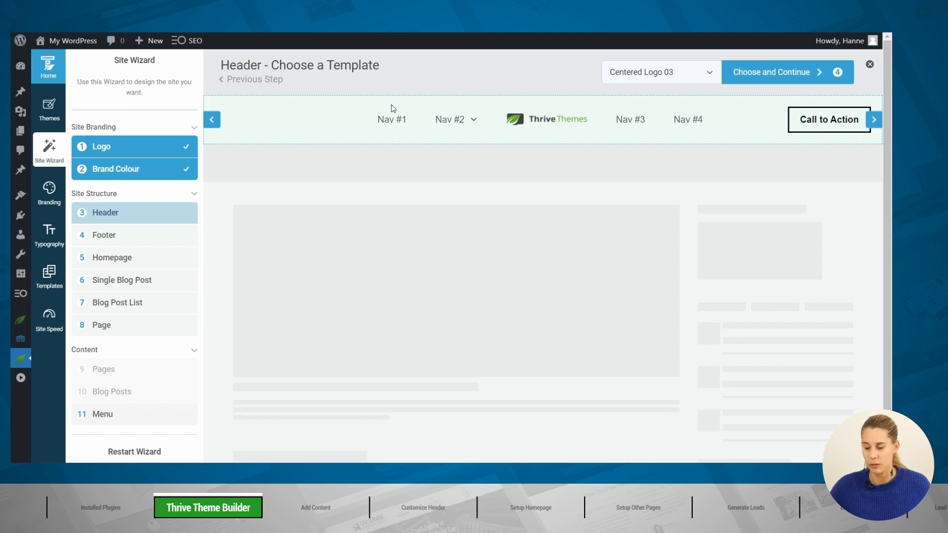
pyautogui.click(788, 72)
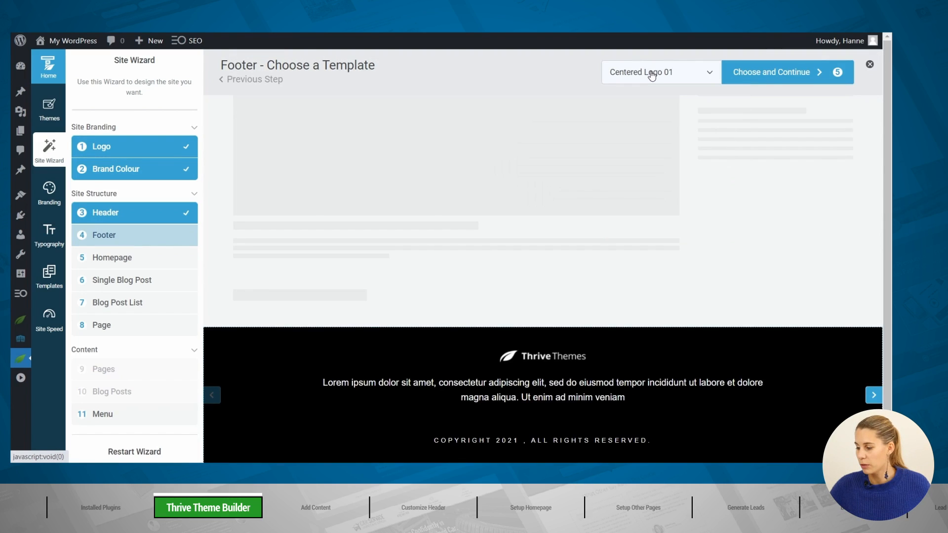
# Step: Compare the theme footers, keep Centered Logo 01 as the footer template and continue to the homepage
pyautogui.click(652, 74)
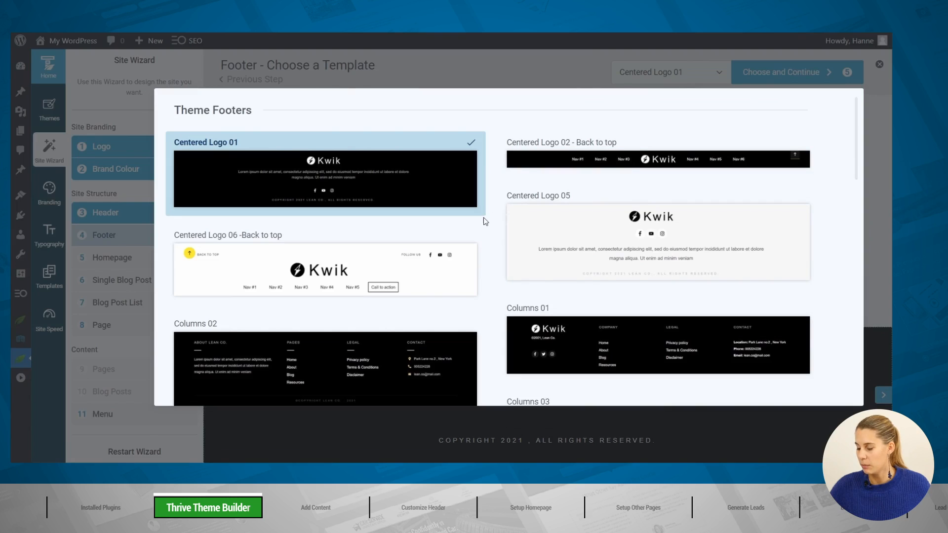
pyautogui.scroll(-2, 484, 218)
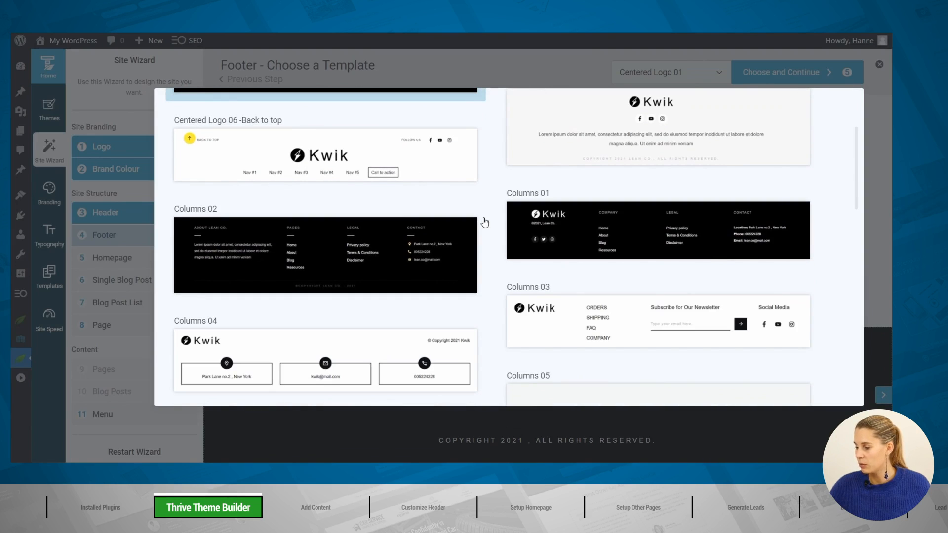
pyautogui.scroll(-1, 484, 223)
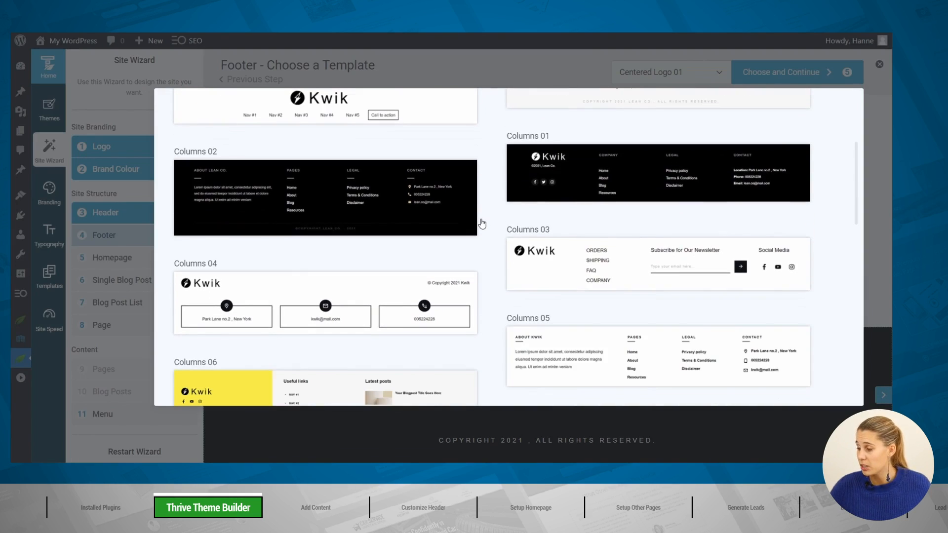
pyautogui.scroll(3, 675, 258)
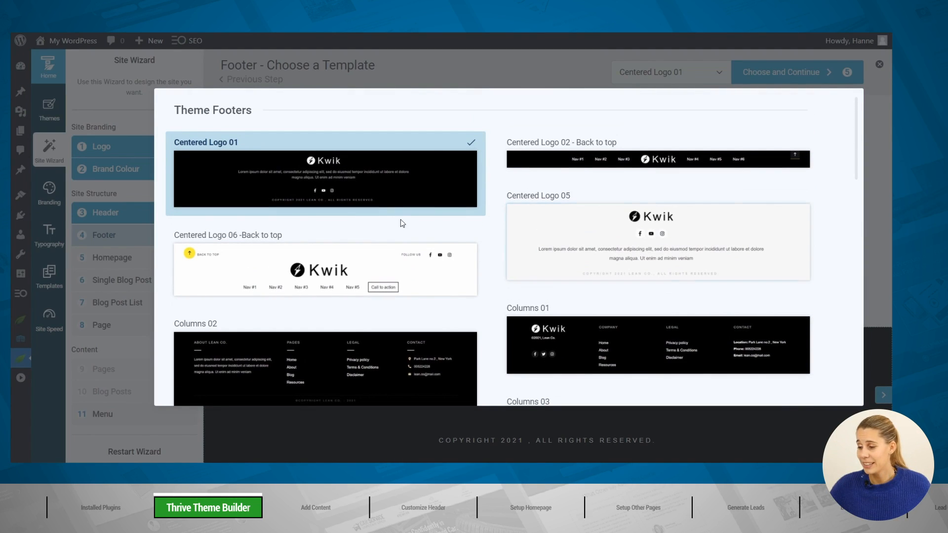
pyautogui.click(417, 191)
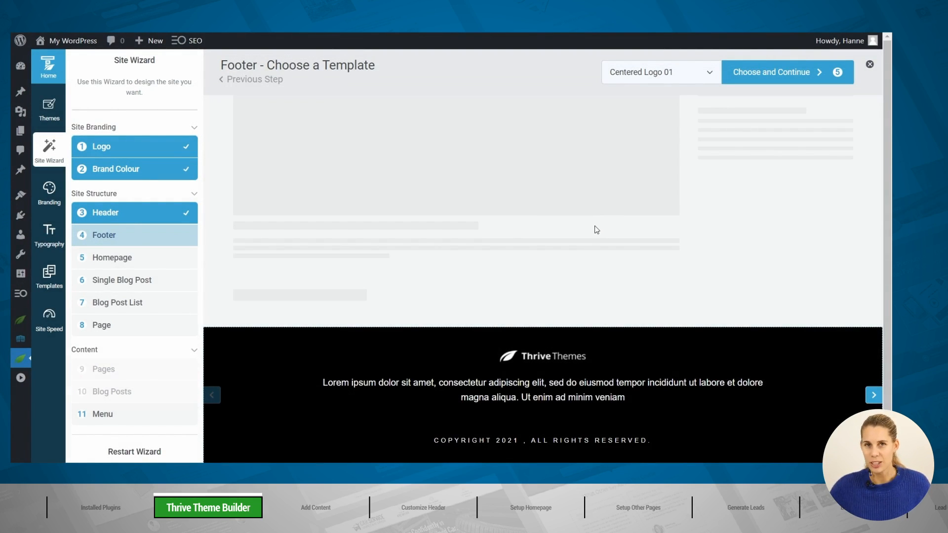
pyautogui.click(785, 72)
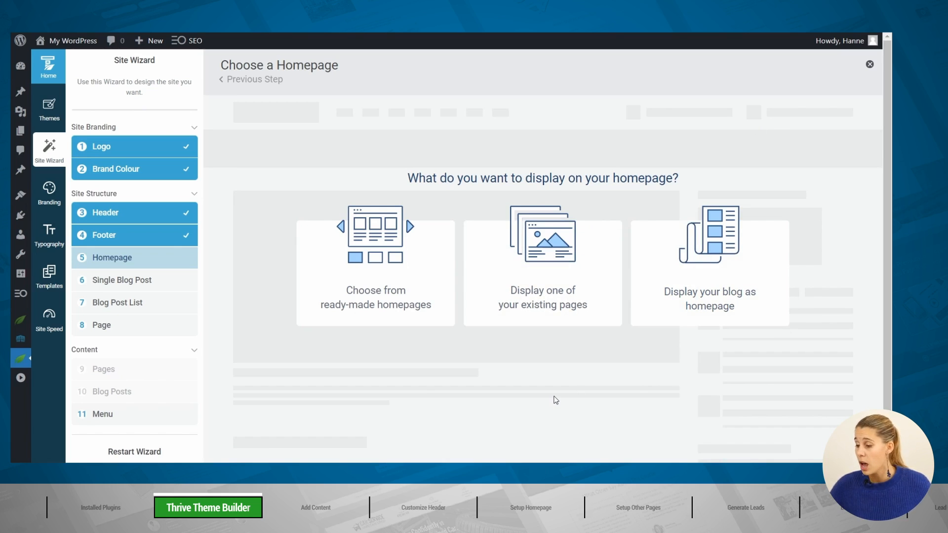
# Step: Choose to build the homepage from the ready-made homepages and look through the first Service Business templates
pyautogui.click(371, 272)
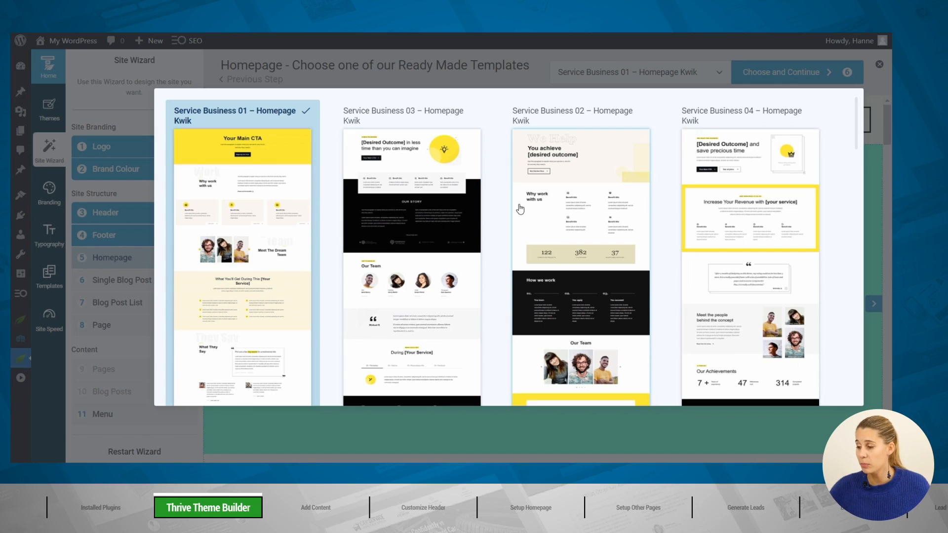
pyautogui.scroll(-5, 501, 207)
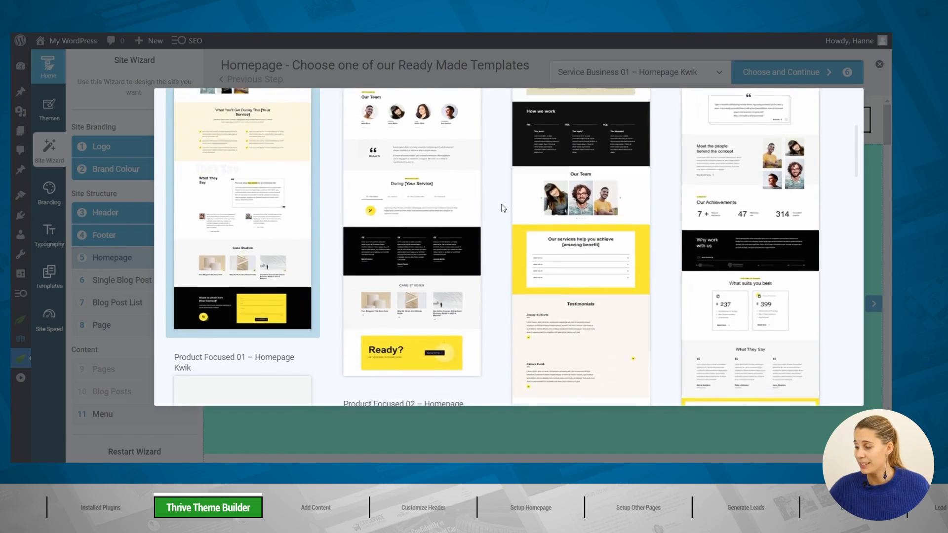
pyautogui.scroll(5, 502, 208)
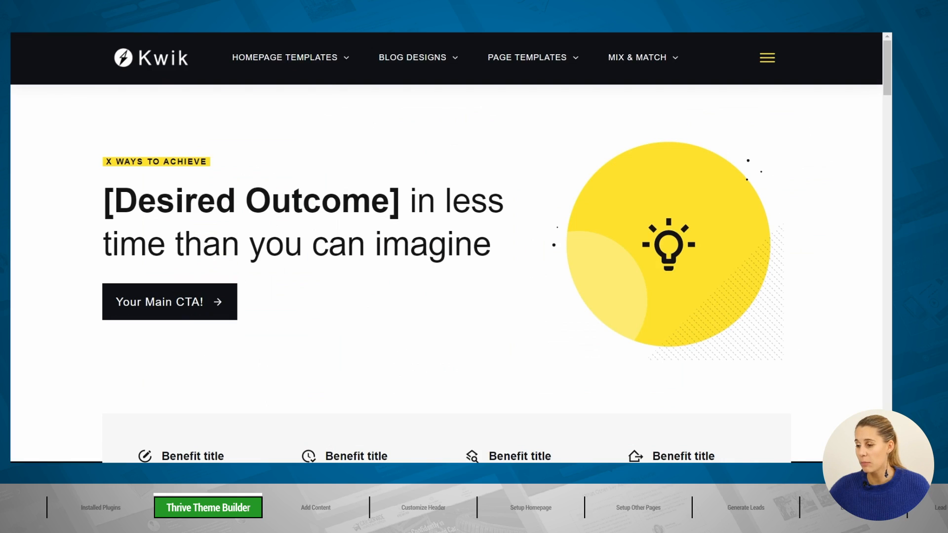
# Step: Preview the Service Business 01 homepage template on the Kwik demo site, examining its benefits and team sections
pyautogui.moveTo(328, 66)
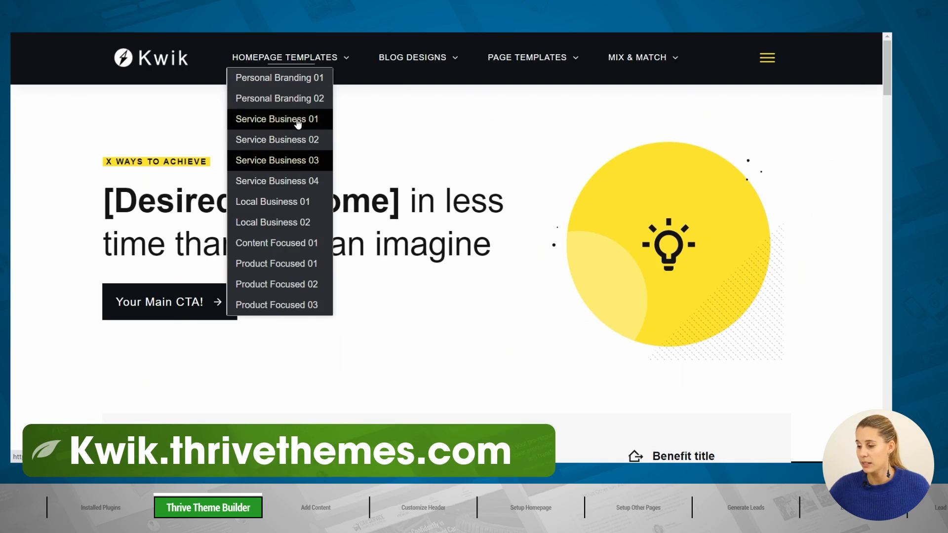
pyautogui.click(298, 121)
pyautogui.scroll(-6, 498, 127)
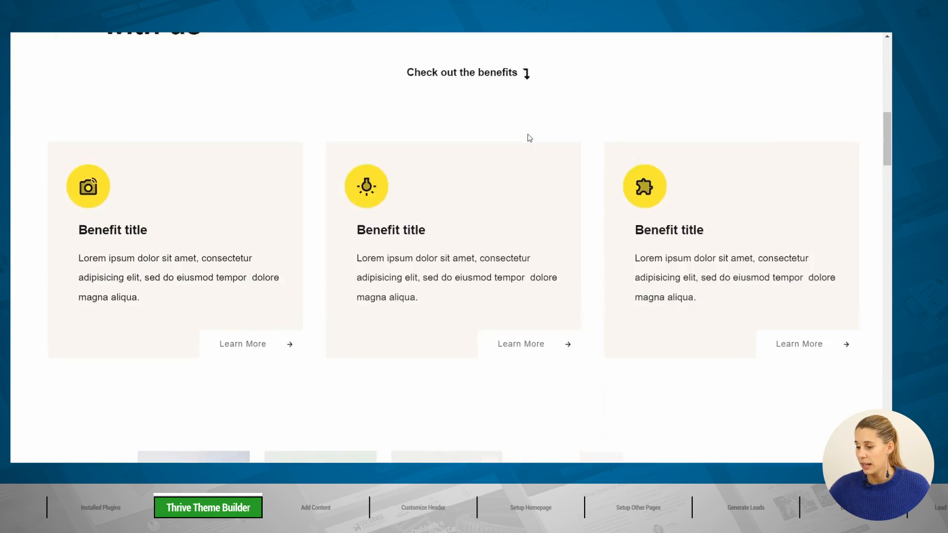
pyautogui.scroll(-3, 529, 138)
pyautogui.scroll(5, 528, 138)
pyautogui.scroll(2, 276, 109)
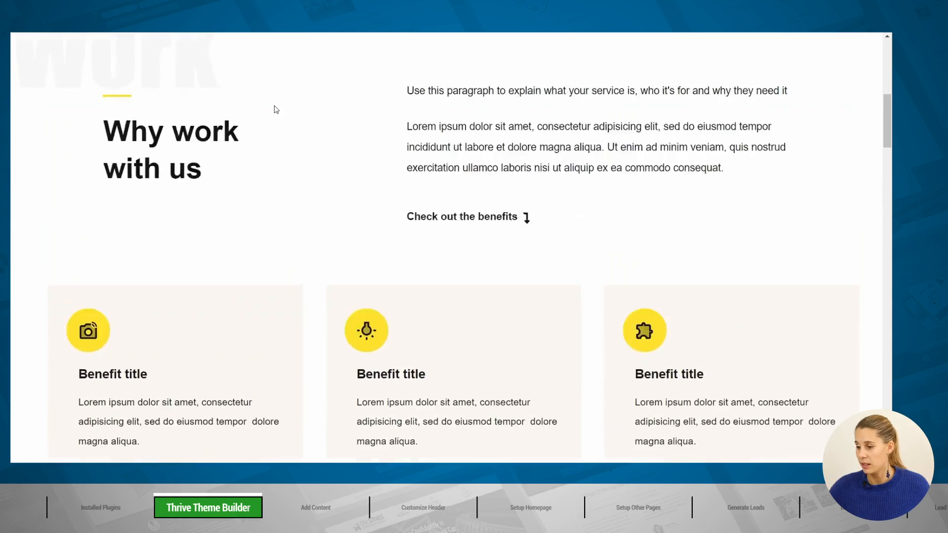
pyautogui.scroll(-10, 239, 139)
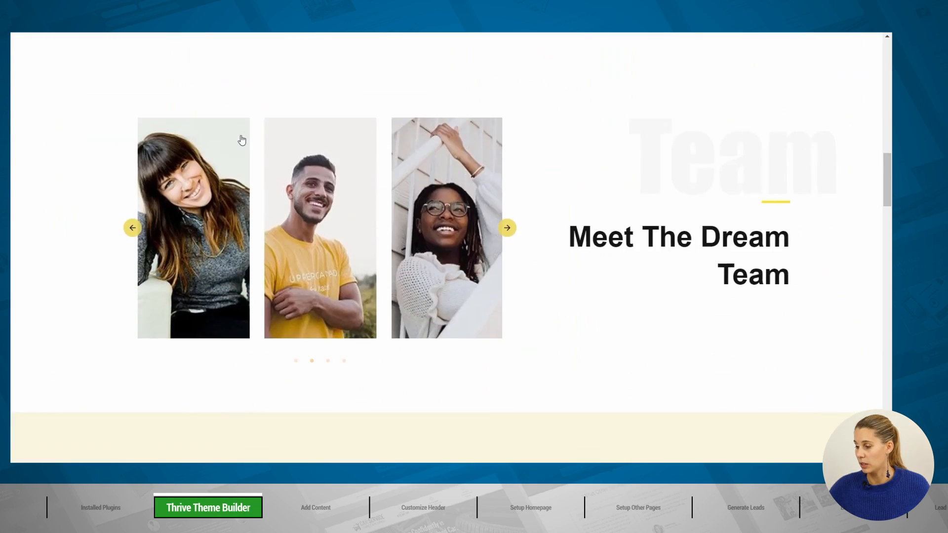
pyautogui.scroll(-10, 242, 138)
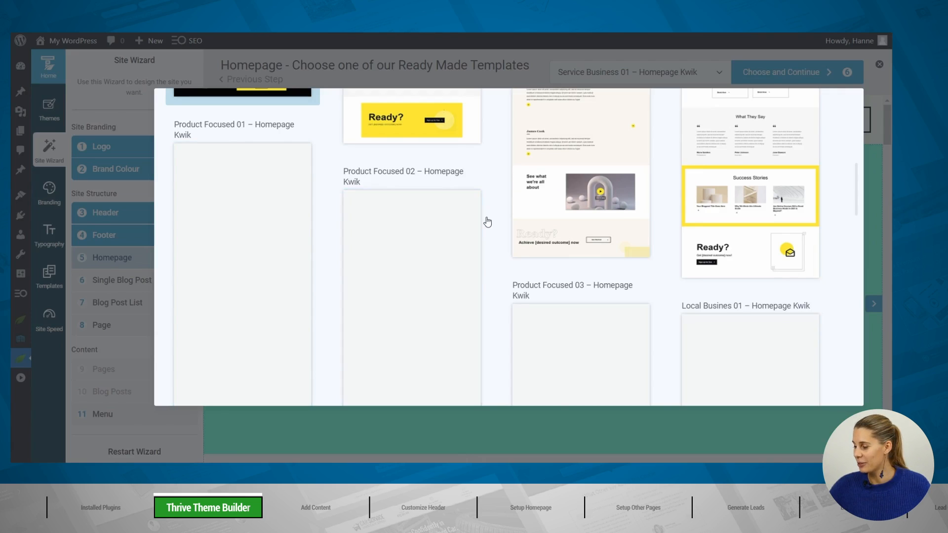
# Step: Review the remaining homepage templates, accept Service Business 01 – Homepage Kwik and continue to the single blog post
pyautogui.scroll(-10, 485, 218)
pyautogui.scroll(-5, 487, 221)
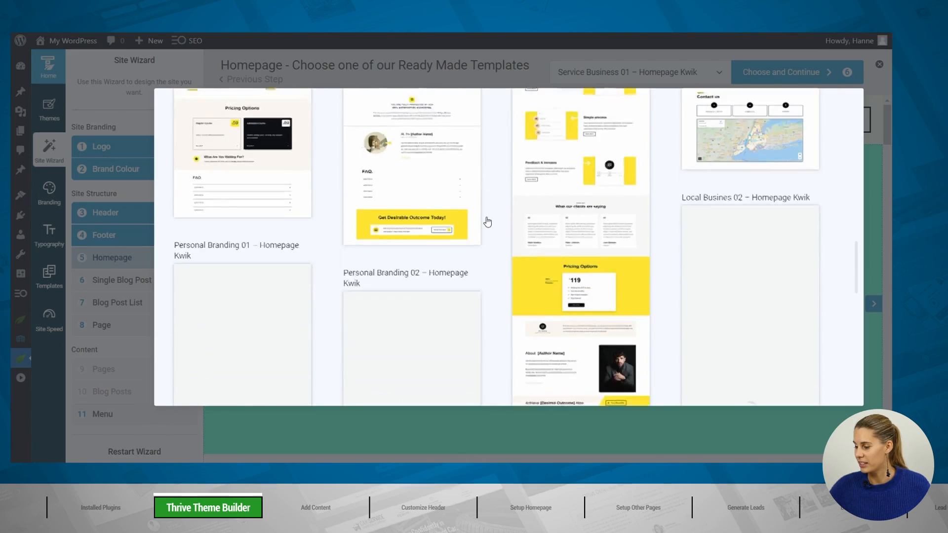
pyautogui.scroll(-5, 486, 220)
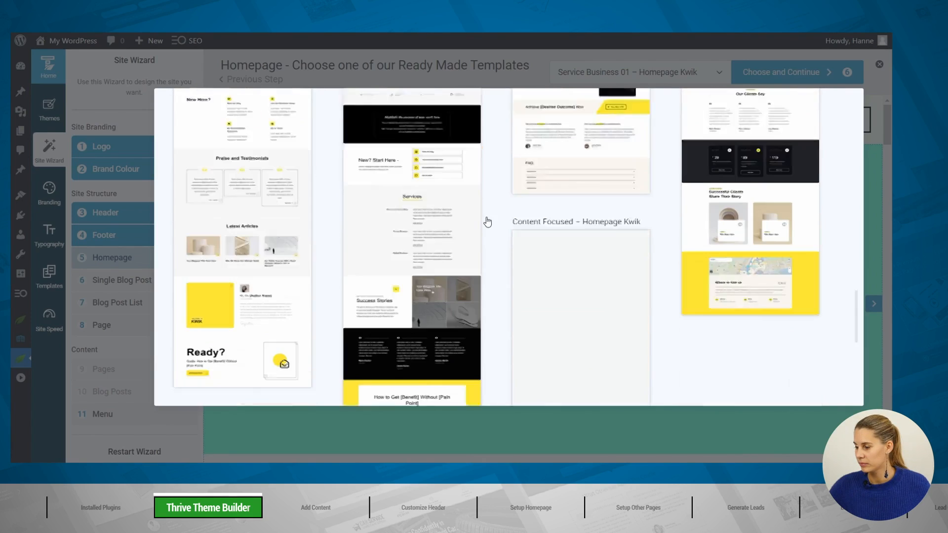
pyautogui.scroll(20, 491, 217)
pyautogui.click(878, 121)
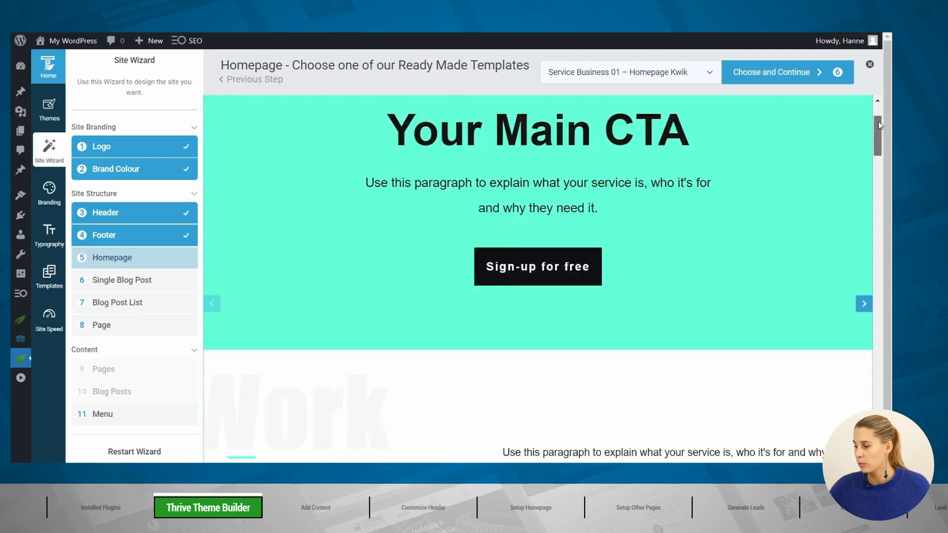
pyautogui.moveTo(878, 122); pyautogui.dragTo(887, 187)
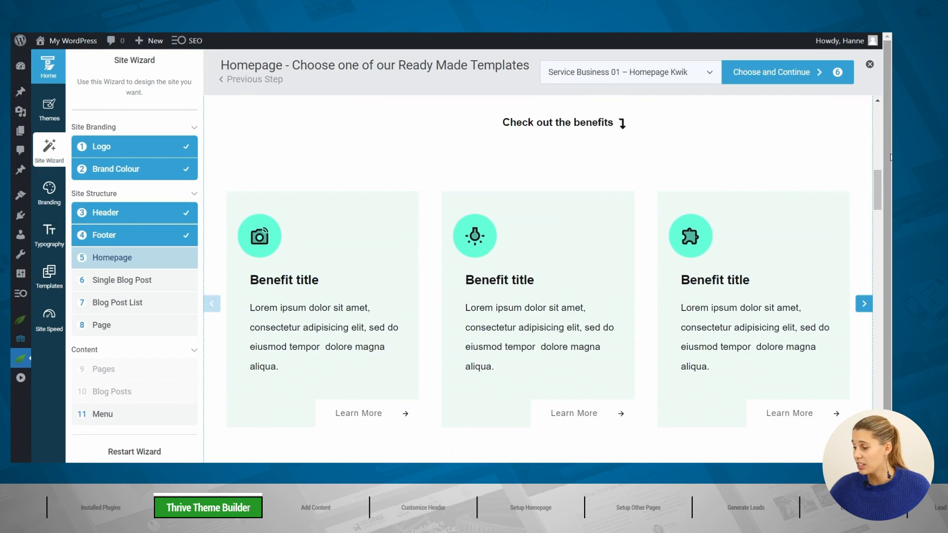
pyautogui.moveTo(878, 179); pyautogui.dragTo(883, 191)
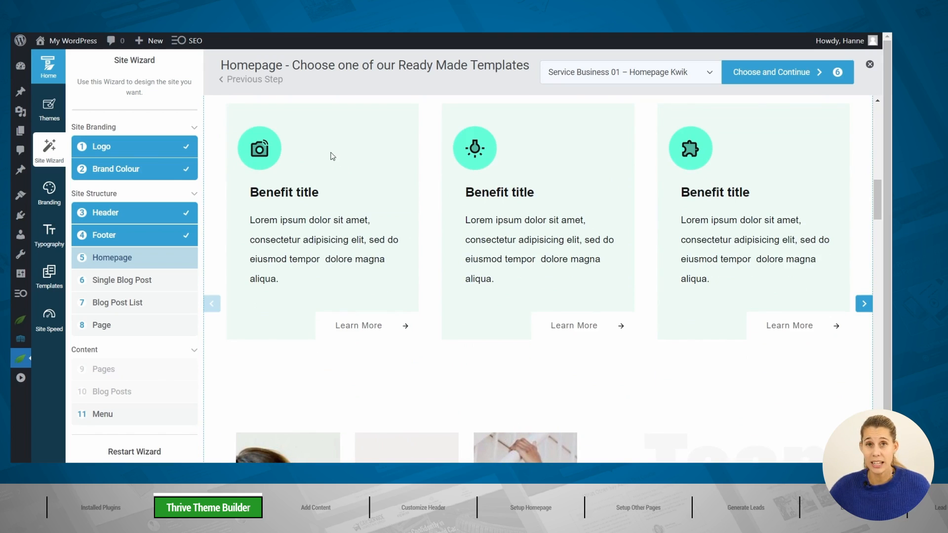
pyautogui.moveTo(883, 184); pyautogui.dragTo(879, 92)
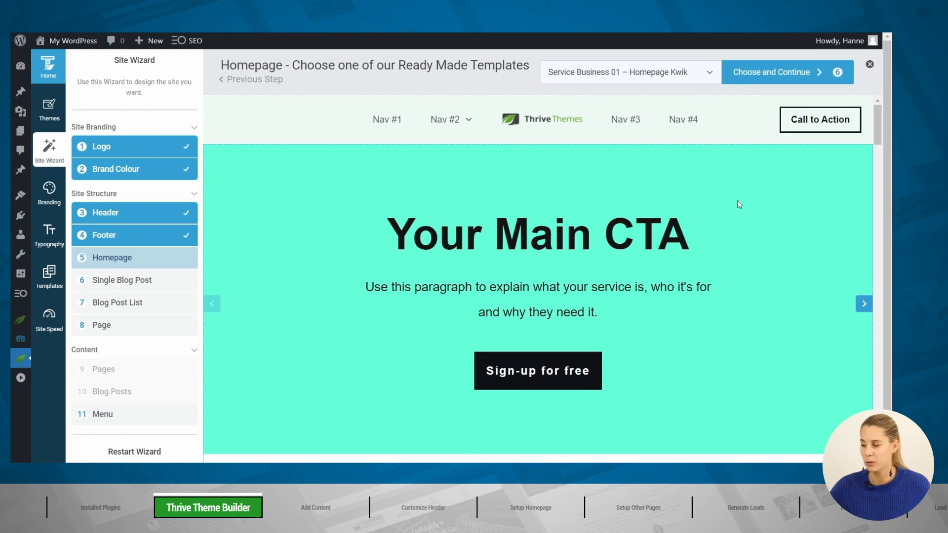
pyautogui.click(769, 75)
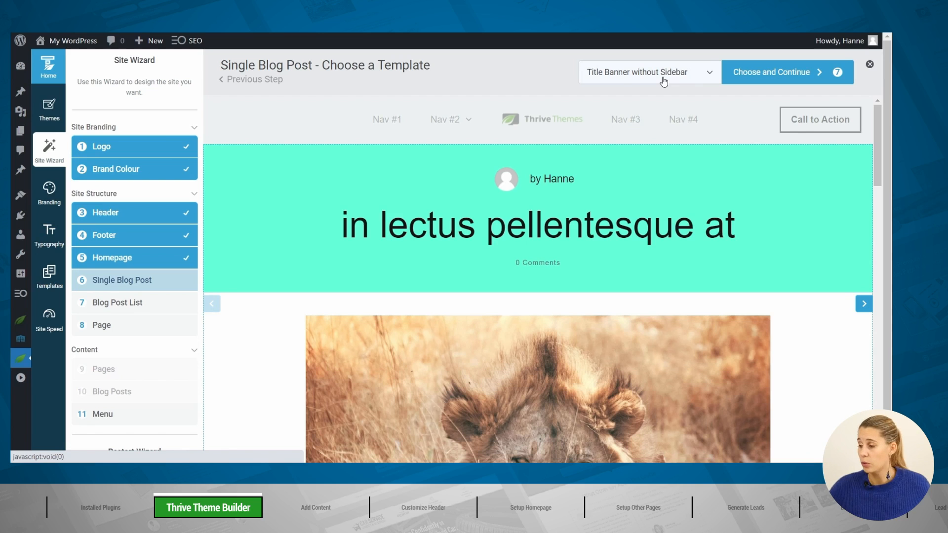
# Step: Set the single blog post template to Text Only 03 and continue to the blog post list
pyautogui.click(664, 79)
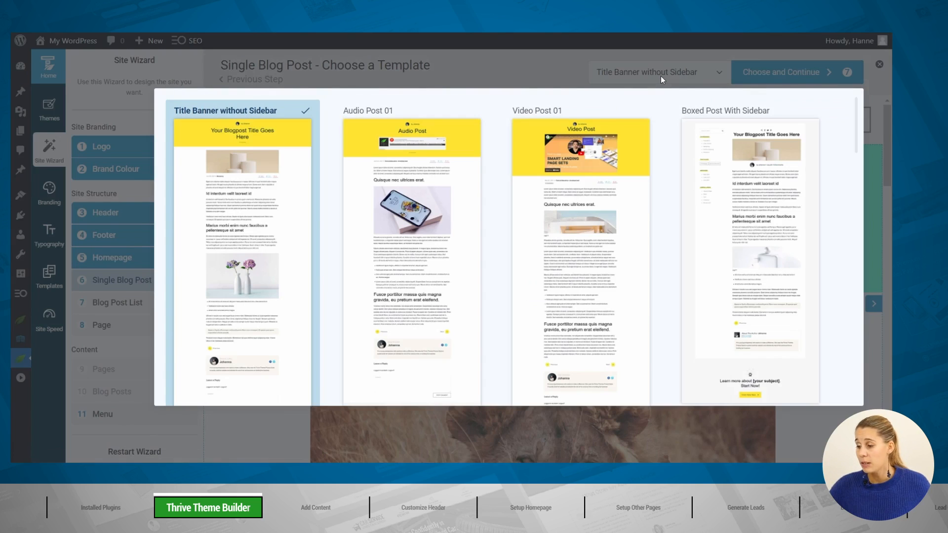
pyautogui.scroll(-5, 679, 145)
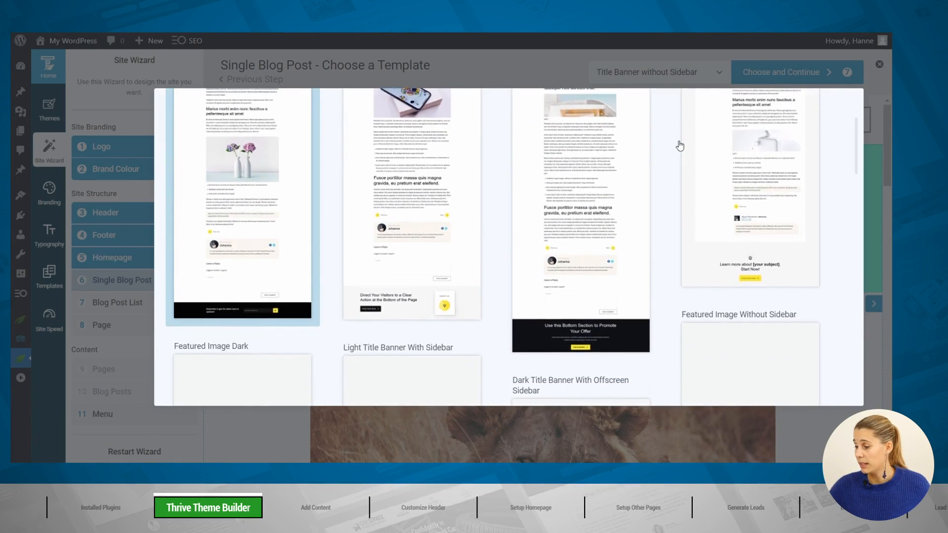
pyautogui.scroll(-1, 680, 146)
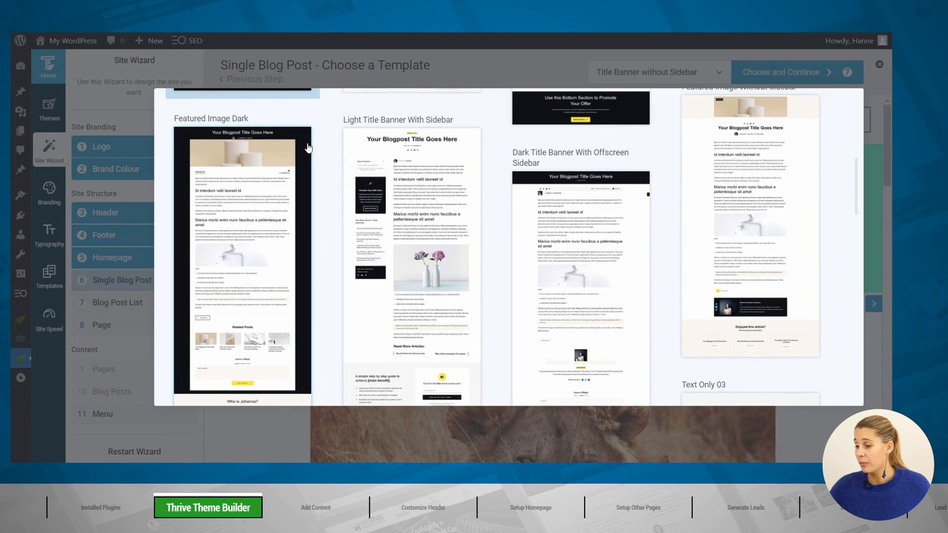
pyautogui.scroll(-3, 307, 148)
pyautogui.scroll(4, 465, 142)
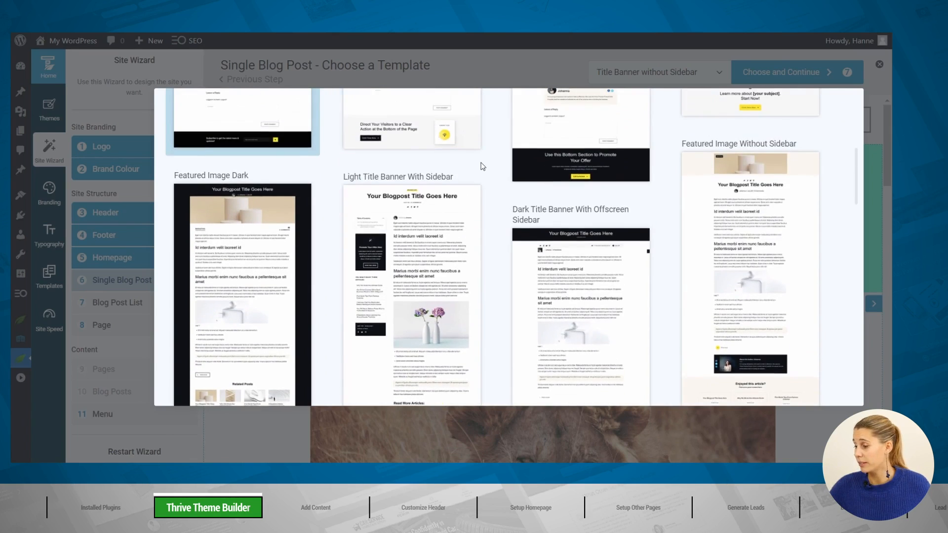
pyautogui.scroll(-8, 482, 166)
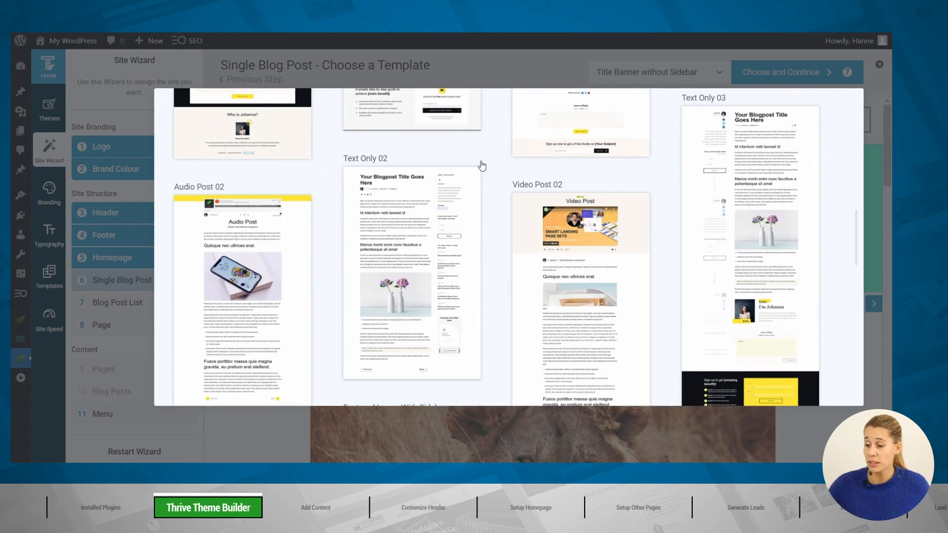
pyautogui.scroll(3, 486, 168)
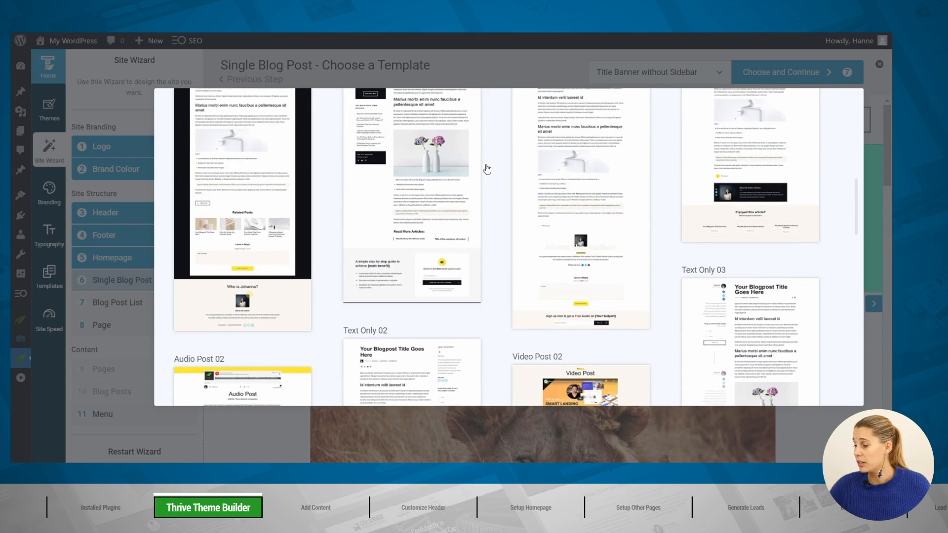
pyautogui.scroll(1, 486, 170)
pyautogui.scroll(-2, 769, 242)
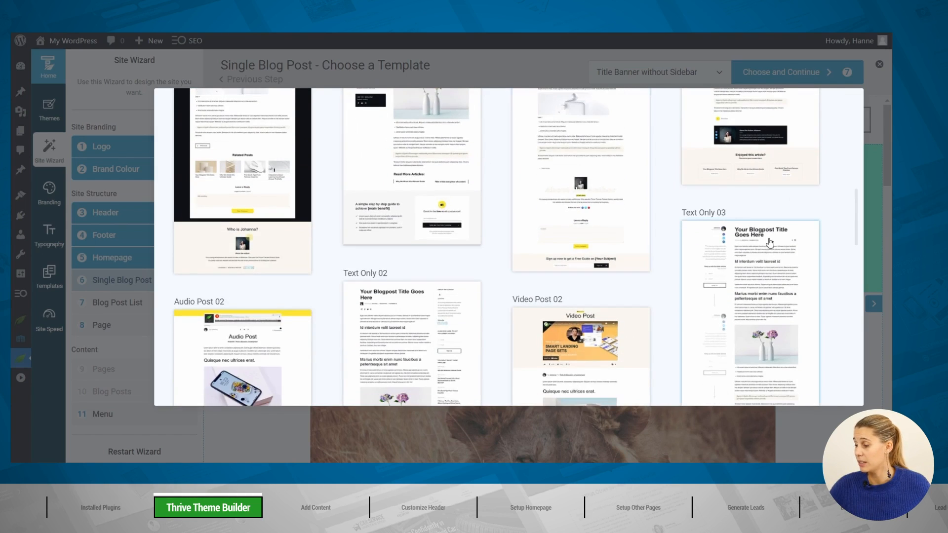
pyautogui.click(771, 252)
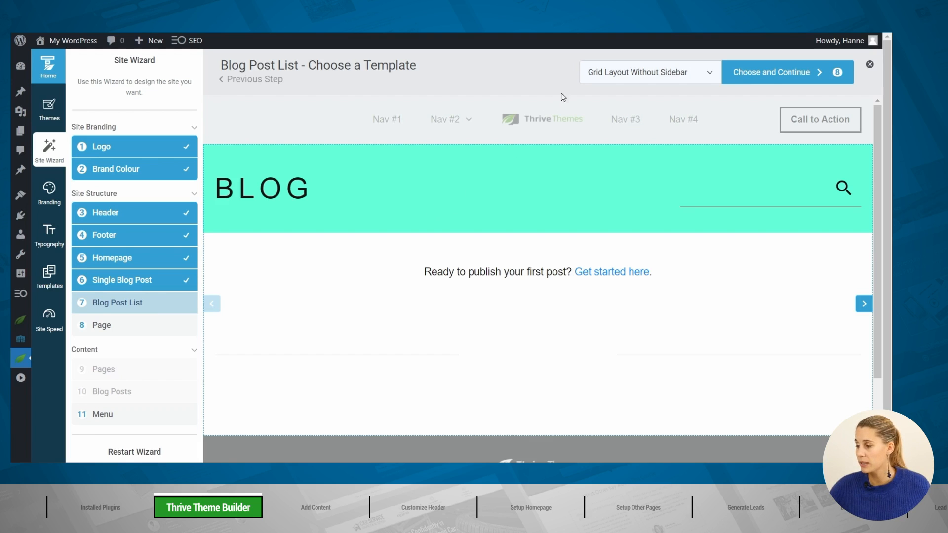
# Step: Set the blog post list template to List Layout Text Only and continue to the page template
pyautogui.click(607, 74)
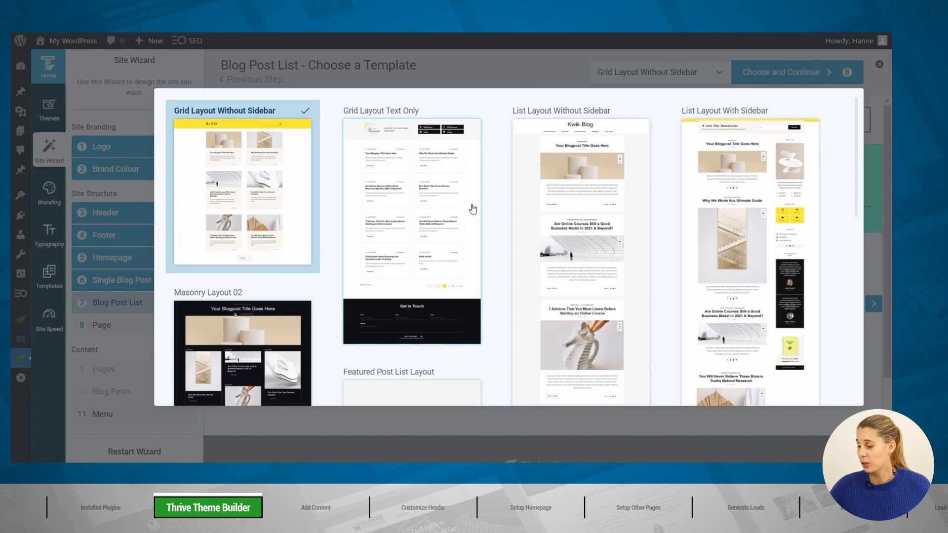
pyautogui.scroll(-3, 498, 196)
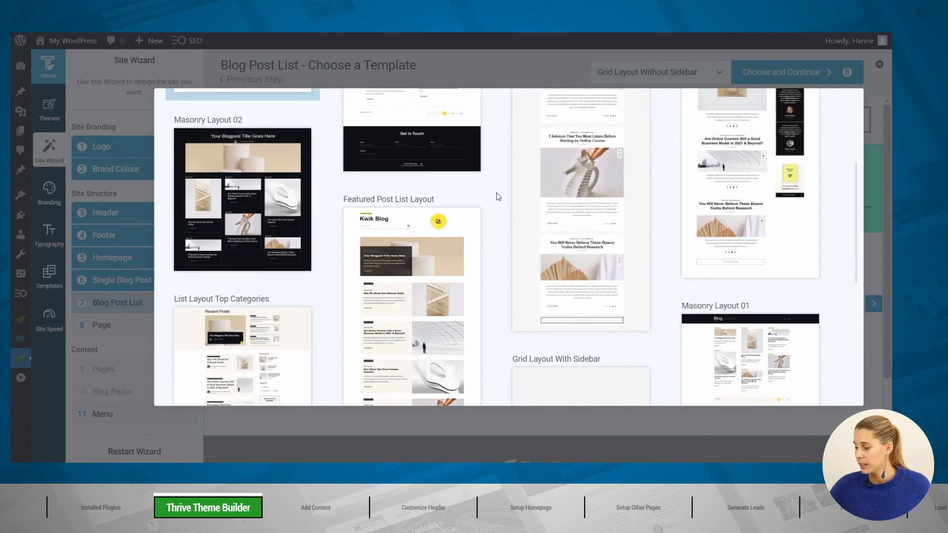
pyautogui.scroll(-3, 498, 196)
pyautogui.scroll(-2, 498, 196)
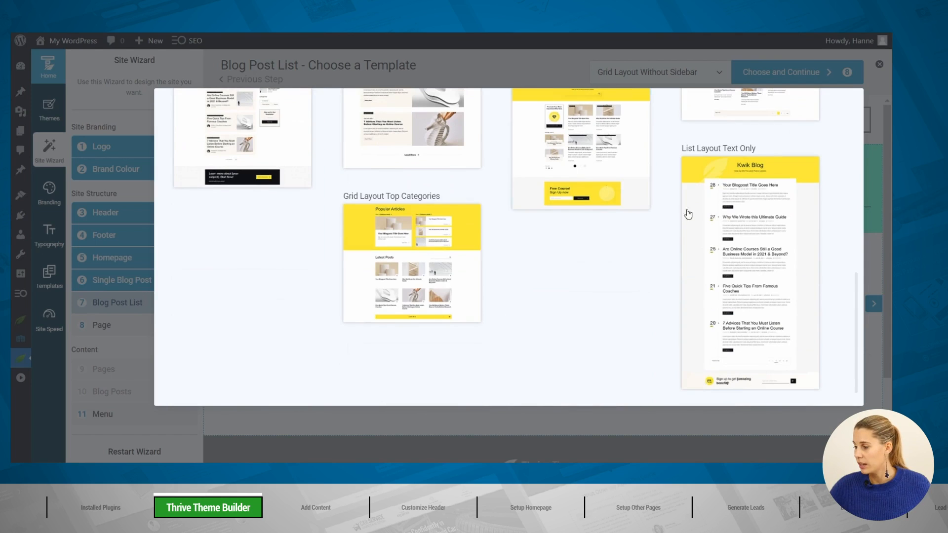
pyautogui.click(722, 207)
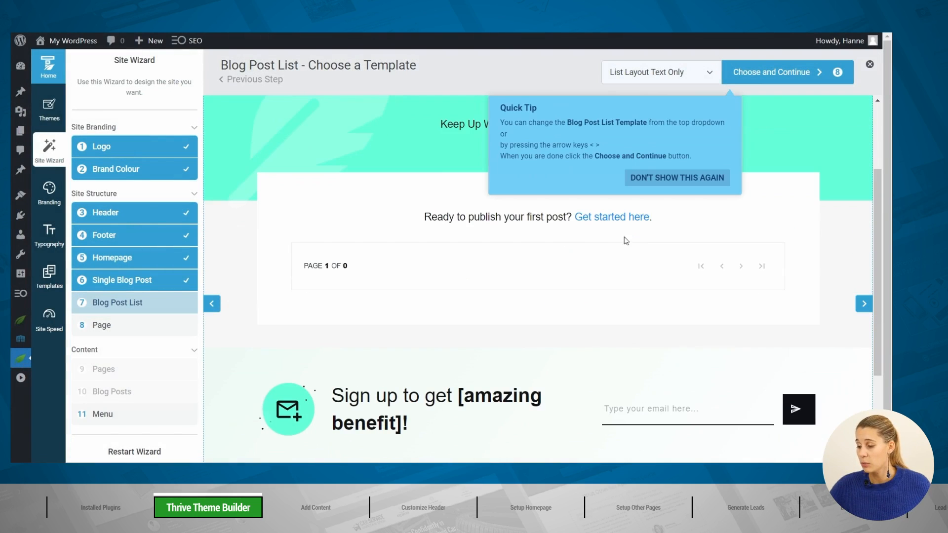
pyautogui.scroll(3, 417, 277)
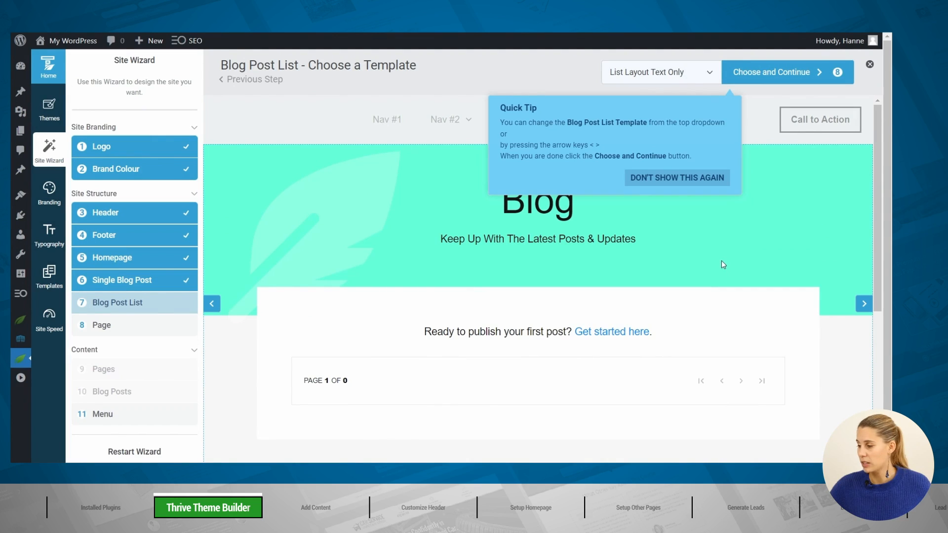
pyautogui.click(763, 74)
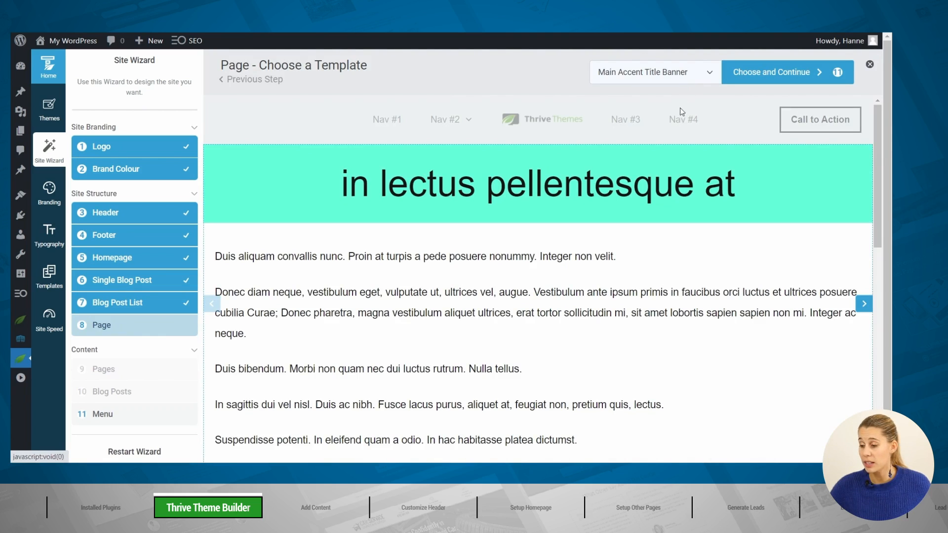
# Step: Set the page template to Title & Breadcrumbs Banner and continue to the menu choice
pyautogui.click(696, 78)
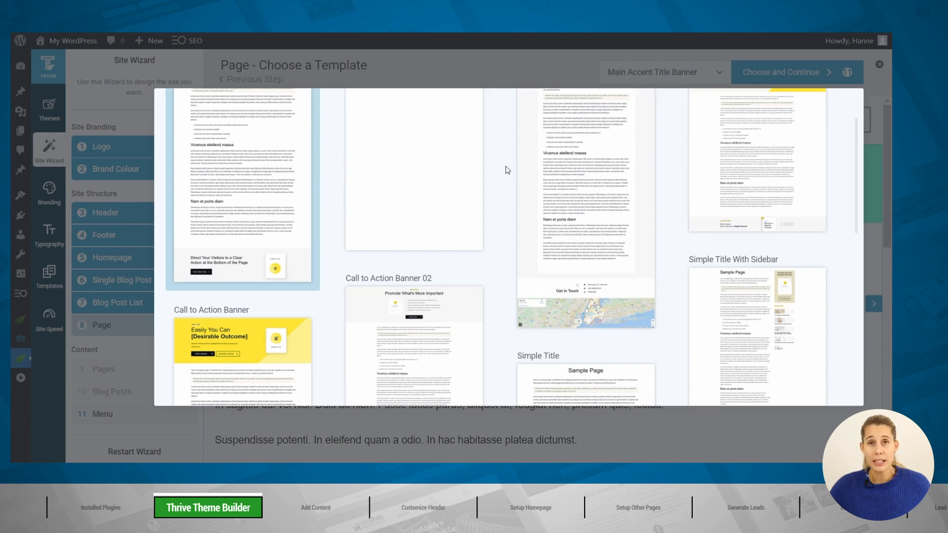
pyautogui.scroll(2, 506, 166)
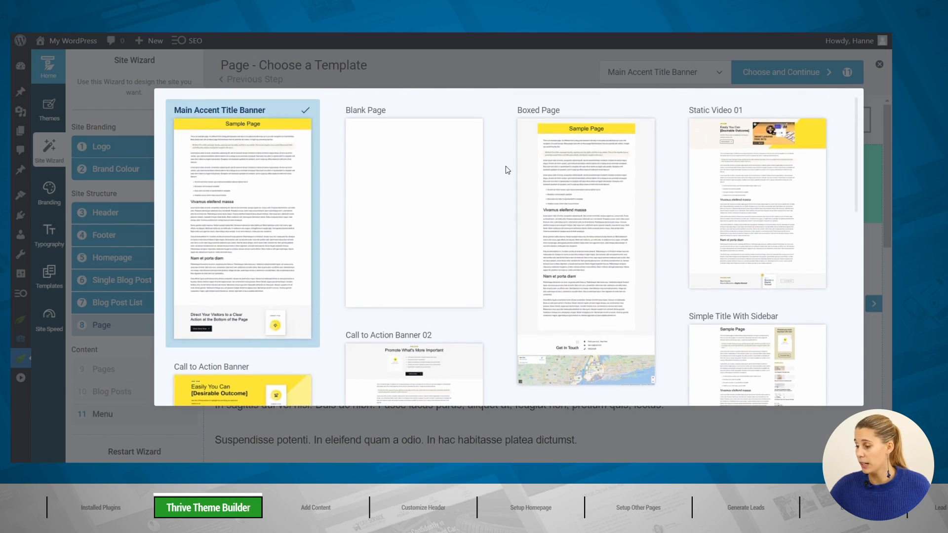
pyautogui.scroll(-3, 506, 166)
pyautogui.scroll(-5, 506, 166)
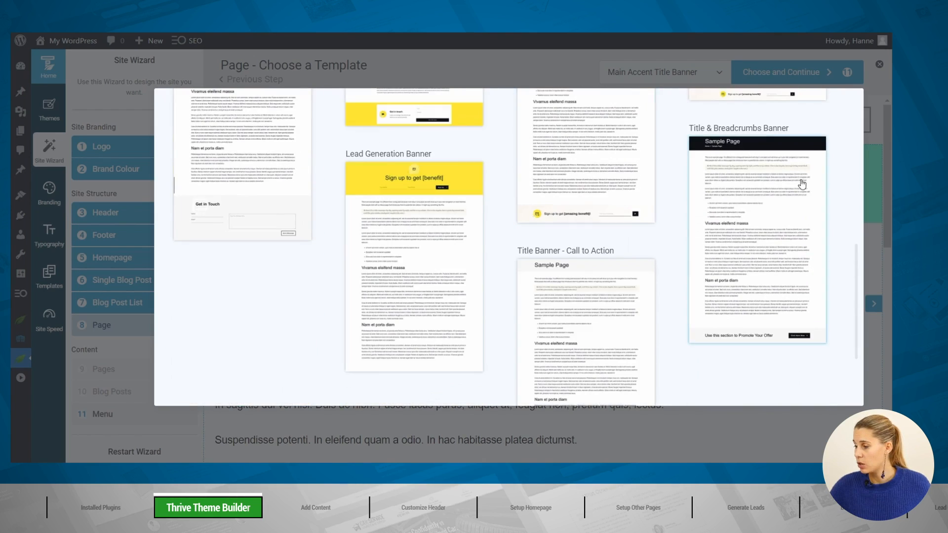
pyautogui.click(769, 188)
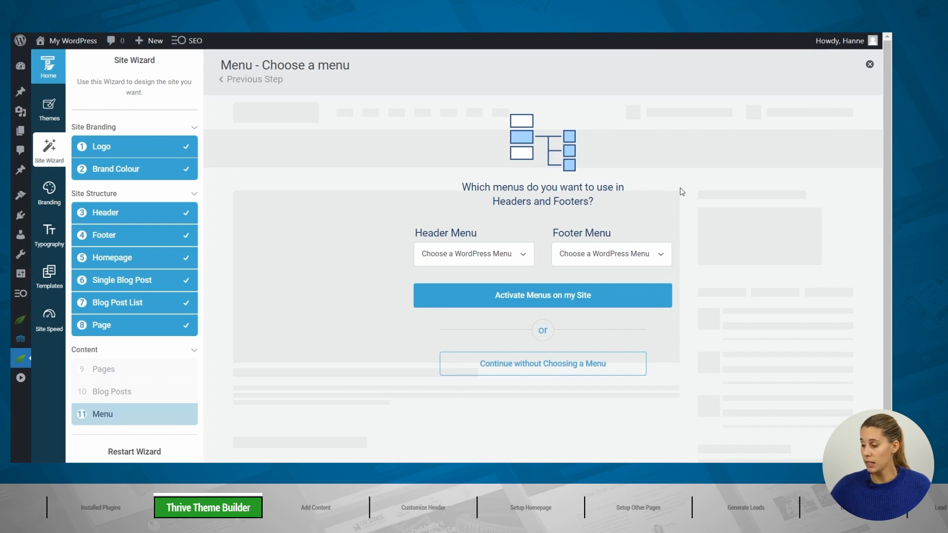
# Step: Finish the Site Wizard without choosing a menu and preview the site's homepage from start to end
pyautogui.click(549, 368)
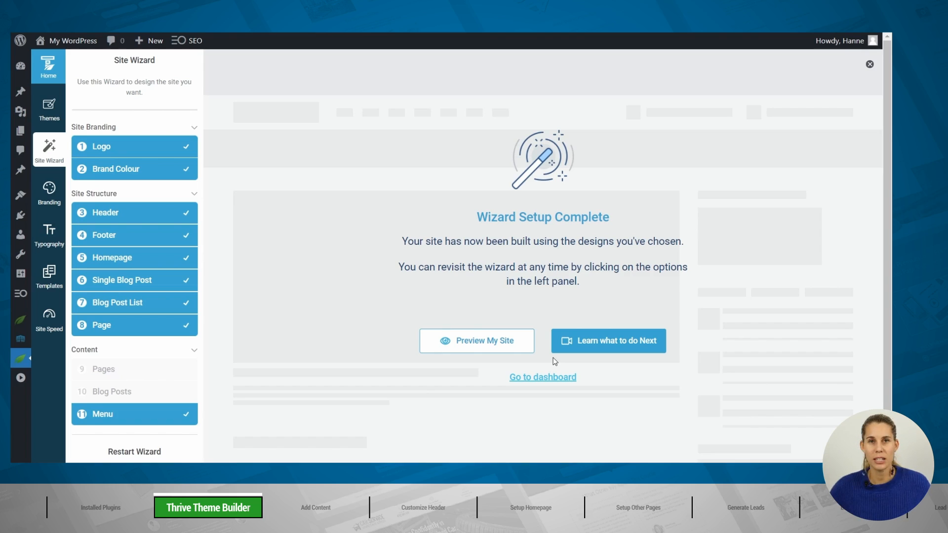
pyautogui.click(523, 342)
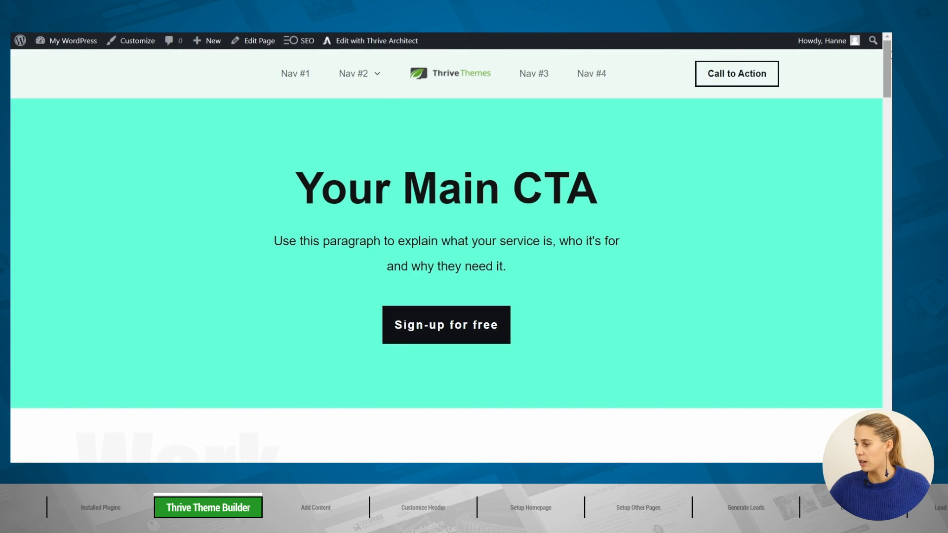
pyautogui.moveTo(891, 55); pyautogui.dragTo(890, 230)
pyautogui.rightClick(890, 230)
pyautogui.click(855, 144)
pyautogui.moveTo(886, 171); pyautogui.dragTo(892, 59)
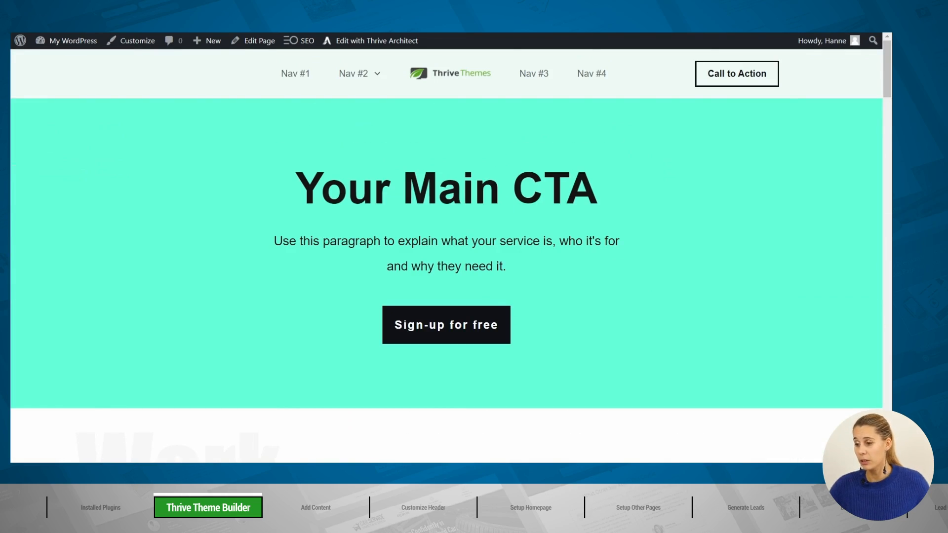
# Step: Open the site's /blog address and examine the blog post list layout
pyautogui.hotkey('ctrl', 'l')
pyautogui.write('blog')
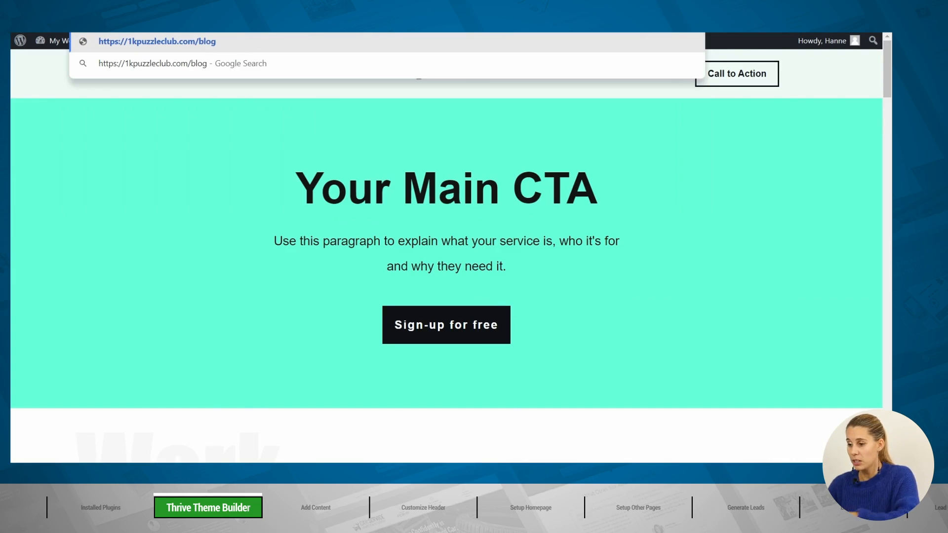
pyautogui.press('Return')
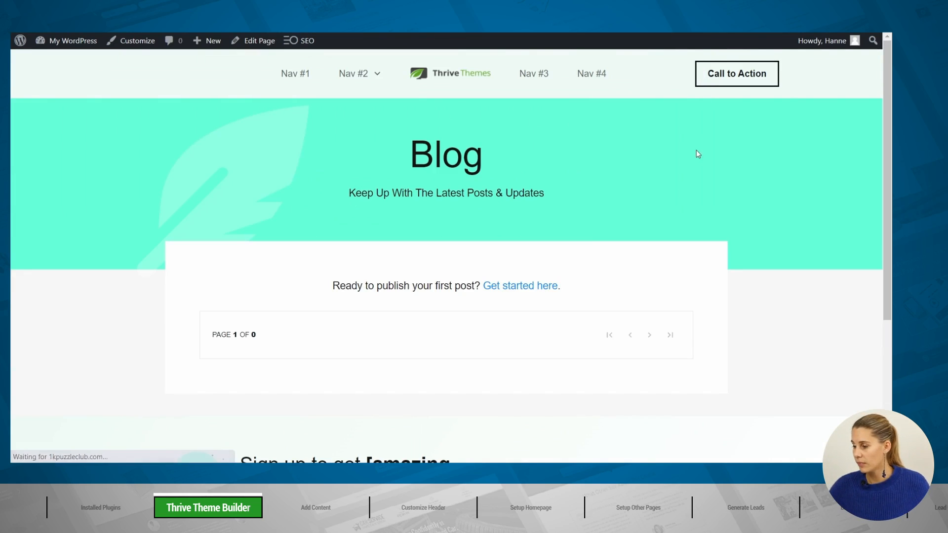
pyautogui.moveTo(889, 77)
pyautogui.mouseDown()
pyautogui.moveTo(888, 188)
pyautogui.moveTo(886, 89)
pyautogui.mouseUp()
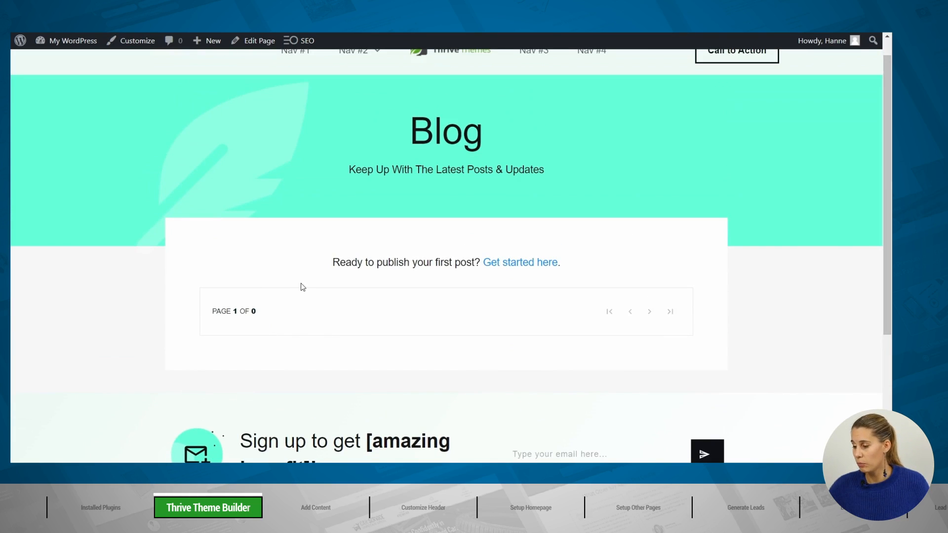
pyautogui.scroll(1, 301, 283)
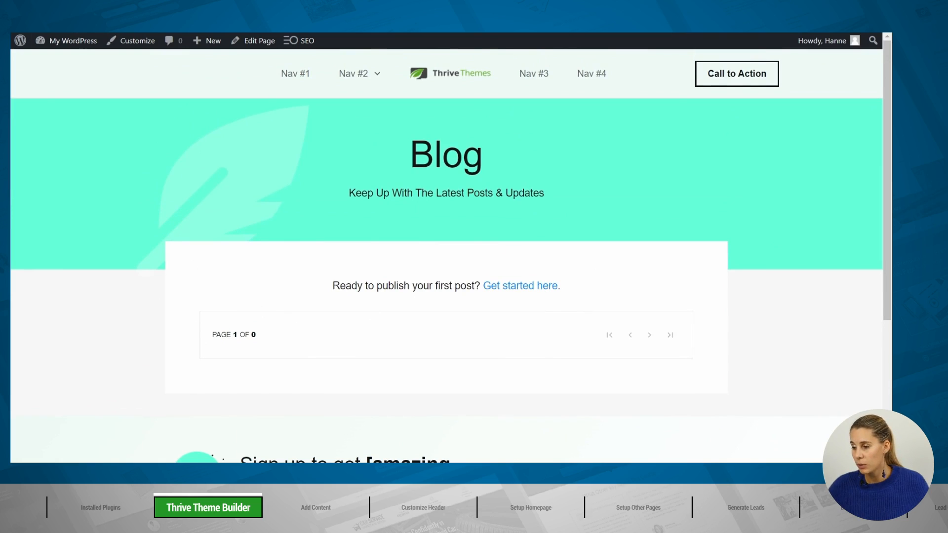
# Step: Open the site's /sample-page address and examine the page template down to its promotional section
pyautogui.write('sample-+')
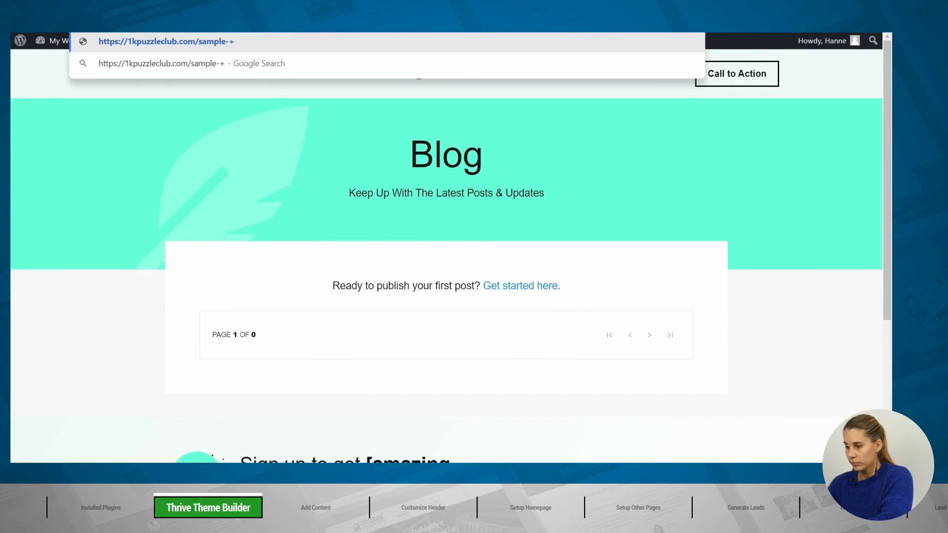
pyautogui.press('BackSpace')
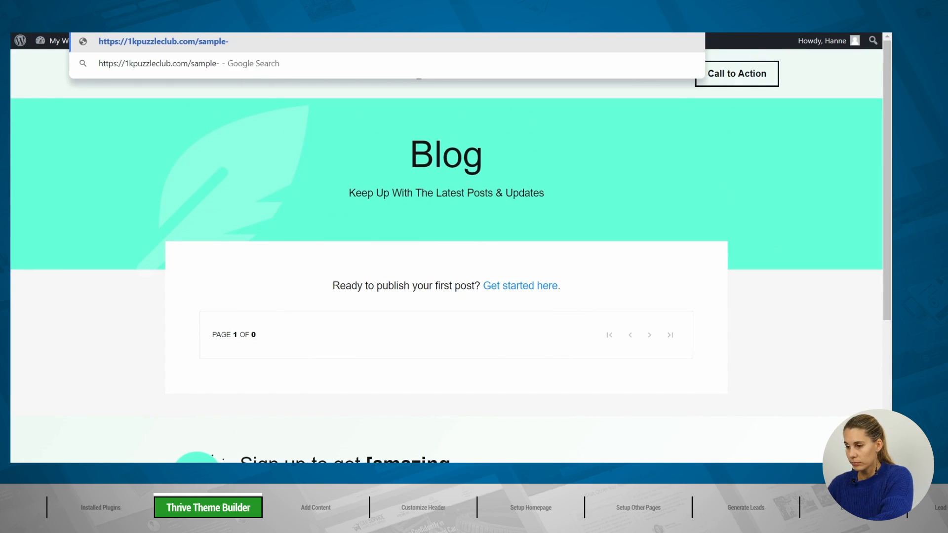
pyautogui.write('page')
pyautogui.press('Return')
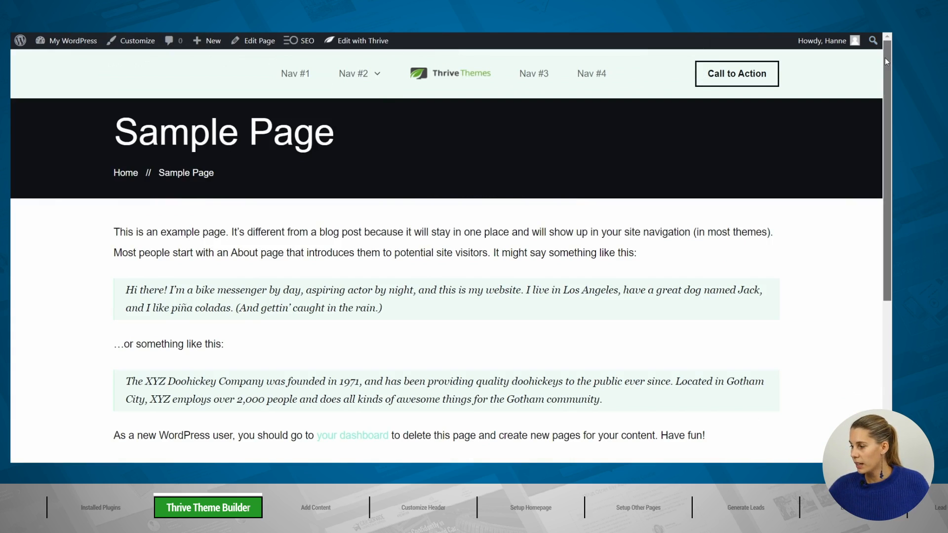
pyautogui.scroll(-6, 885, 57)
pyautogui.scroll(3, 885, 57)
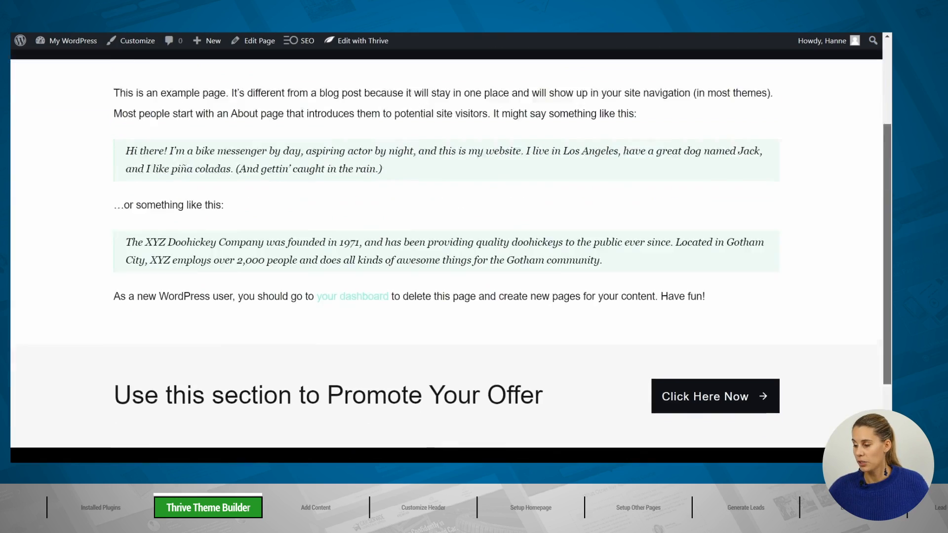
pyautogui.scroll(3, 225, 127)
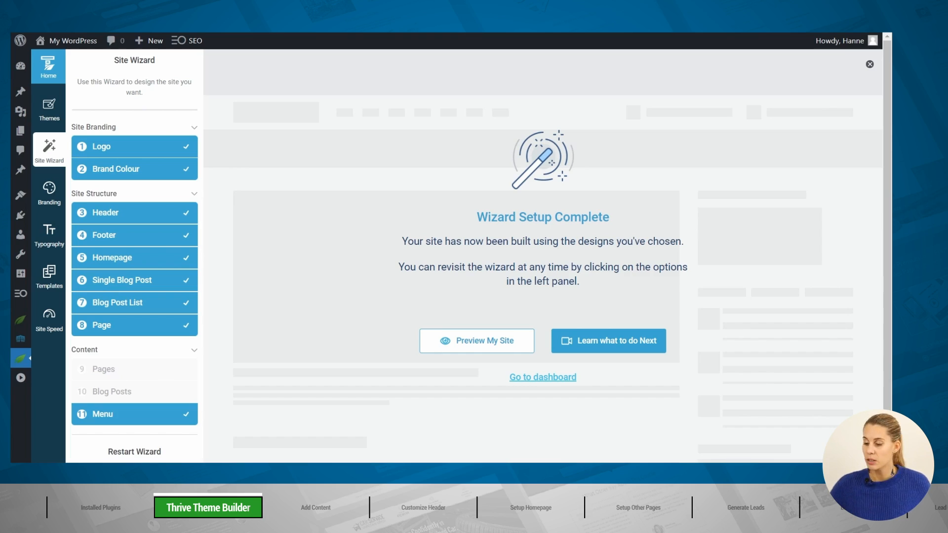
# Step: Go from the Site Wizard to the Thrive Dashboard and open the management of API connections
pyautogui.moveTo(23, 358)
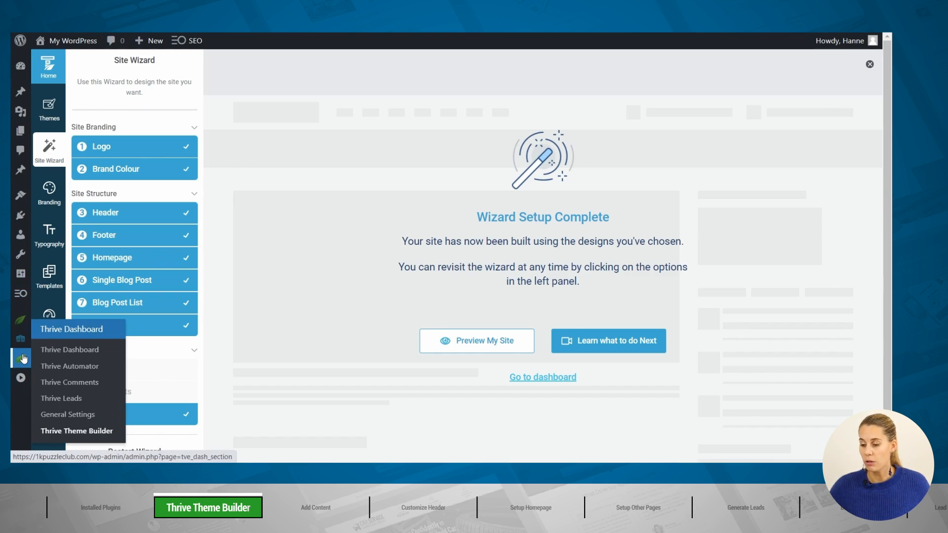
pyautogui.click(94, 351)
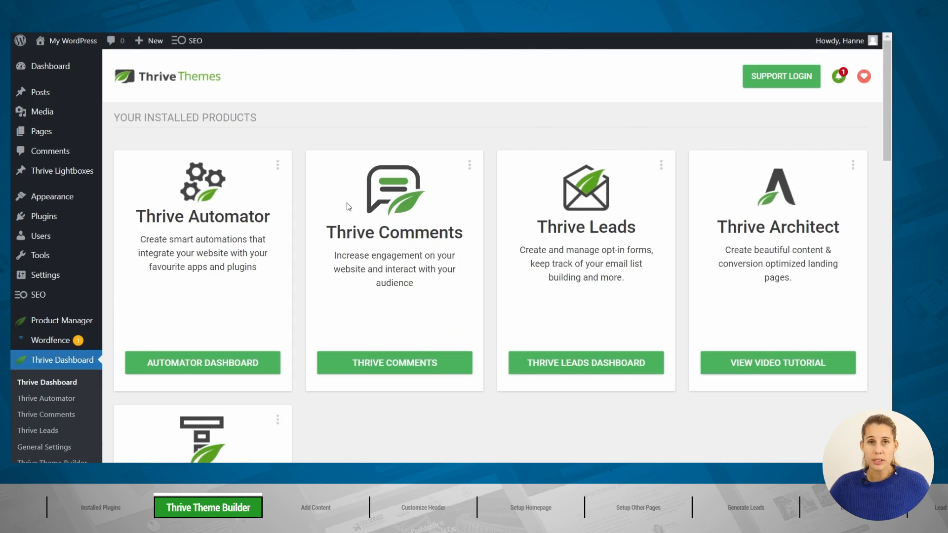
pyautogui.scroll(-9, 445, 220)
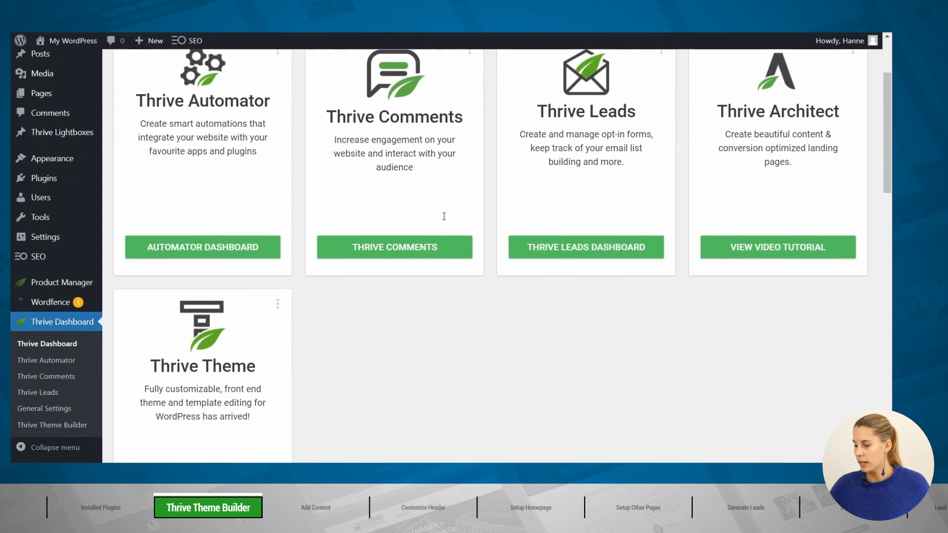
pyautogui.scroll(-2, 445, 220)
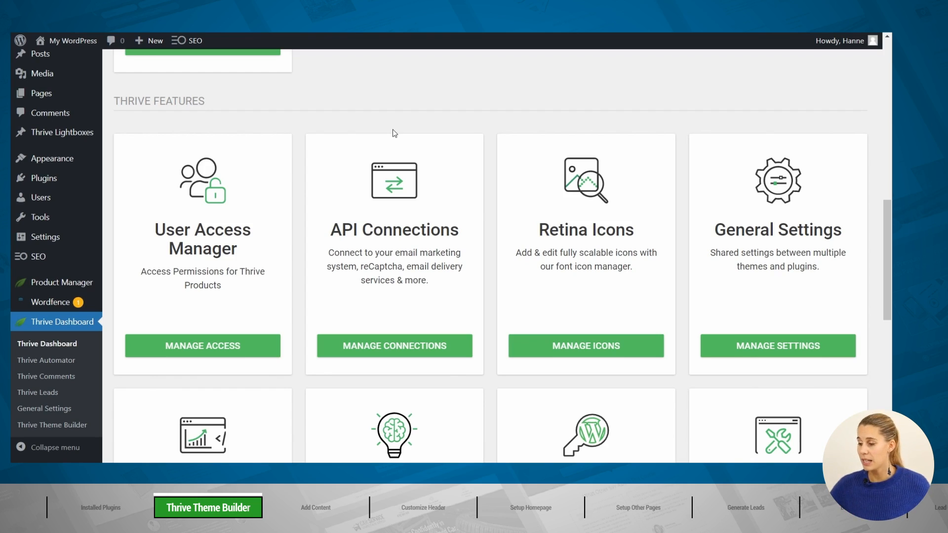
pyautogui.click(428, 350)
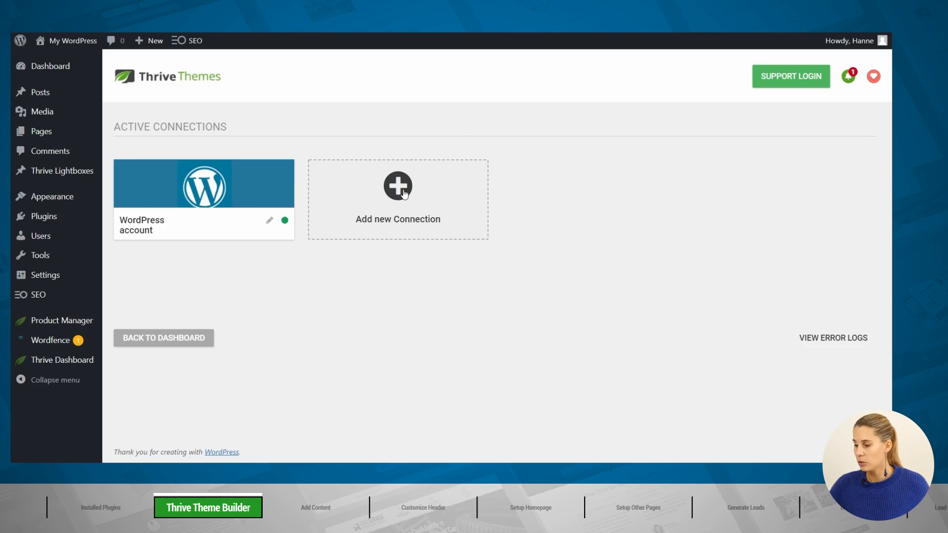
# Step: Add a new API connection with Mailchimp as the app
pyautogui.click(404, 194)
pyautogui.click(427, 198)
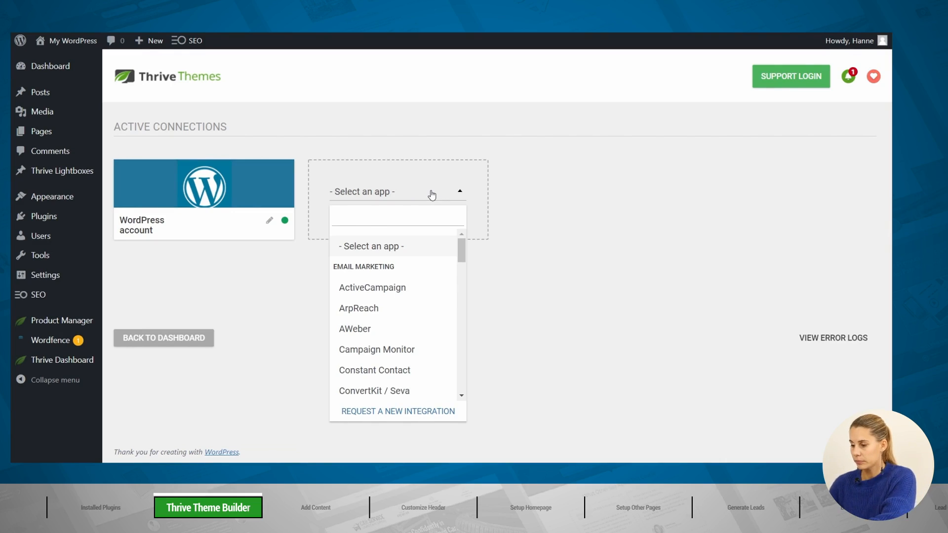
pyautogui.scroll(-3, 423, 292)
pyautogui.click(388, 345)
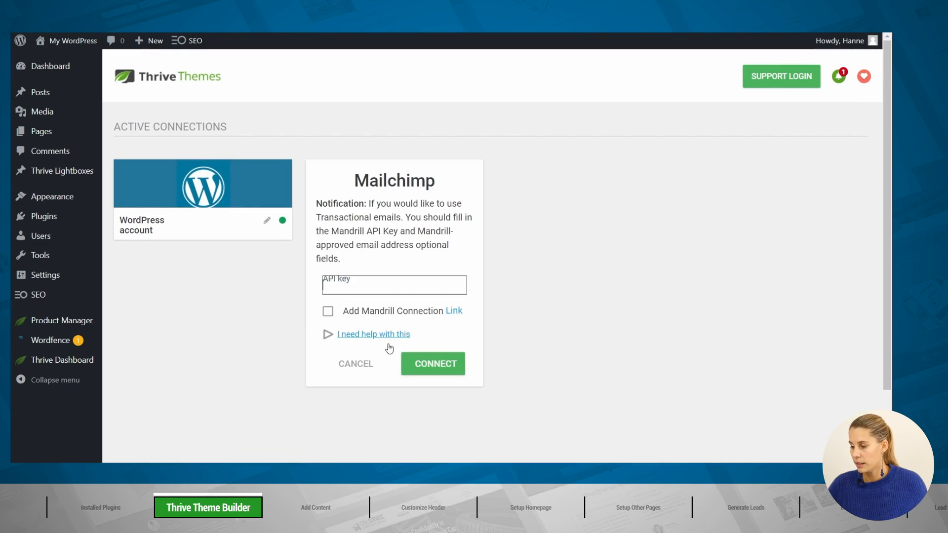
pyautogui.click(359, 284)
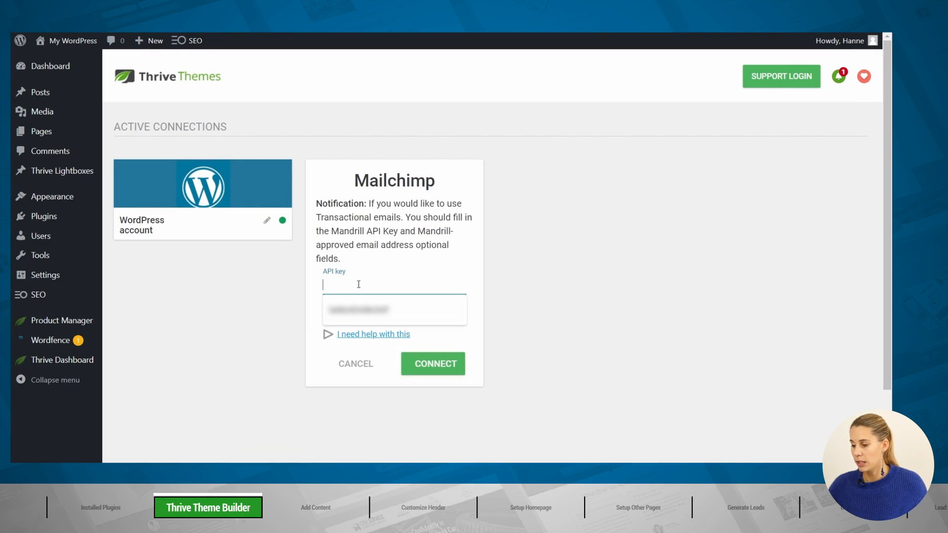
pyautogui.click(495, 284)
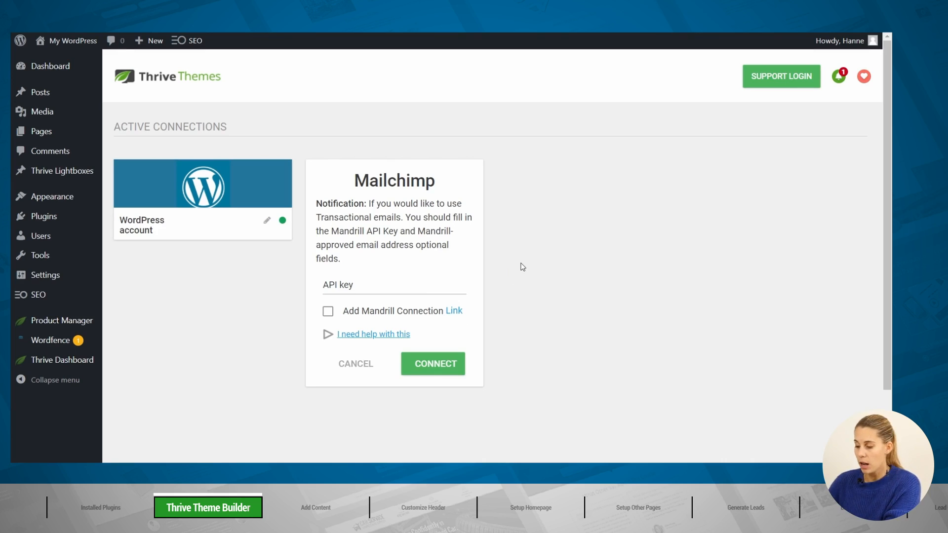
# Step: Copy the Mailchimp API key from Notepad, connect Mailchimp with it in the API key field and return to the dashboard
pyautogui.hotkey('alt', 'Tab')
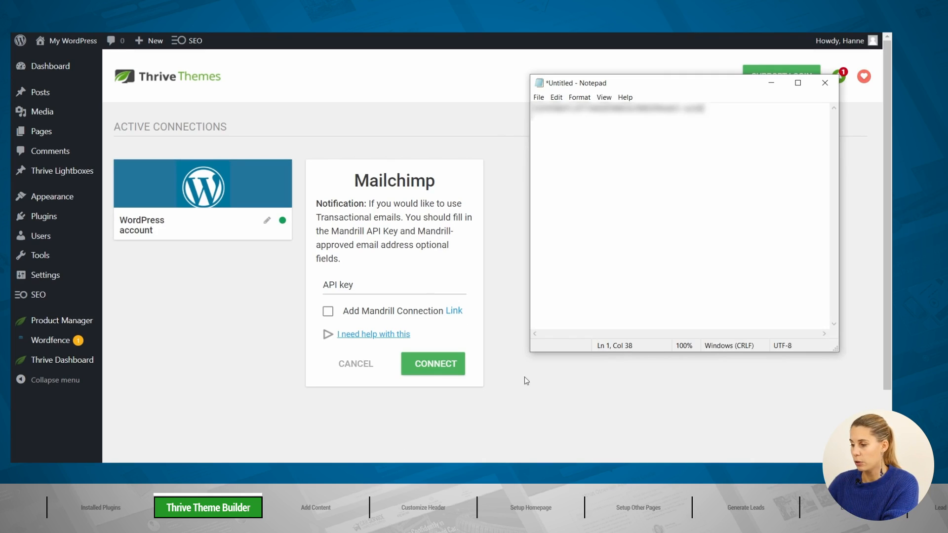
pyautogui.doubleClick(605, 109)
pyautogui.hotkey('ctrl', 'c')
pyautogui.hotkey('alt', 'Tab')
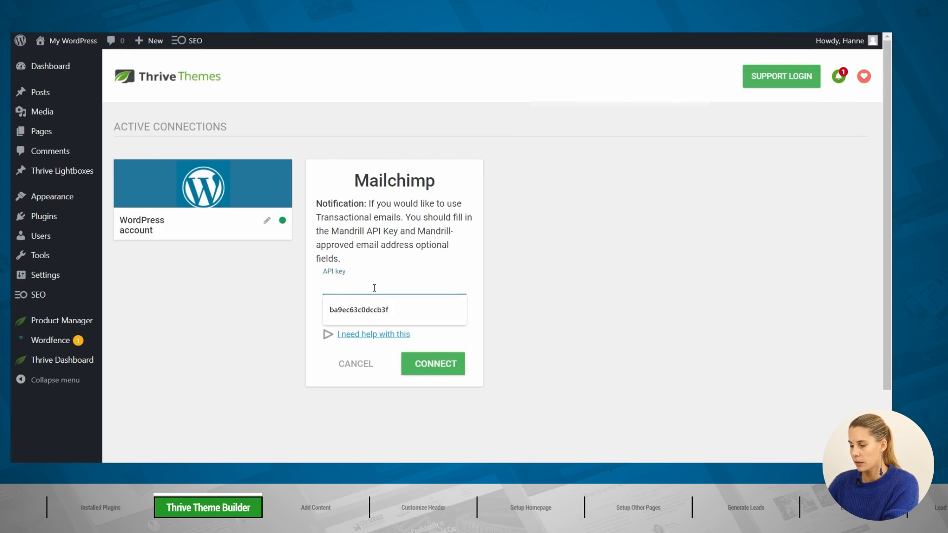
pyautogui.hotkey('ctrl', 'v')
pyautogui.press('Return')
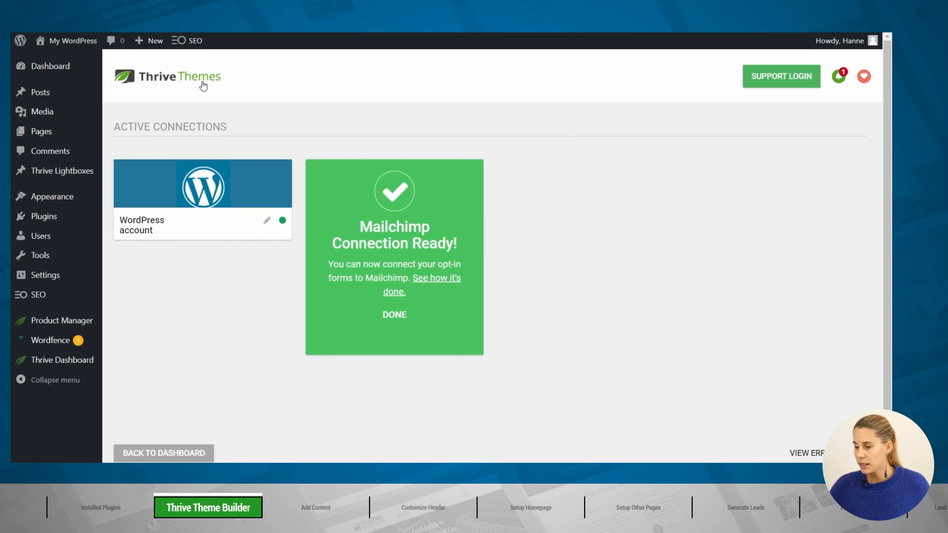
pyautogui.click(157, 453)
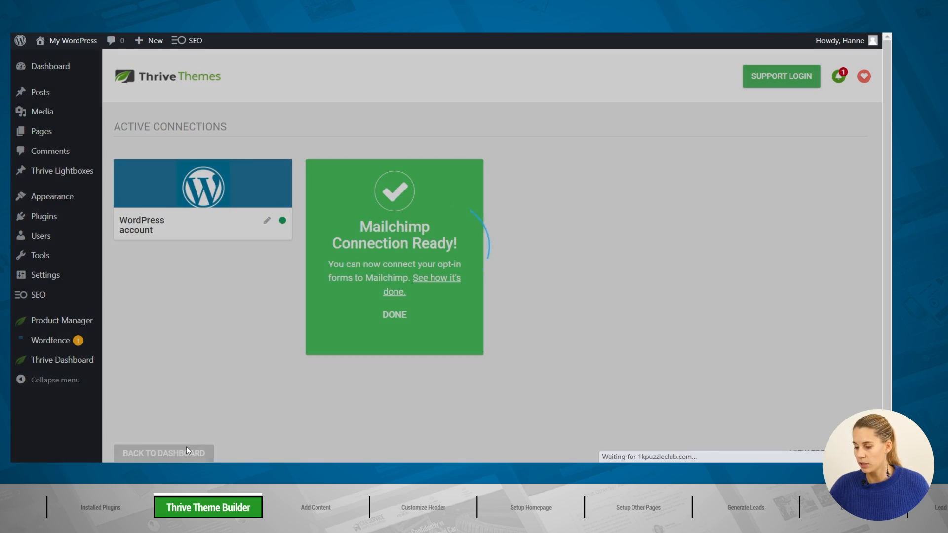
# Step: Open the Smart Site settings from the Thrive Dashboard and look through the company Global Fields
pyautogui.scroll(-10, 619, 162)
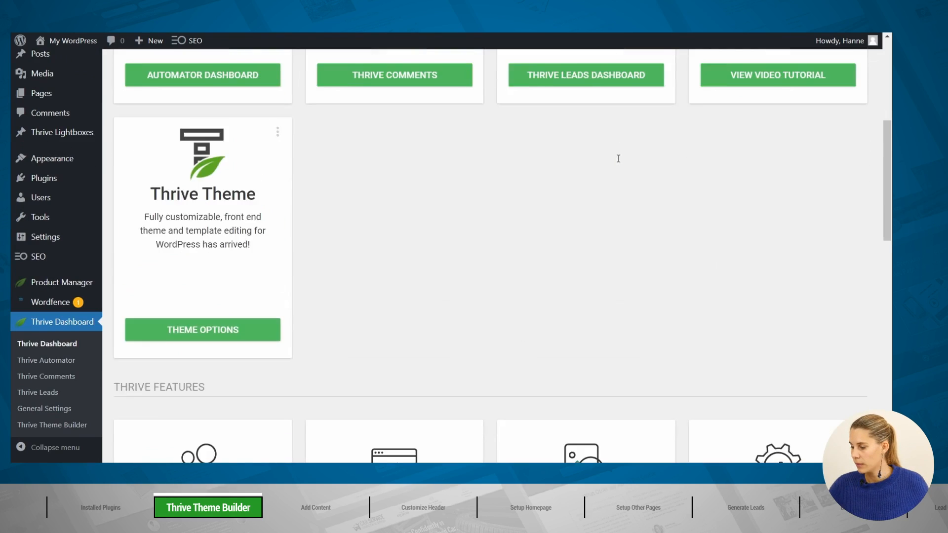
pyautogui.scroll(-2, 620, 162)
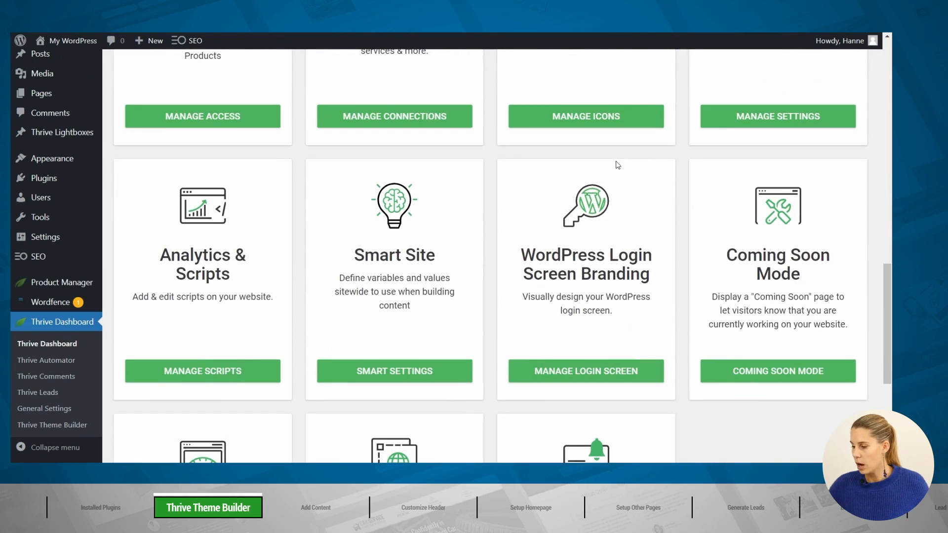
pyautogui.click(389, 371)
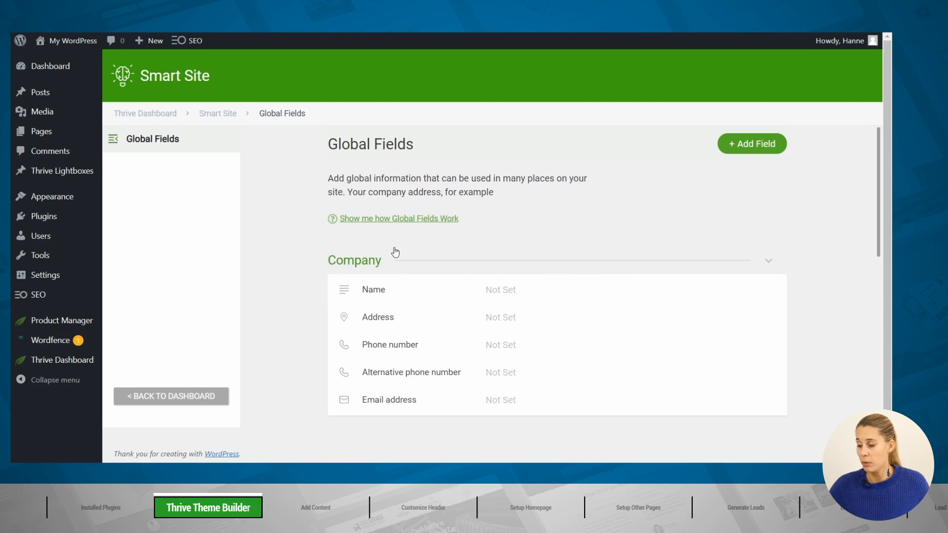
pyautogui.scroll(-1, 395, 252)
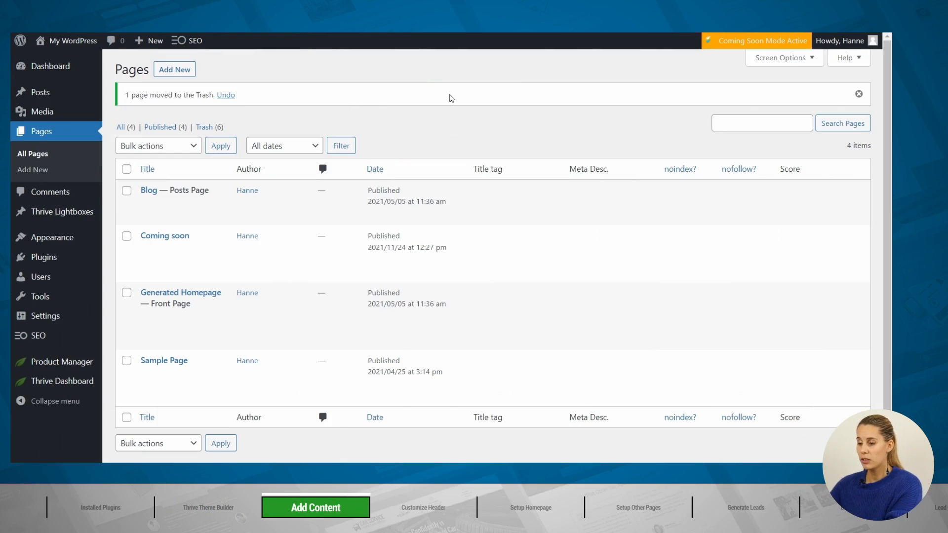
# Step: Move the Sample Page to the trash in the Pages list
pyautogui.moveTo(218, 197)
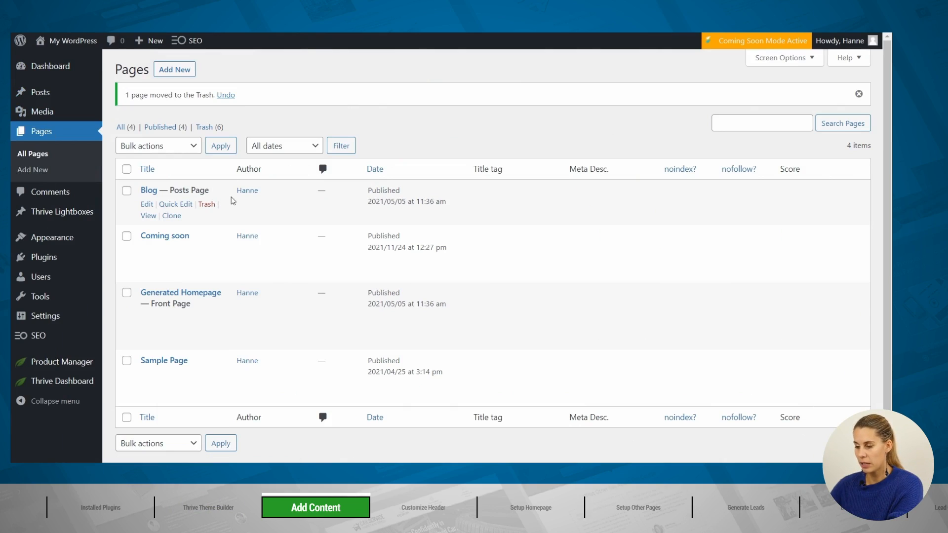
pyautogui.moveTo(188, 372)
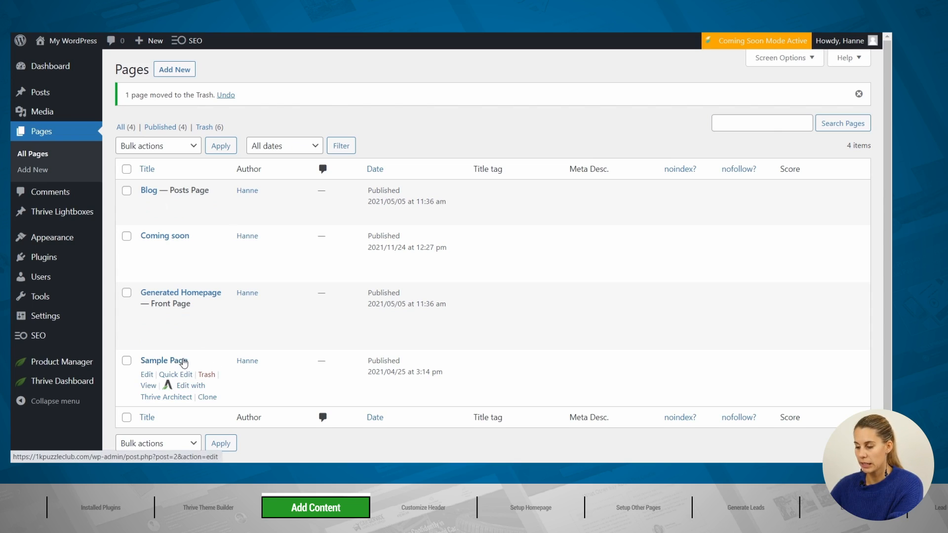
pyautogui.click(206, 374)
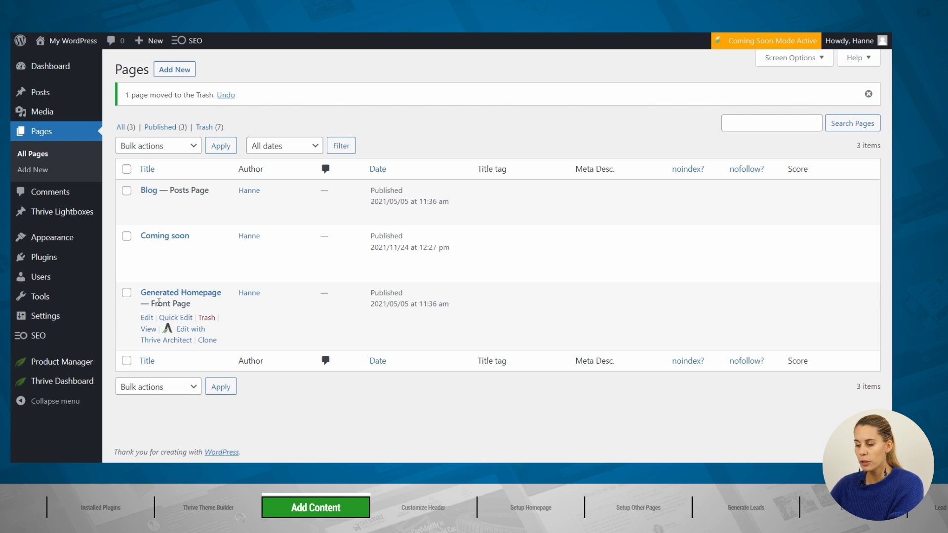
# Step: Quick-edit the Generated Homepage, changing its title to Home and its slug to home, and save the update
pyautogui.click(186, 317)
pyautogui.moveTo(249, 311); pyautogui.dragTo(116, 316)
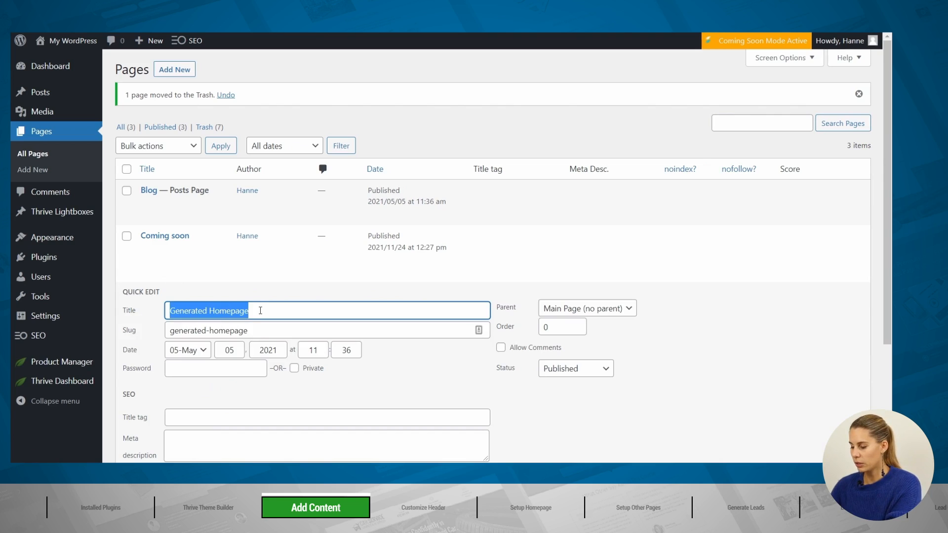
pyautogui.write('Home')
pyautogui.click(473, 331)
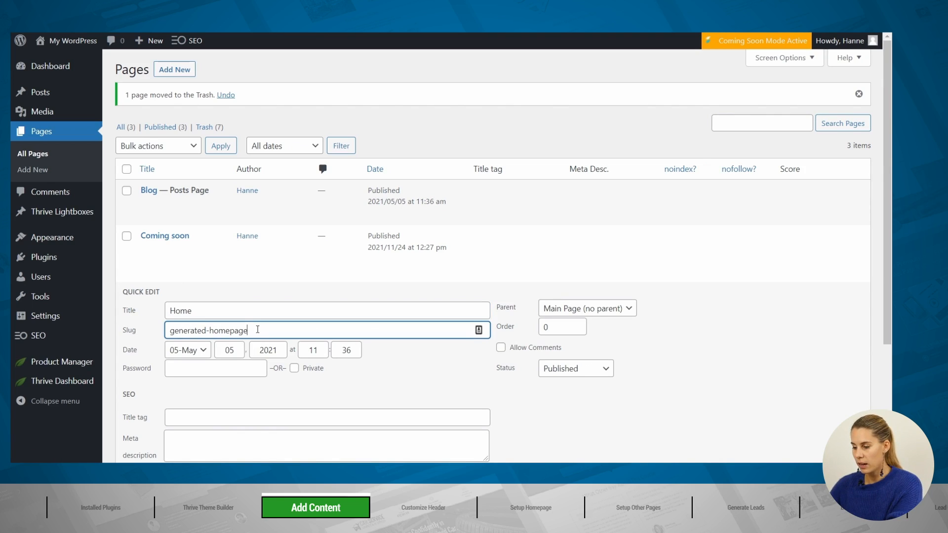
pyautogui.moveTo(473, 331); pyautogui.dragTo(154, 330)
pyautogui.write('him')
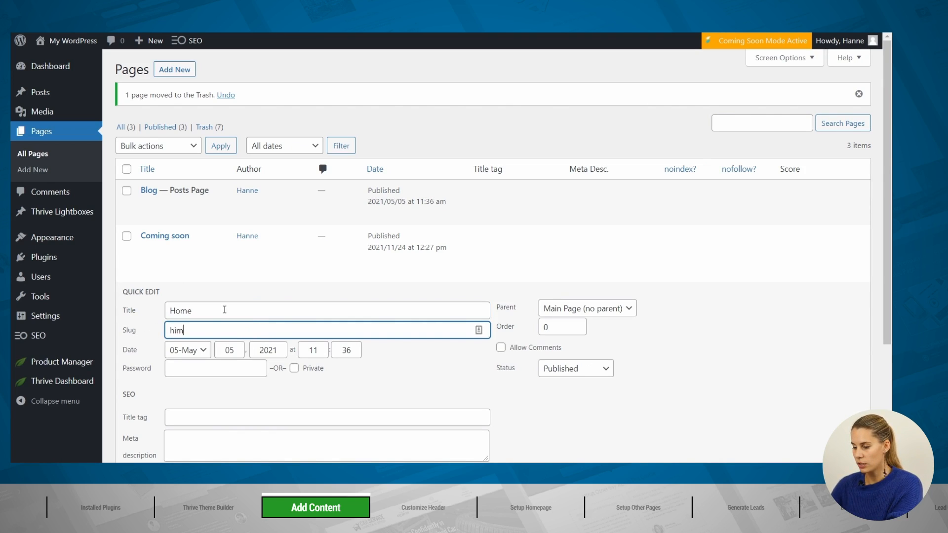
pyautogui.press('BackSpace')
pyautogui.press('BackSpace')
pyautogui.write('ome')
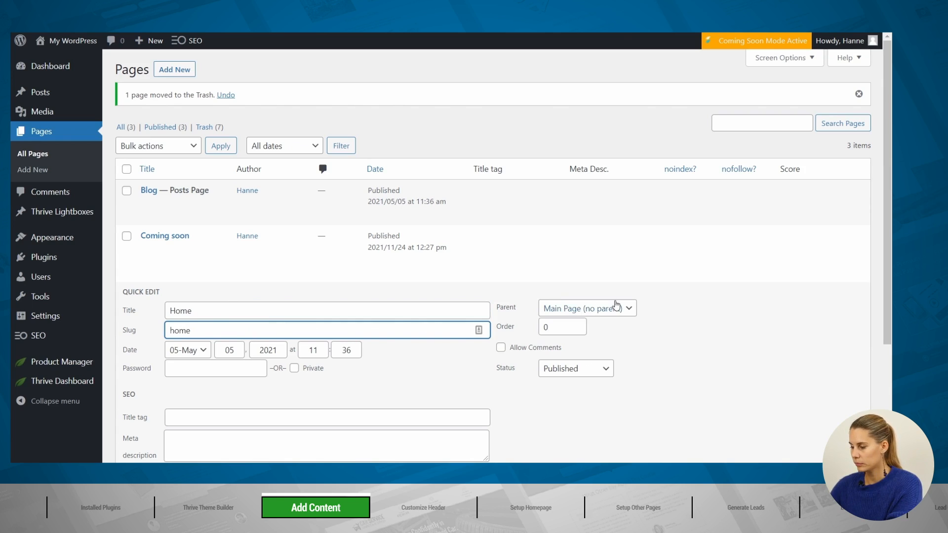
pyautogui.scroll(-3, 568, 292)
pyautogui.press('Return')
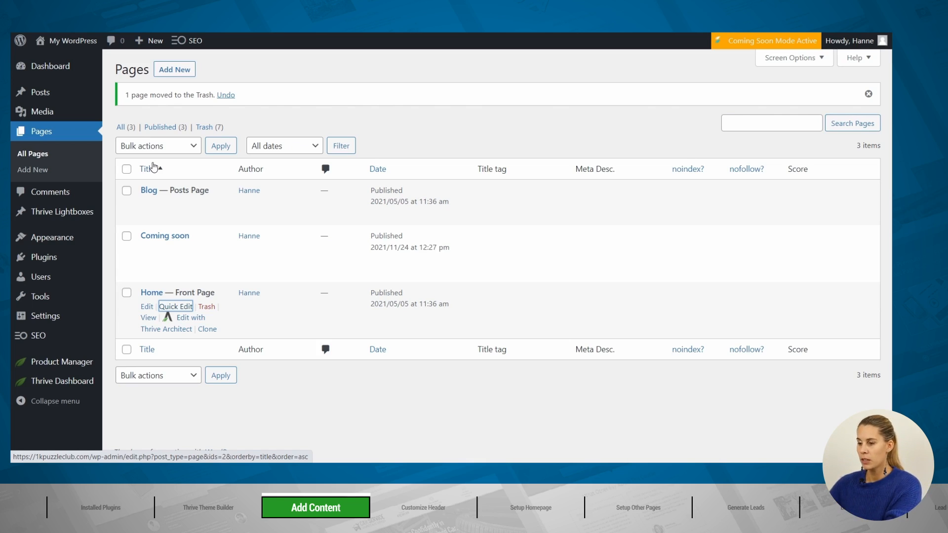
# Step: Create a new page titled About and publish it
pyautogui.click(174, 73)
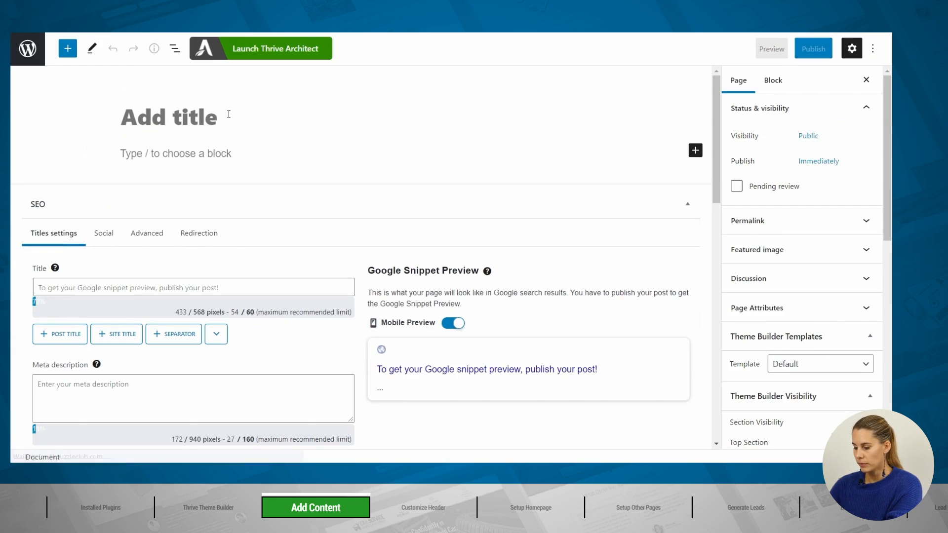
pyautogui.write('About')
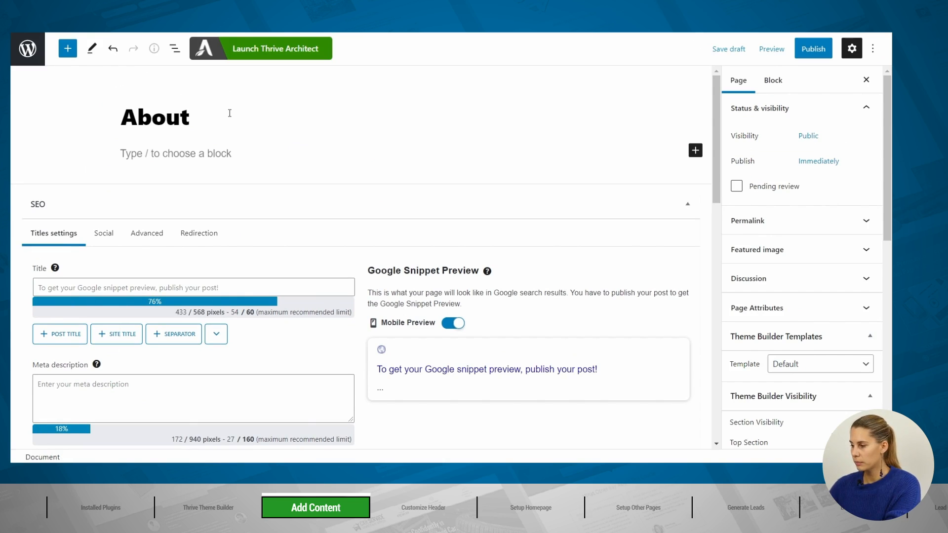
pyautogui.click(812, 52)
pyautogui.click(760, 52)
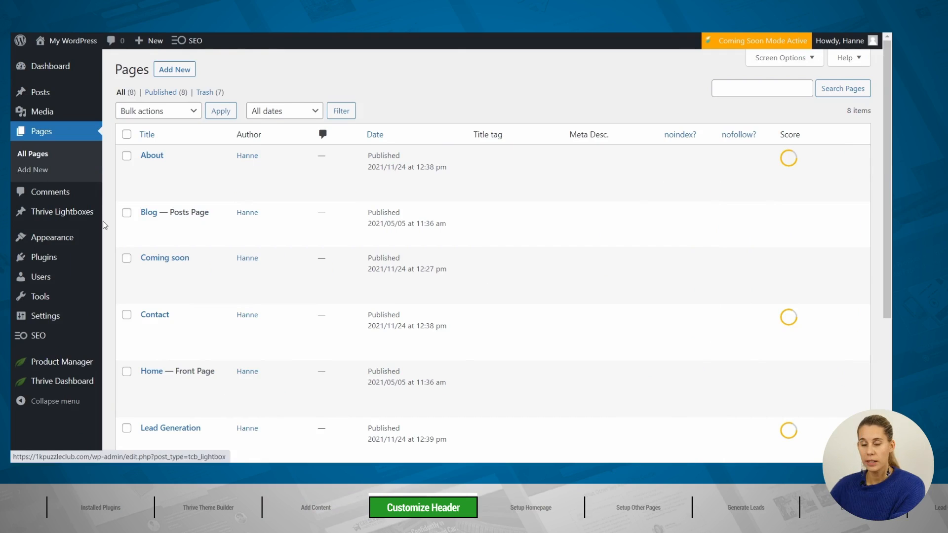
# Step: Go to the template management of Thrive Theme Builder and choose to edit the default page template, Title & Breadcrumbs Banner
pyautogui.moveTo(74, 381)
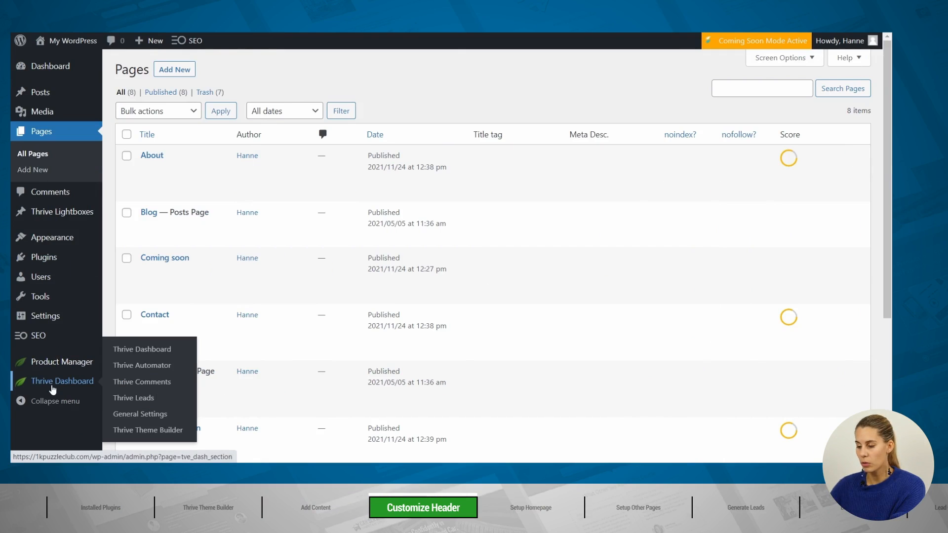
pyautogui.click(146, 431)
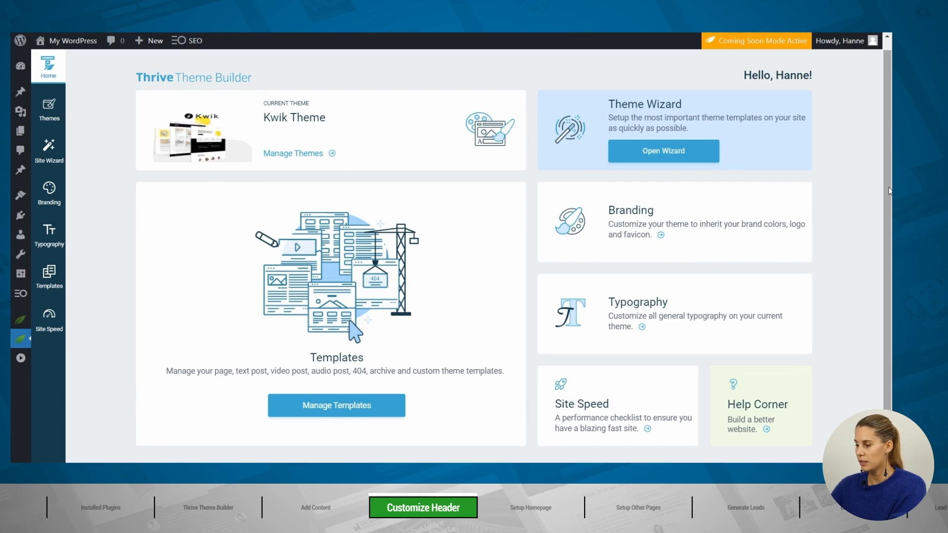
pyautogui.click(318, 409)
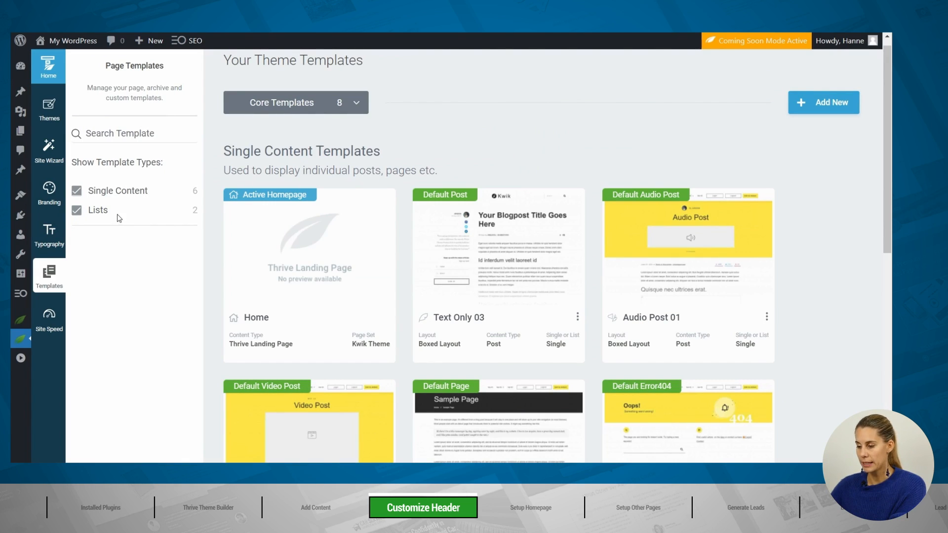
pyautogui.scroll(-1, 457, 97)
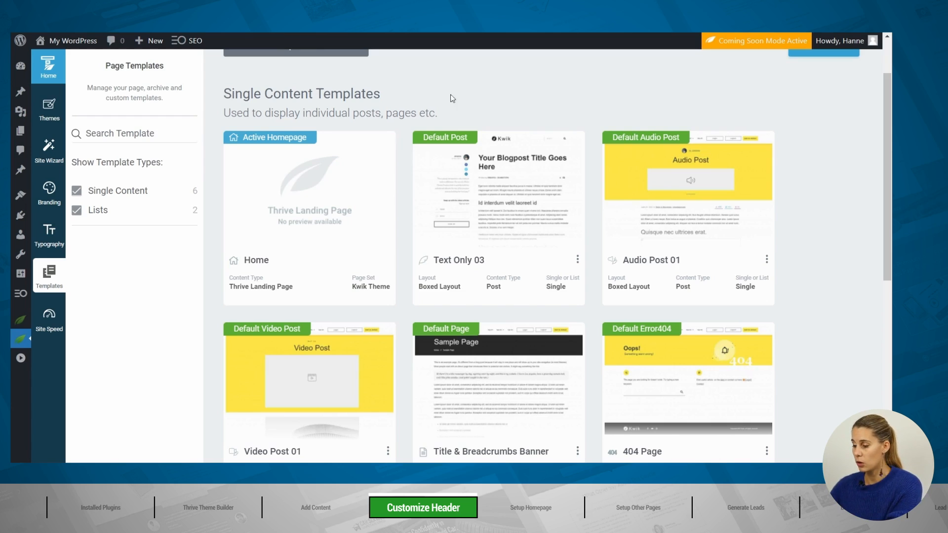
pyautogui.scroll(-3, 607, 221)
pyautogui.moveTo(469, 238)
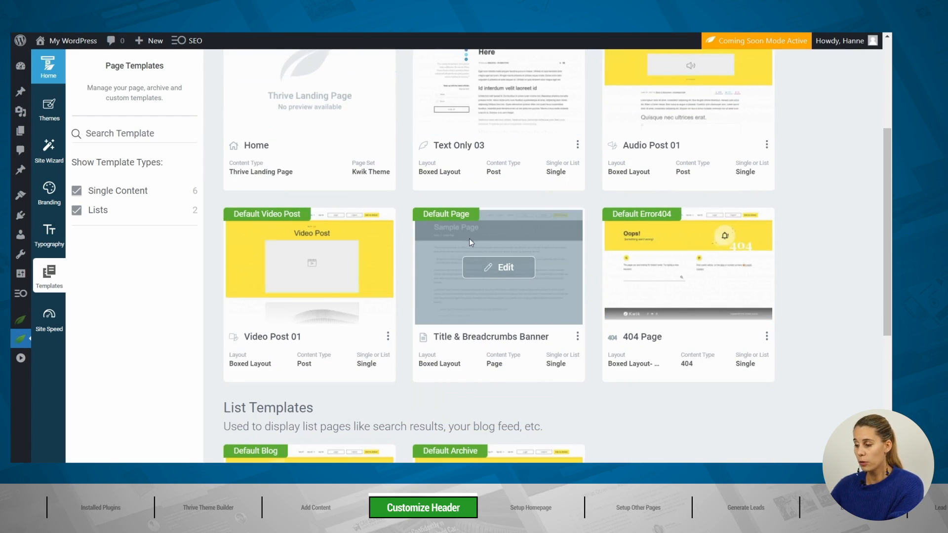
pyautogui.click(503, 276)
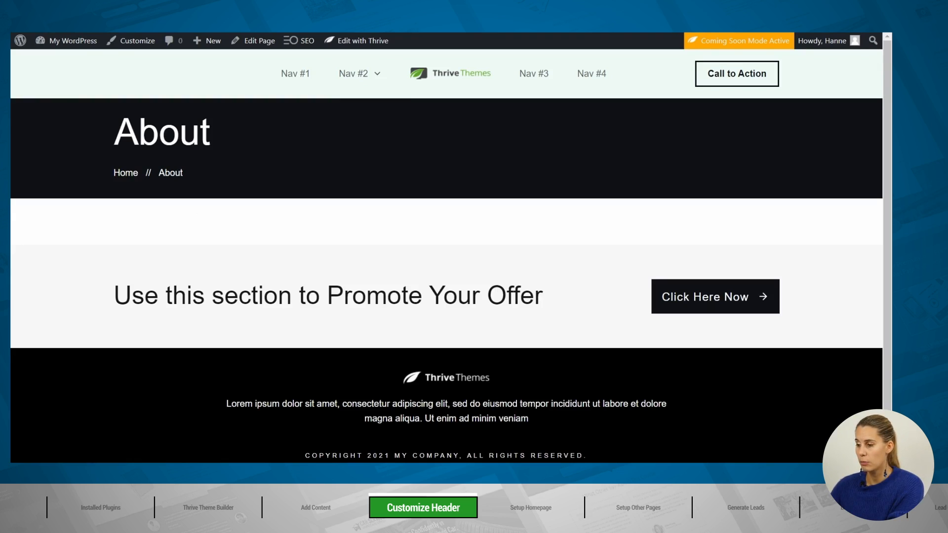
# Step: From the published About page, open its "Title & Breadcrumbs Banner" theme template for editing
pyautogui.moveTo(371, 41)
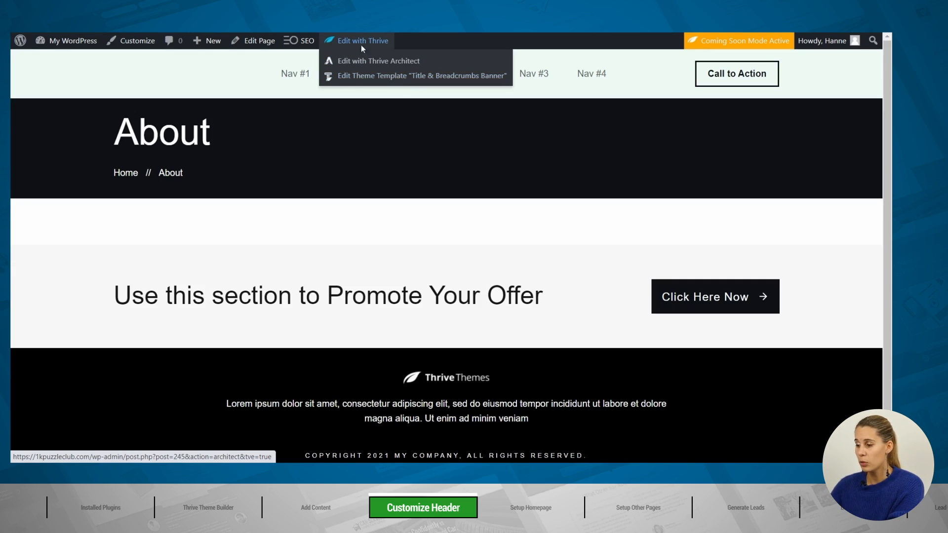
pyautogui.click(365, 77)
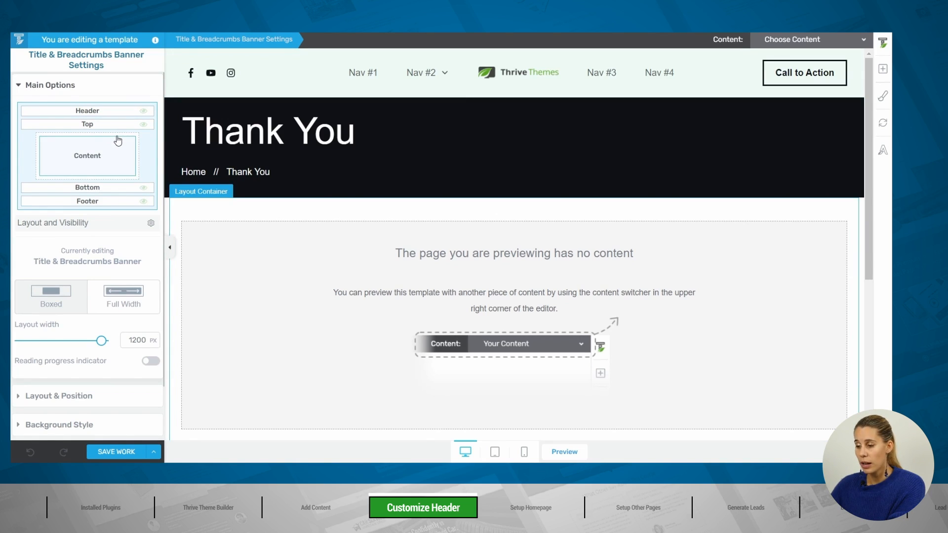
# Step: Make the sidebar visible in the template's layout and visibility settings, then hide it again
pyautogui.click(113, 223)
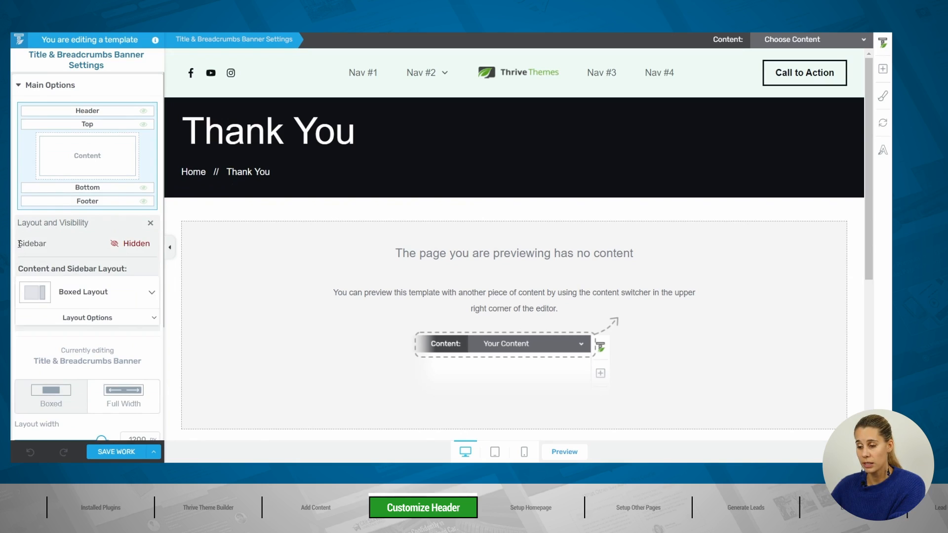
pyautogui.moveTo(18, 246); pyautogui.dragTo(71, 247)
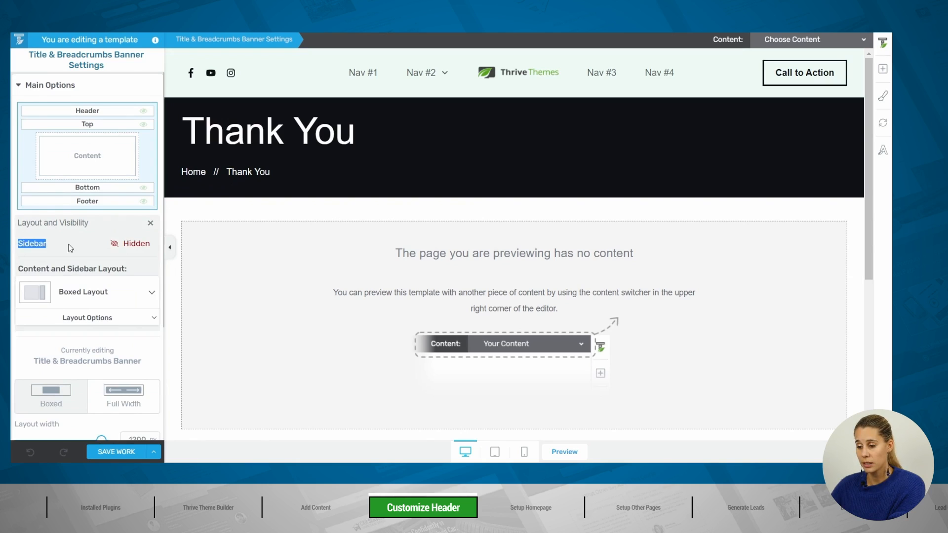
pyautogui.click(114, 244)
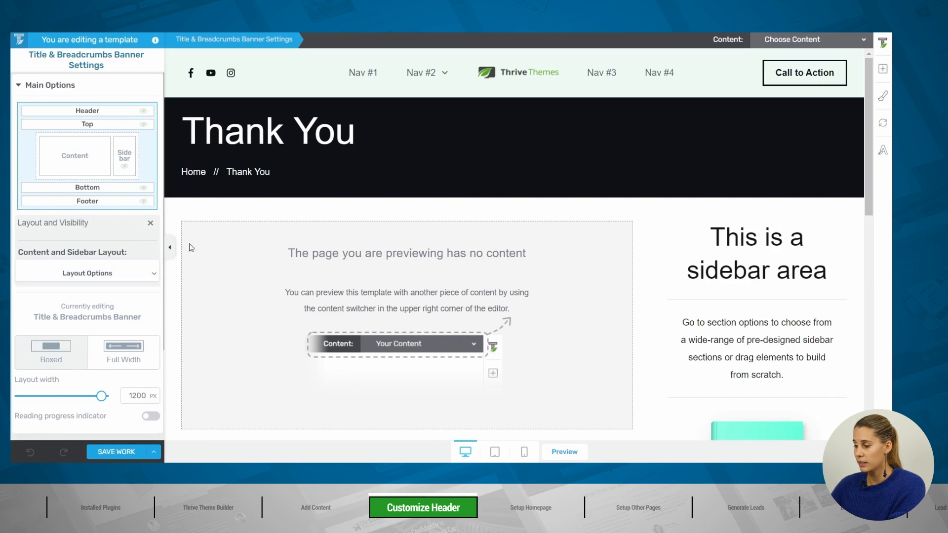
pyautogui.click(125, 168)
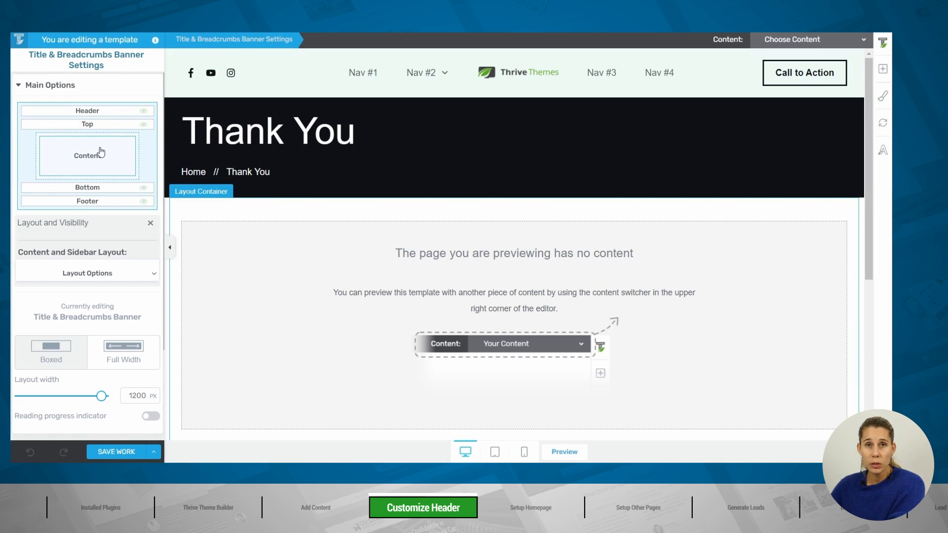
# Step: Put the template's Default Header for Kwik Theme in edit mode and open the Facebook page entry of its Social Follow element
pyautogui.click(114, 115)
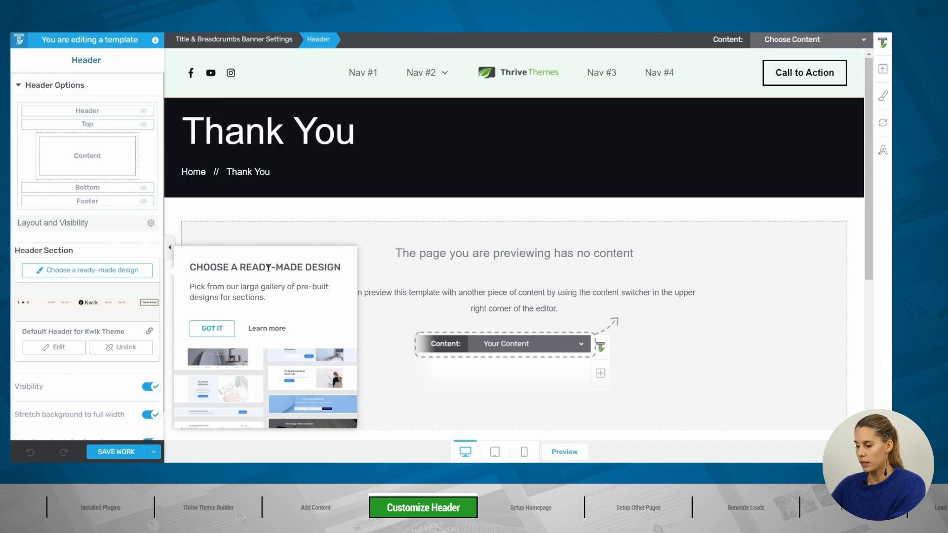
pyautogui.click(211, 329)
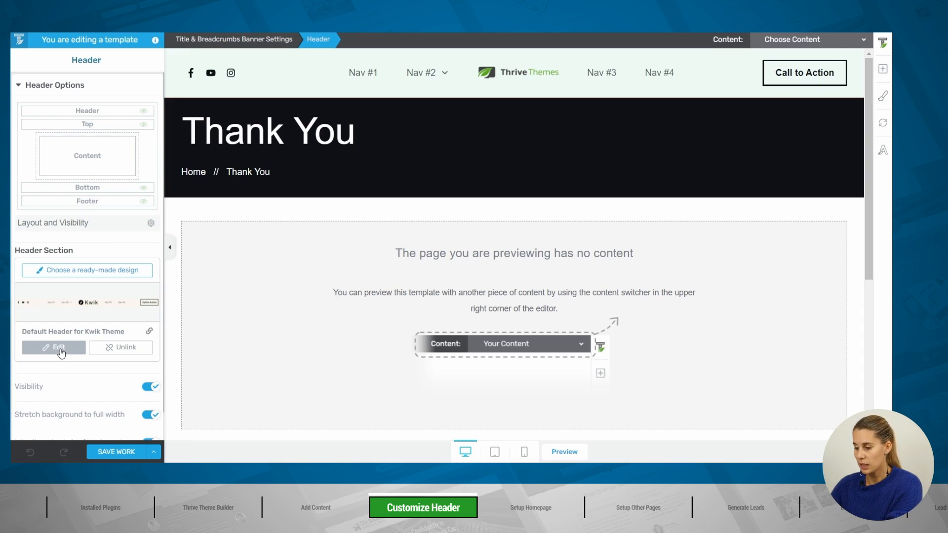
pyautogui.click(60, 349)
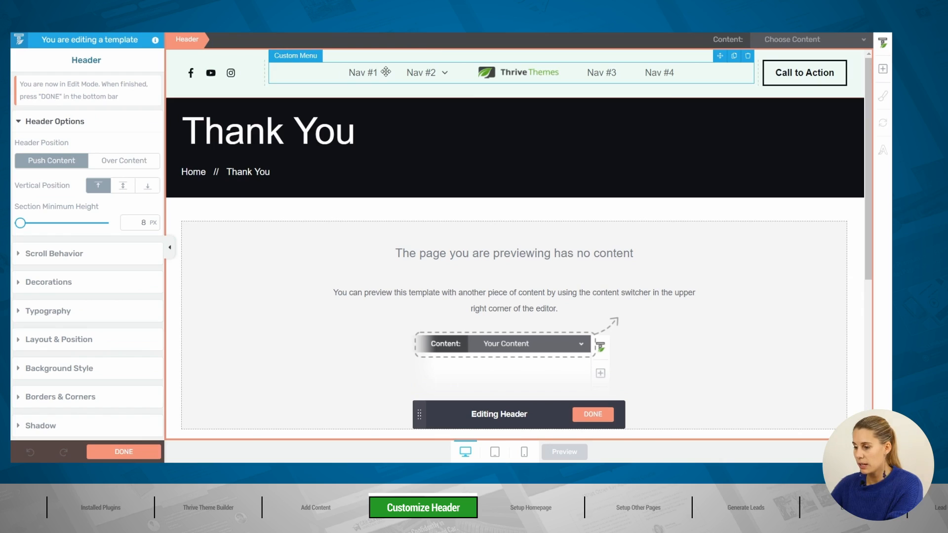
pyautogui.click(198, 81)
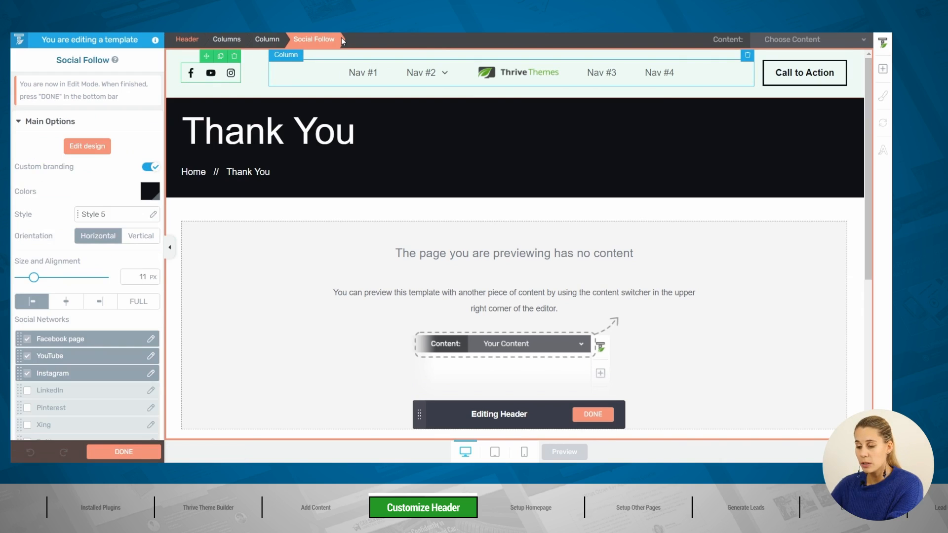
pyautogui.click(151, 339)
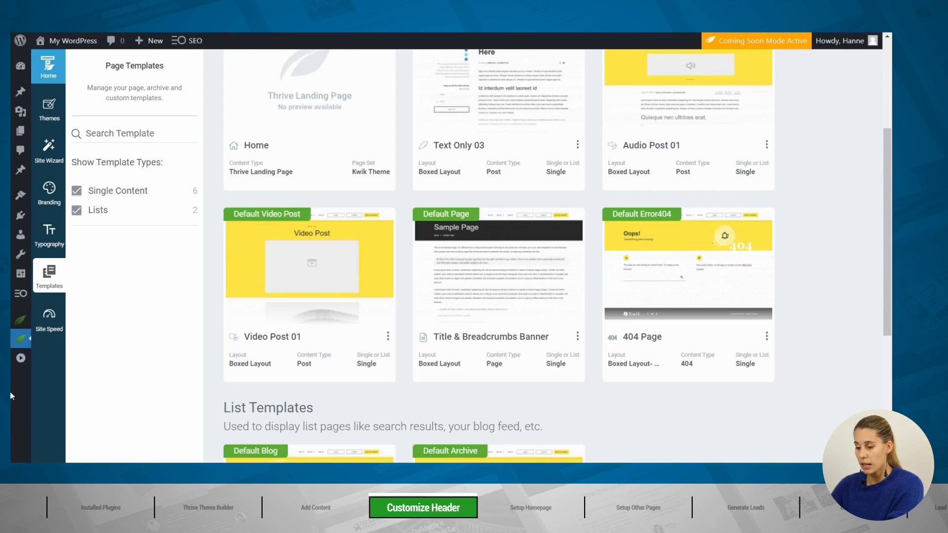
# Step: Open the Thrive Dashboard separately, go to its Smart Site settings and view the Social group of the global fields
pyautogui.moveTo(17, 340)
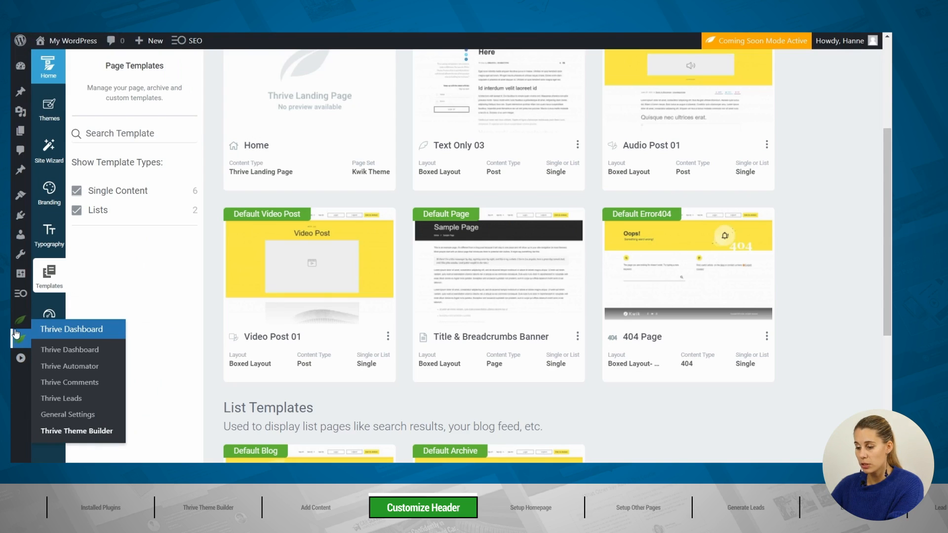
pyautogui.rightClick(105, 358)
pyautogui.click(119, 231)
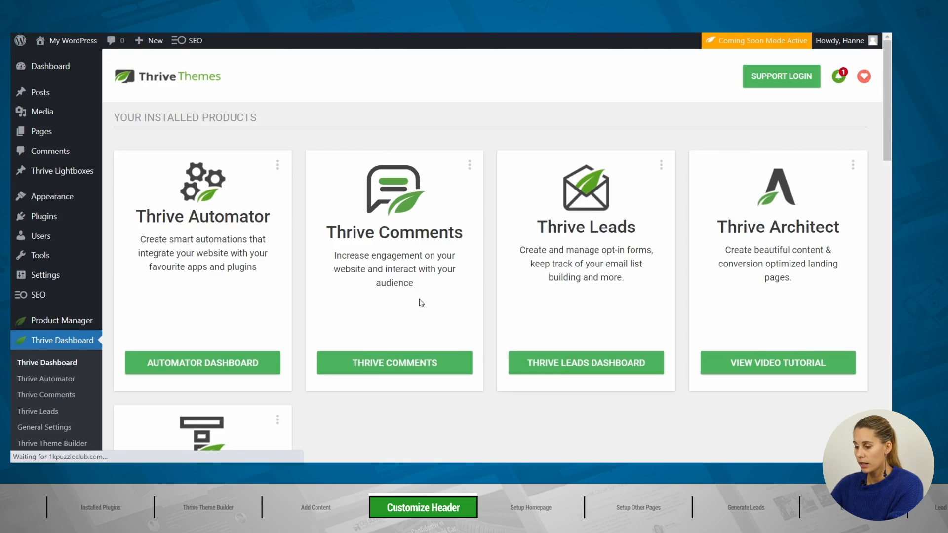
pyautogui.scroll(-10, 420, 316)
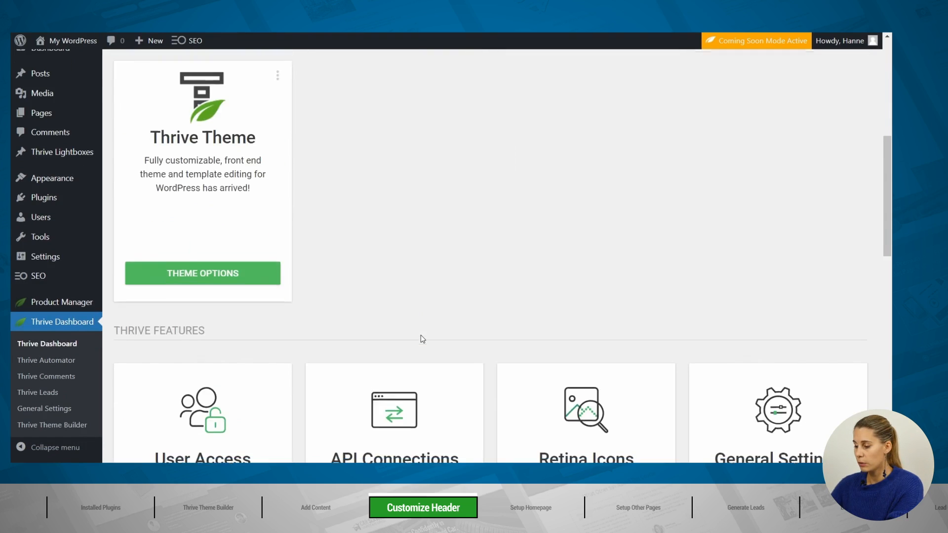
pyautogui.scroll(3, 420, 339)
pyautogui.scroll(-5, 420, 339)
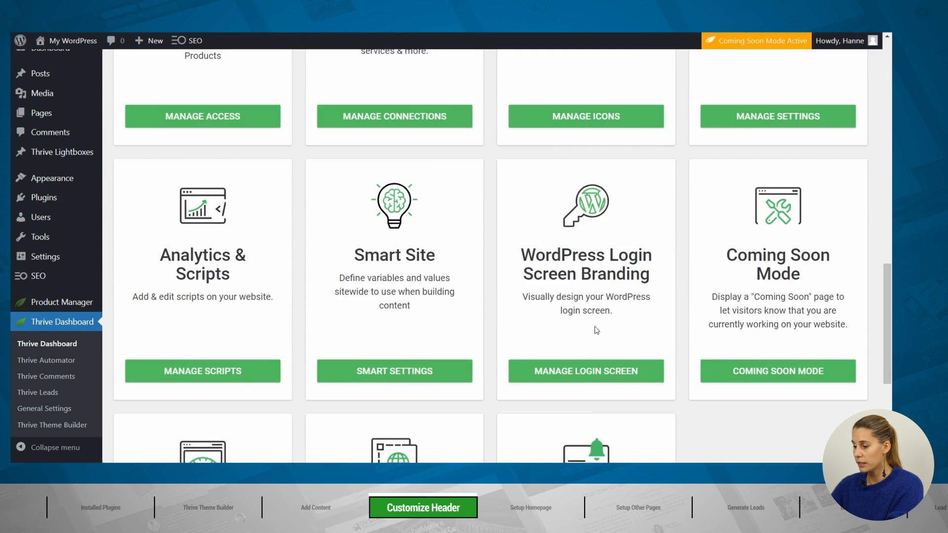
pyautogui.click(423, 371)
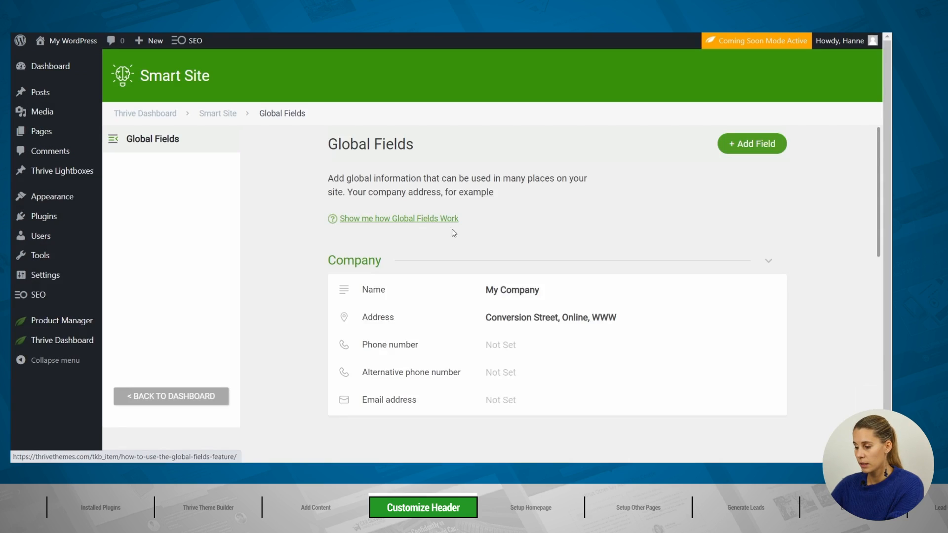
pyautogui.scroll(-6, 457, 237)
pyautogui.scroll(-3, 378, 228)
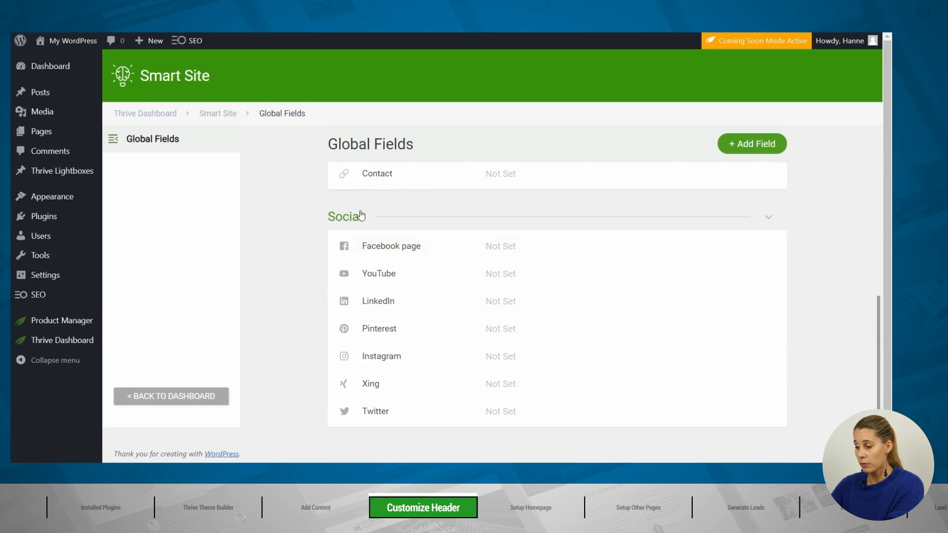
pyautogui.moveTo(430, 247)
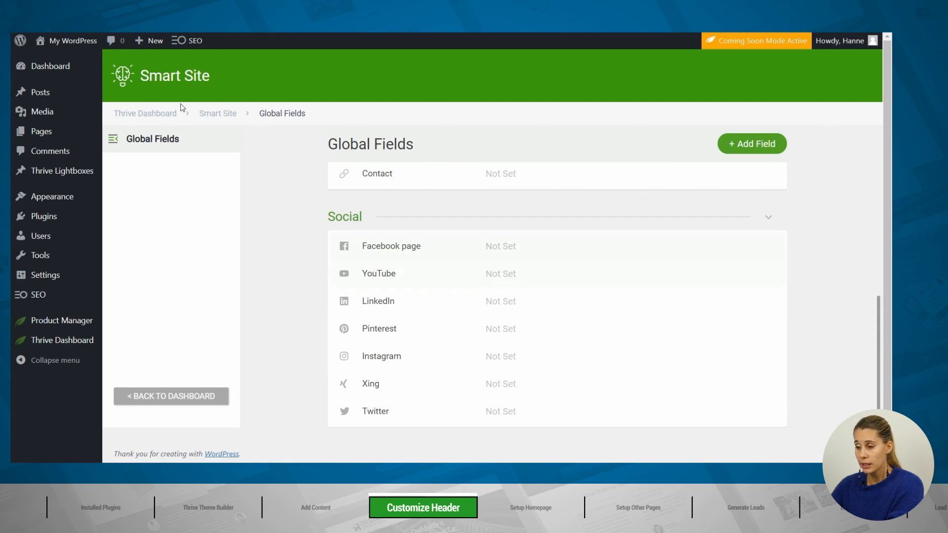
pyautogui.moveTo(141, 42)
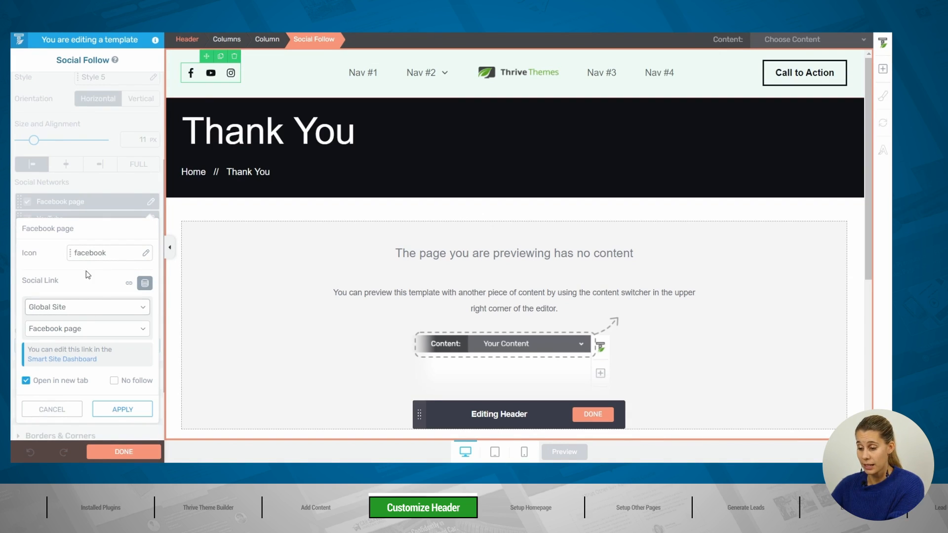
# Step: Close the Facebook page entry without changing it and select the header's Custom Menu element
pyautogui.click(54, 414)
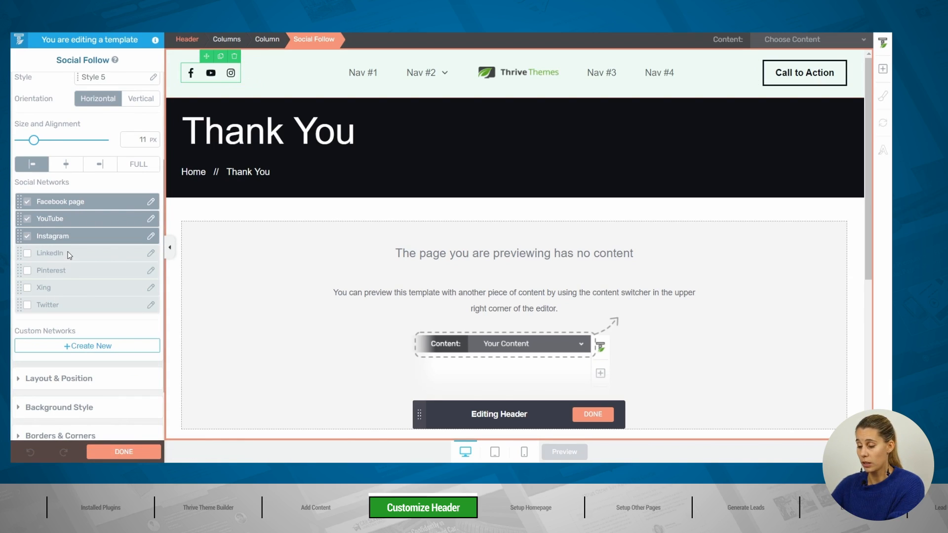
pyautogui.click(361, 87)
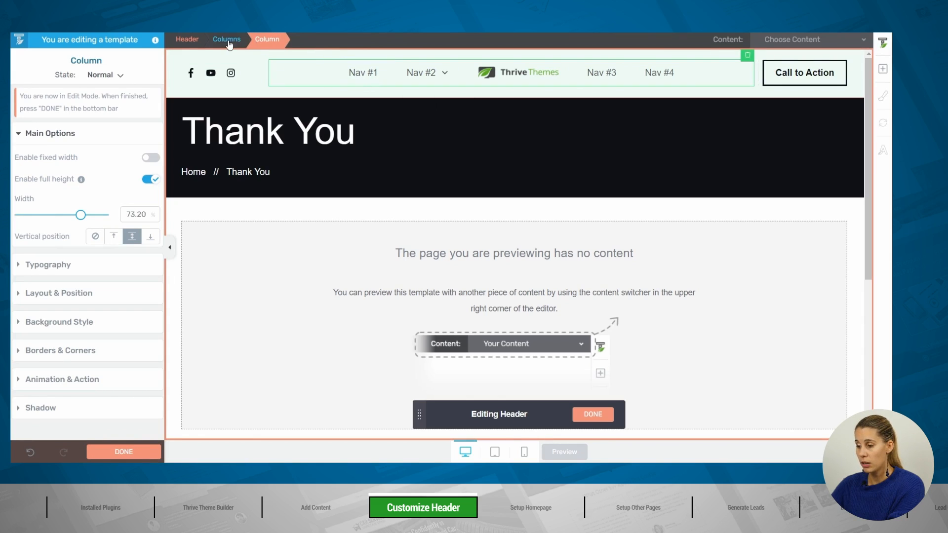
pyautogui.rightClick(395, 72)
pyautogui.click(386, 72)
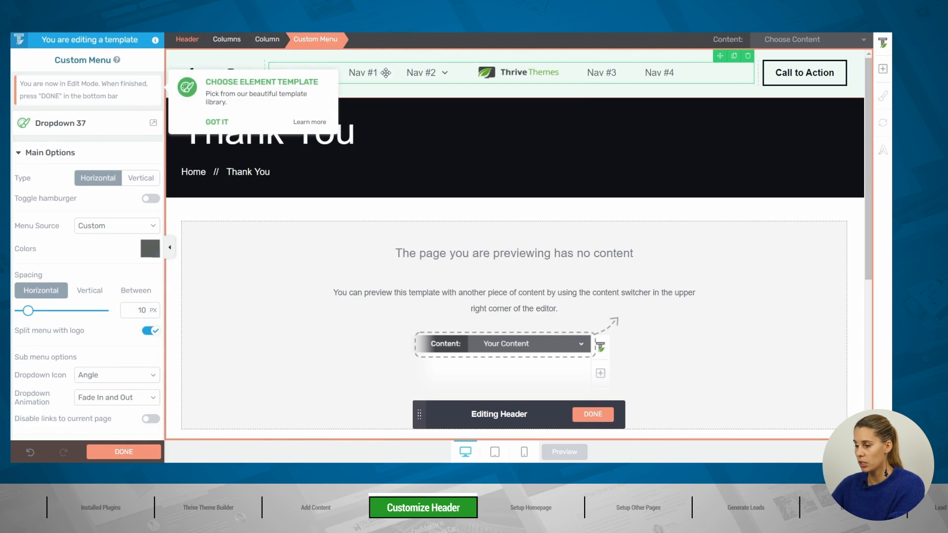
# Step: View the settings of a menu item and each element enclosing it: the Custom Menu, Column, Columns and Header
pyautogui.click(363, 73)
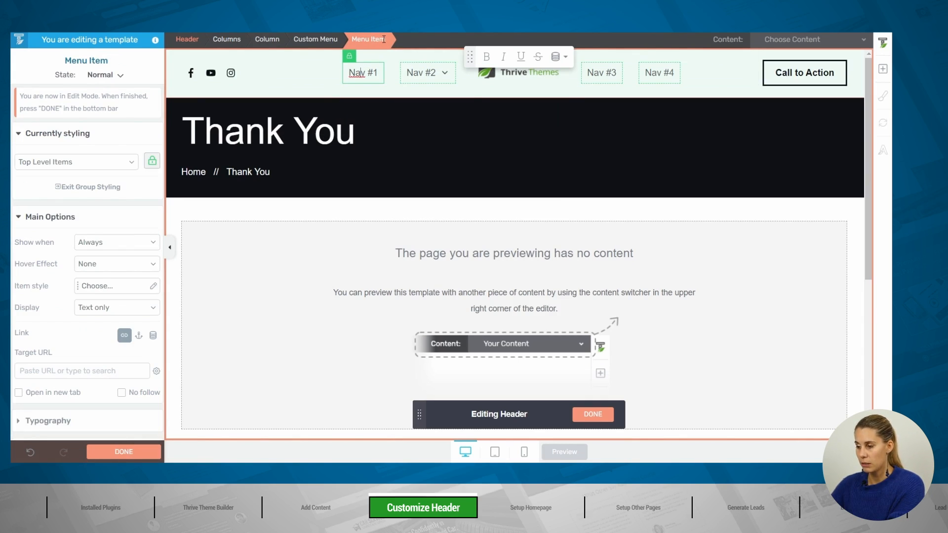
pyautogui.click(304, 42)
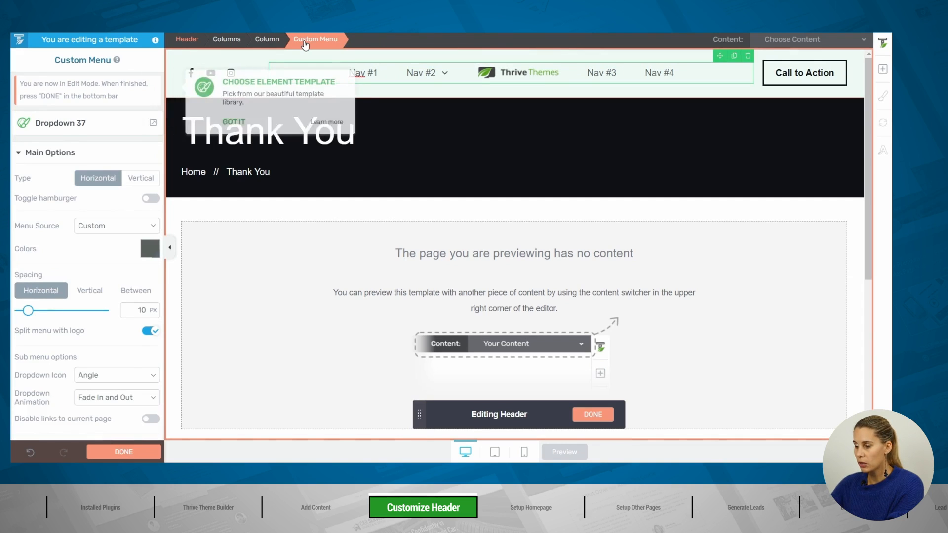
pyautogui.click(217, 122)
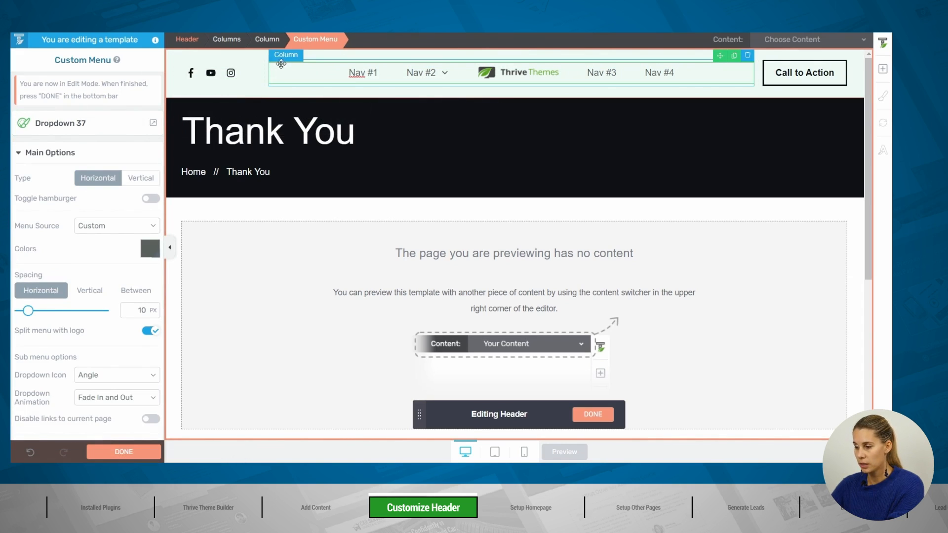
pyautogui.click(263, 38)
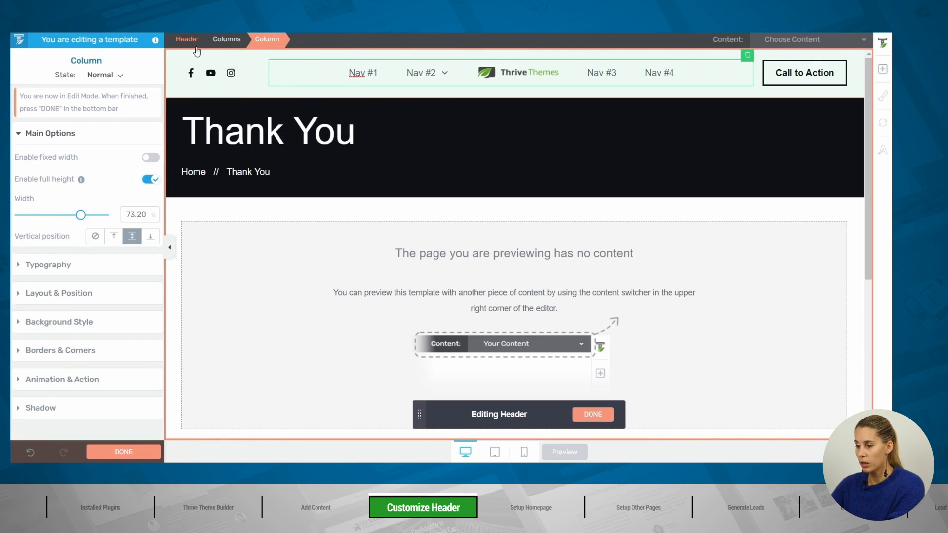
pyautogui.click(227, 39)
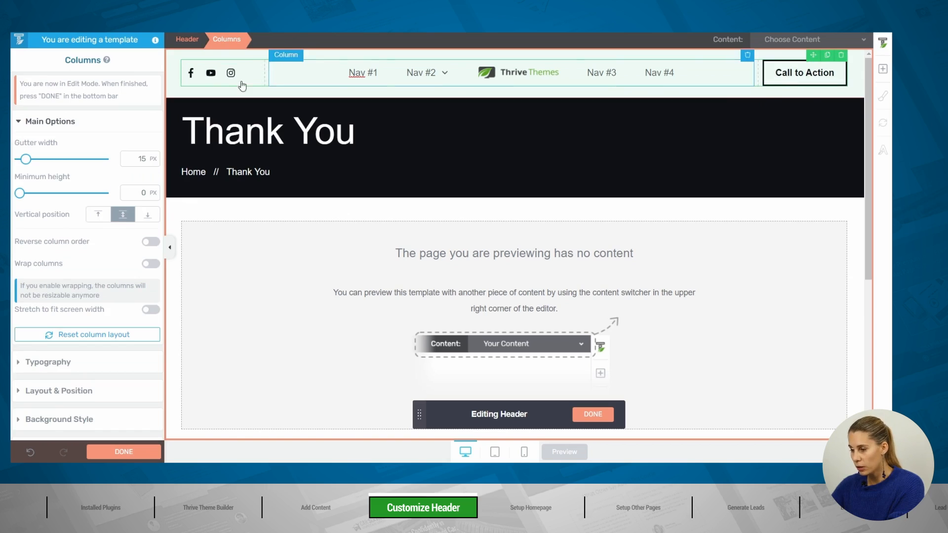
pyautogui.click(185, 38)
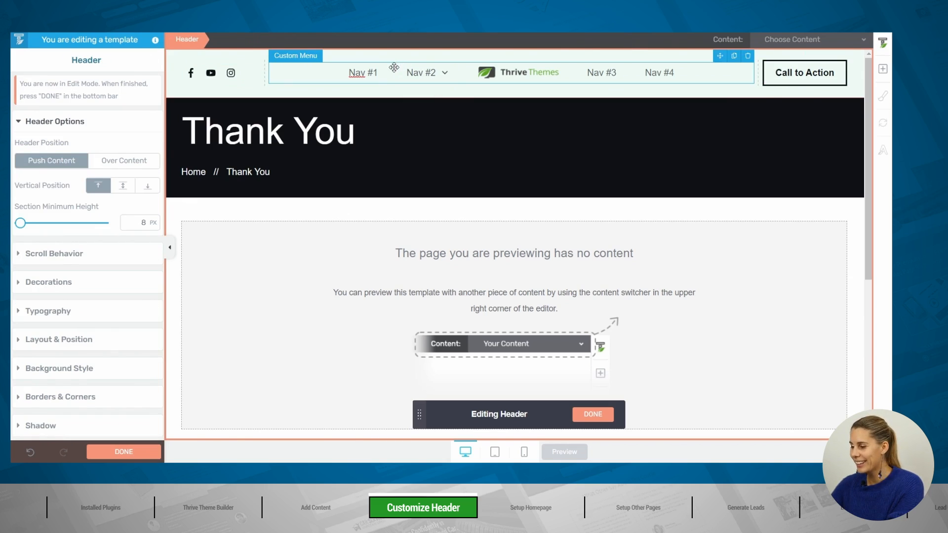
# Step: Select the header's Custom Menu again, starting from Nav #1, and expand its list of menu items
pyautogui.click(357, 74)
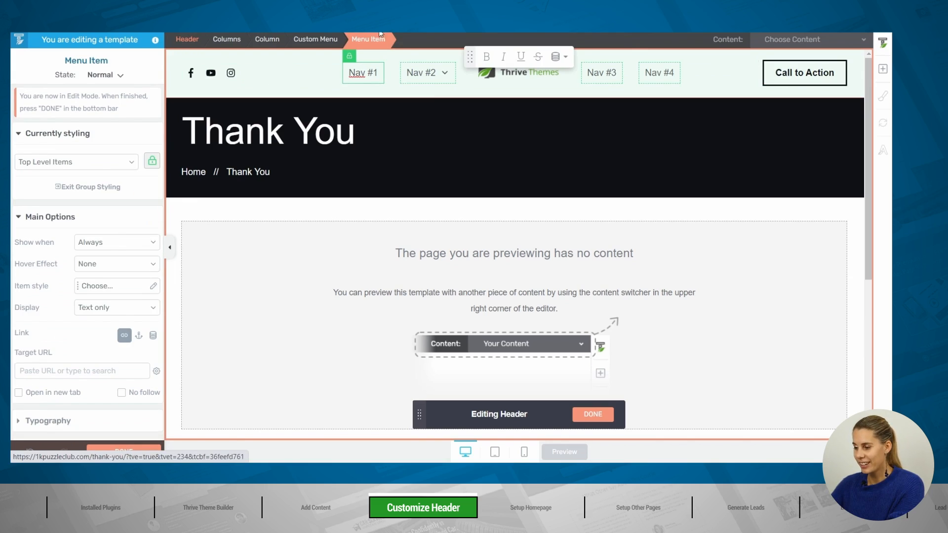
pyautogui.click(316, 39)
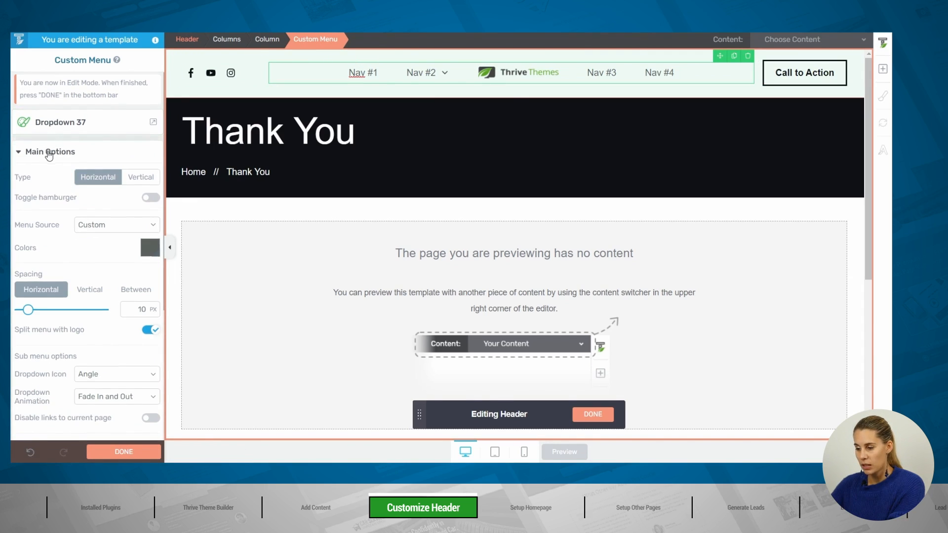
pyautogui.scroll(-2, 40, 148)
pyautogui.scroll(-3, 59, 207)
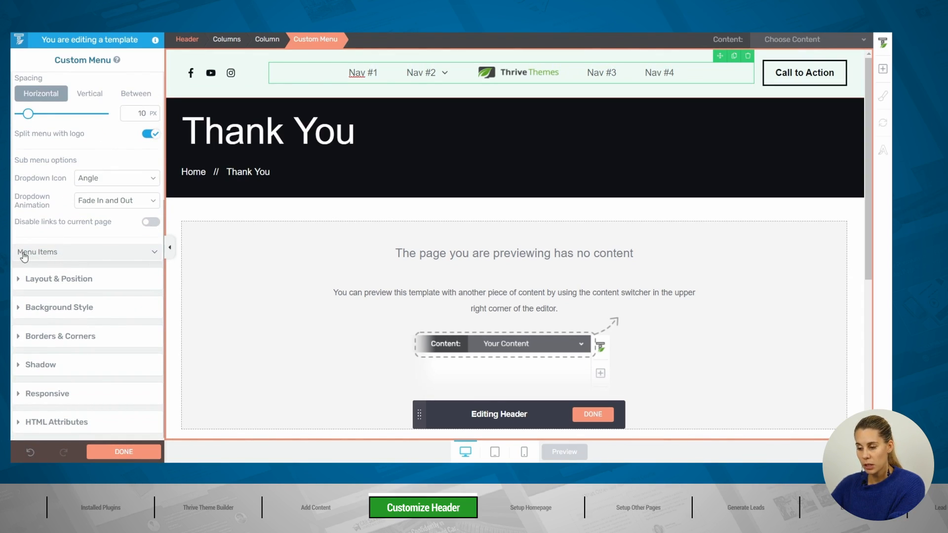
pyautogui.click(93, 253)
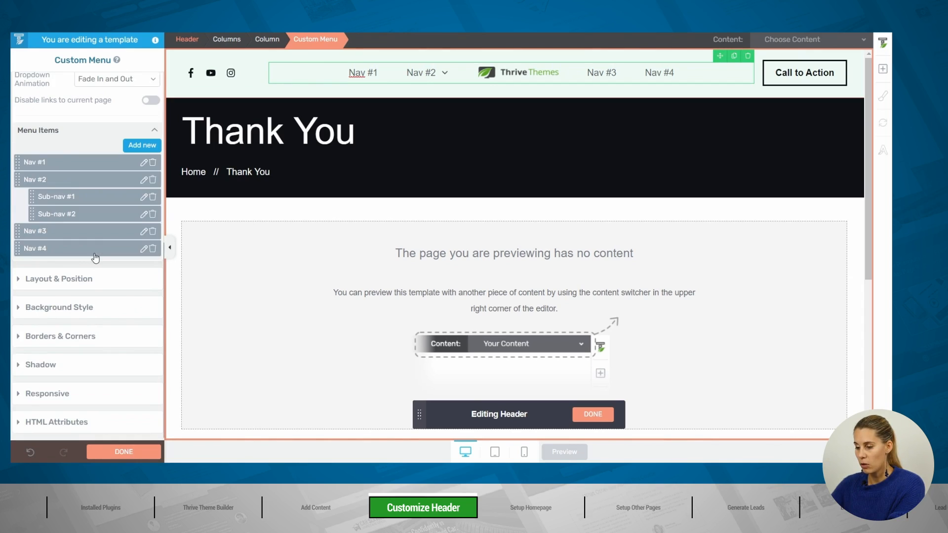
# Step: Rename the menu item Nav #1 as About and link it to the About page
pyautogui.click(144, 163)
pyautogui.write('Ab')
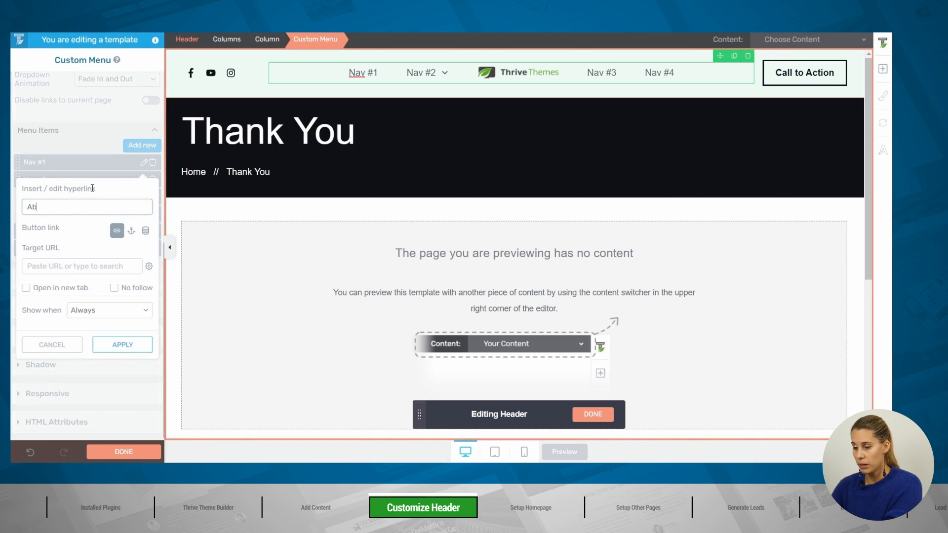
pyautogui.write('out')
pyautogui.click(69, 265)
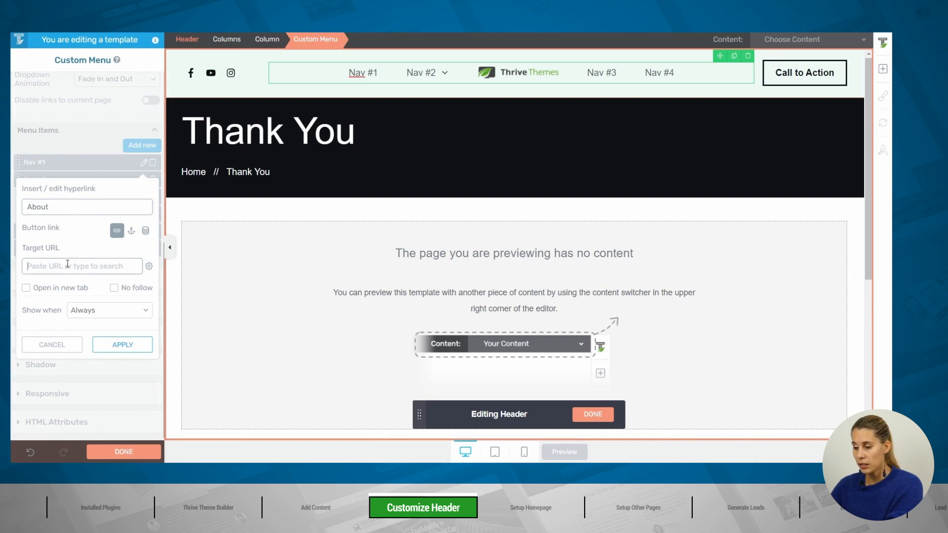
pyautogui.write('about')
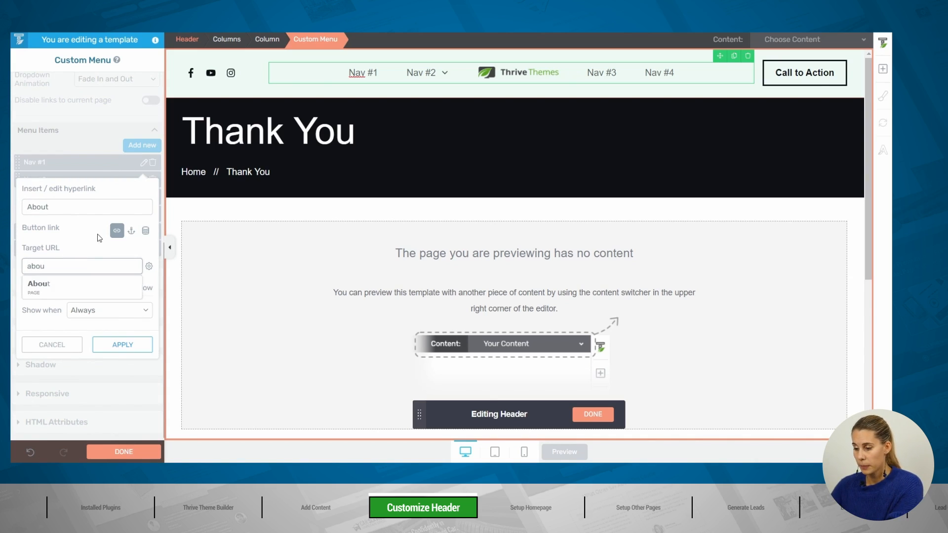
pyautogui.click(68, 289)
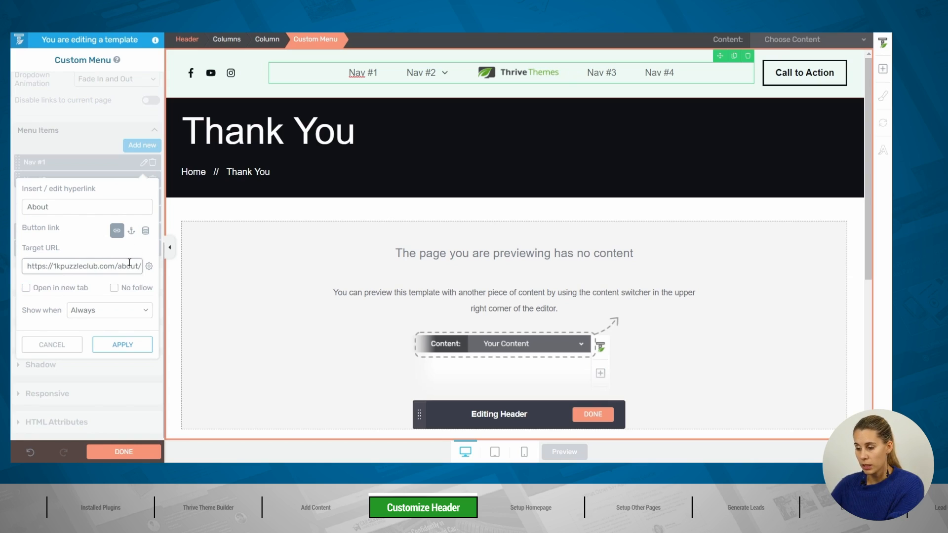
pyautogui.click(123, 345)
# Step: Rename the menu item Nav #2 as Contact with a link to the Contact page, and delete its two sub-items
pyautogui.click(144, 196)
pyautogui.write('Contact')
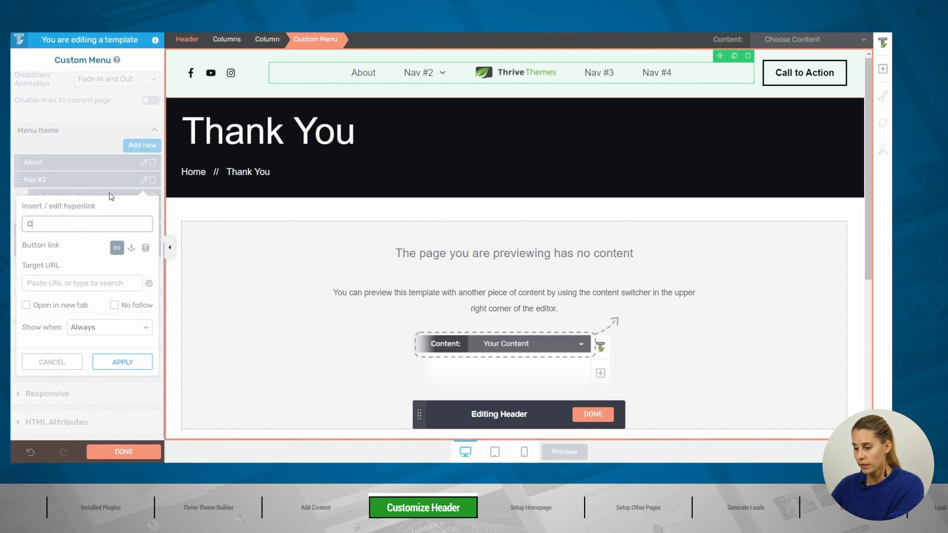
pyautogui.click(79, 283)
pyautogui.write('contact')
pyautogui.click(50, 299)
pyautogui.click(123, 362)
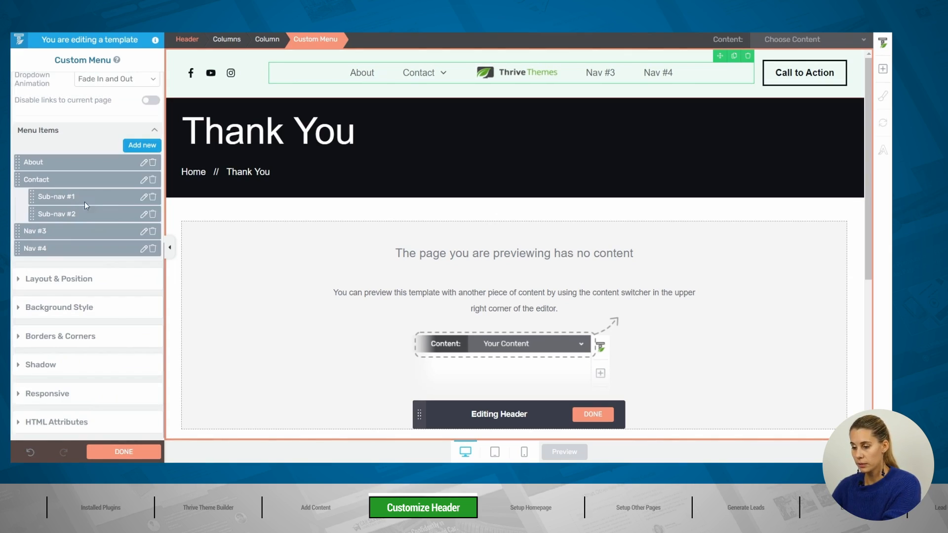
pyautogui.click(153, 197)
pyautogui.click(153, 213)
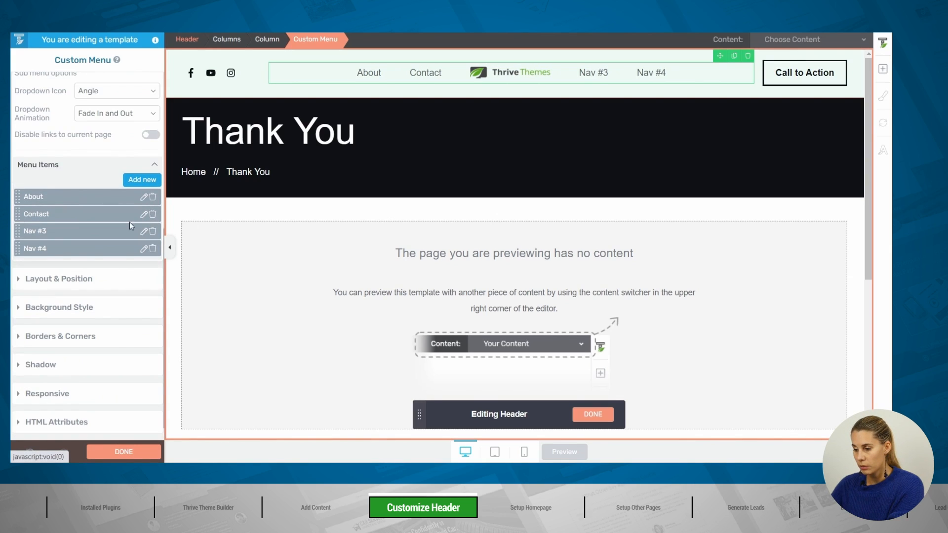
# Step: Rename the menu item Nav #3 as Blog and link it to the Blog page
pyautogui.click(144, 232)
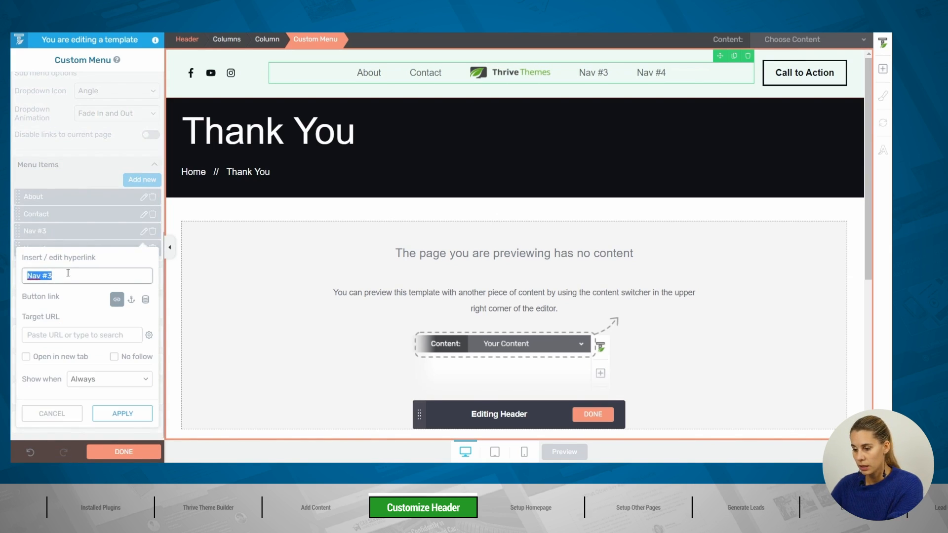
pyautogui.write('Blog')
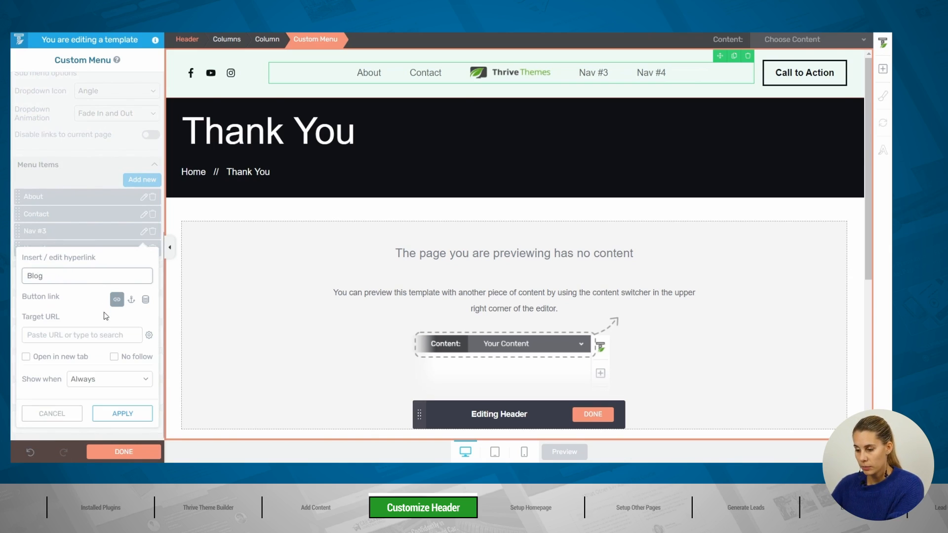
pyautogui.click(95, 330)
pyautogui.write('blog')
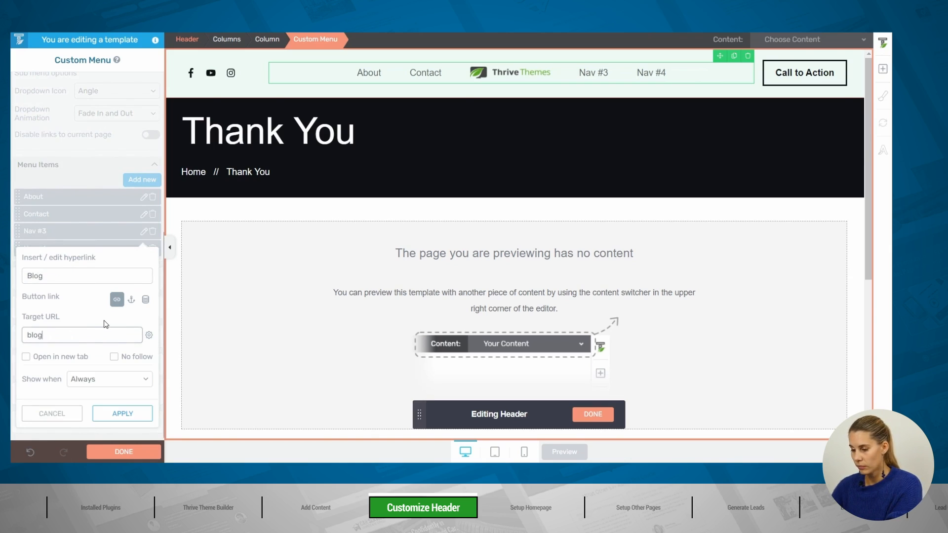
pyautogui.click(59, 352)
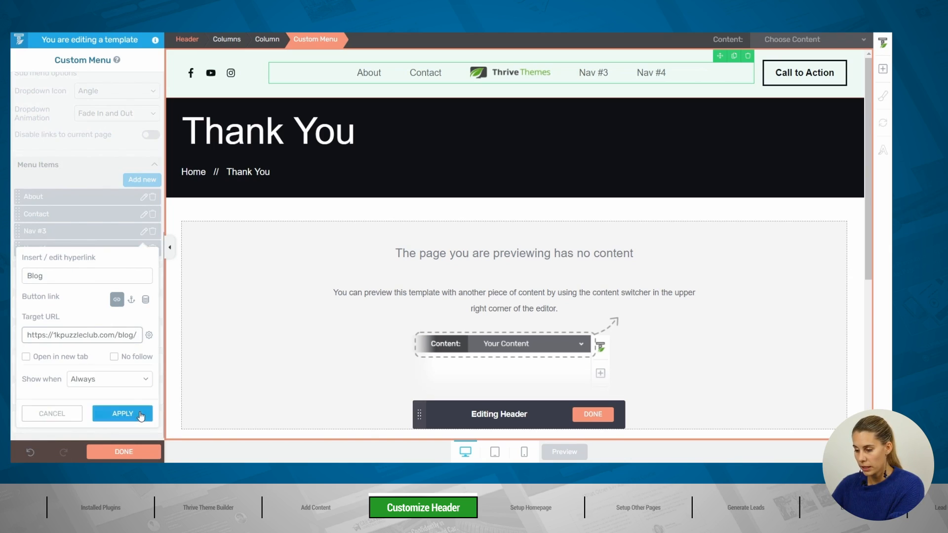
pyautogui.press('Return')
# Step: Rename the menu item Nav #4 as Services with a link to the Services page, and save the edited header
pyautogui.click(142, 245)
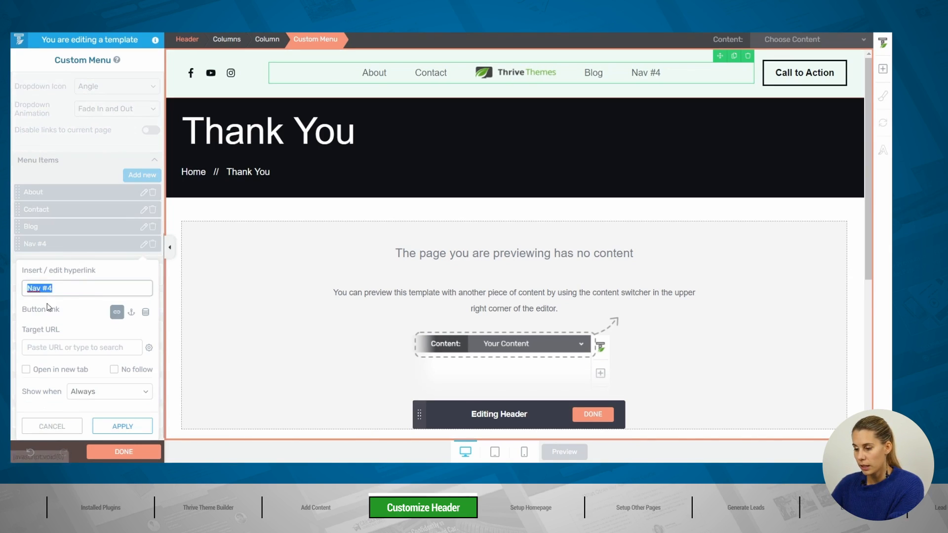
pyautogui.write('Services')
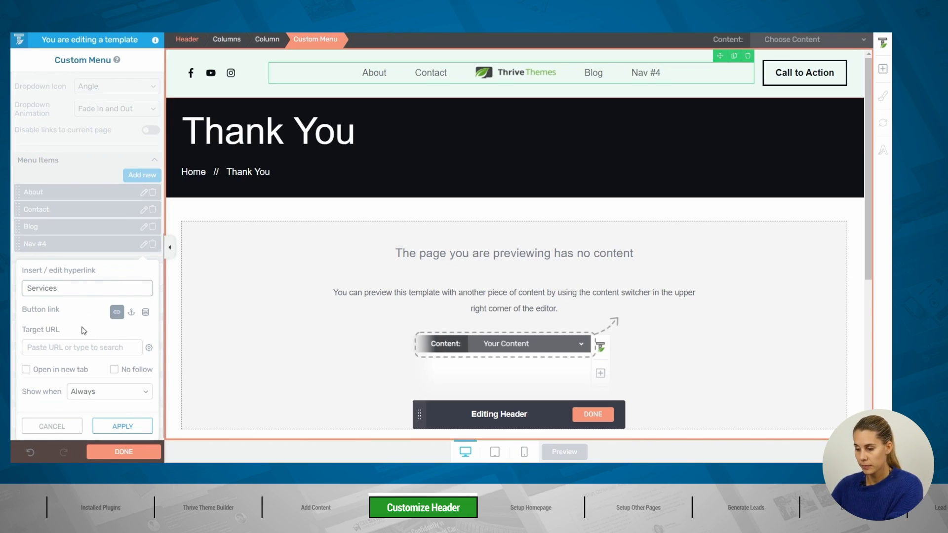
pyautogui.click(97, 347)
pyautogui.write('seri')
pyautogui.press('BackSpace')
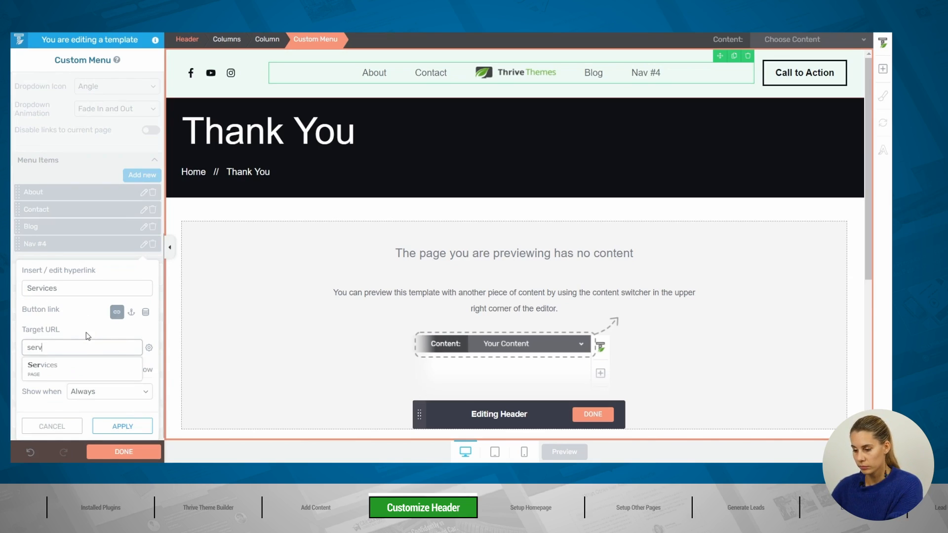
pyautogui.click(87, 362)
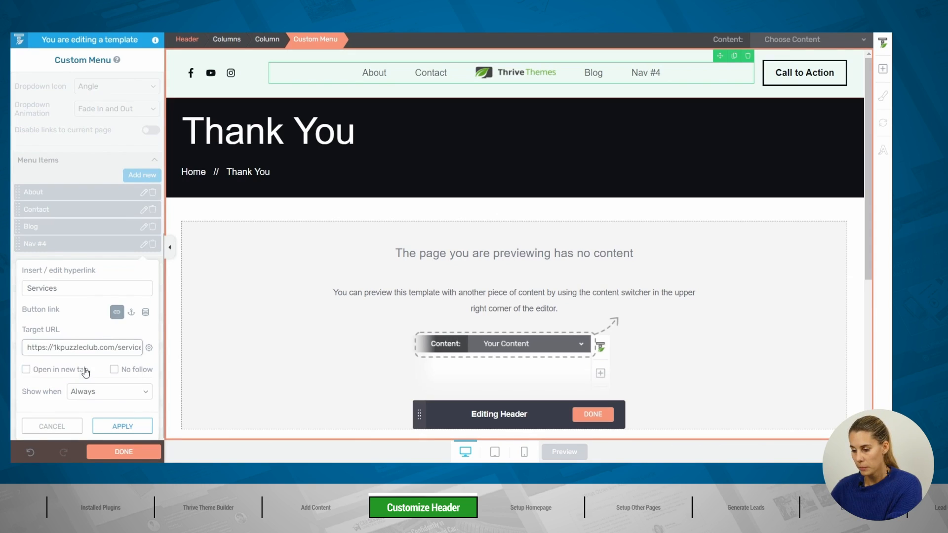
pyautogui.click(120, 425)
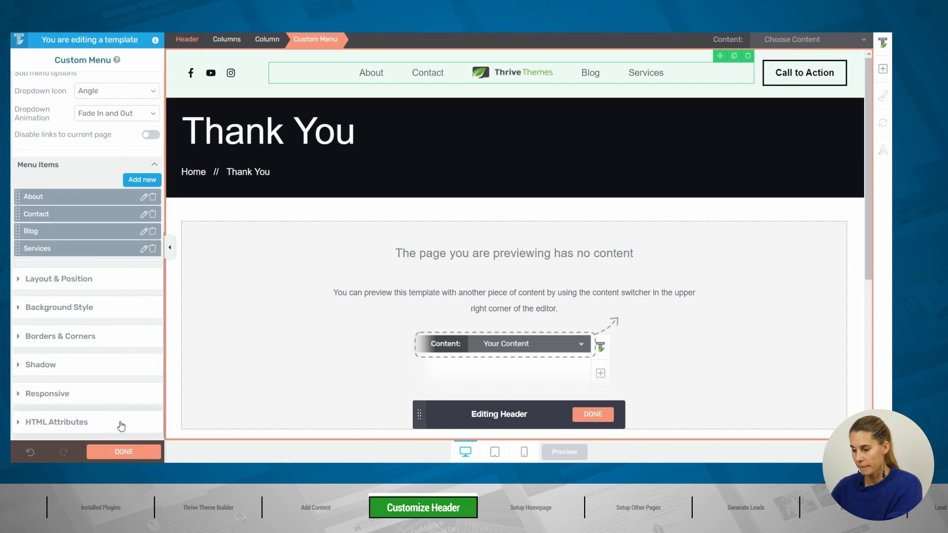
pyautogui.click(597, 417)
pyautogui.click(107, 453)
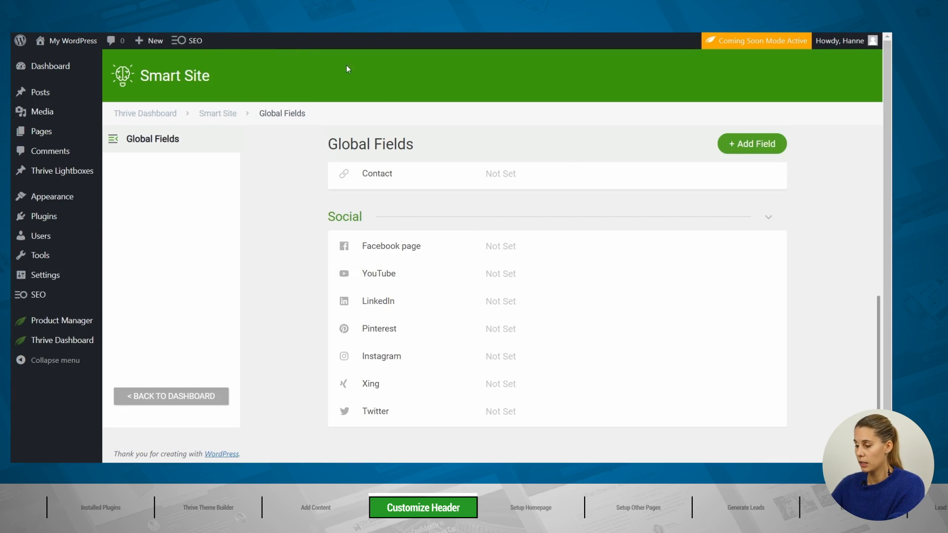
pyautogui.click(532, 249)
pyautogui.write('Facebook')
pyautogui.press('Tab')
pyautogui.write('https://facebook.com/thriveth')
pyautogui.click(459, 339)
pyautogui.press('BackSpace')
pyautogui.press('BackSpace')
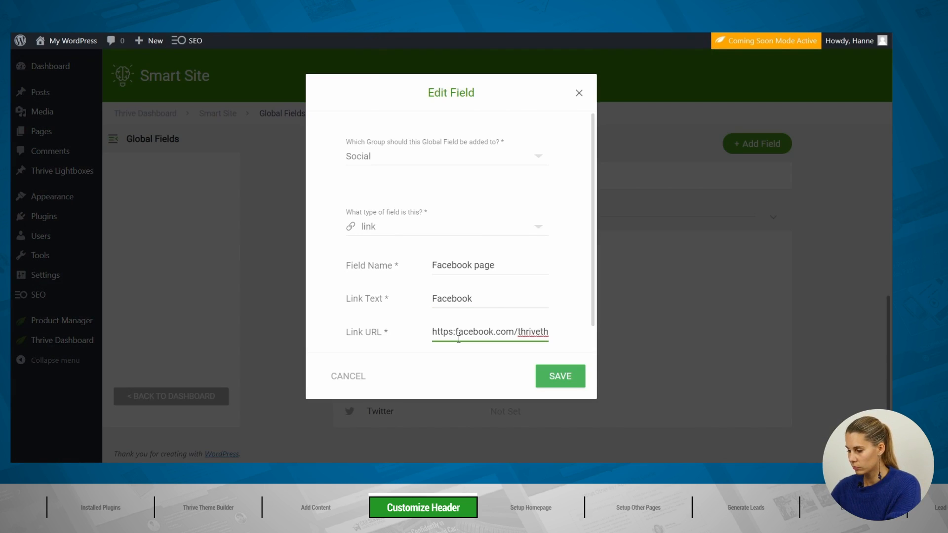
pyautogui.write('//')
pyautogui.press('Return')
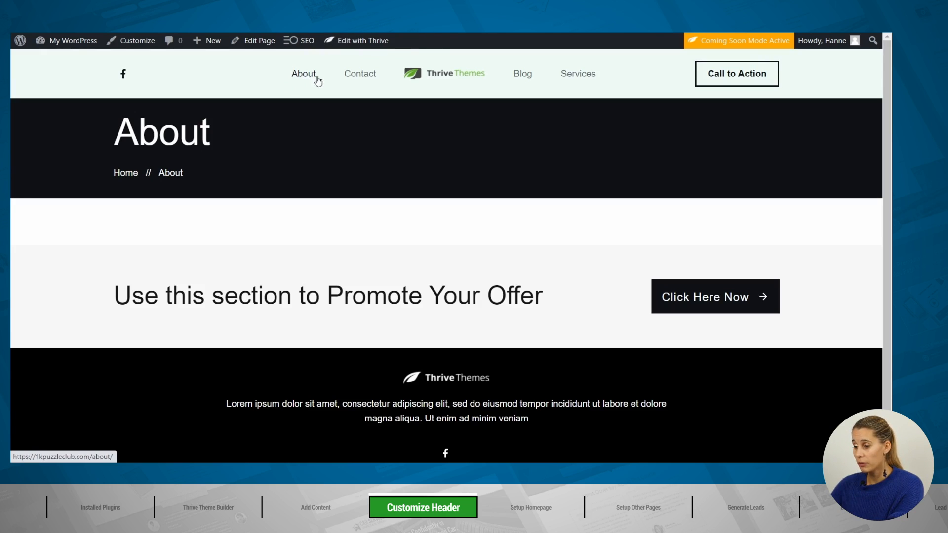
# Step: Test the header's Contact, Blog, Services, logo and About links on the live site
pyautogui.click(362, 75)
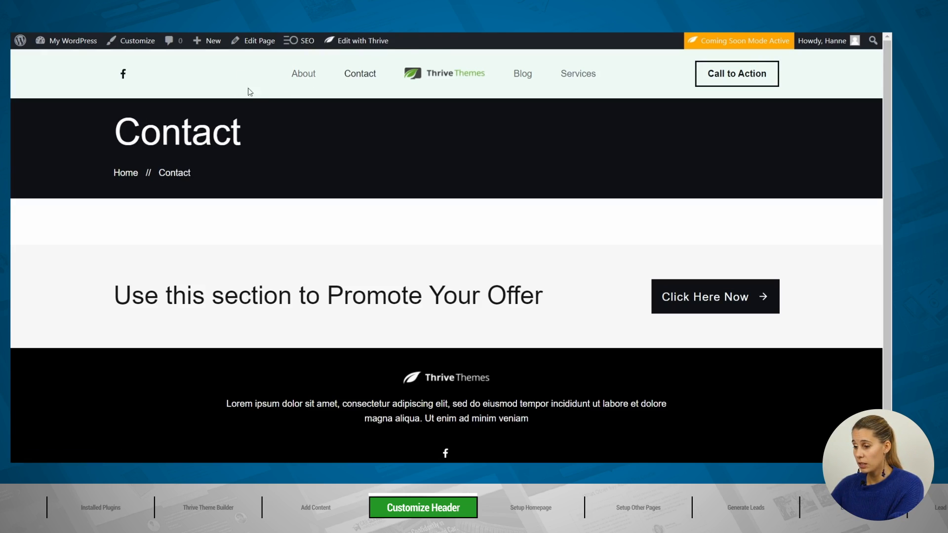
pyautogui.click(521, 76)
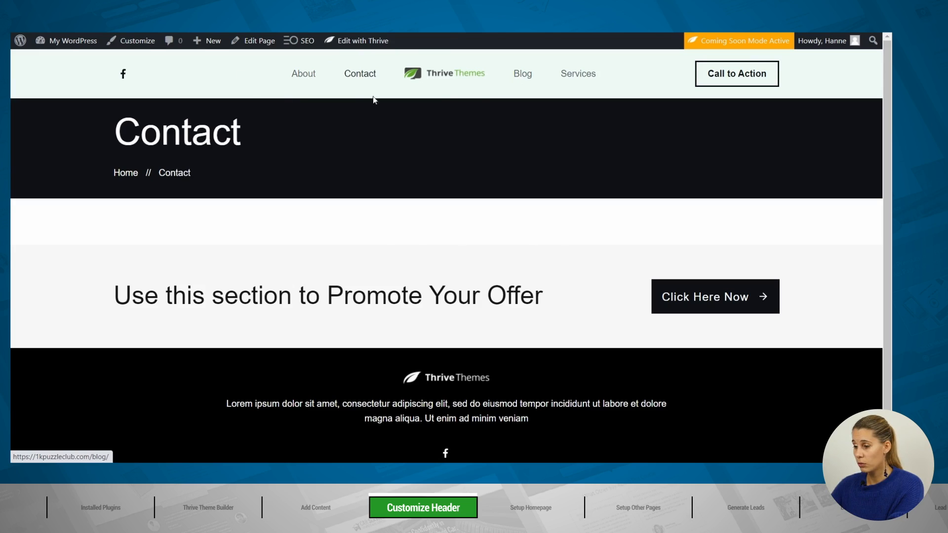
pyautogui.click(579, 77)
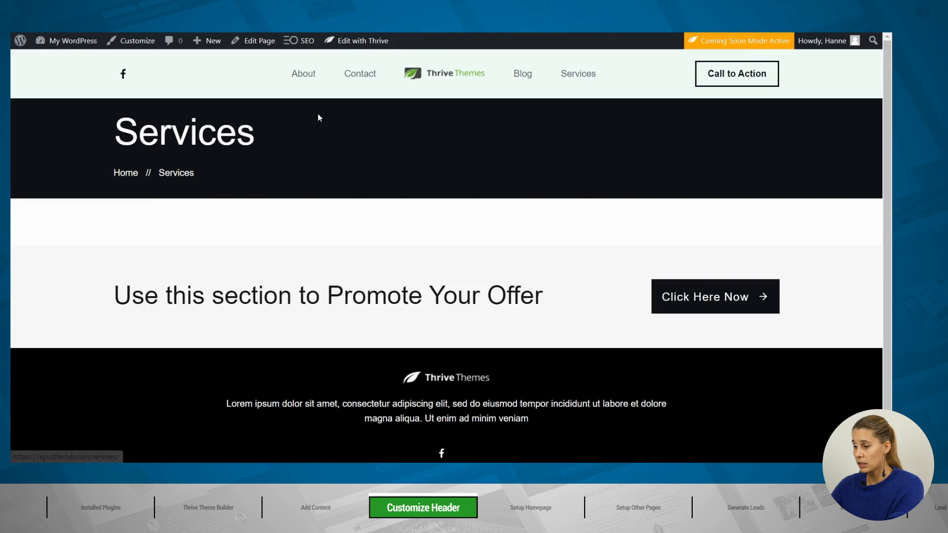
pyautogui.click(442, 81)
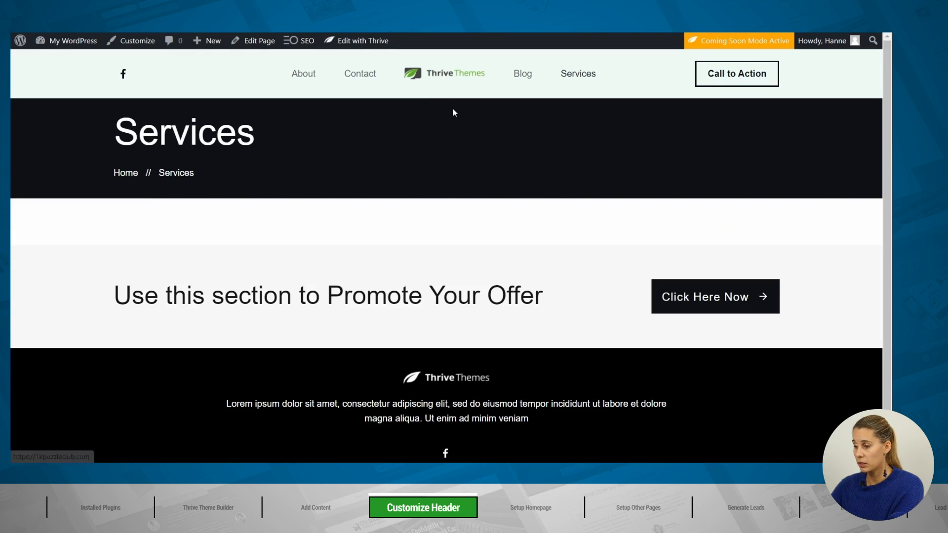
pyautogui.click(303, 74)
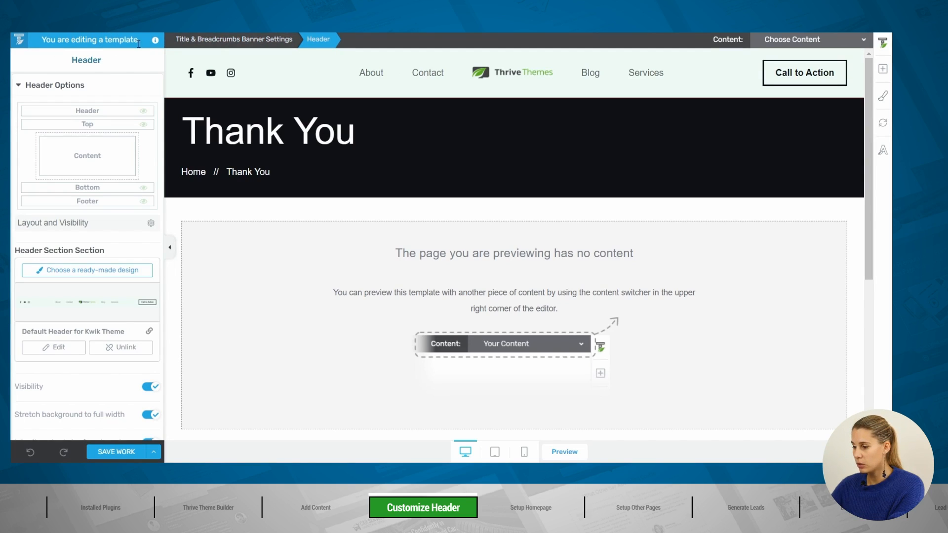
# Step: Change the header's Call to Action button text to Copywriting 101 and widen its column so the label fits on one line
pyautogui.click(456, 60)
pyautogui.click(400, 82)
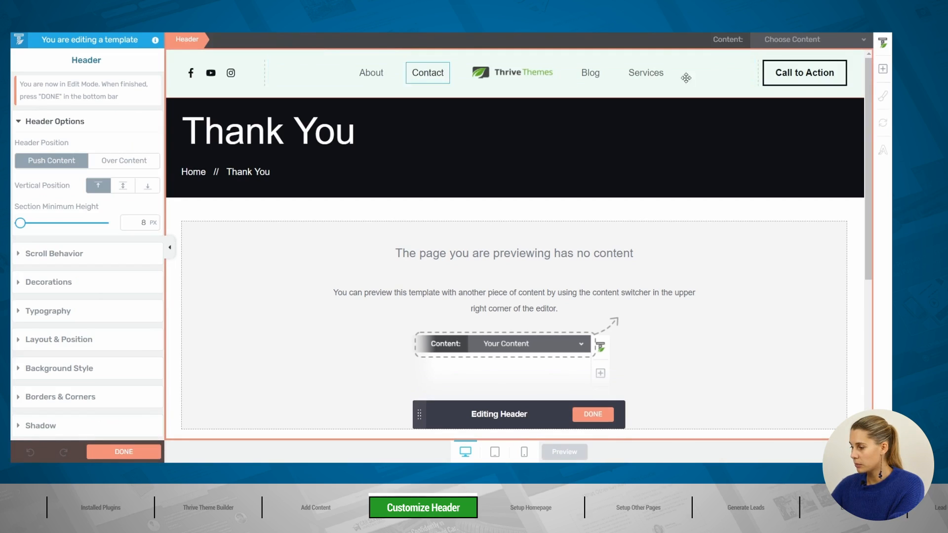
pyautogui.click(791, 67)
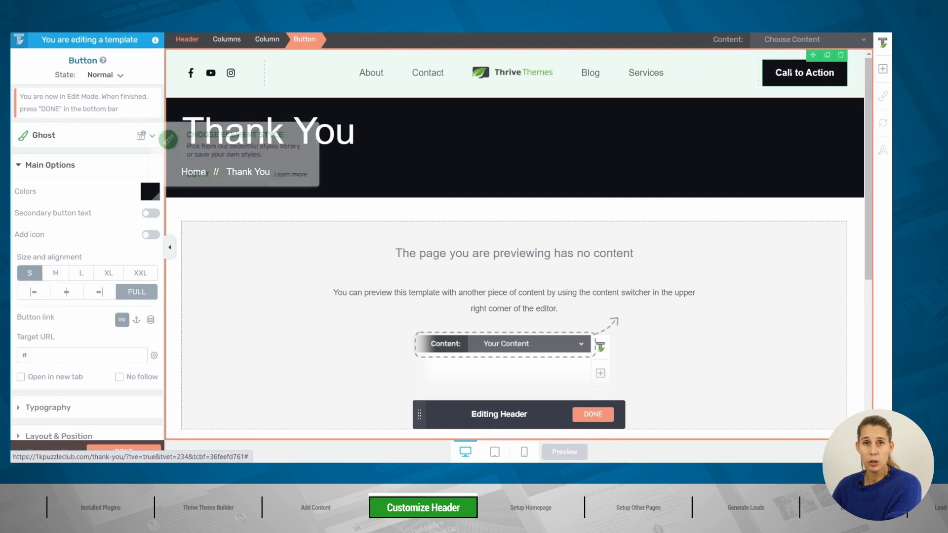
pyautogui.moveTo(775, 73); pyautogui.dragTo(840, 64)
pyautogui.press('BackSpace')
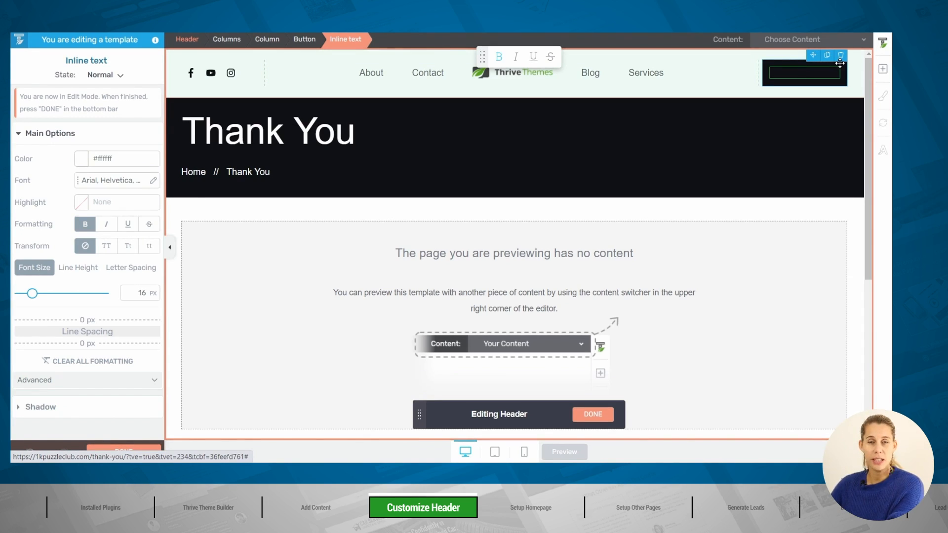
pyautogui.write('Copywriting 101')
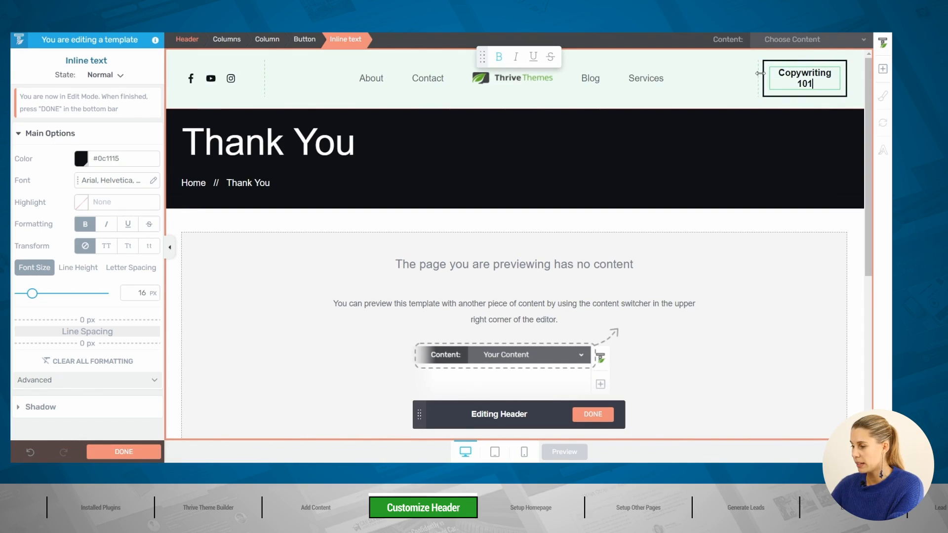
pyautogui.moveTo(758, 74); pyautogui.dragTo(751, 74)
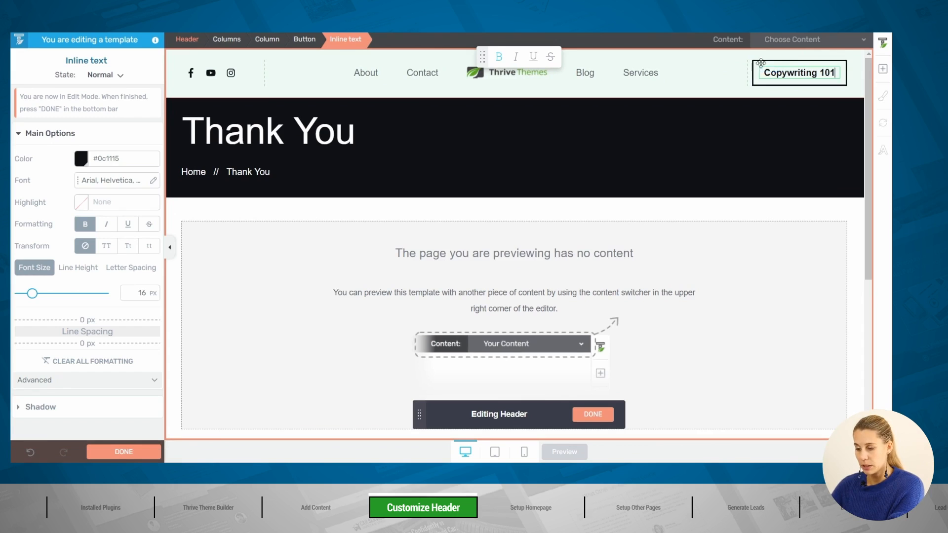
# Step: Link the Copywriting 101 button to the Lead Generation page and finish editing the header
pyautogui.click(762, 60)
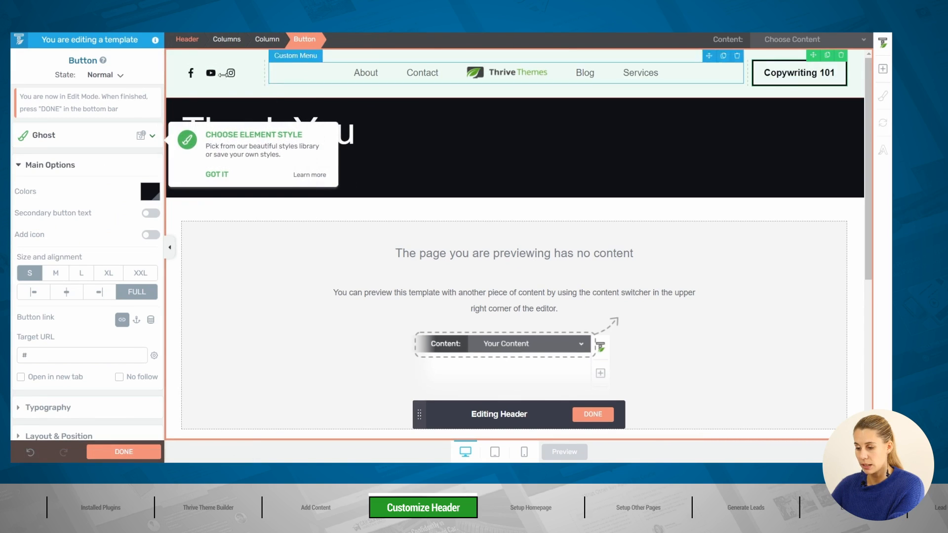
pyautogui.scroll(-2, 69, 170)
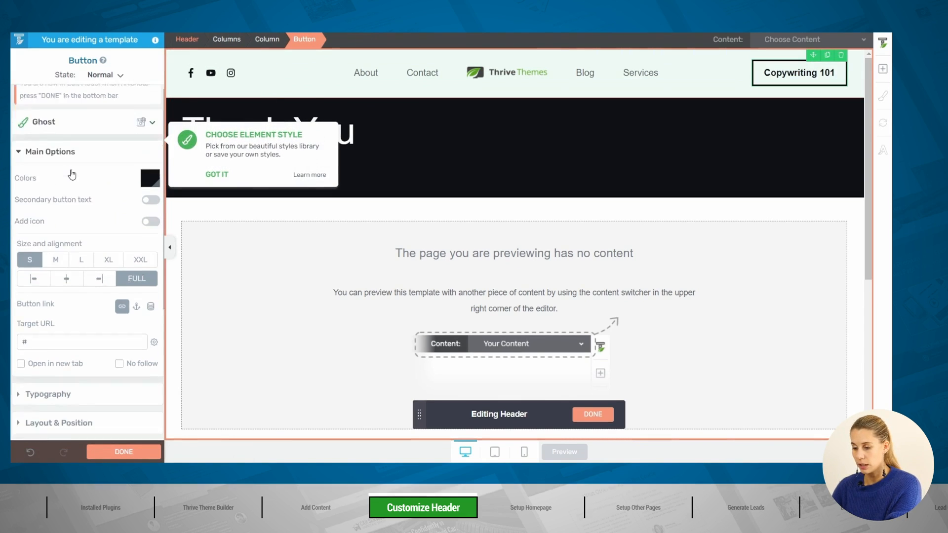
pyautogui.click(42, 297)
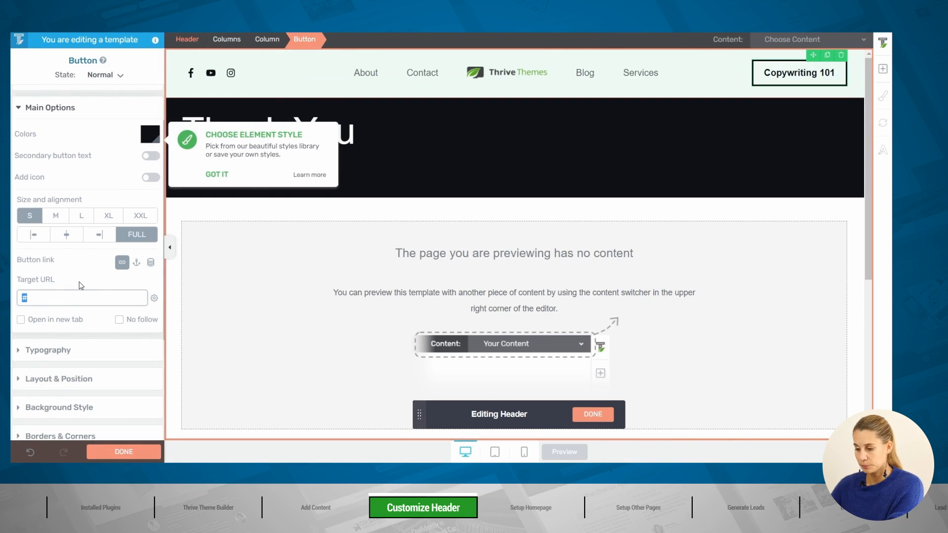
pyautogui.write('lead')
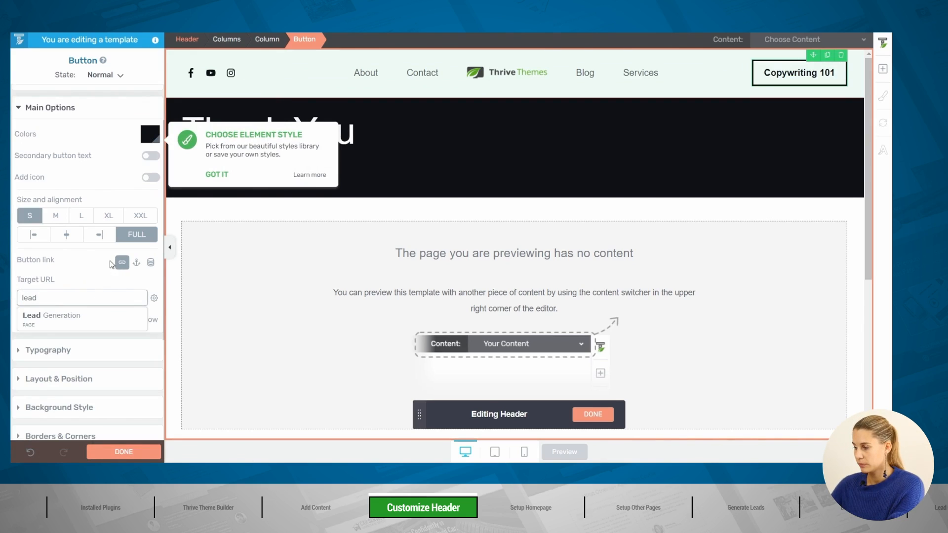
pyautogui.click(80, 322)
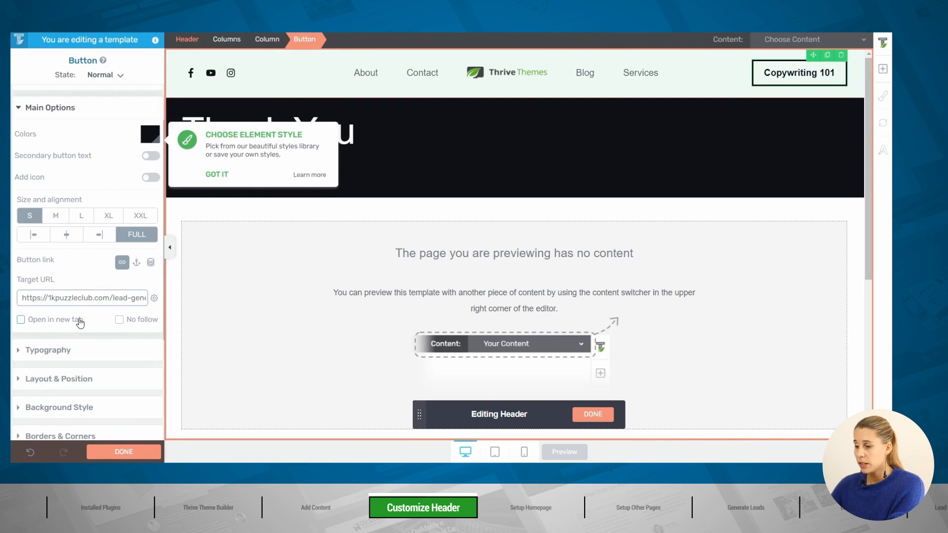
pyautogui.click(123, 452)
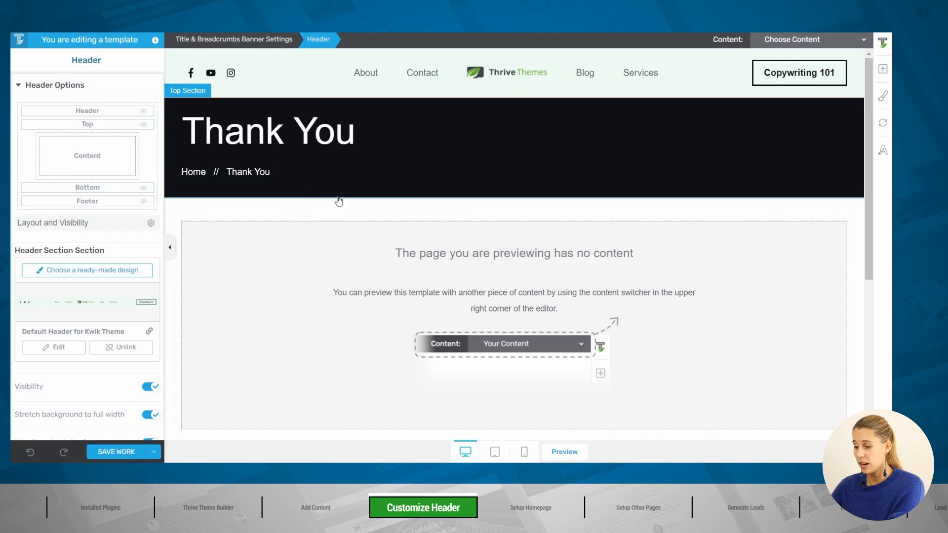
# Step: Open the template's footer for editing and delete its Lorem ipsum paragraph
pyautogui.scroll(-5, 339, 197)
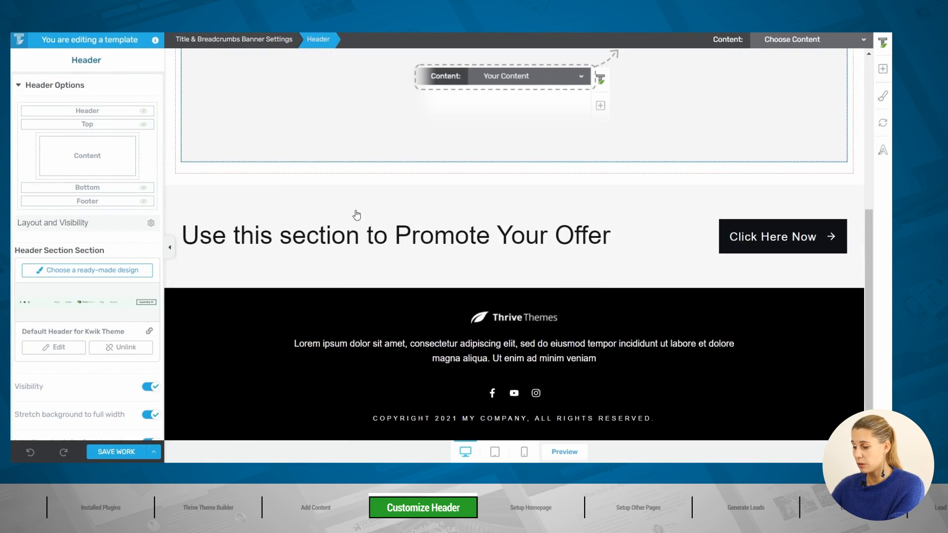
pyautogui.click(289, 304)
pyautogui.click(451, 357)
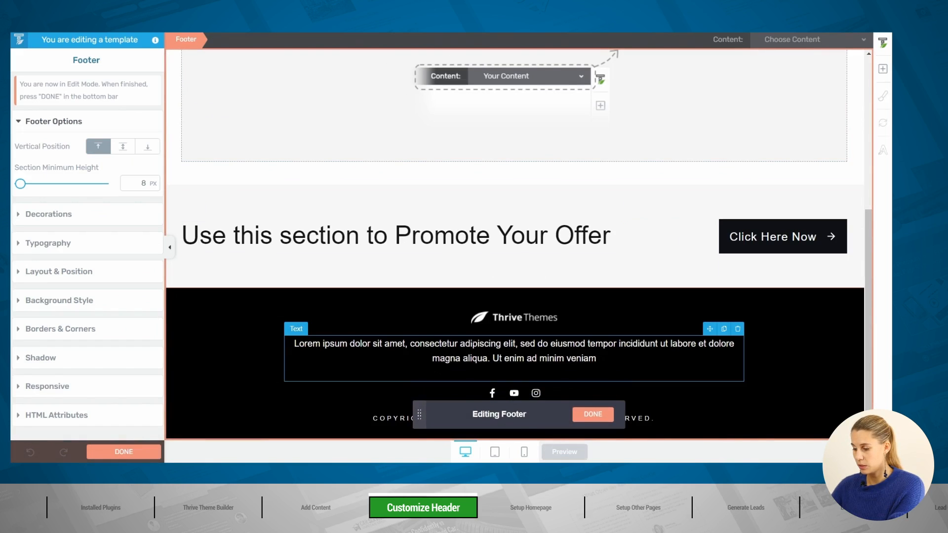
pyautogui.click(738, 329)
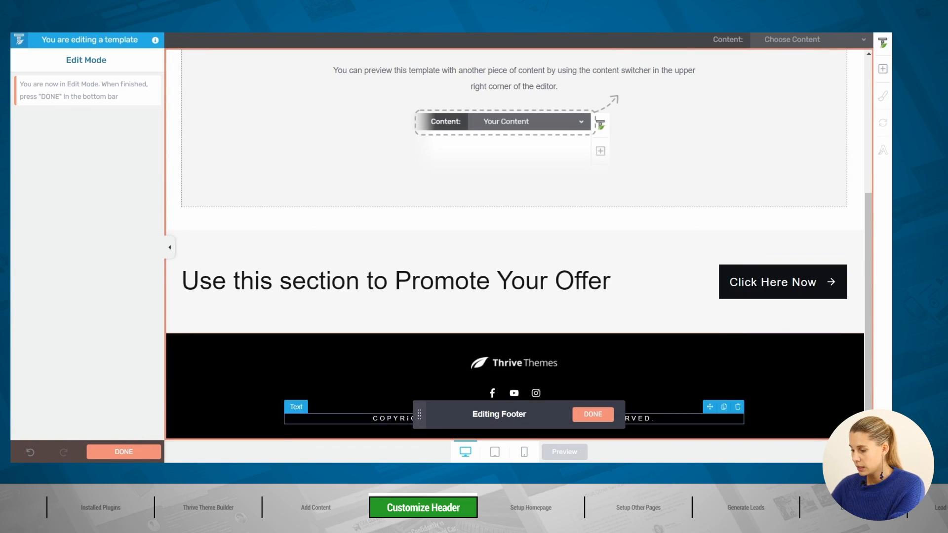
# Step: Uncover the footer's copyright line to inspect its My Company text, and finish editing the footer
pyautogui.moveTo(420, 414); pyautogui.dragTo(411, 310)
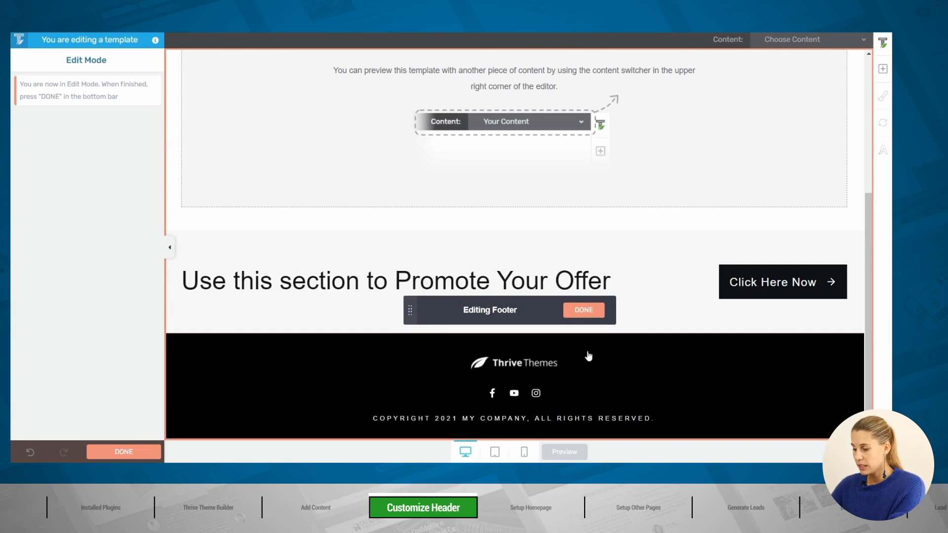
pyautogui.click(478, 422)
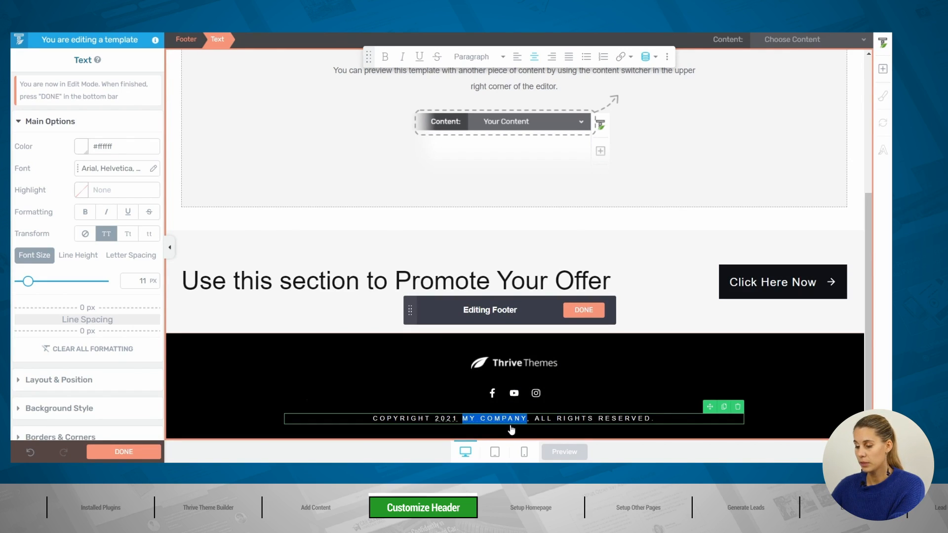
pyautogui.click(785, 392)
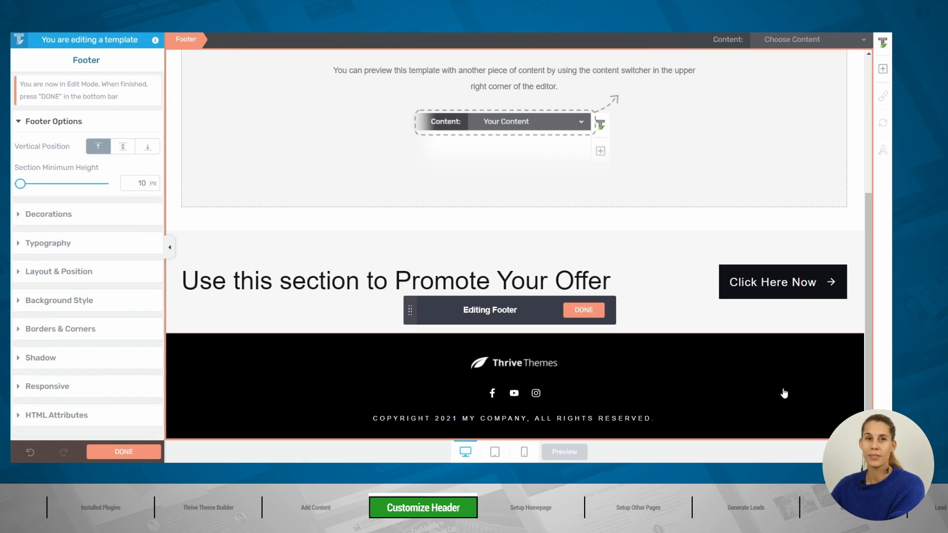
pyautogui.click(111, 452)
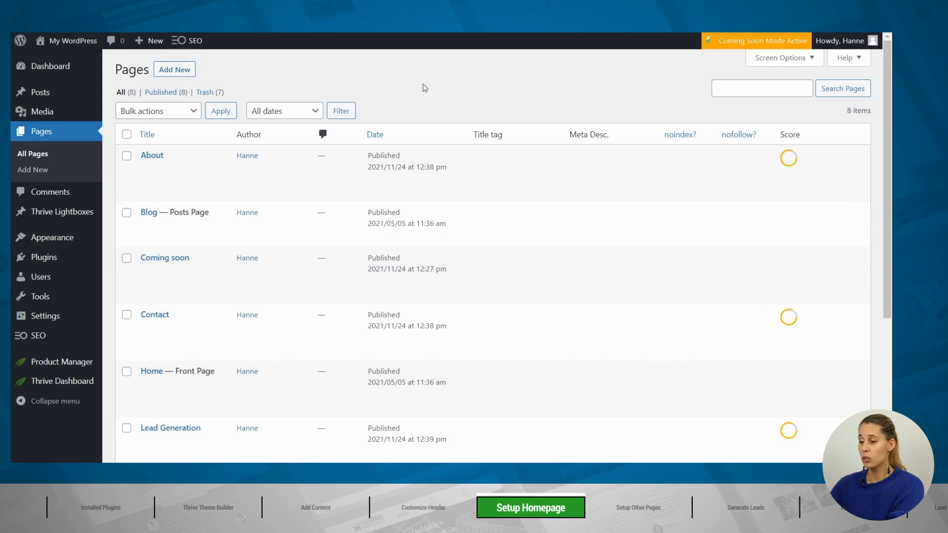
# Step: Visit the live site and look through the homepage's sections
pyautogui.moveTo(88, 43)
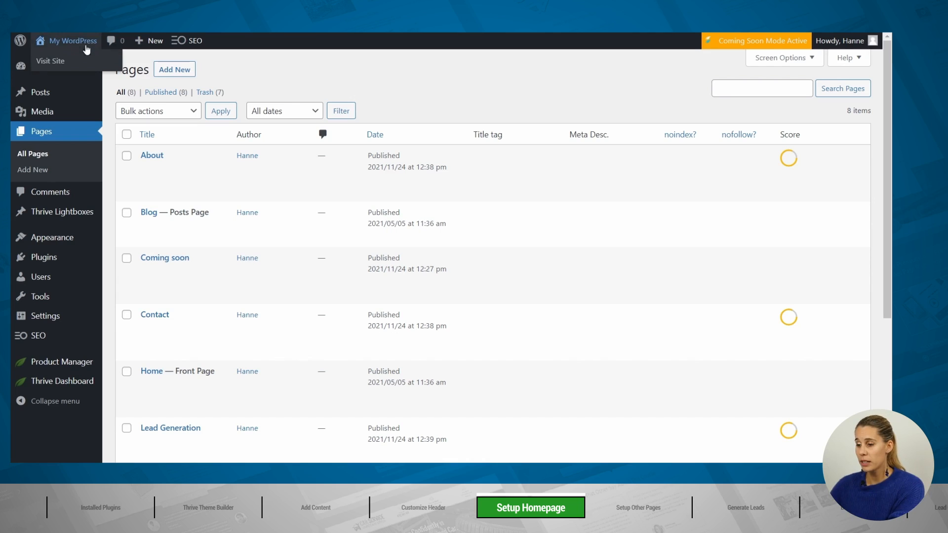
pyautogui.click(56, 62)
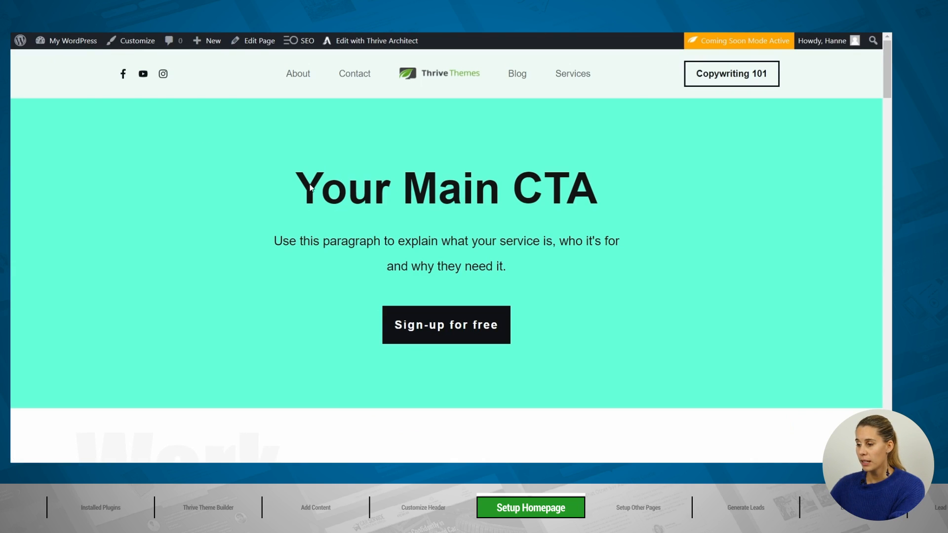
pyautogui.scroll(-10, 687, 169)
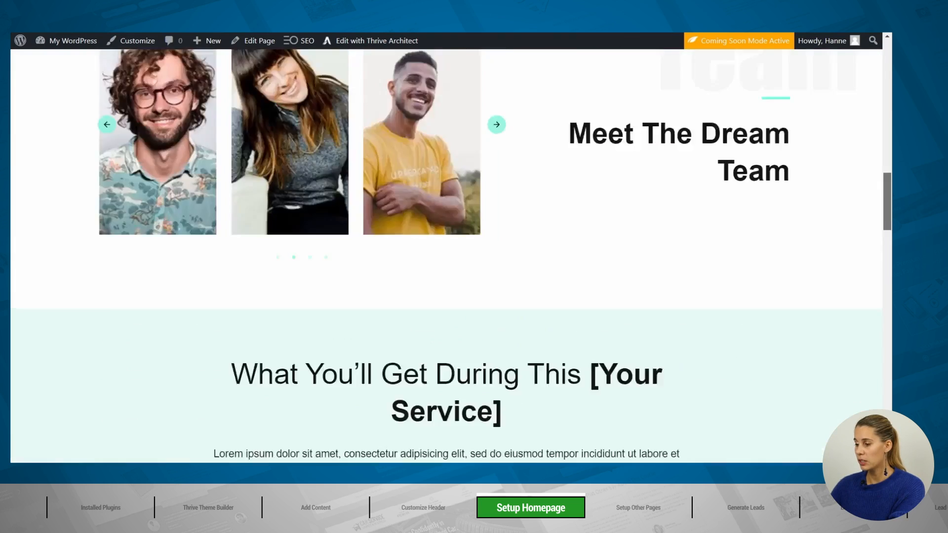
pyautogui.scroll(7, 686, 169)
pyautogui.scroll(3, 437, 88)
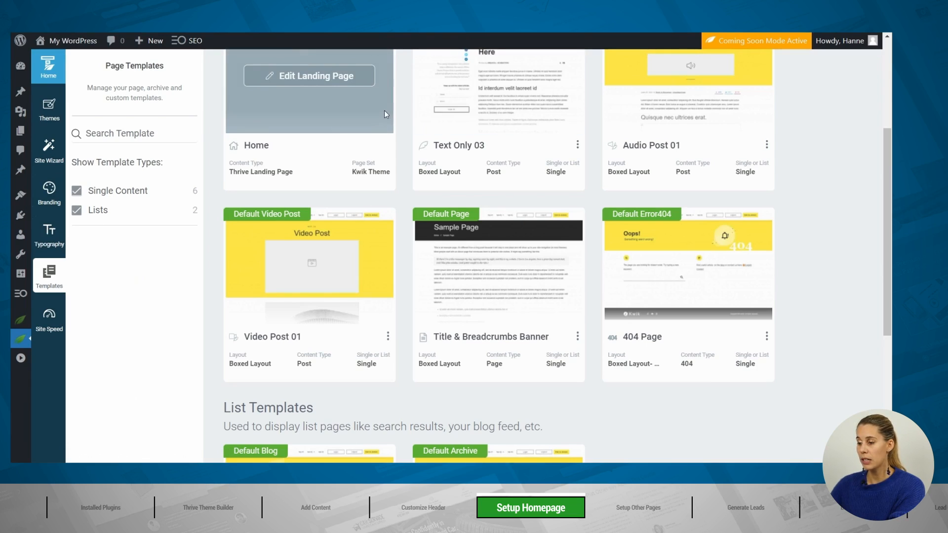
# Step: Open the active Home landing page for editing in Thrive Architect
pyautogui.scroll(4, 380, 111)
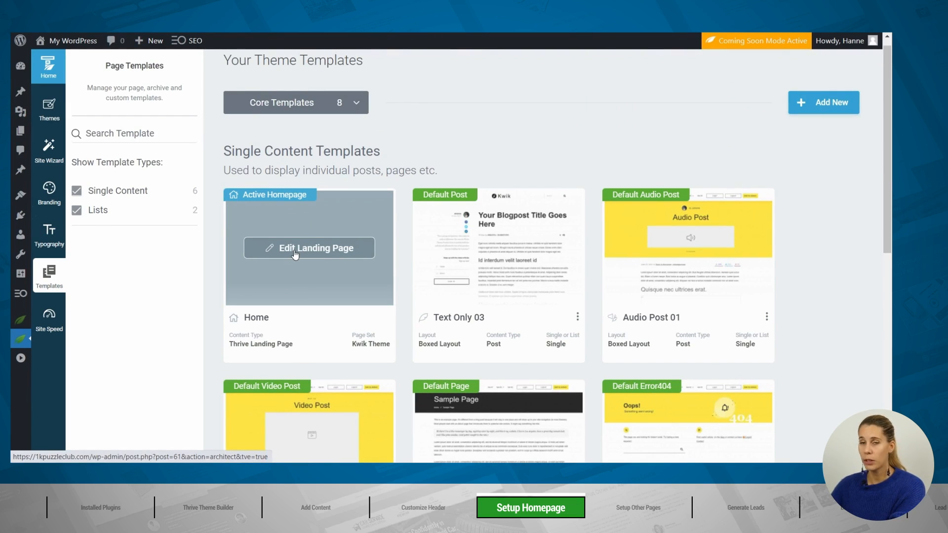
pyautogui.click(295, 251)
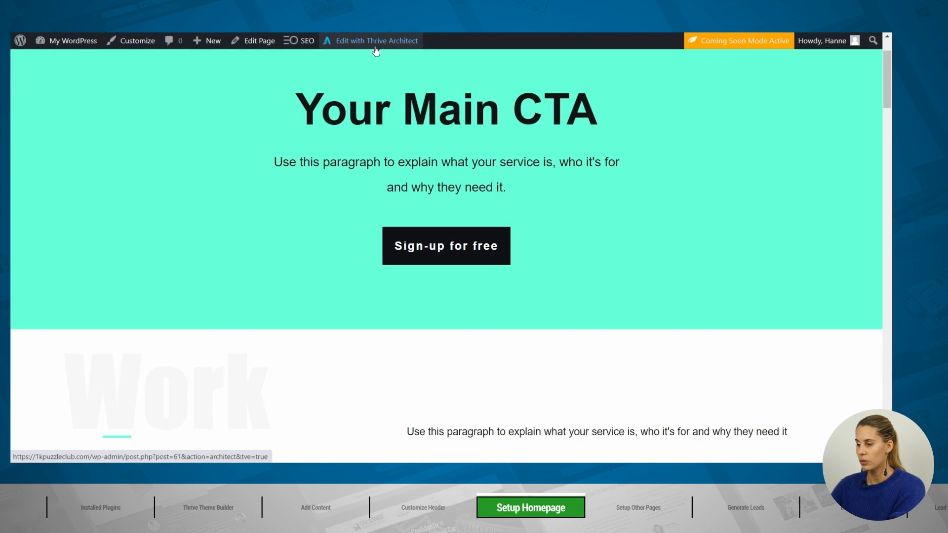
pyautogui.click(377, 47)
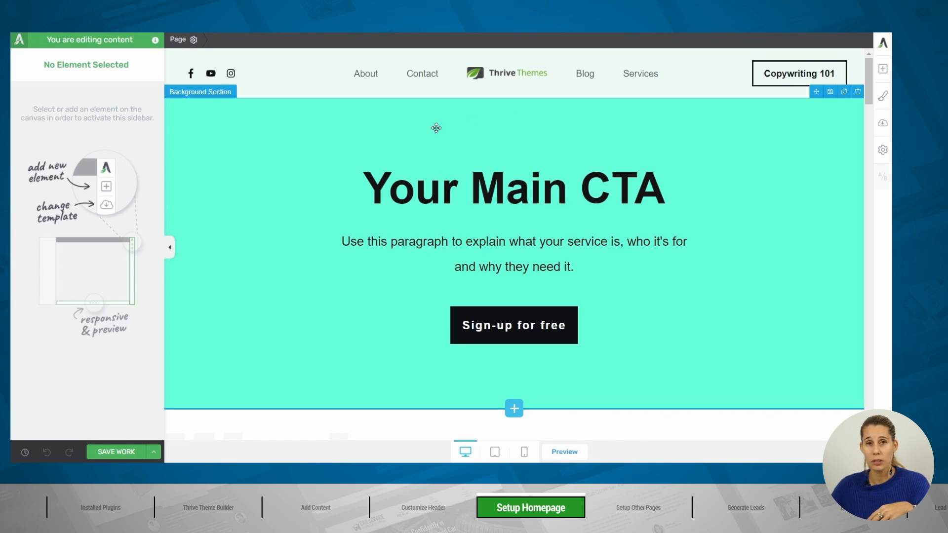
pyautogui.scroll(-2, 436, 128)
pyautogui.scroll(2, 437, 128)
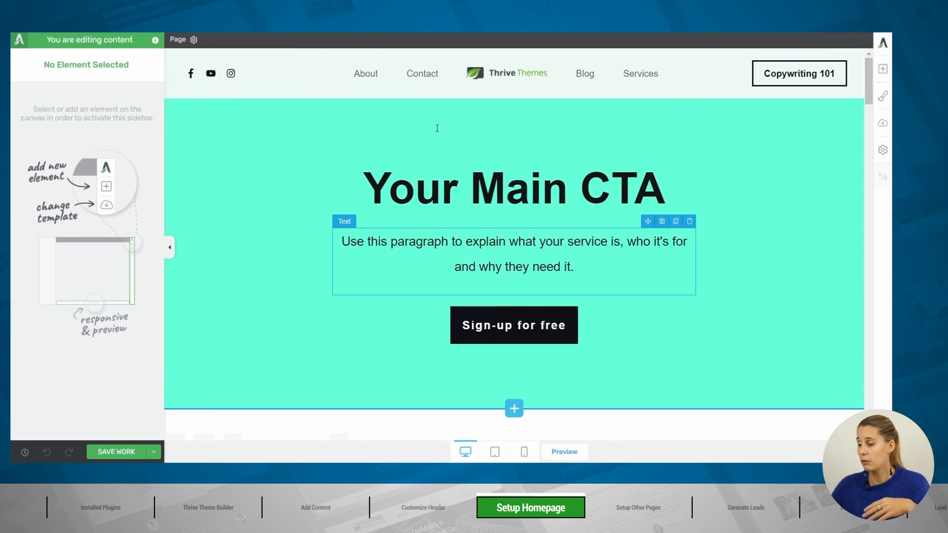
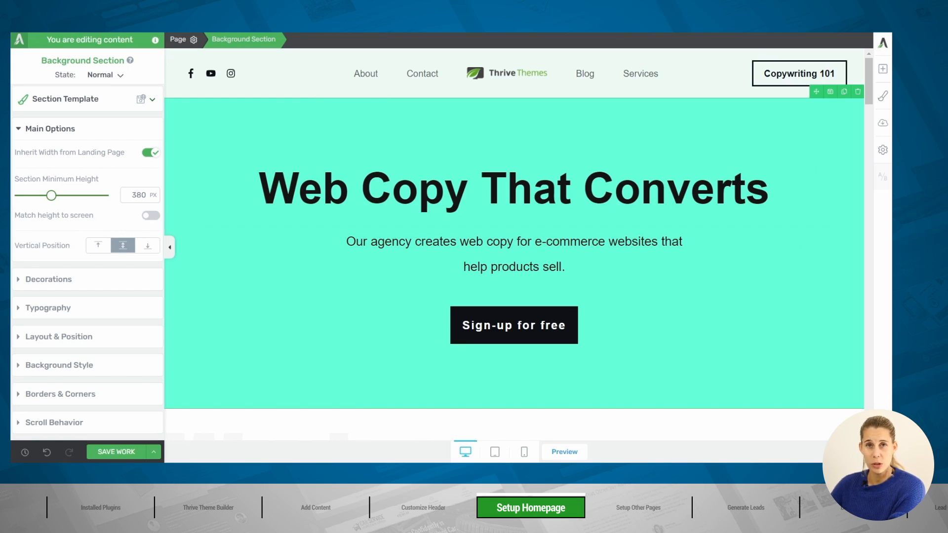
# Step: Select the team image gallery beside the Meet The Dream Team heading to look at its options
pyautogui.scroll(-5, 701, 282)
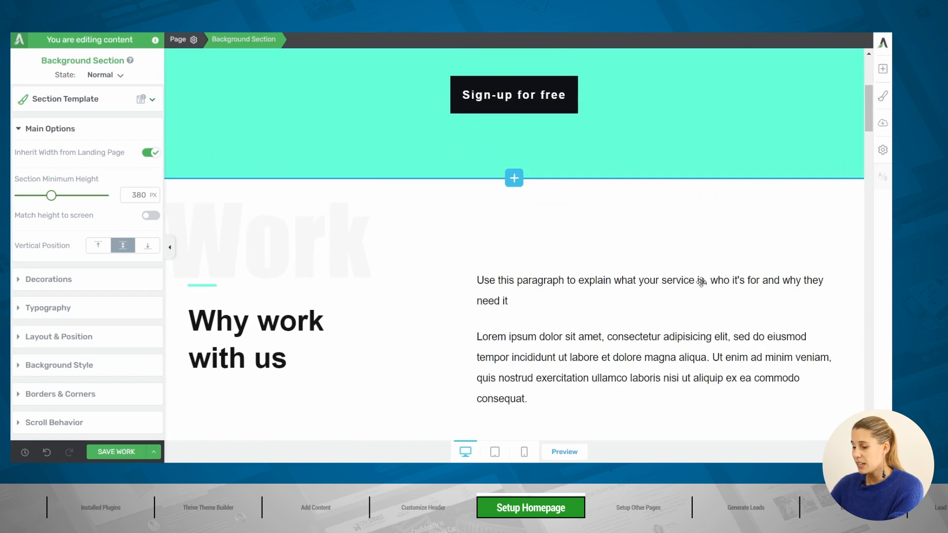
pyautogui.scroll(-10, 701, 282)
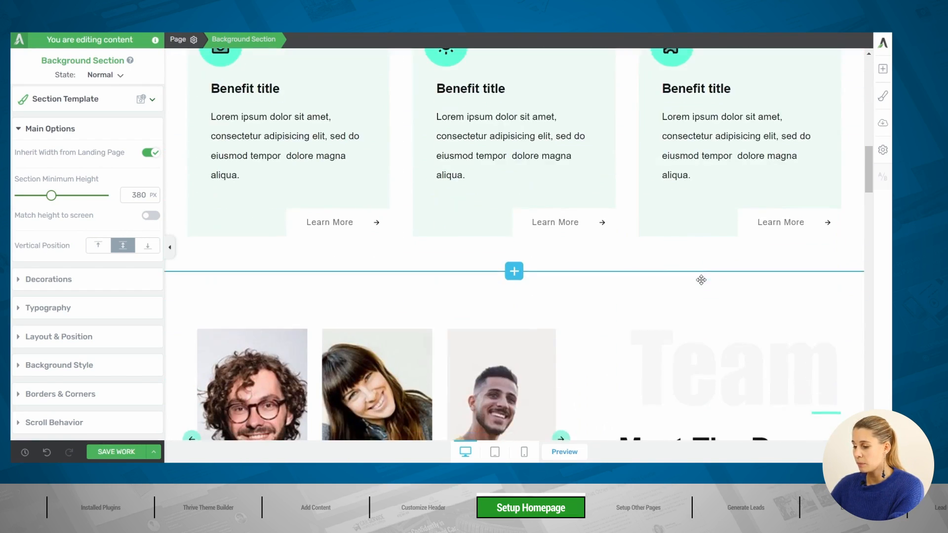
pyautogui.scroll(-4, 701, 280)
pyautogui.click(364, 229)
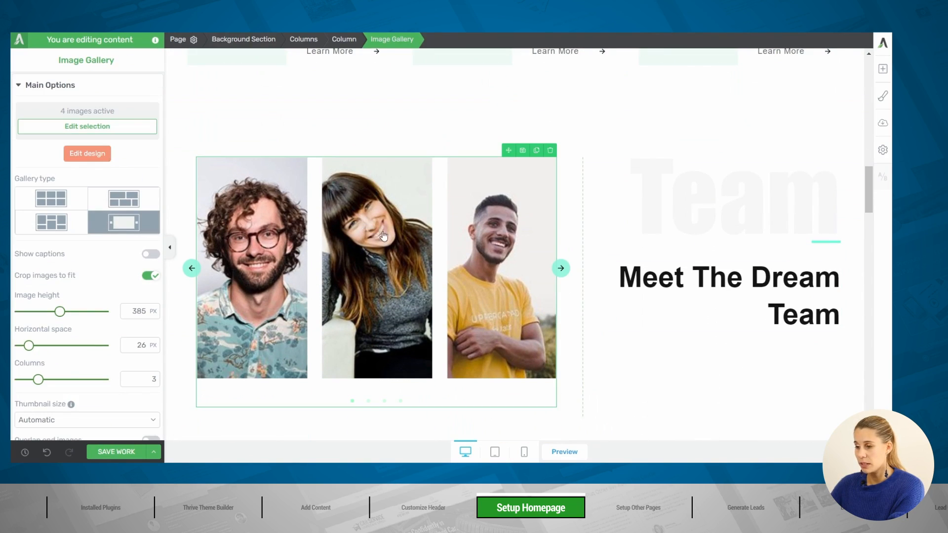
pyautogui.rightClick(412, 42)
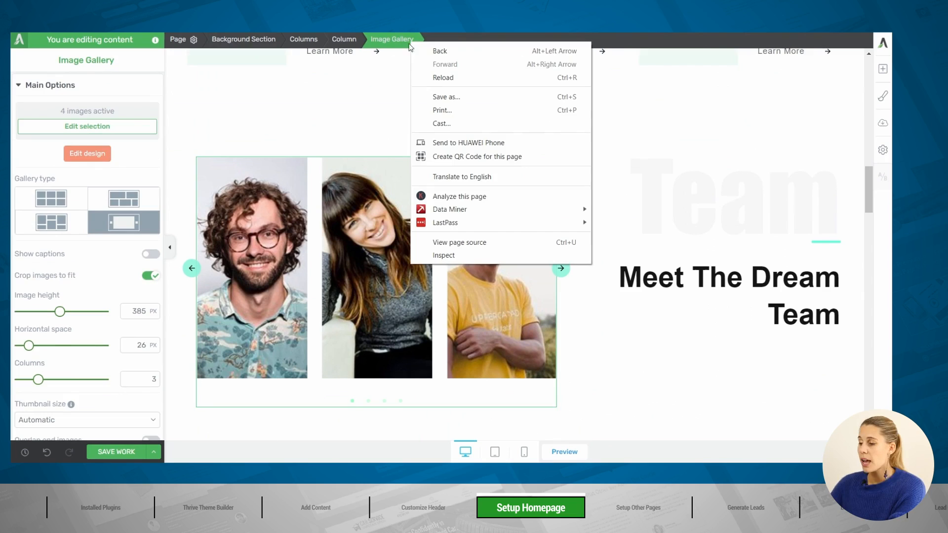
pyautogui.click(399, 115)
pyautogui.click(330, 199)
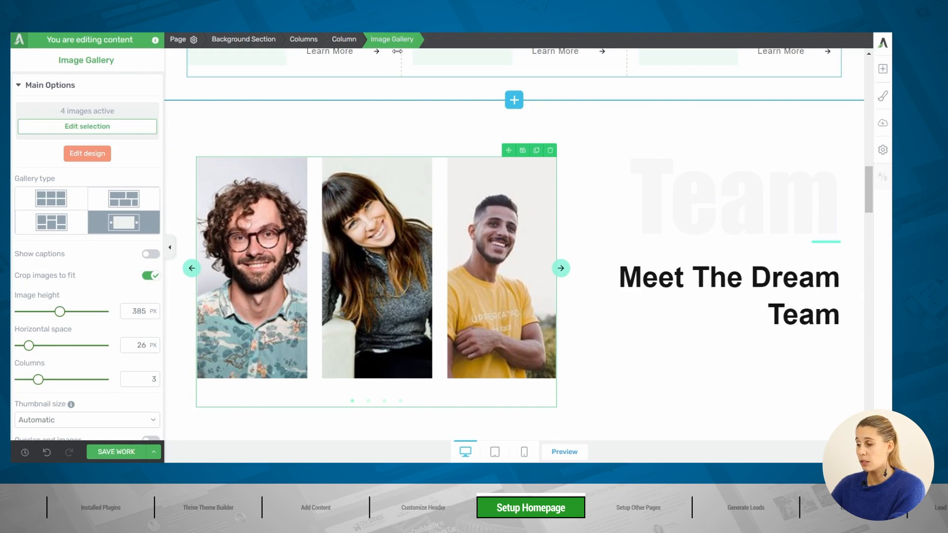
# Step: Search the Thrive Themes help site for "gallery element" and look through the listed articles
pyautogui.hotkey('ctrl', 't')
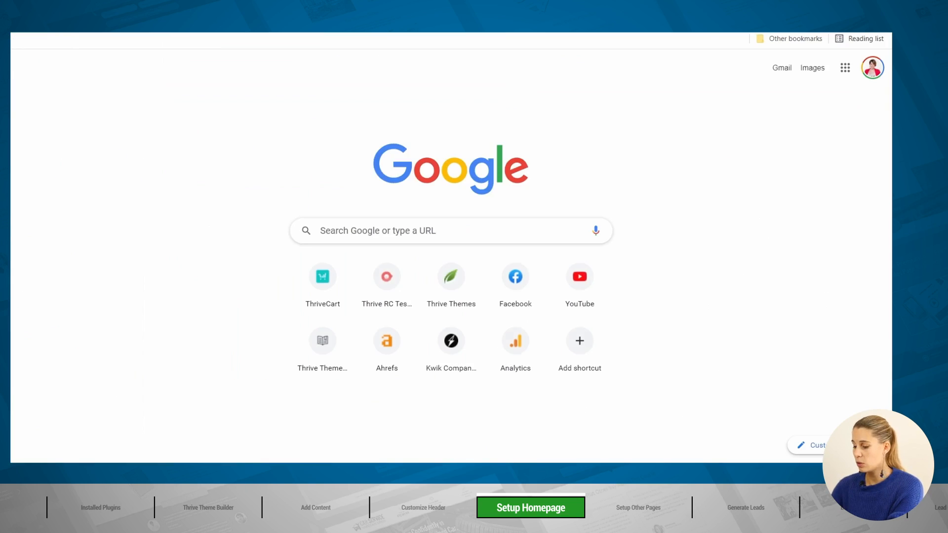
pyautogui.write('hel')
pyautogui.press('Escape')
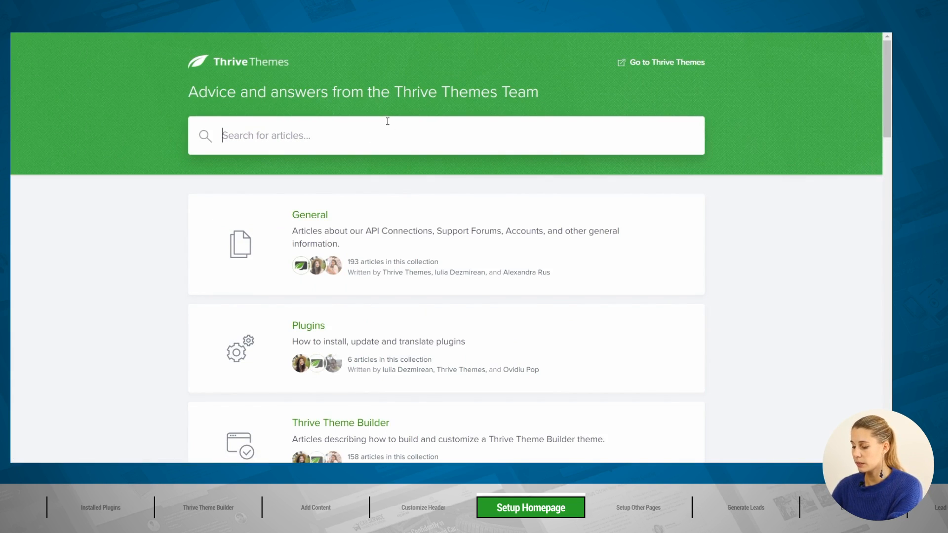
pyautogui.write('gallery element')
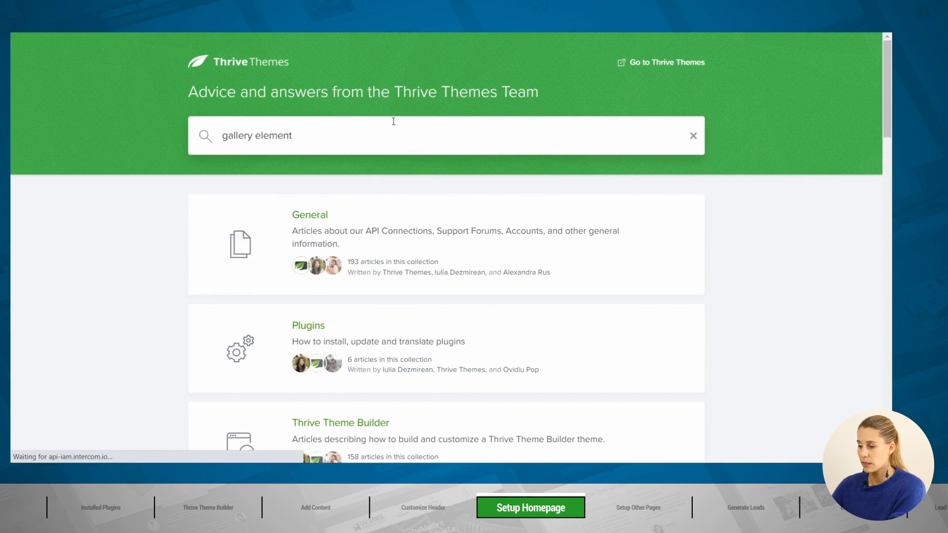
pyautogui.press('Return')
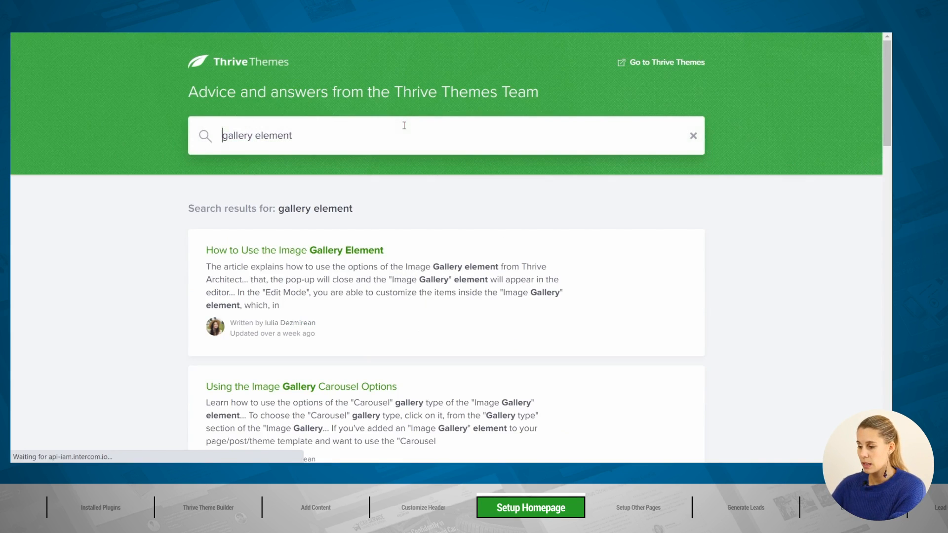
pyautogui.scroll(-2, 403, 262)
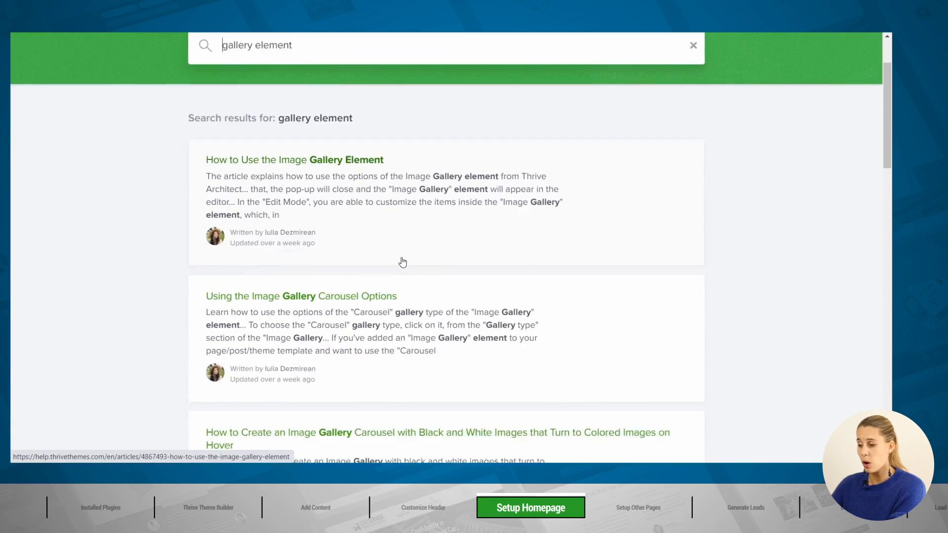
pyautogui.scroll(1, 403, 261)
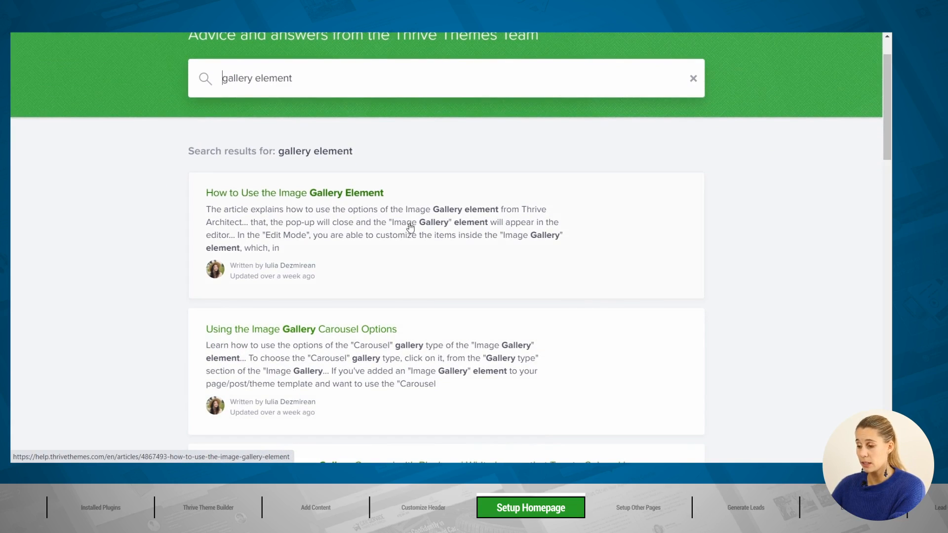
pyautogui.scroll(1, 414, 216)
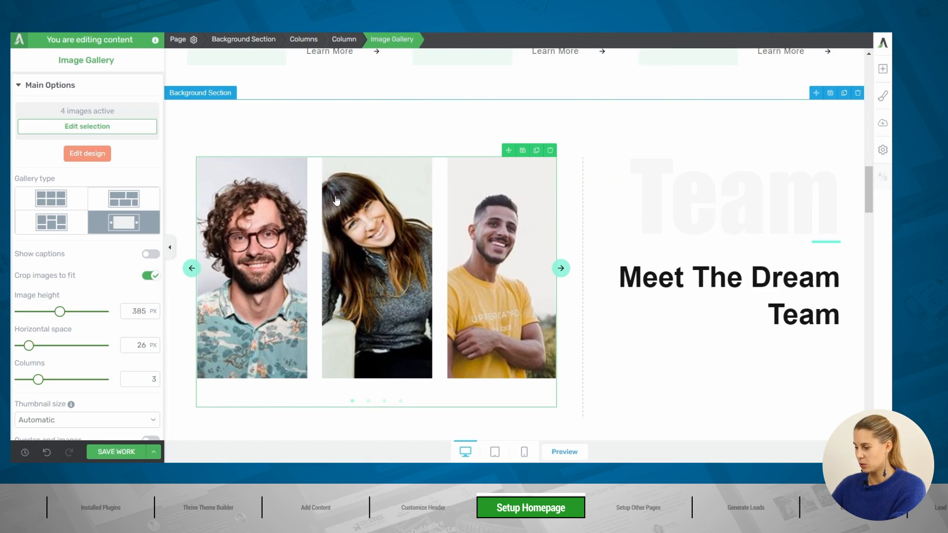
# Step: Change the text of the hero section's Sign-up for free button to "Contact Us"
pyautogui.scroll(10, 336, 201)
pyautogui.scroll(4, 337, 201)
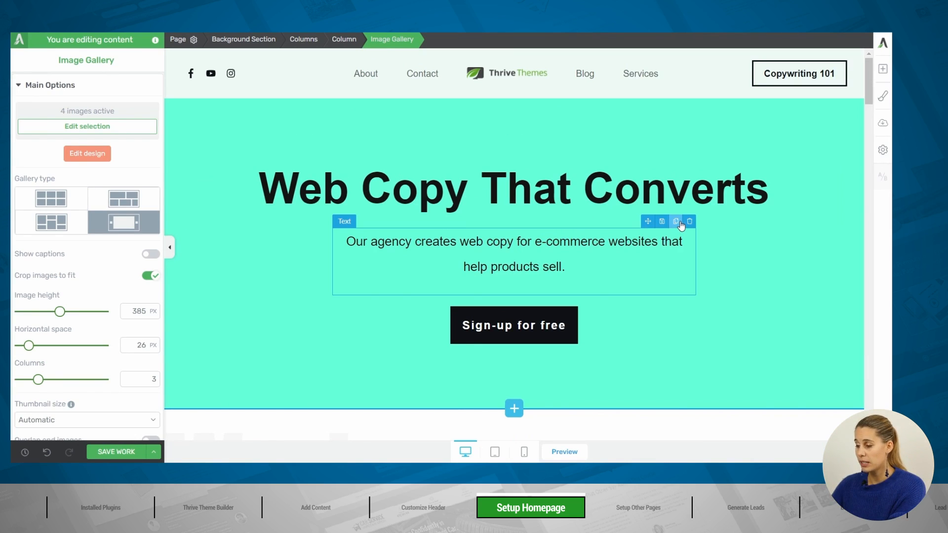
pyautogui.click(497, 314)
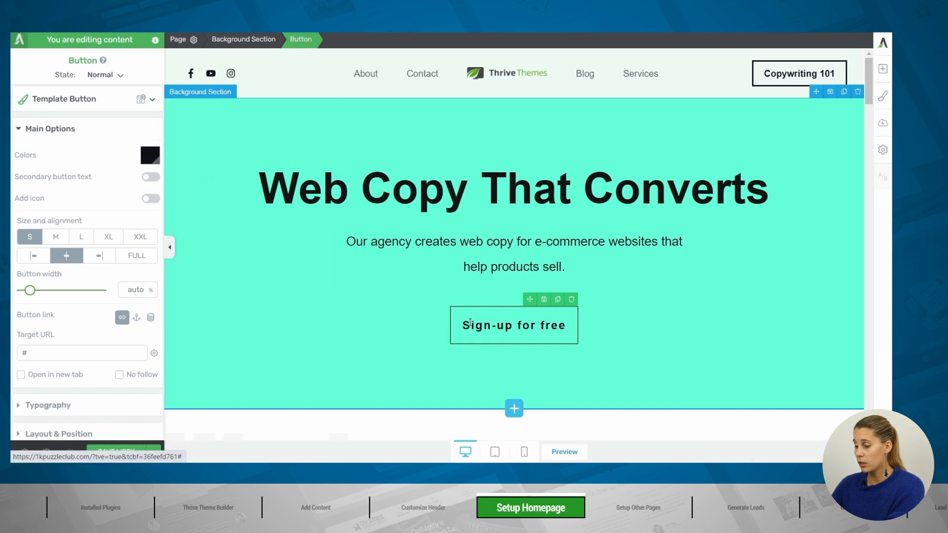
pyautogui.tripleClick(498, 313)
pyautogui.write('Contact Us')
pyautogui.click(537, 311)
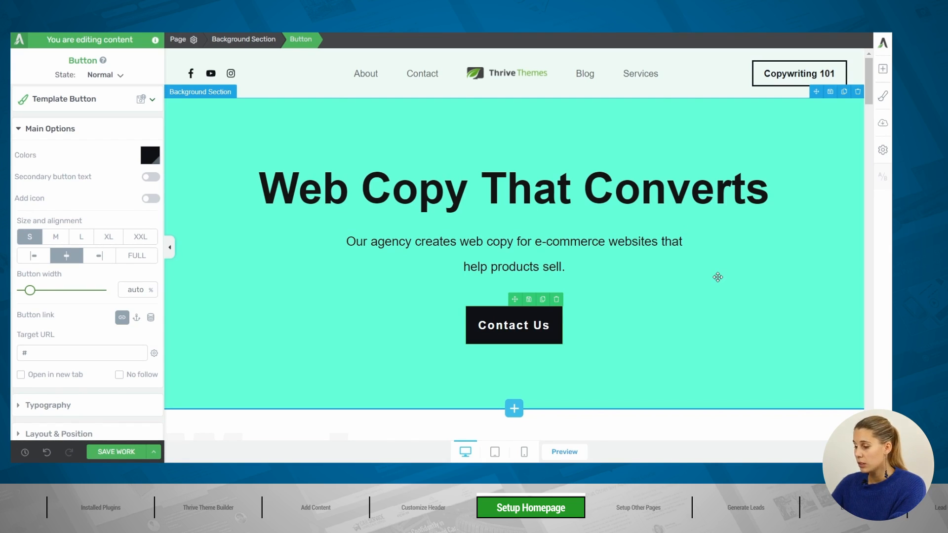
# Step: Try linking the Contact Us button to the site's contact page, and clear the target URL again
pyautogui.doubleClick(44, 349)
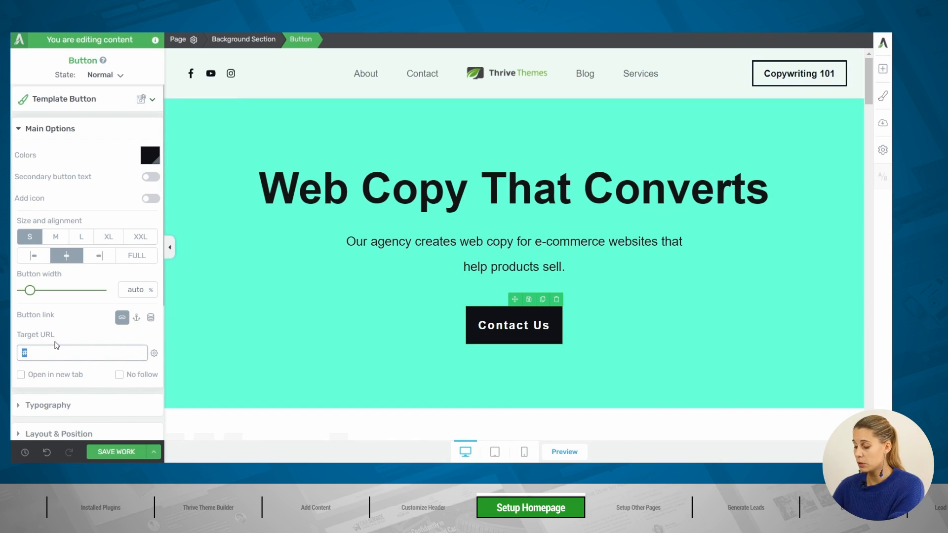
pyautogui.write('con')
pyautogui.click(64, 373)
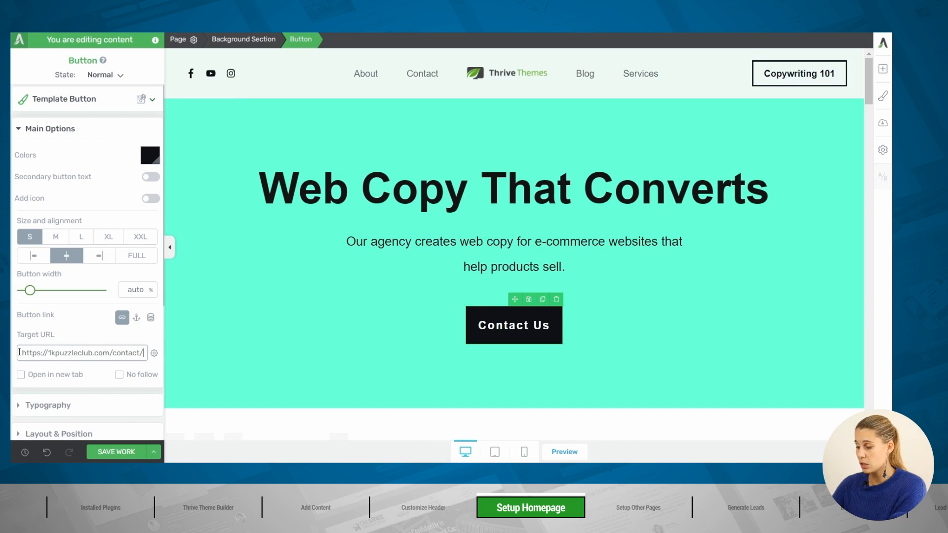
pyautogui.moveTo(22, 352); pyautogui.dragTo(194, 349)
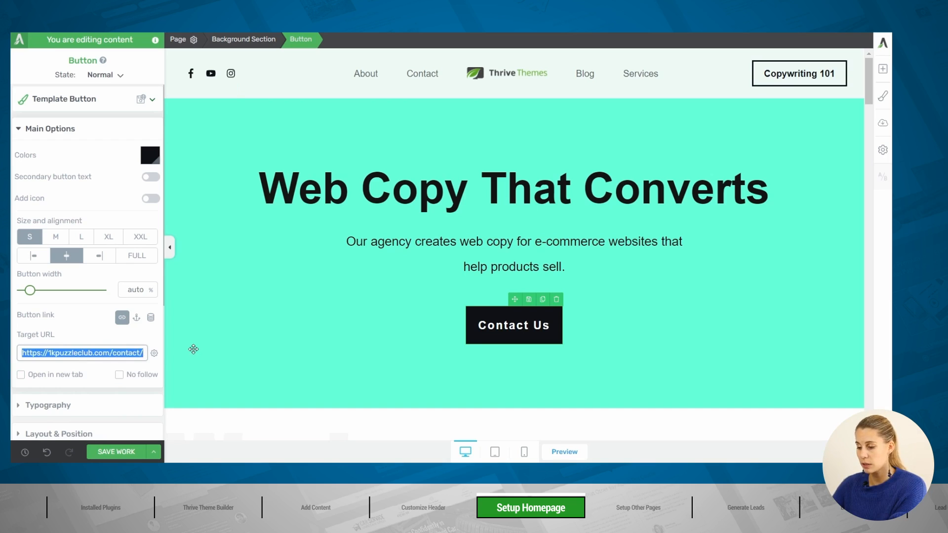
pyautogui.press('BackSpace')
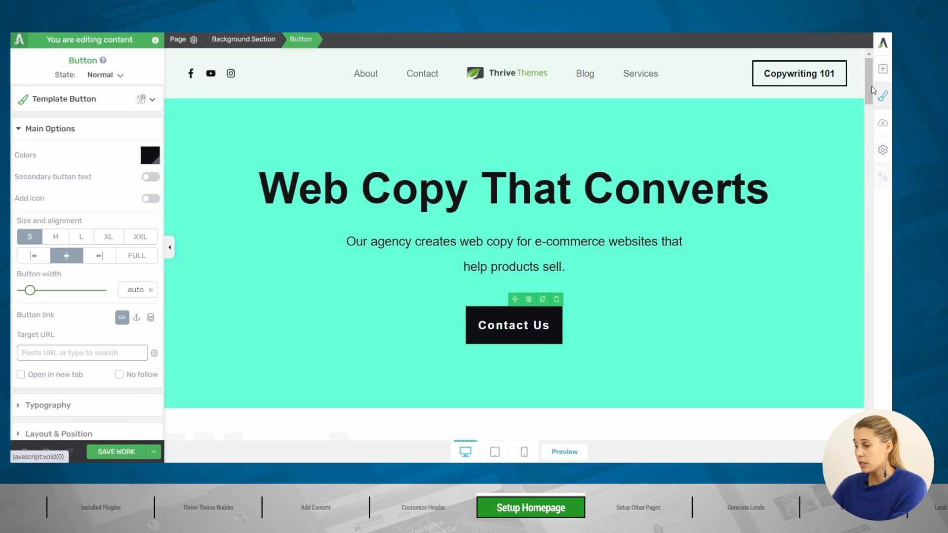
# Step: Link the Contact Us button by jumplink to the black background section holding the contact form, and save the page
pyautogui.moveTo(868, 83); pyautogui.dragTo(891, 402)
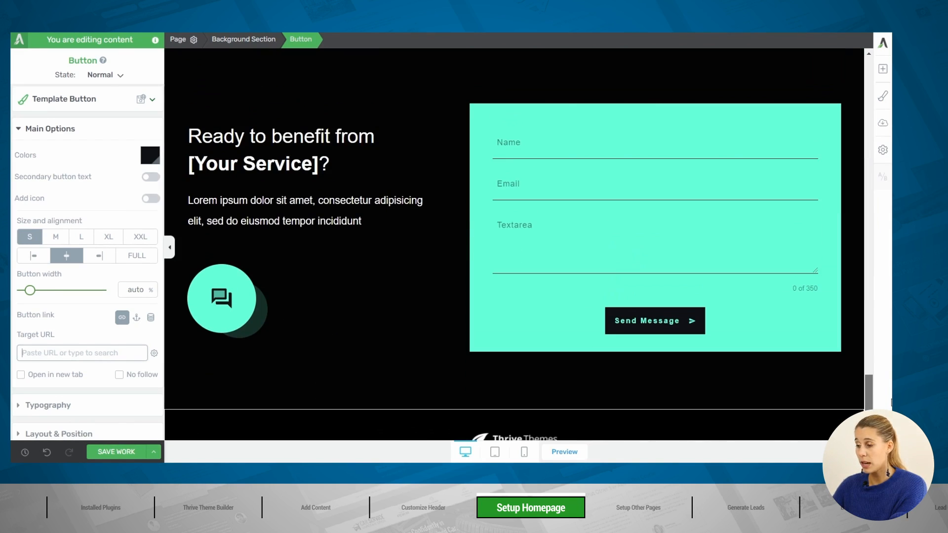
pyautogui.scroll(20, 451, 303)
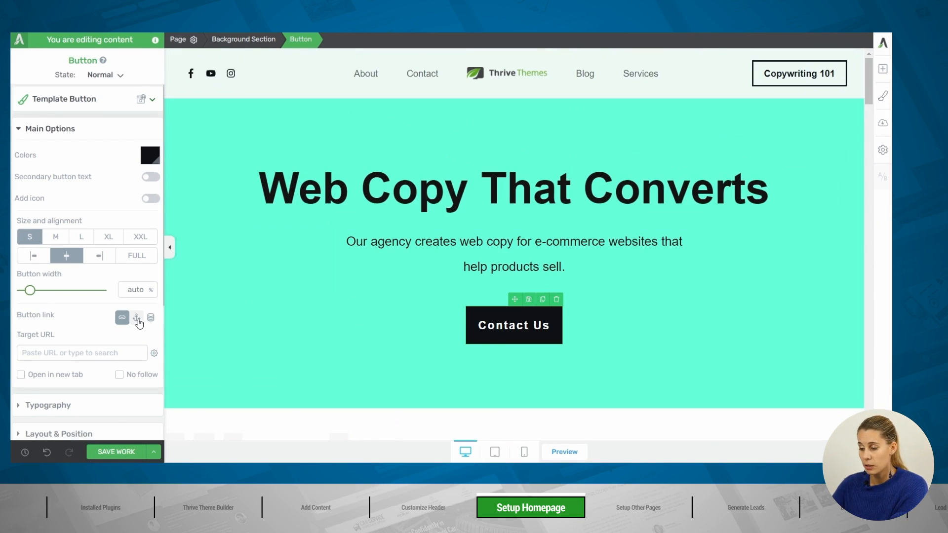
pyautogui.click(138, 320)
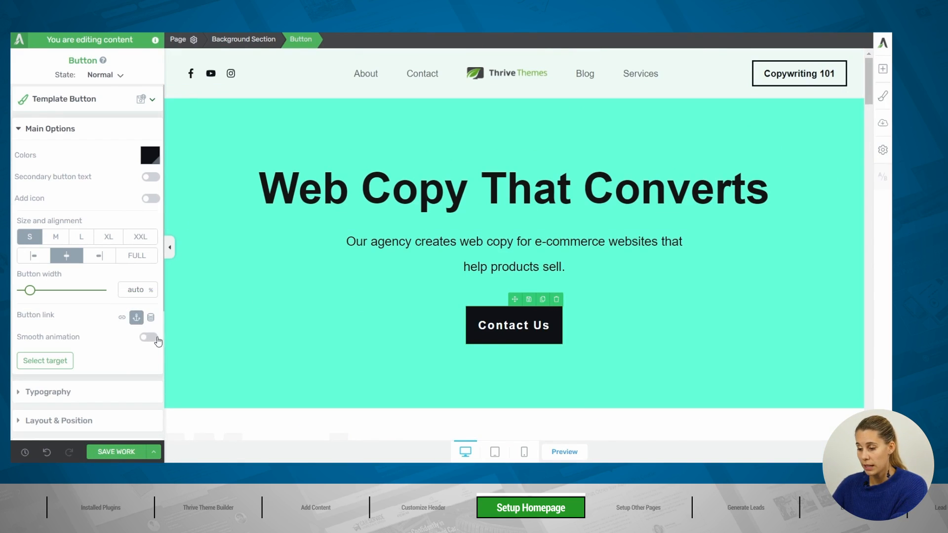
pyautogui.click(62, 361)
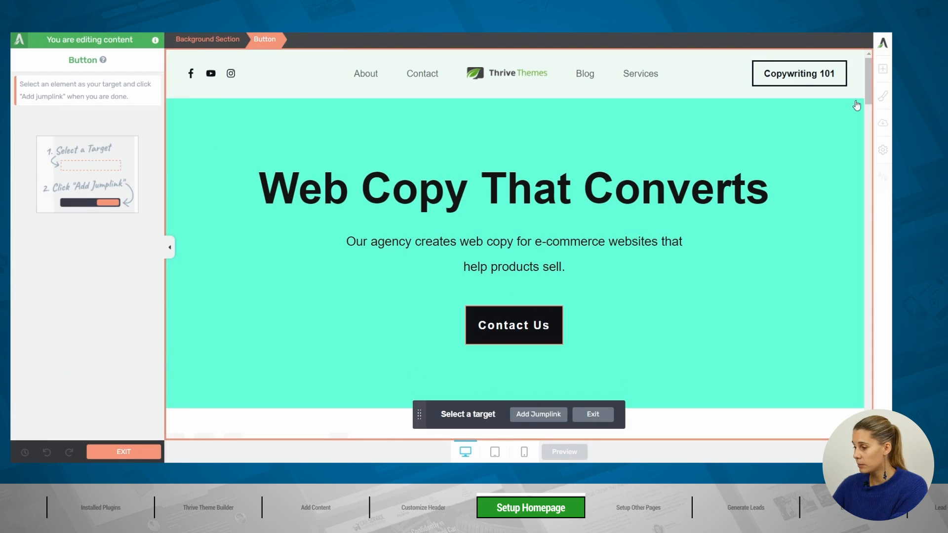
pyautogui.scroll(-15, 871, 81)
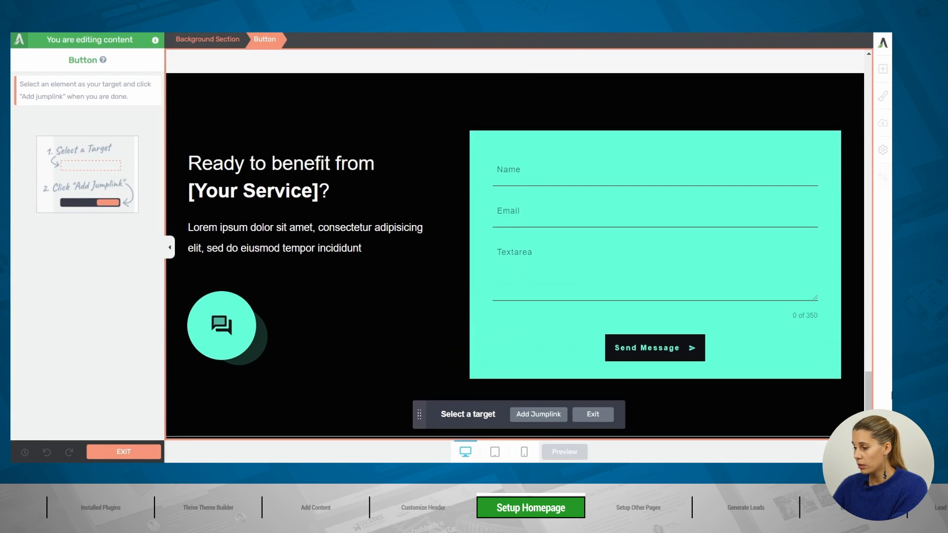
pyautogui.click(411, 92)
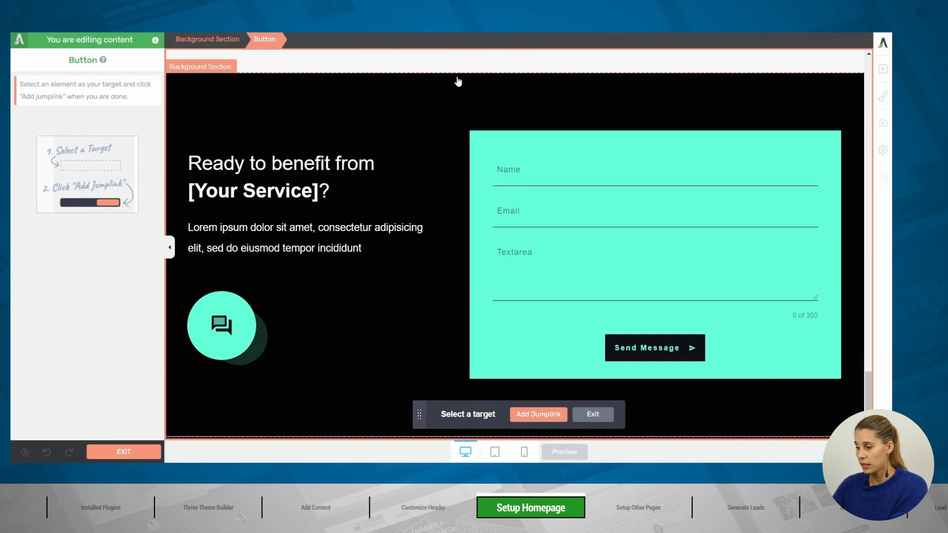
pyautogui.click(557, 416)
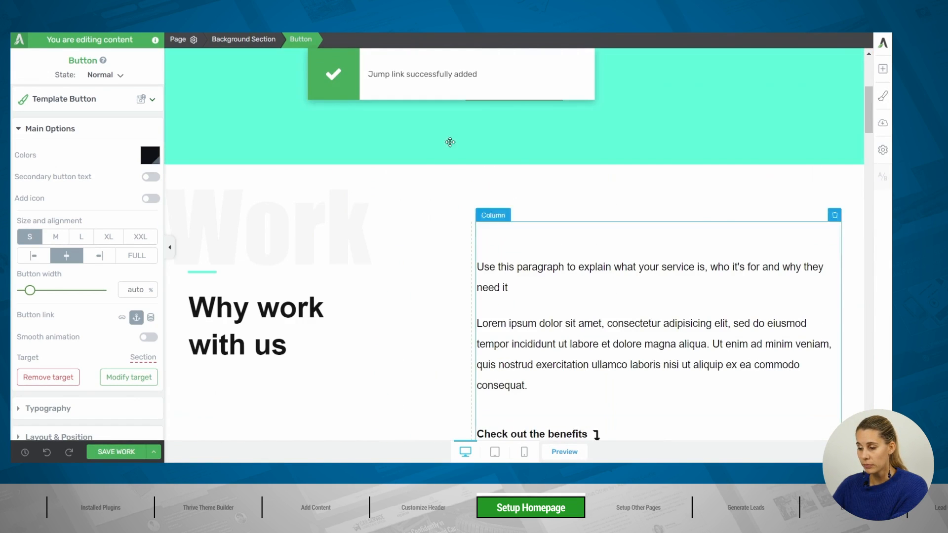
pyautogui.click(123, 452)
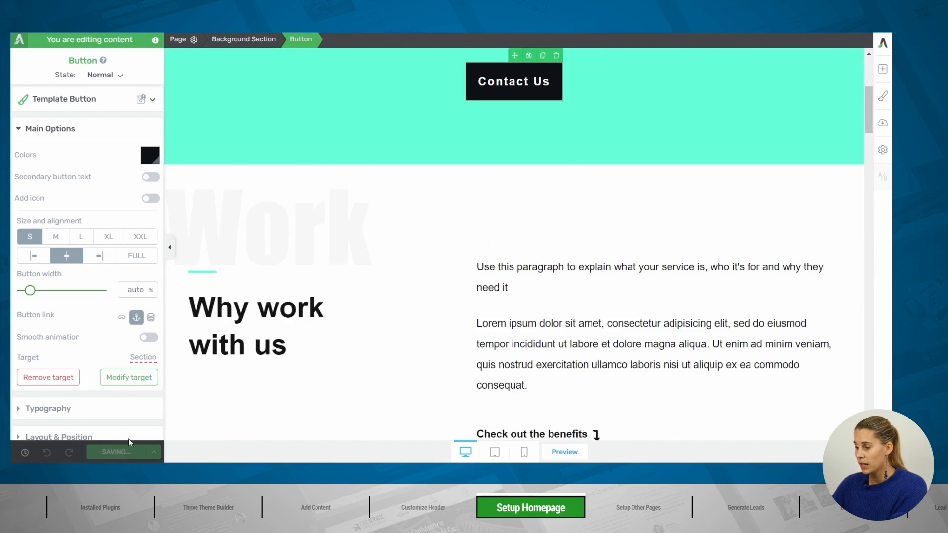
# Step: Test the Contact Us button's jump on the live homepage and turn on smooth animation for its link
pyautogui.scroll(5, 540, 220)
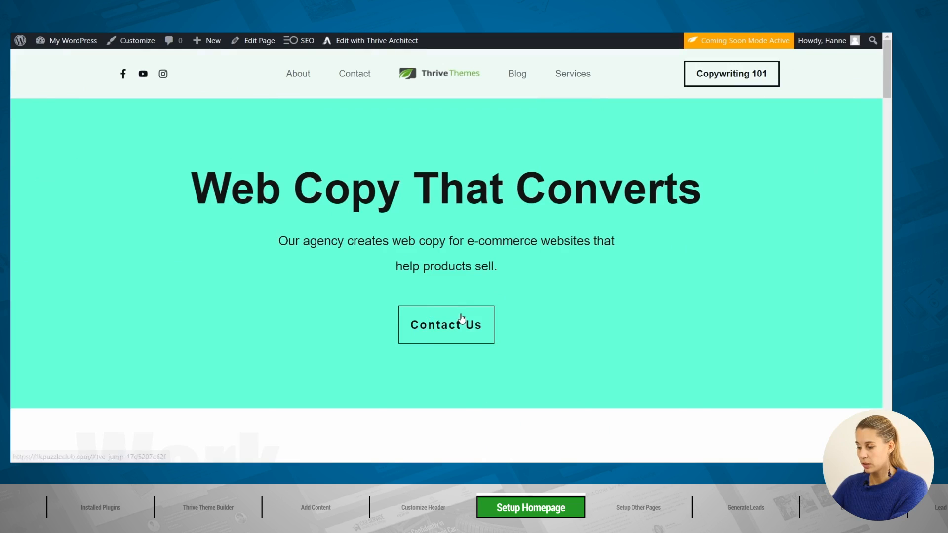
pyautogui.click(462, 324)
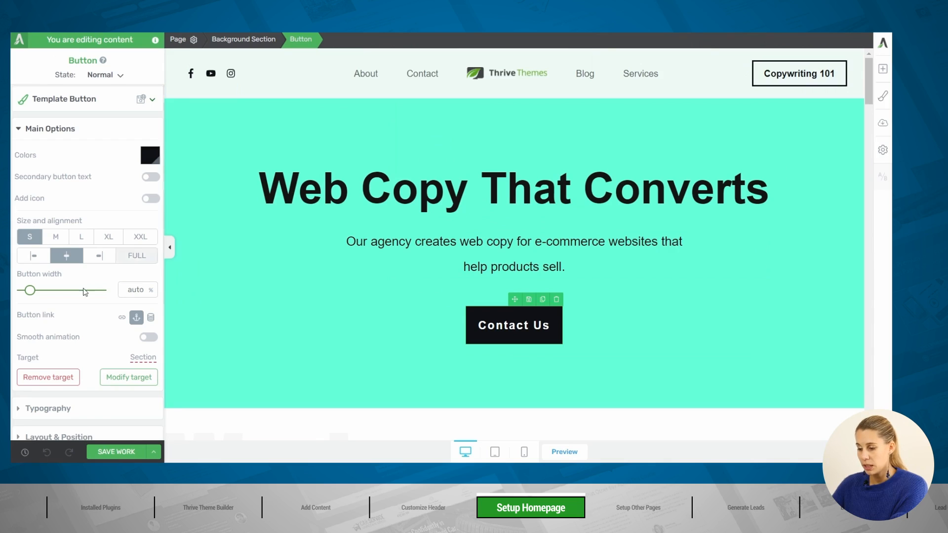
pyautogui.click(150, 338)
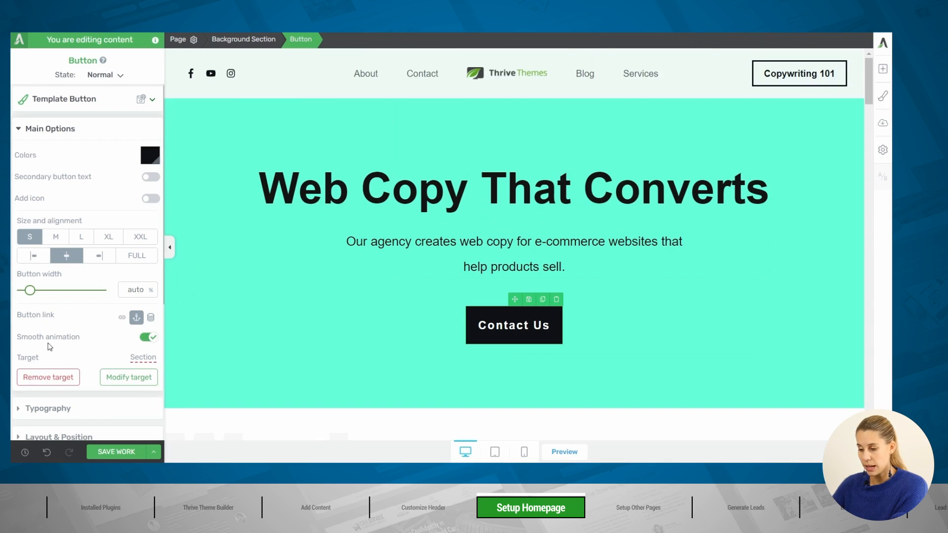
# Step: Save the page, test the Contact Us button's smooth jump on the live homepage, and return to the editor
pyautogui.click(120, 452)
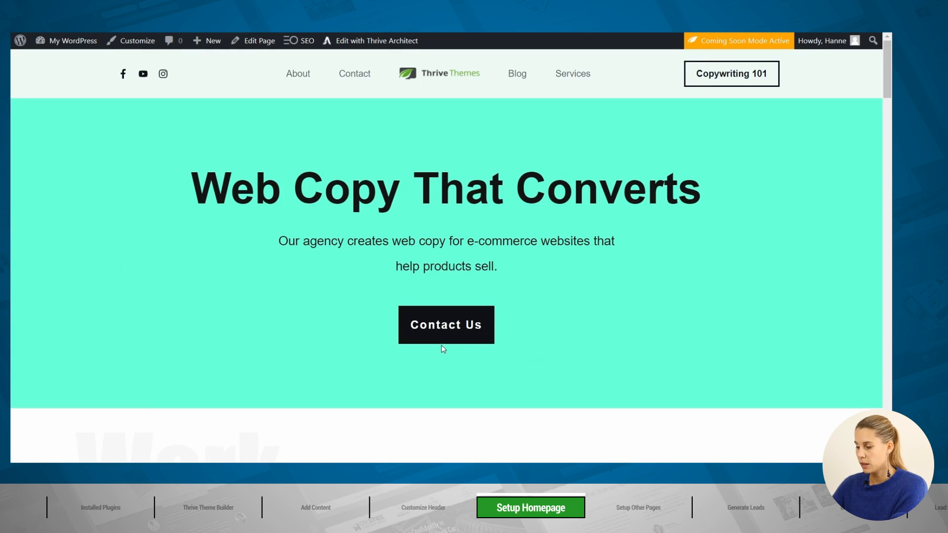
pyautogui.click(444, 339)
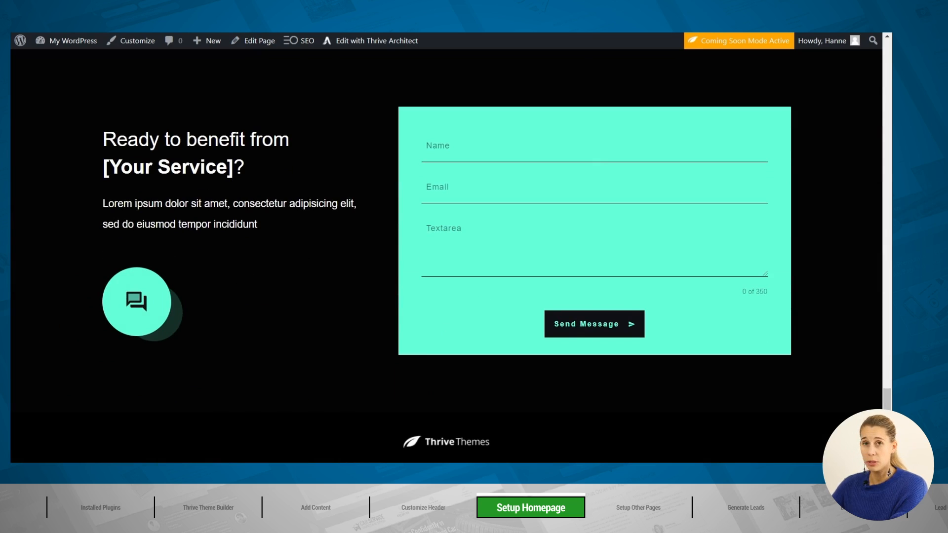
pyautogui.click(148, 31)
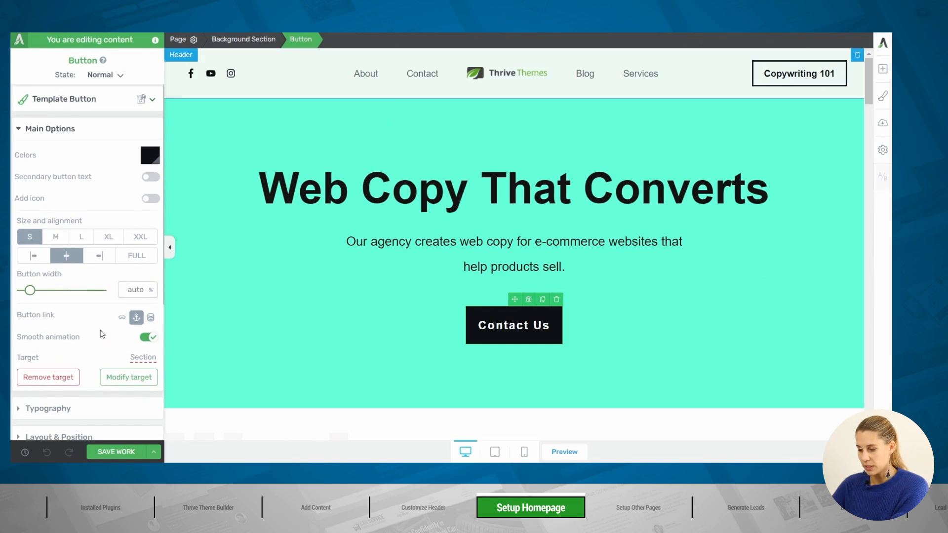
# Step: Remove the Contact Us button's jumplink target, clear its URL, and view its available popup actions without applying one
pyautogui.click(58, 379)
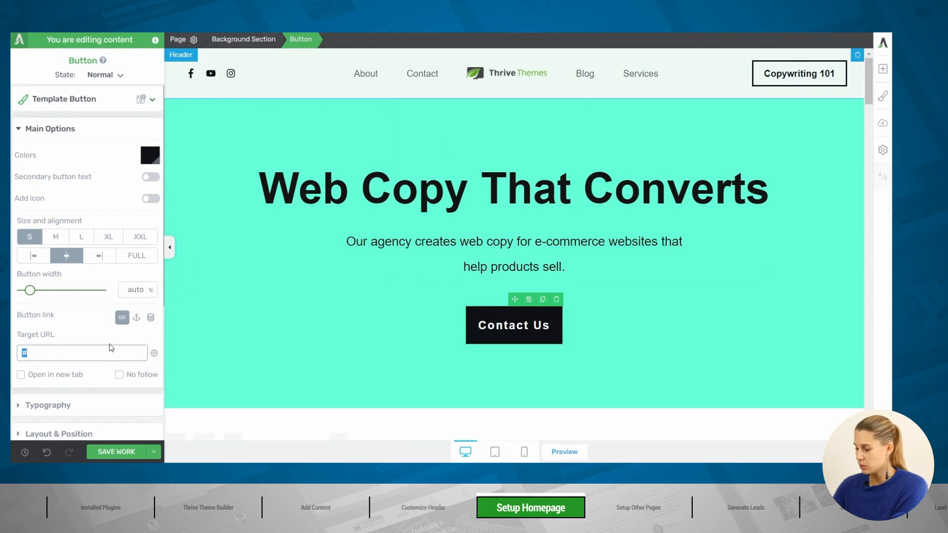
pyautogui.press('BackSpace')
pyautogui.scroll(-5, 74, 296)
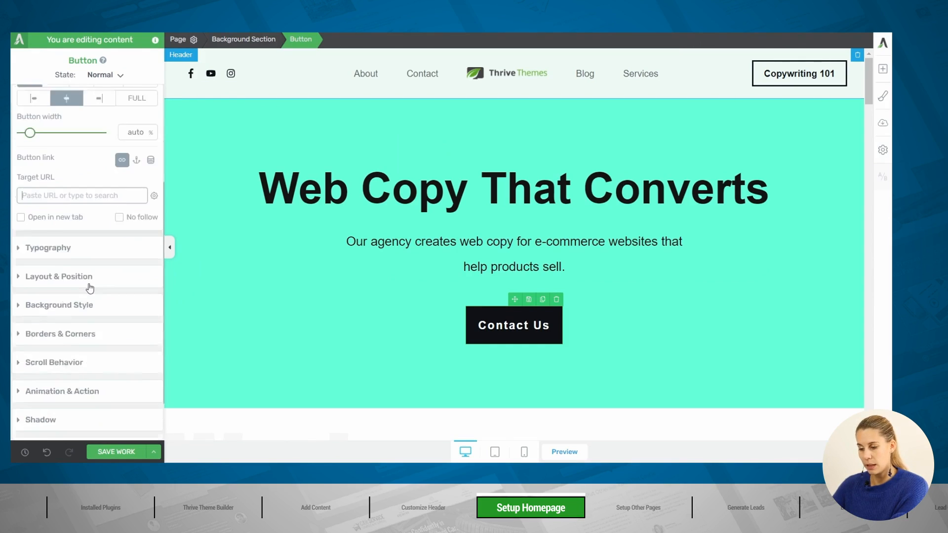
pyautogui.click(83, 340)
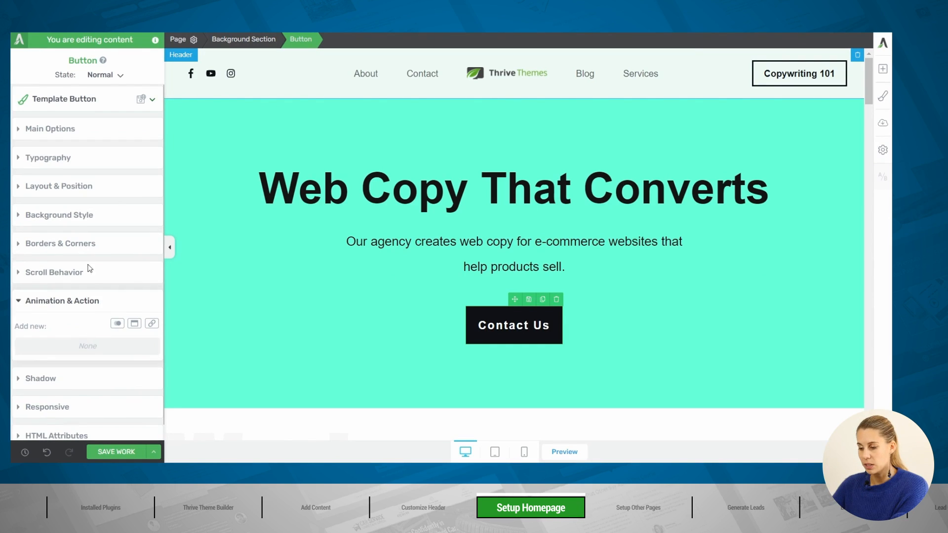
pyautogui.scroll(-1, 78, 222)
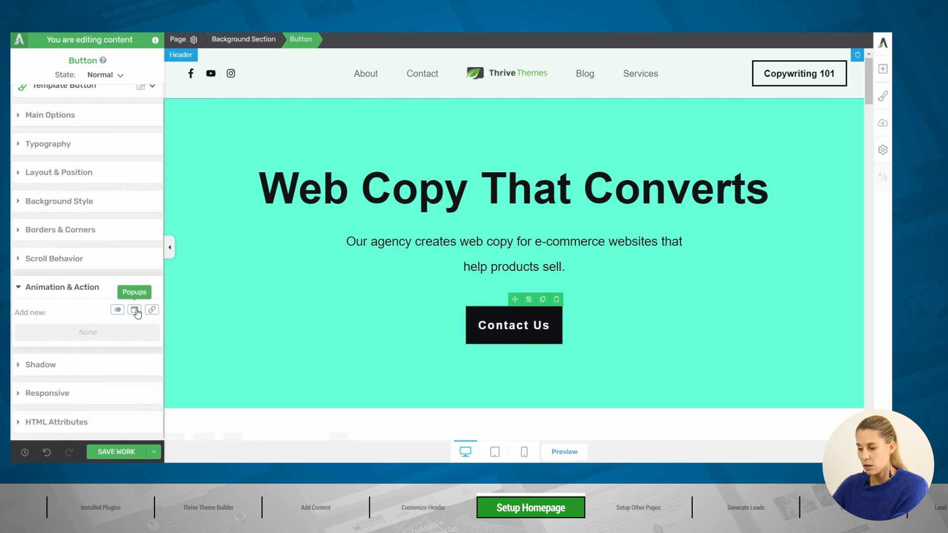
pyautogui.click(137, 312)
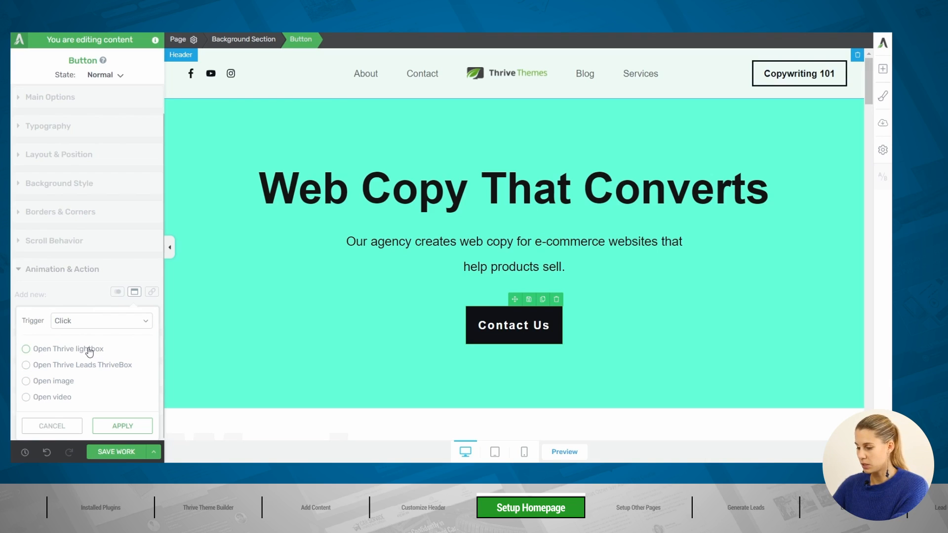
pyautogui.click(52, 426)
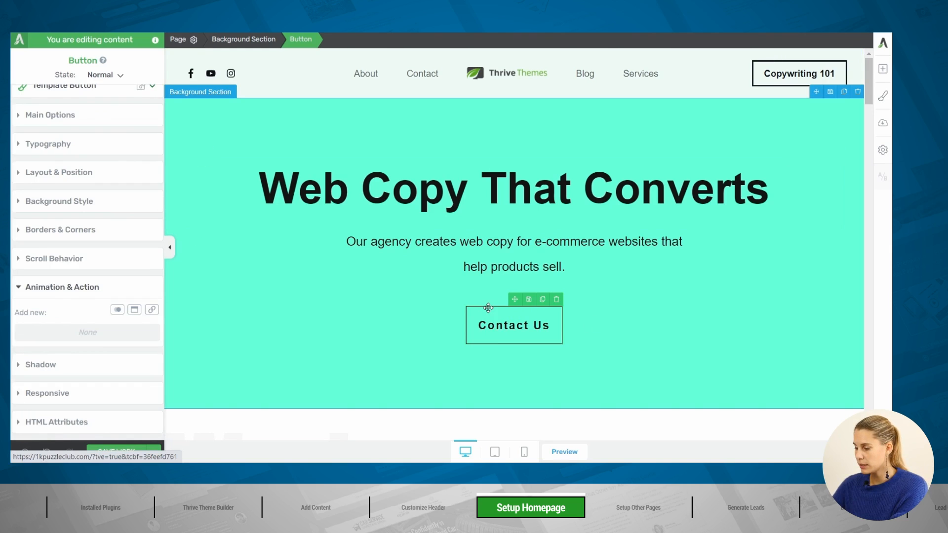
# Step: Link the Contact Us button by jumplink with smooth animation to the black background section containing the contact form
pyautogui.scroll(1, 54, 159)
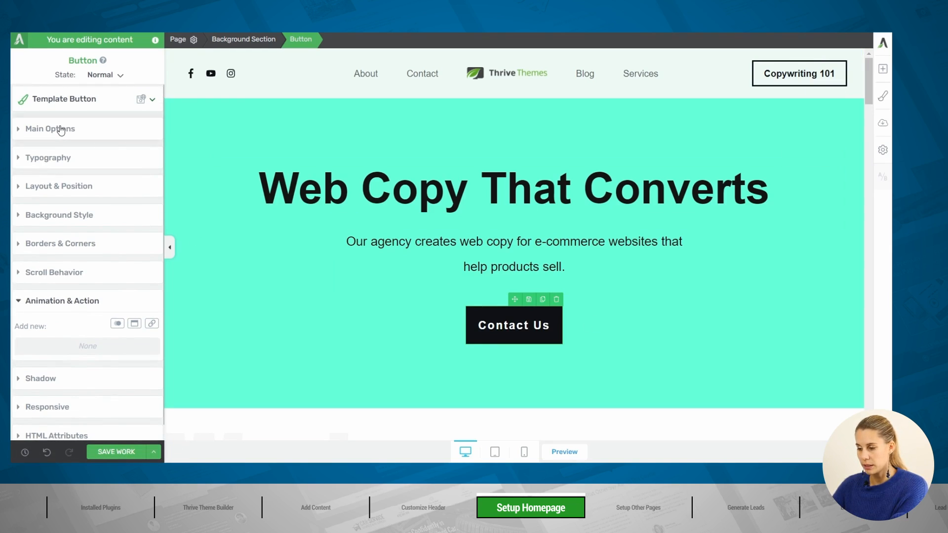
pyautogui.click(61, 128)
pyautogui.click(136, 317)
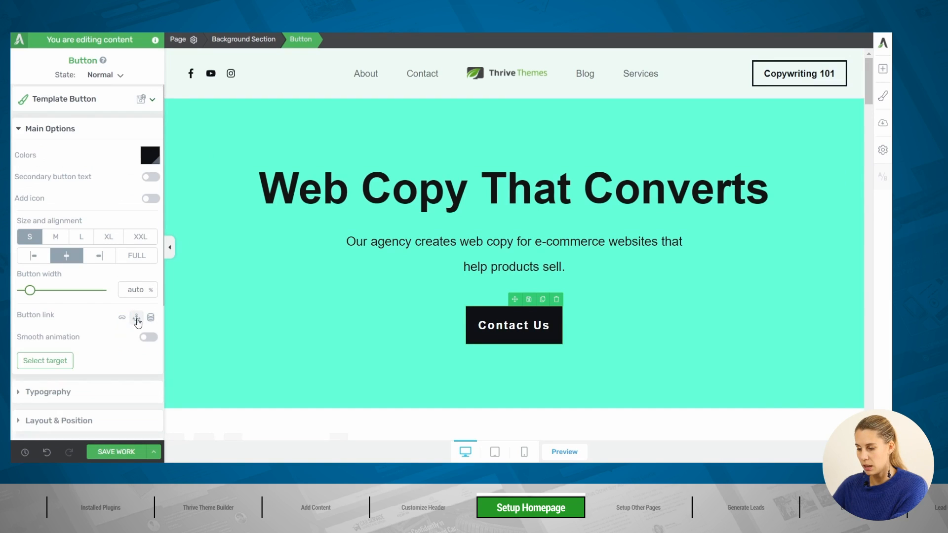
pyautogui.scroll(-2, 72, 328)
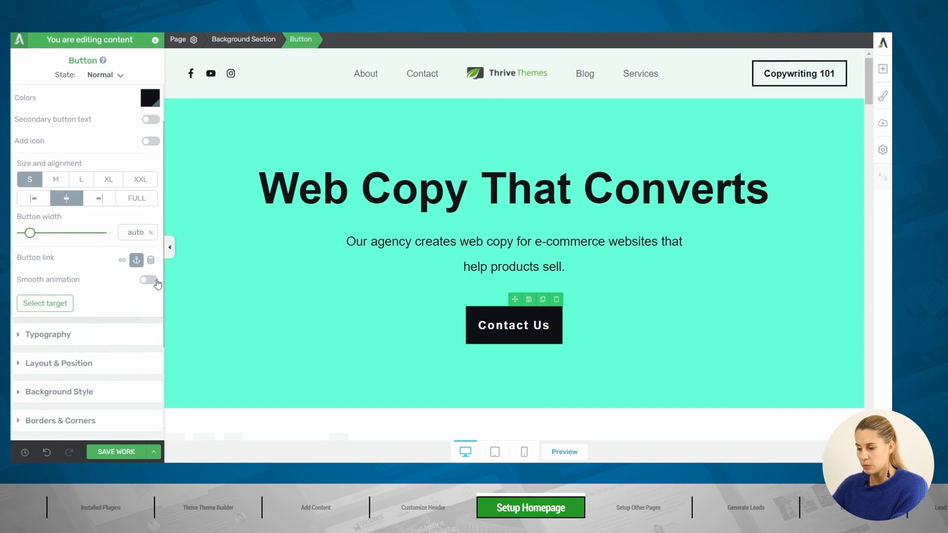
pyautogui.click(47, 303)
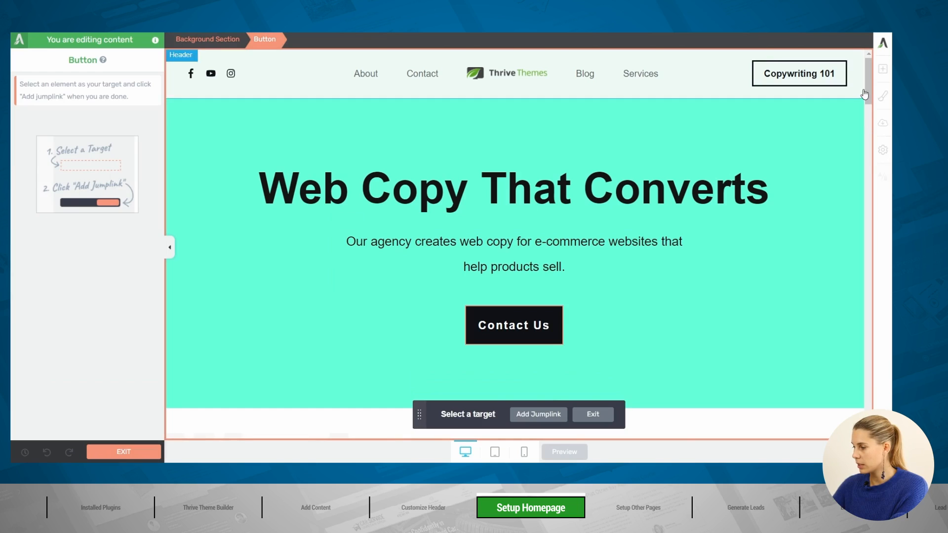
pyautogui.scroll(-15, 620, 262)
pyautogui.scroll(5, 348, 89)
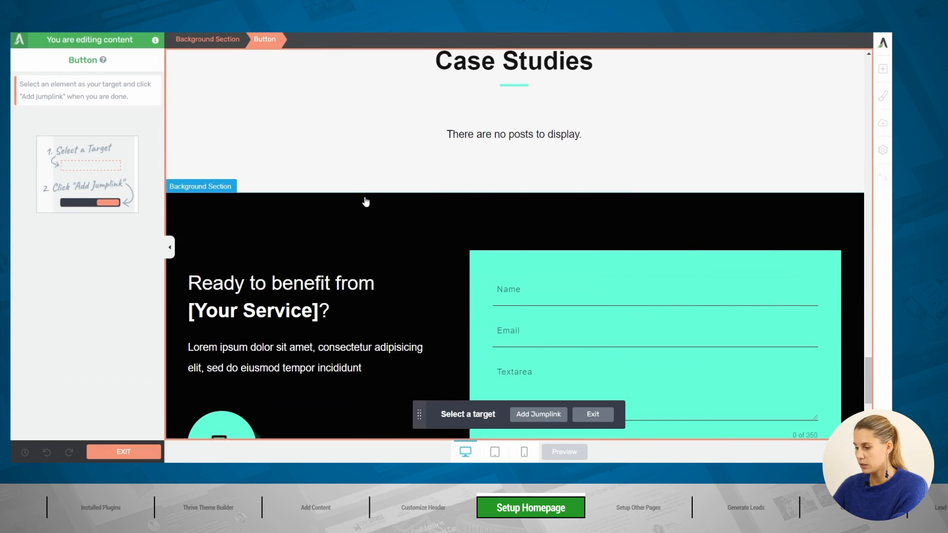
pyautogui.click(366, 201)
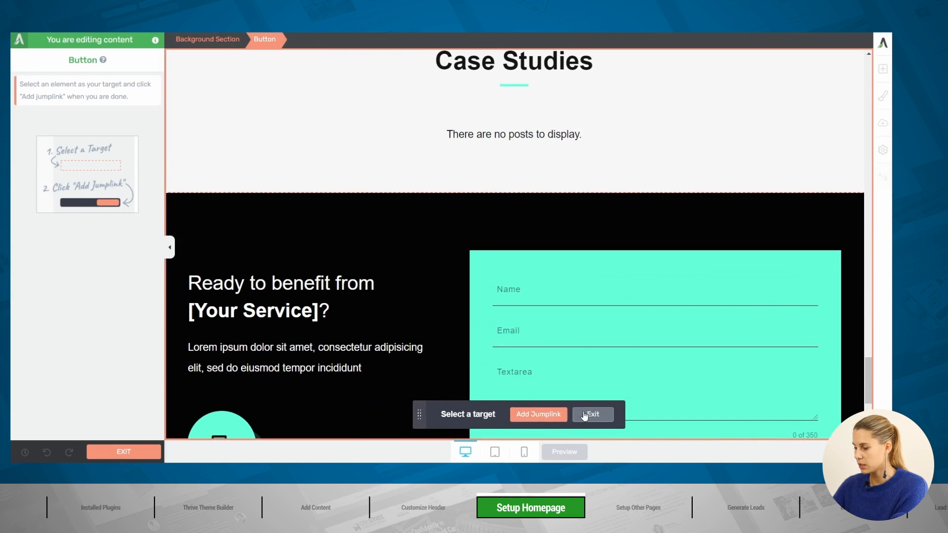
pyautogui.click(545, 420)
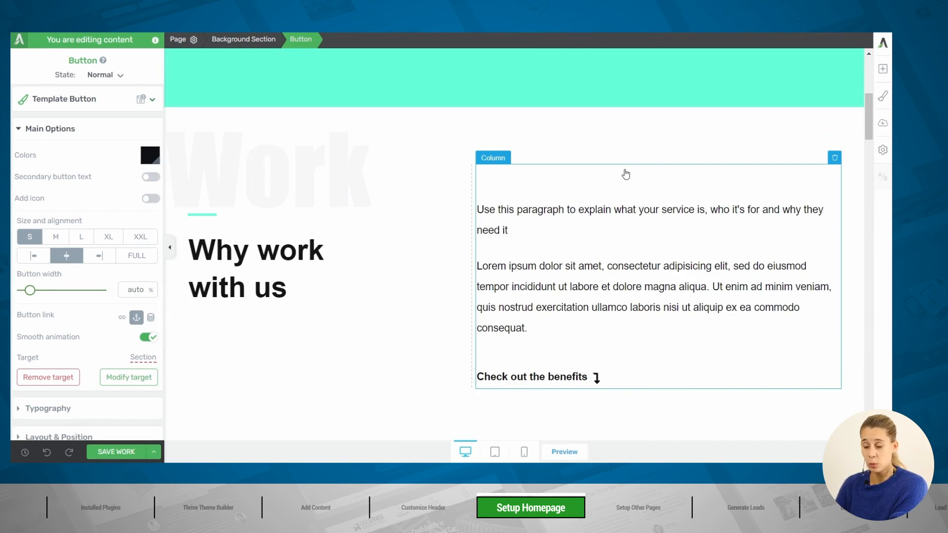
pyautogui.click(373, 173)
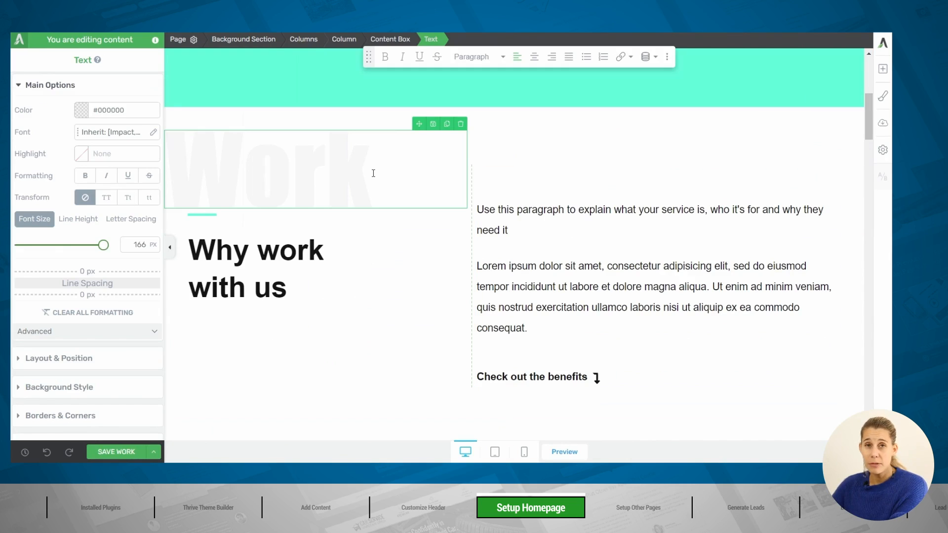
pyautogui.scroll(-1, 374, 173)
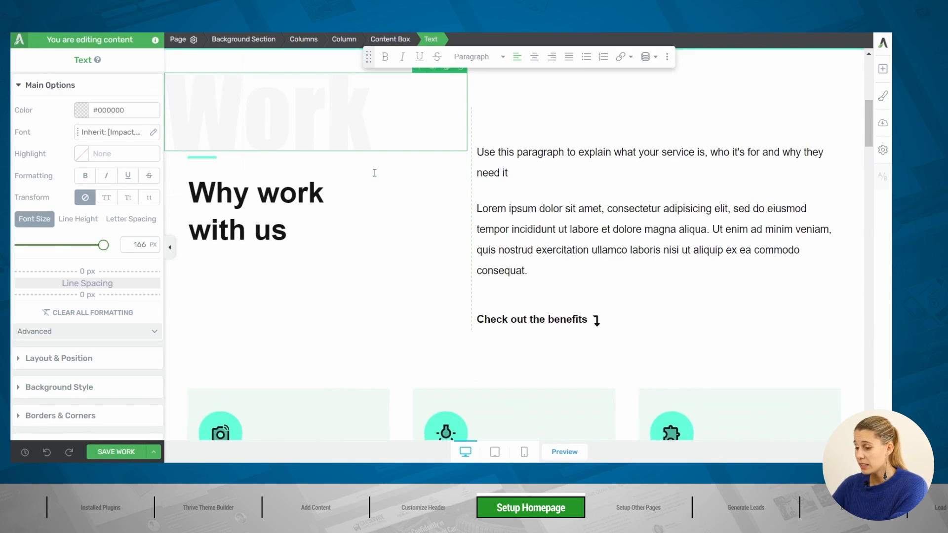
pyautogui.click(548, 154)
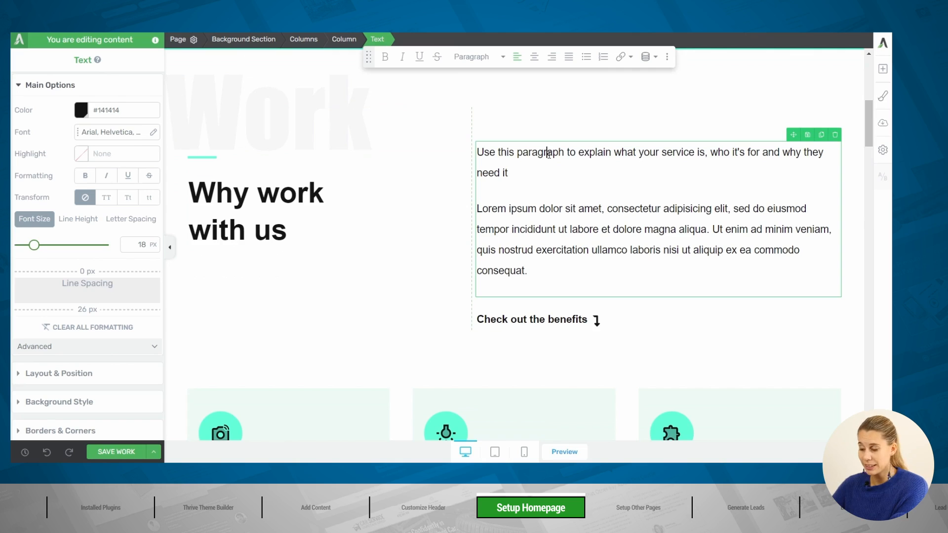
# Step: Replace the camera icon of the first benefit box with the local_florist-duotone flower icon from the icon library
pyautogui.scroll(-5, 549, 154)
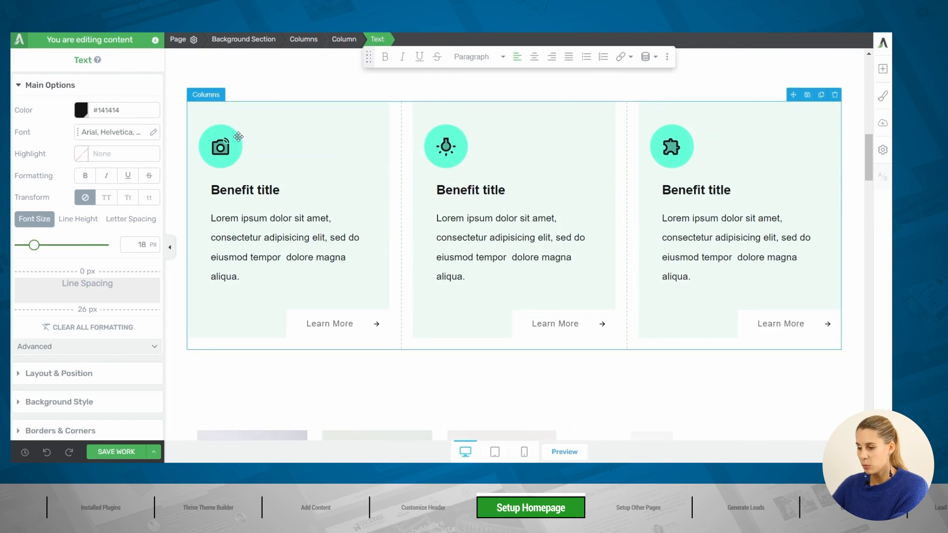
pyautogui.click(221, 145)
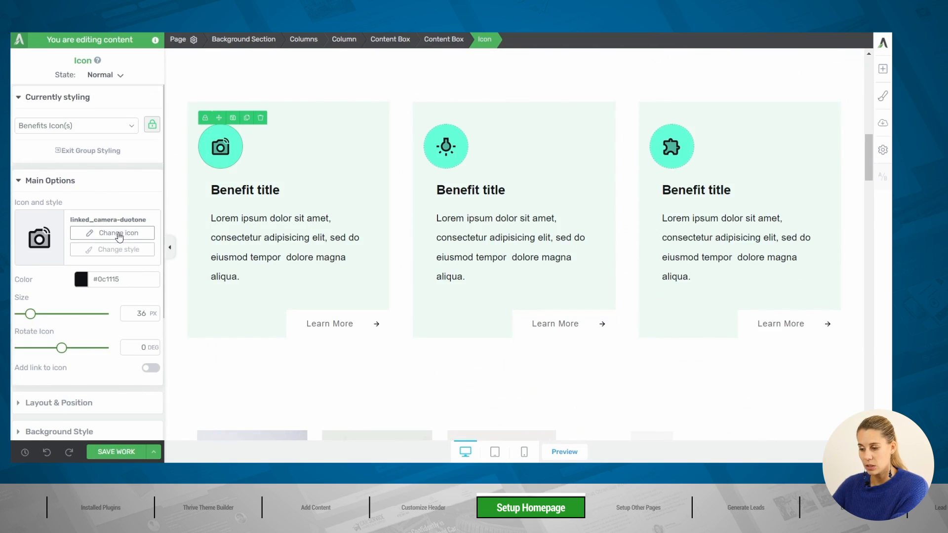
pyautogui.click(117, 236)
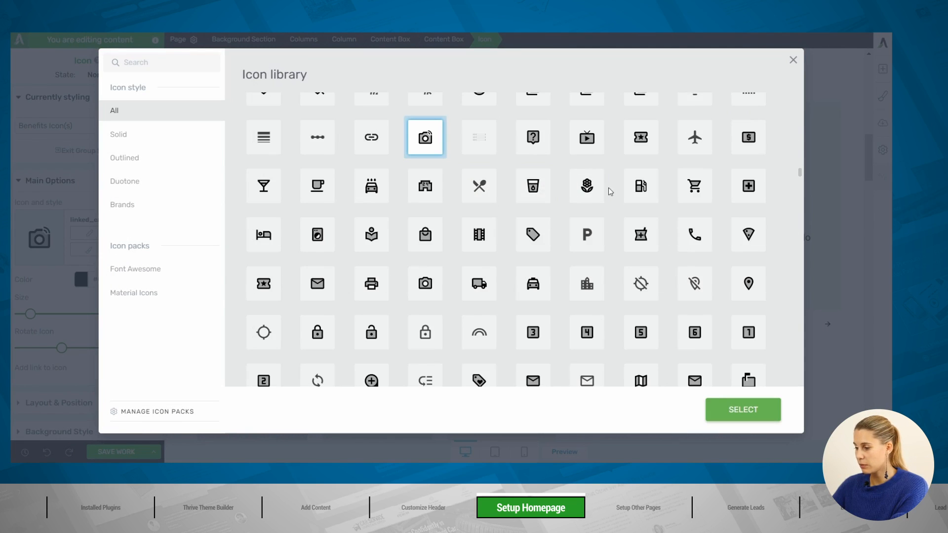
pyautogui.click(591, 192)
pyautogui.click(754, 413)
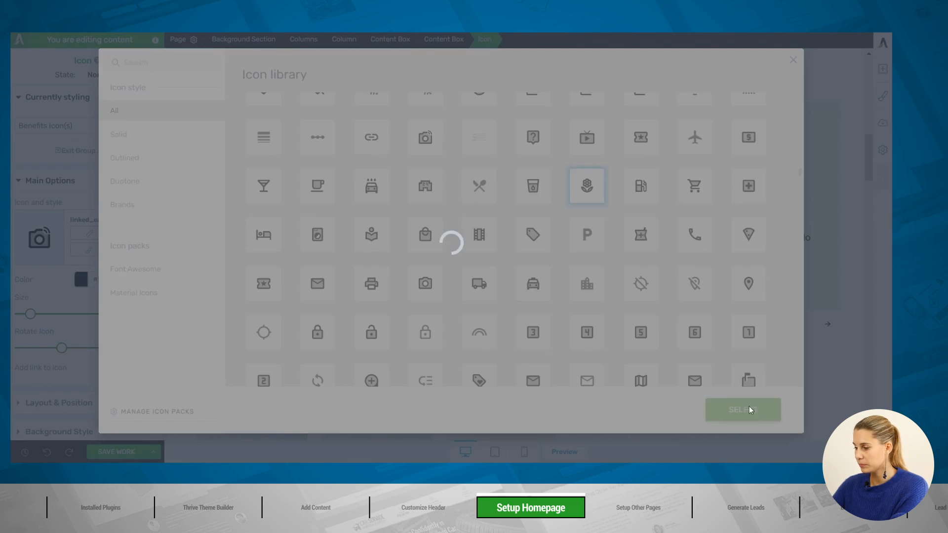
# Step: Open the team image gallery's selection, view the media library images available to add, and close it without changes
pyautogui.scroll(-5, 406, 175)
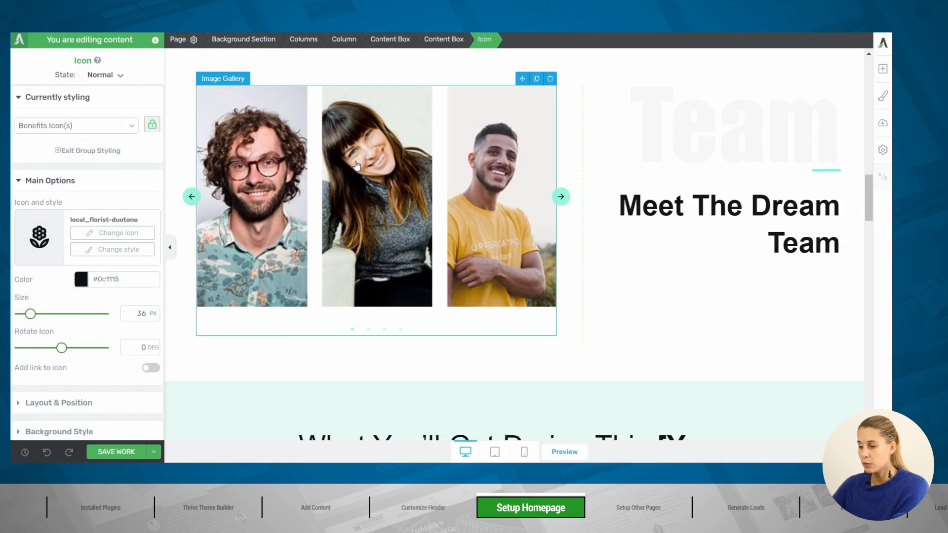
pyautogui.click(314, 143)
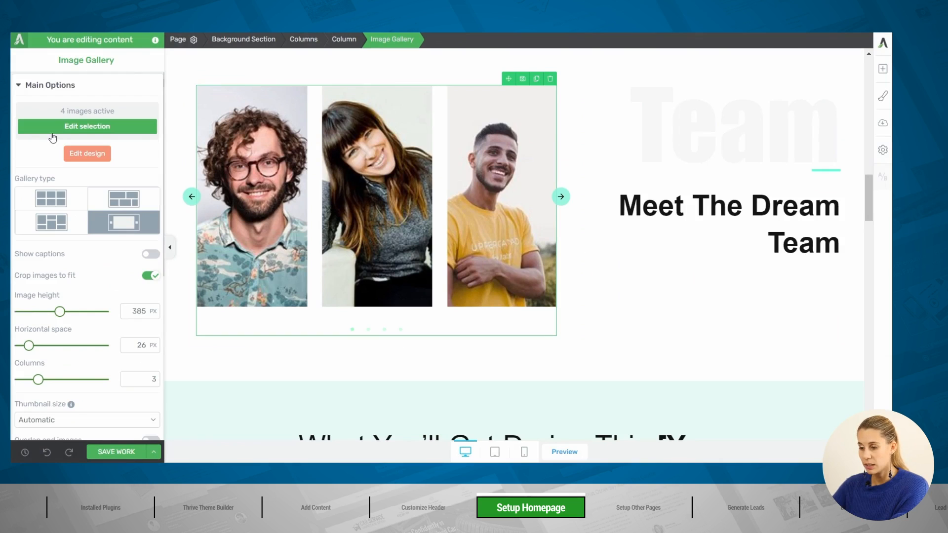
pyautogui.click(81, 128)
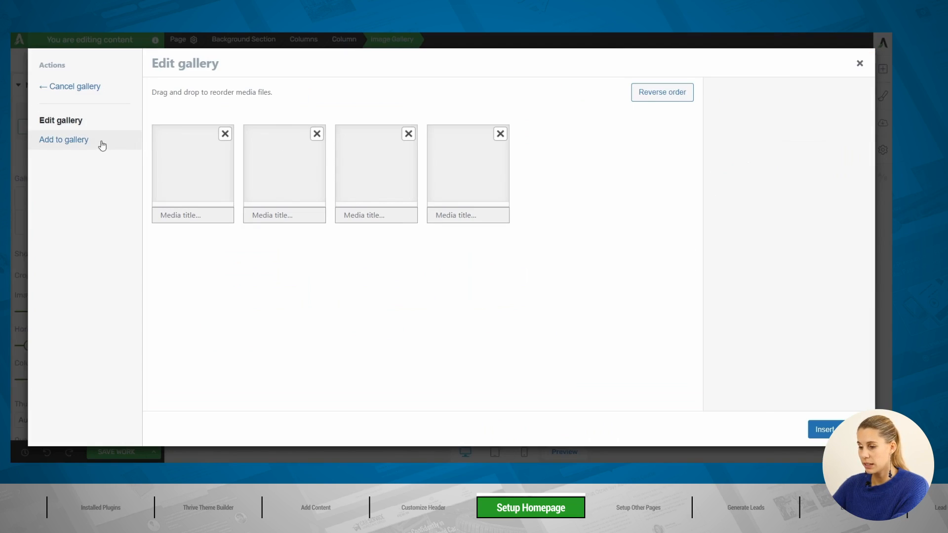
pyautogui.click(88, 143)
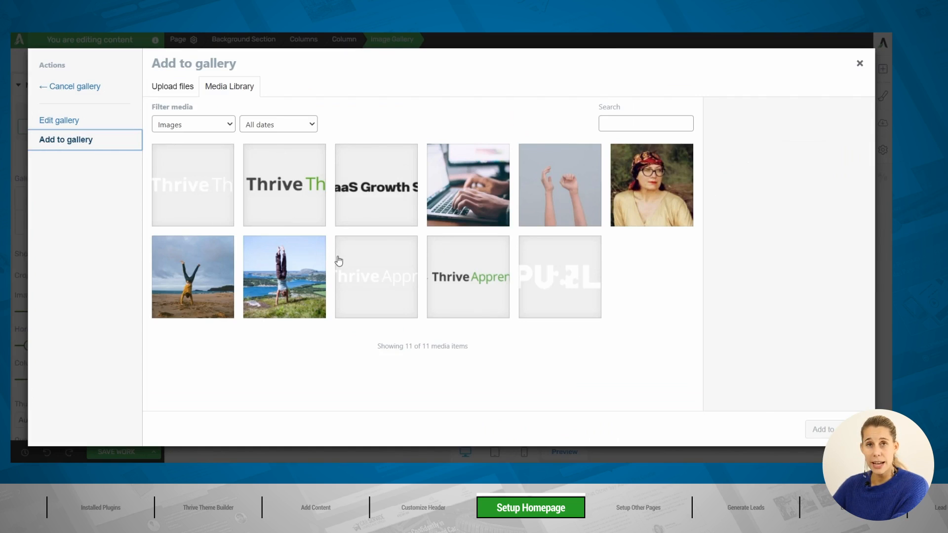
pyautogui.click(860, 64)
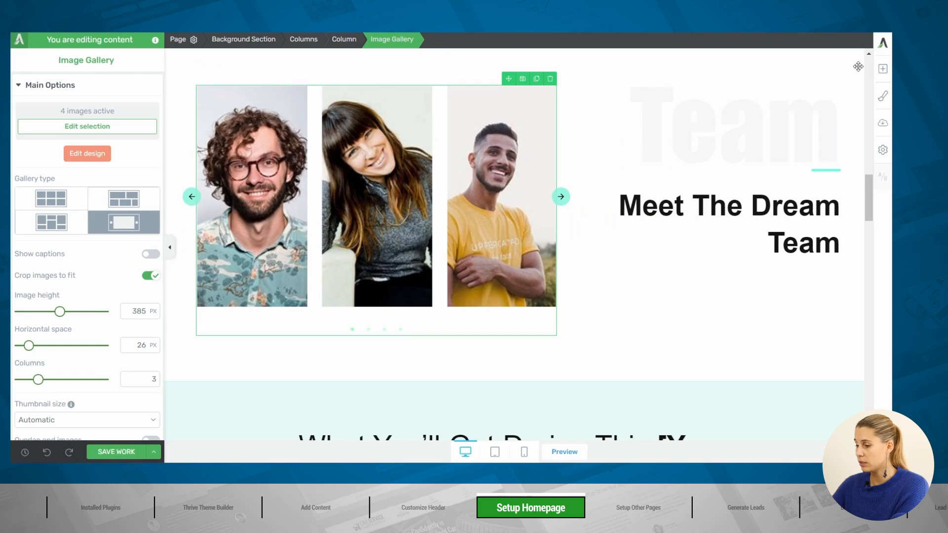
pyautogui.scroll(-10, 454, 205)
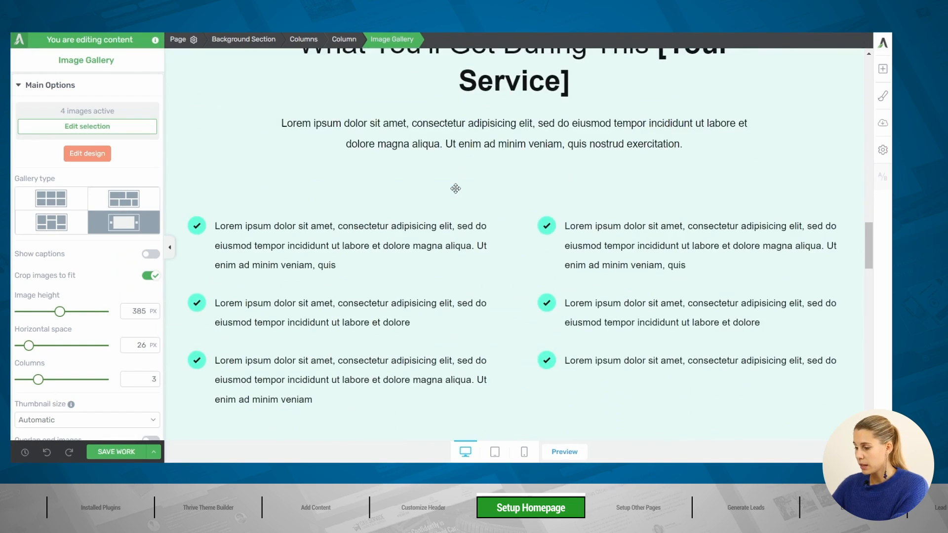
pyautogui.scroll(-4, 454, 177)
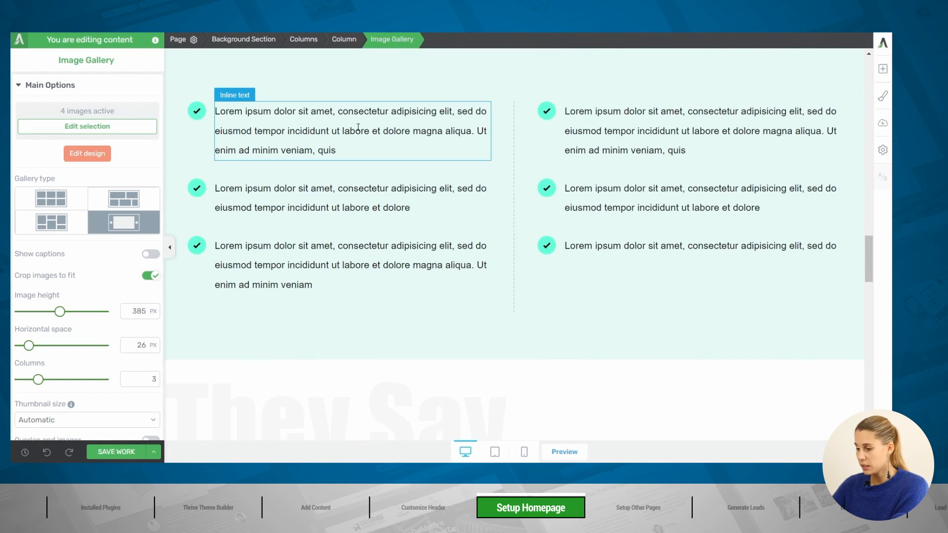
pyautogui.scroll(-10, 359, 128)
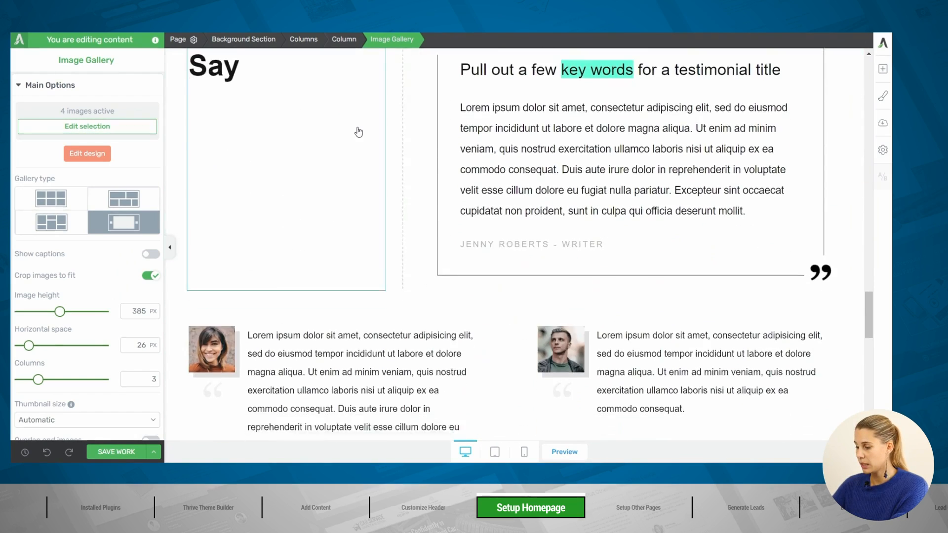
pyautogui.scroll(-7, 358, 129)
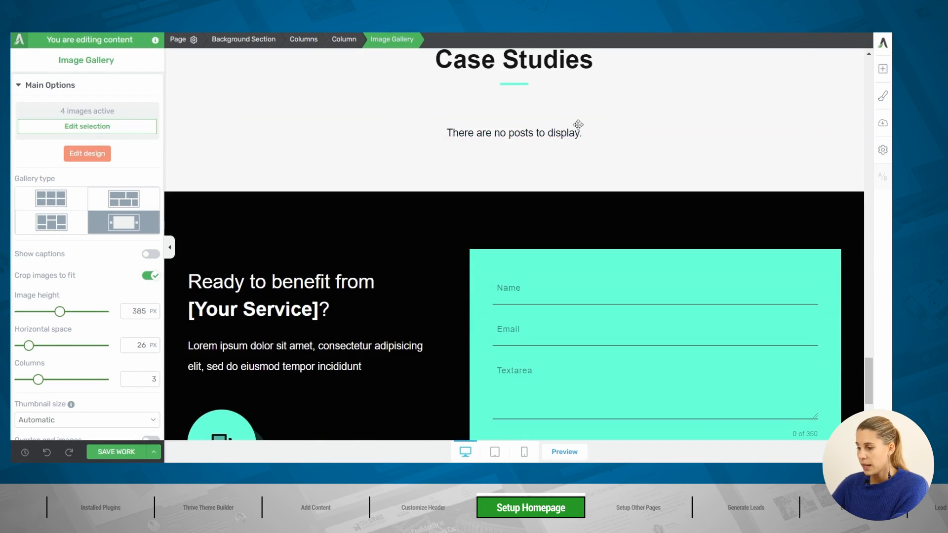
# Step: Select the post list under the Case Studies heading to view its display and filter options
pyautogui.scroll(3, 531, 150)
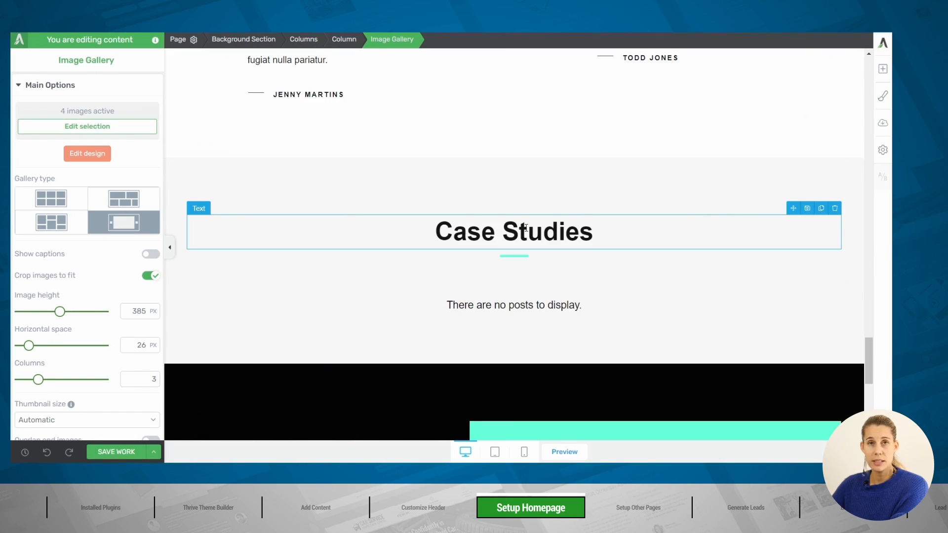
pyautogui.click(335, 303)
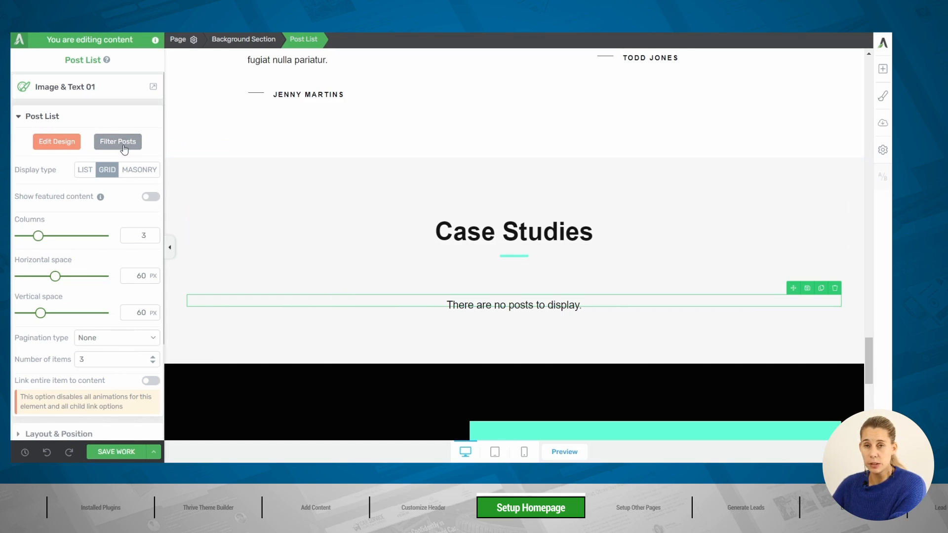
# Step: Select the contact form beside "Ready to benefit from [Your Service]?" and choose Email as the connection for its leads
pyautogui.scroll(-5, 386, 281)
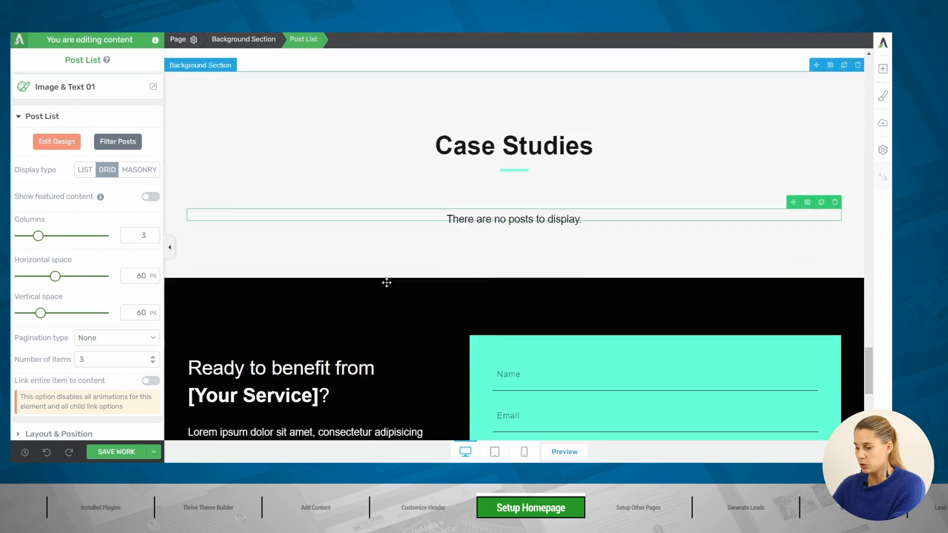
pyautogui.scroll(-3, 387, 282)
pyautogui.scroll(2, 386, 282)
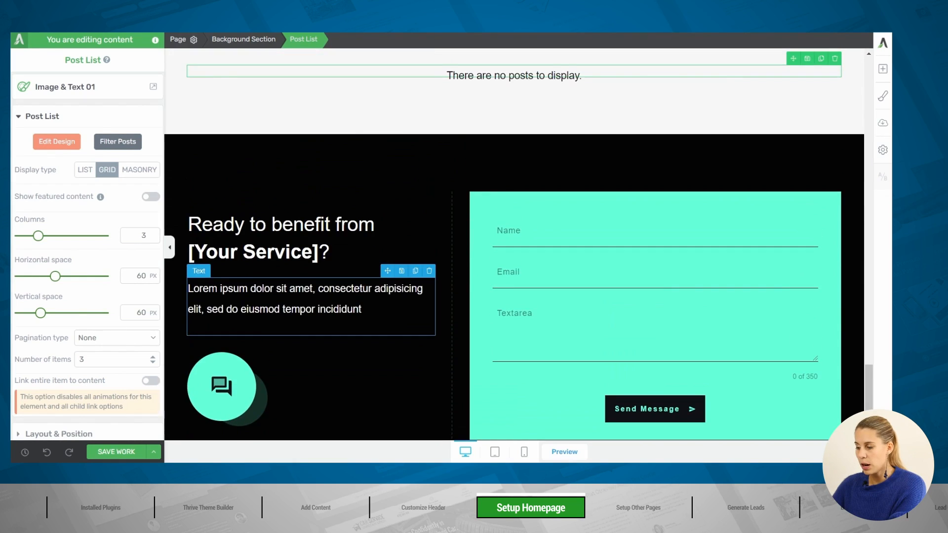
pyautogui.scroll(-2, 387, 281)
pyautogui.scroll(-1, 548, 250)
pyautogui.click(583, 241)
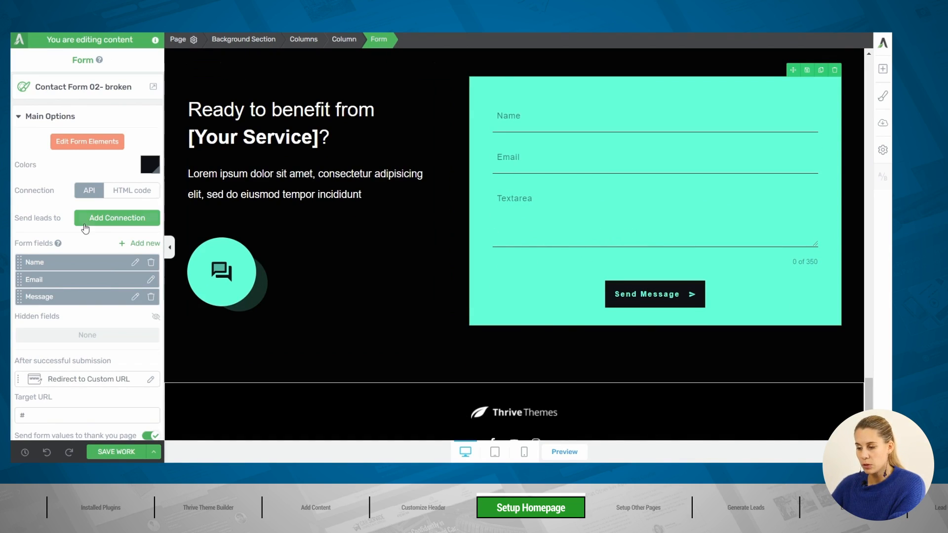
pyautogui.click(96, 224)
pyautogui.click(92, 258)
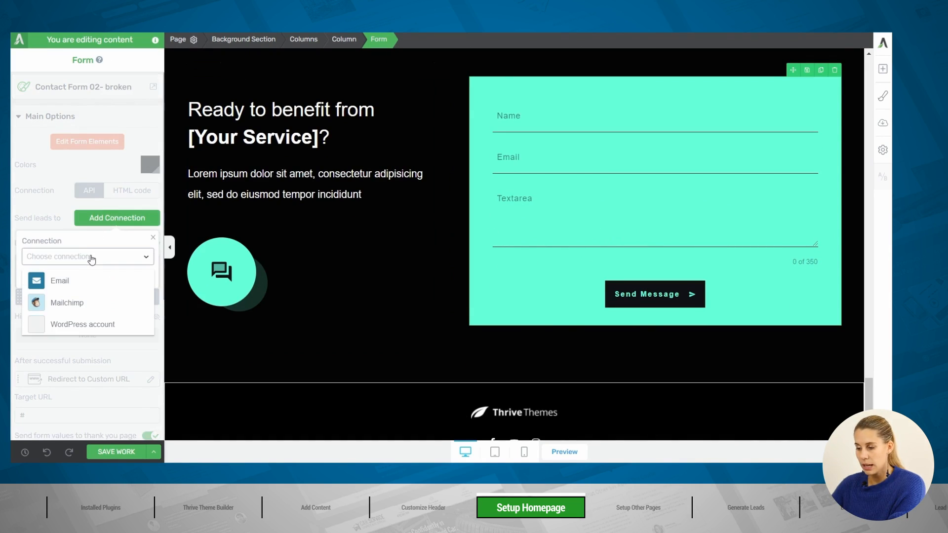
pyautogui.click(80, 286)
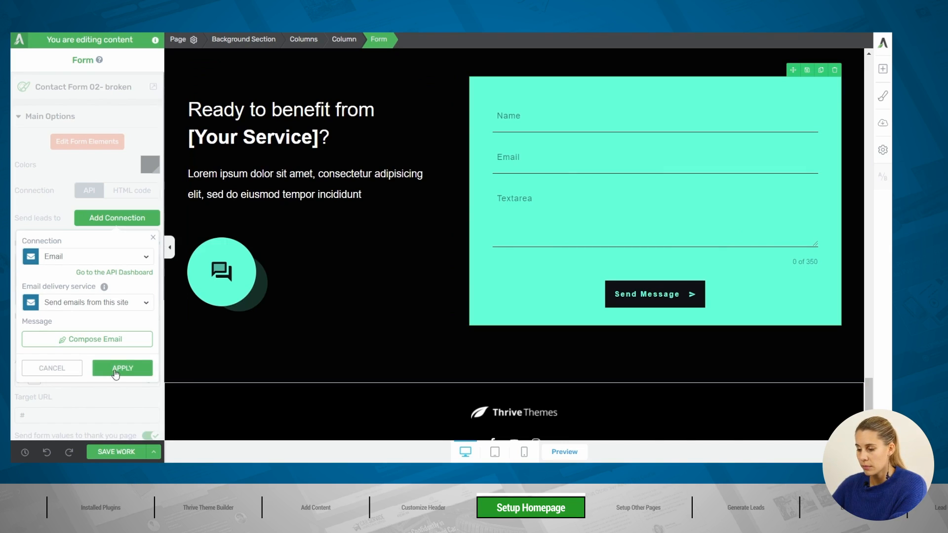
# Step: Review the notification email message without changing it, and apply the Email connection to the contact form
pyautogui.click(100, 345)
pyautogui.scroll(-2, 386, 247)
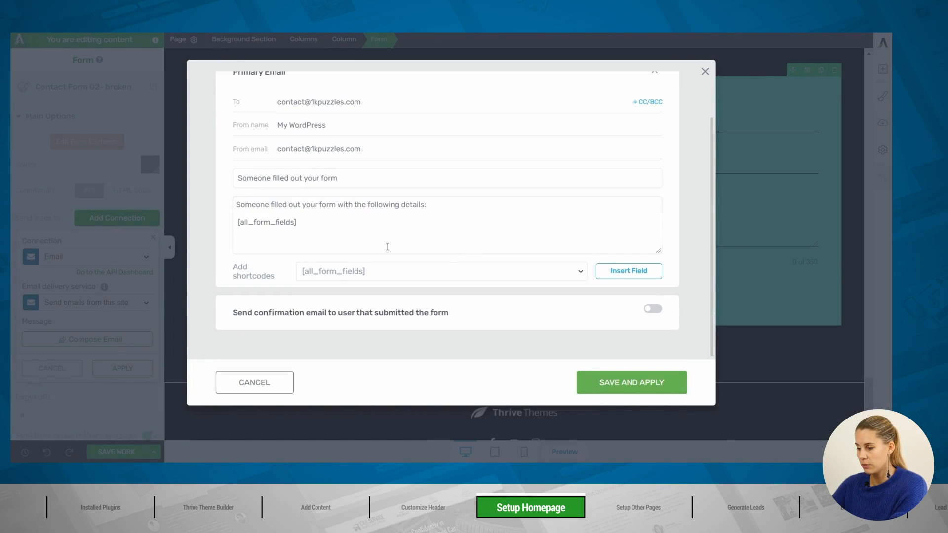
pyautogui.scroll(2, 387, 246)
pyautogui.scroll(-2, 696, 106)
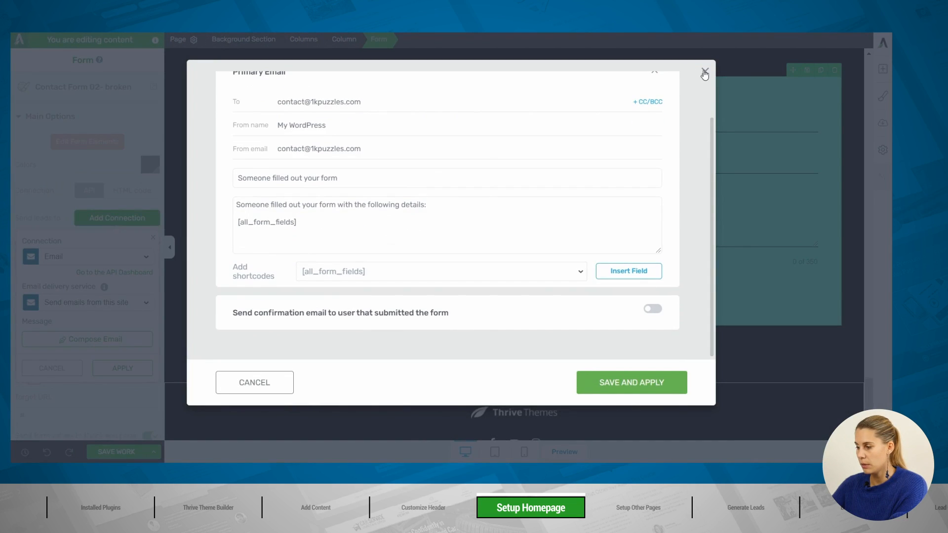
pyautogui.click(706, 71)
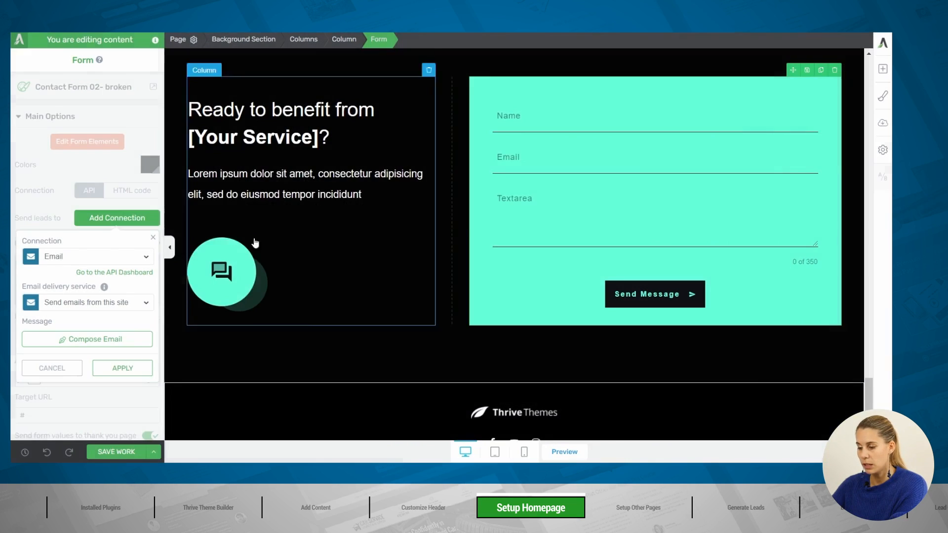
pyautogui.click(120, 372)
# Step: Change the contact form's action after successful submission to Show success notification
pyautogui.scroll(-3, 91, 237)
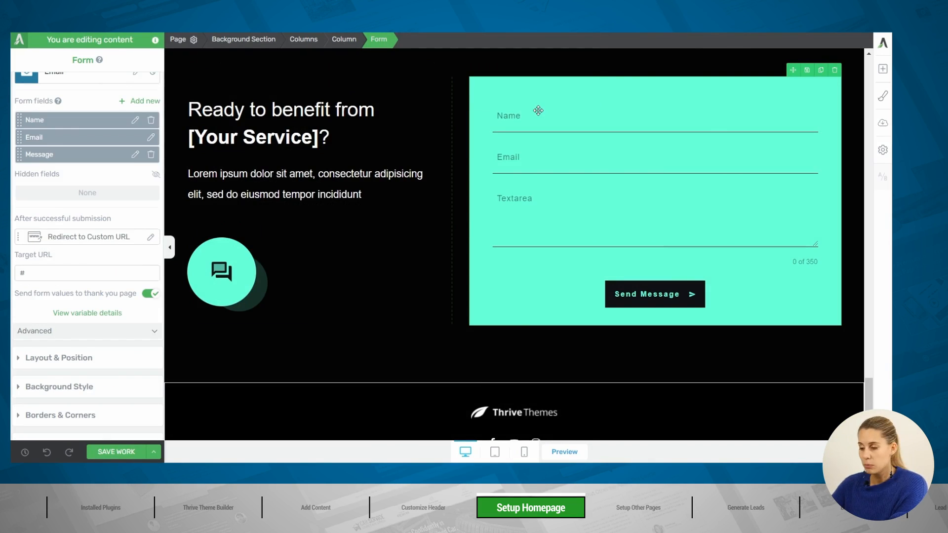
pyautogui.click(121, 242)
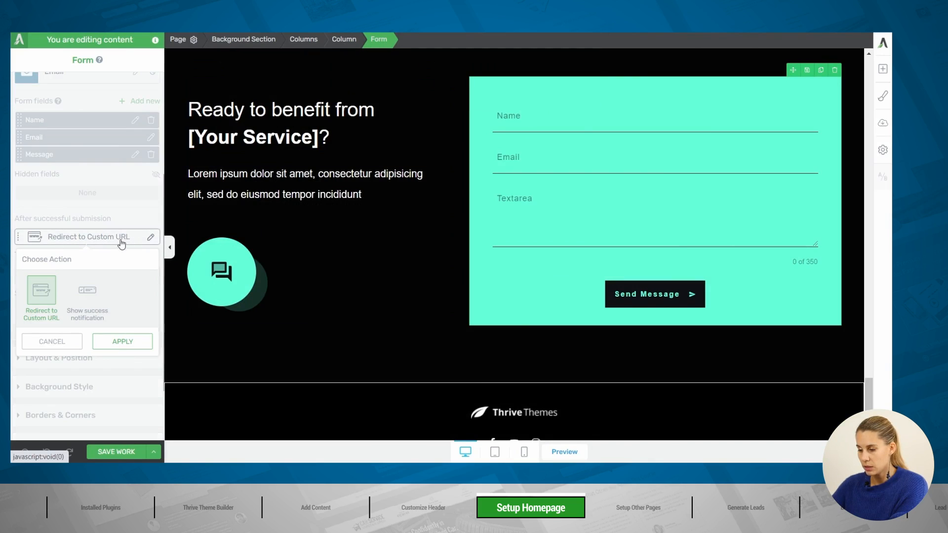
pyautogui.click(83, 299)
pyautogui.click(132, 340)
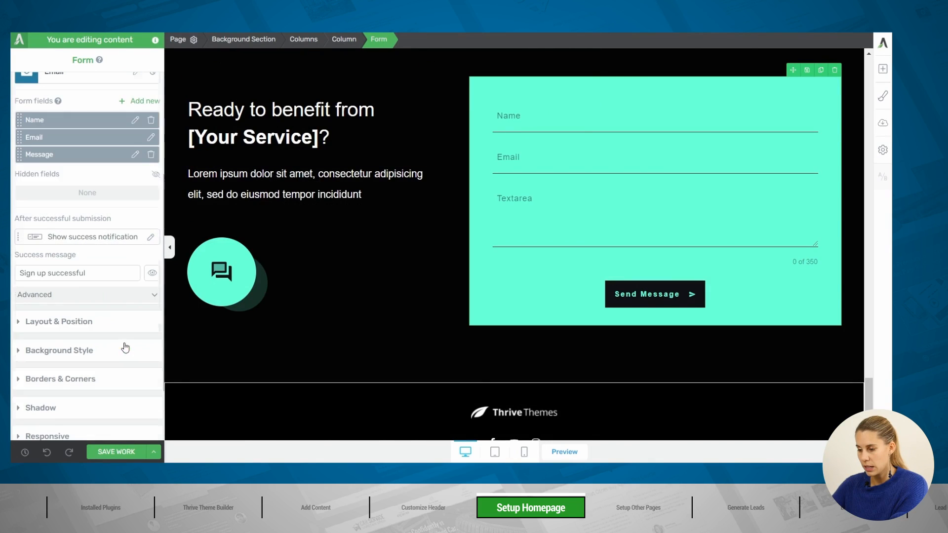
# Step: Set the form's success message to "Thank you we received you message" and preview the notification
pyautogui.click(101, 270)
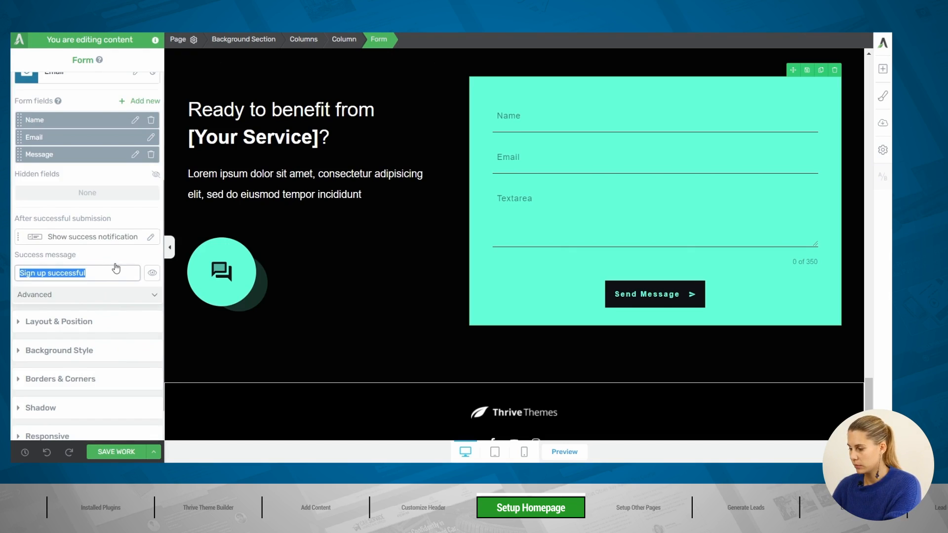
pyautogui.write('Thank you ')
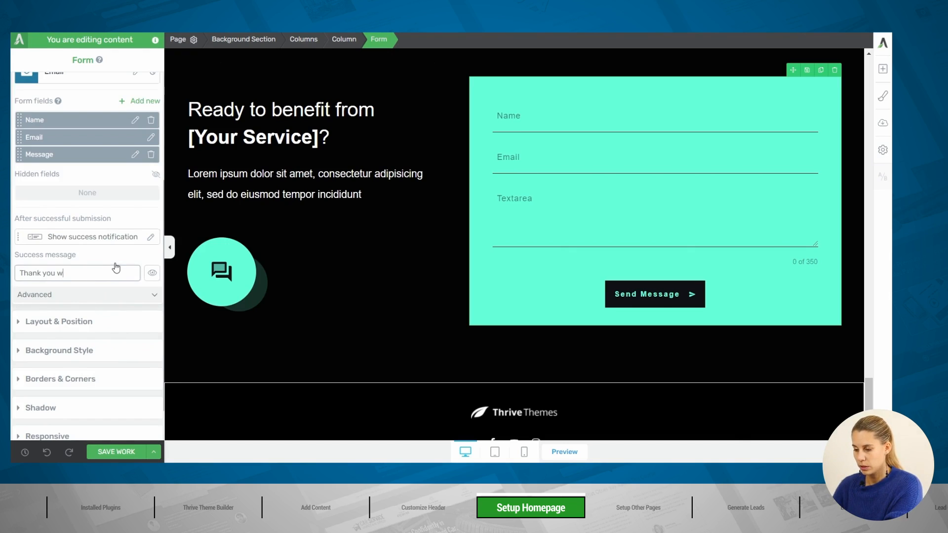
pyautogui.write('we receive')
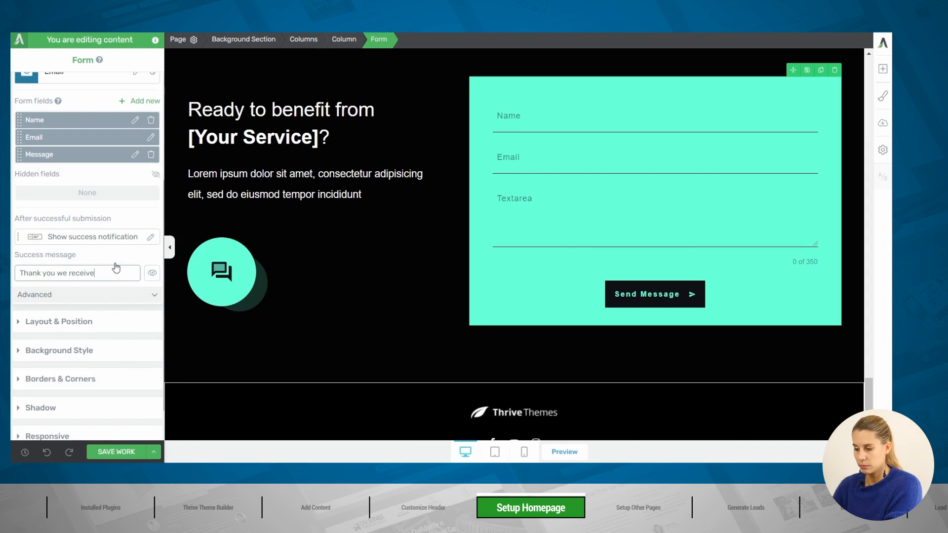
pyautogui.write('d you me')
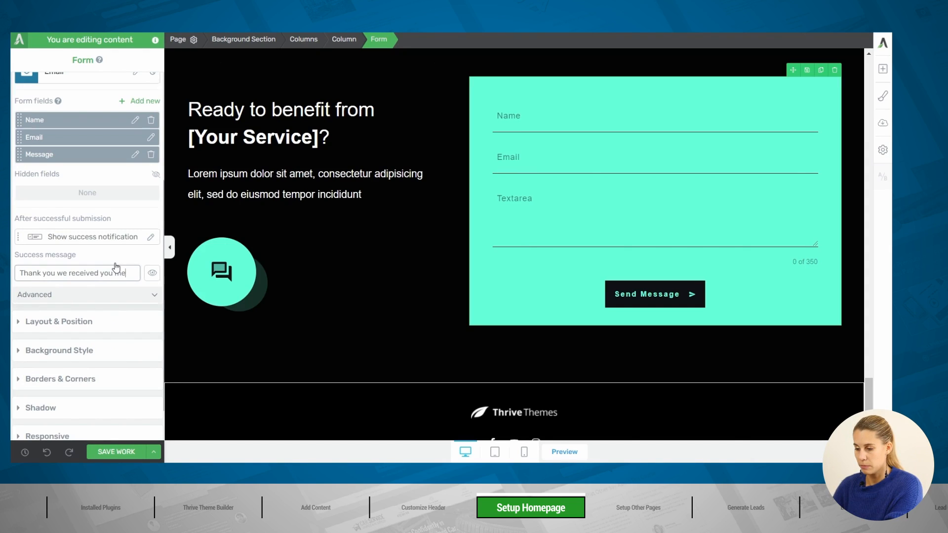
pyautogui.write('ssage')
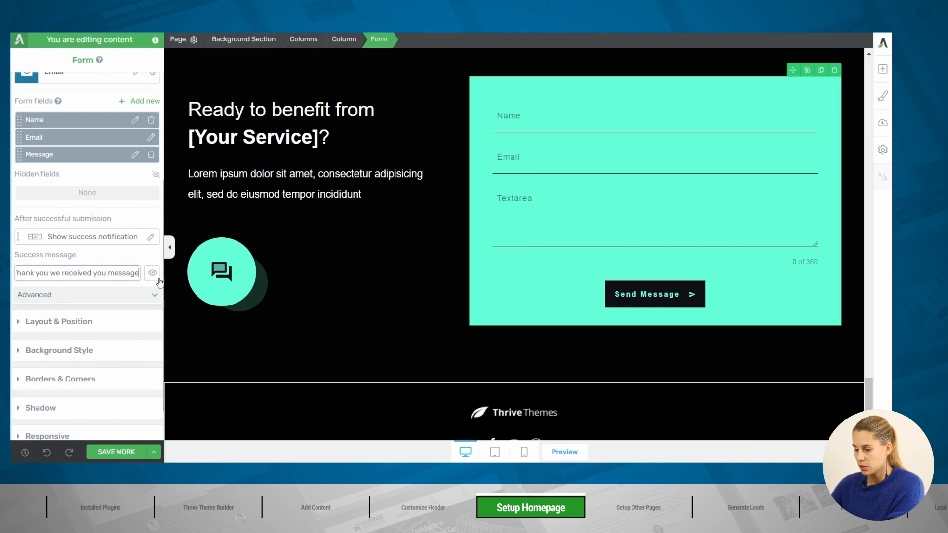
pyautogui.click(153, 274)
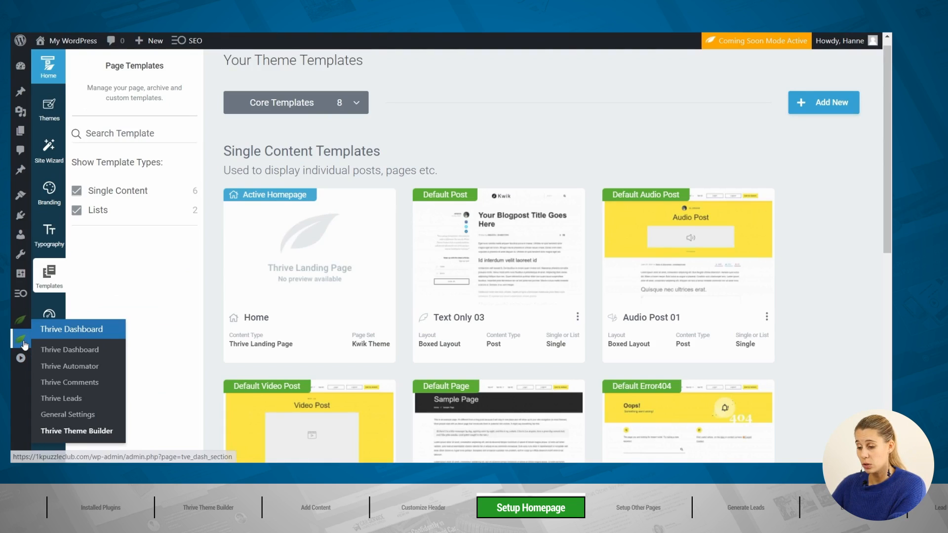
# Step: Open Notification Toasts in the Thrive Dashboard's Global Elements and examine the active and custom toast templates
pyautogui.click(54, 339)
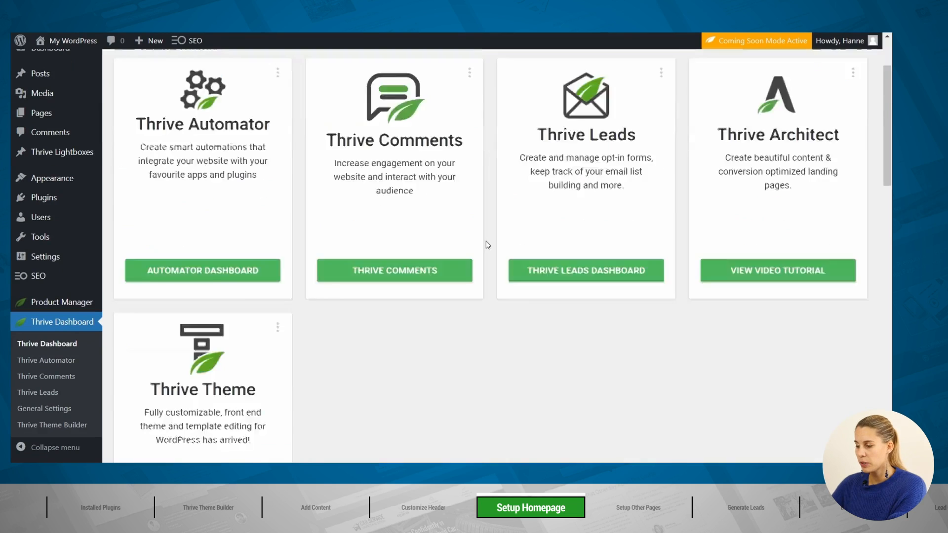
pyautogui.scroll(-10, 486, 242)
pyautogui.scroll(-3, 488, 245)
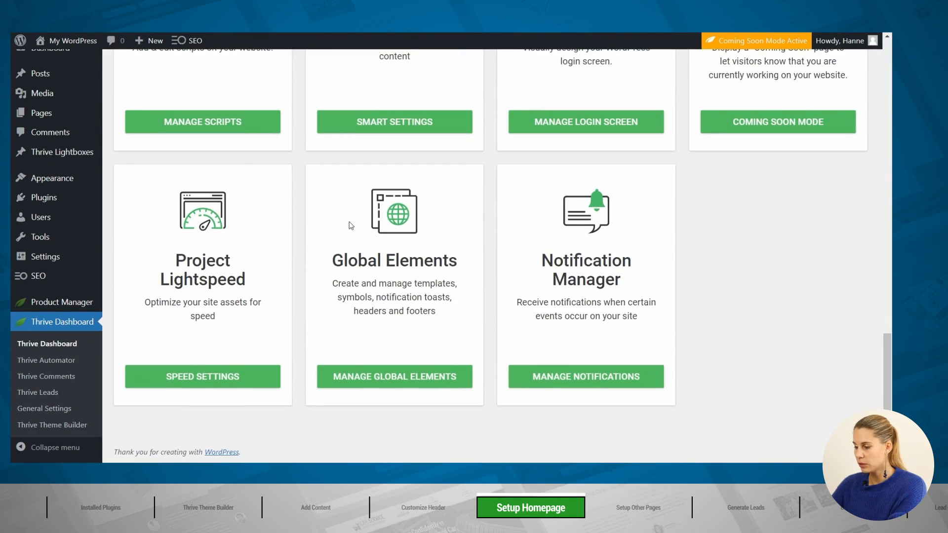
pyautogui.click(404, 377)
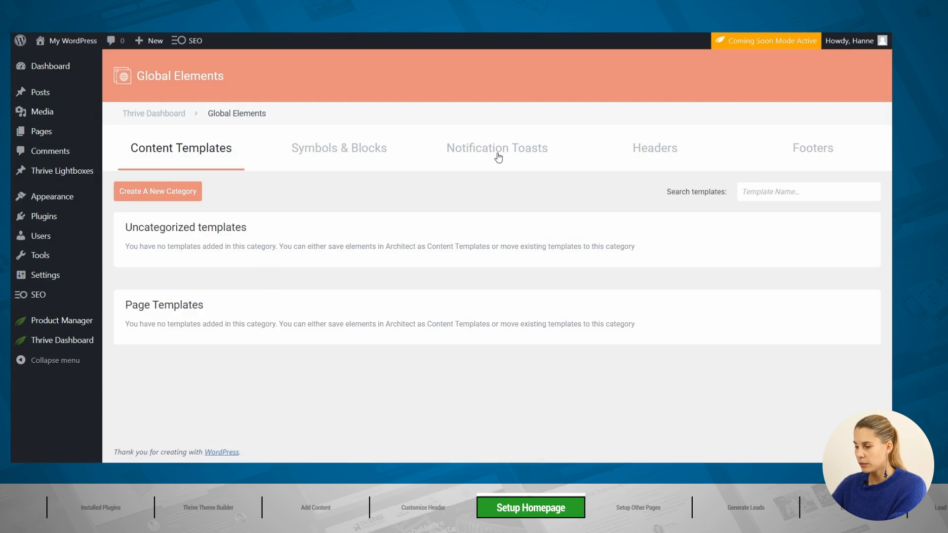
pyautogui.click(498, 156)
pyautogui.scroll(-5, 235, 321)
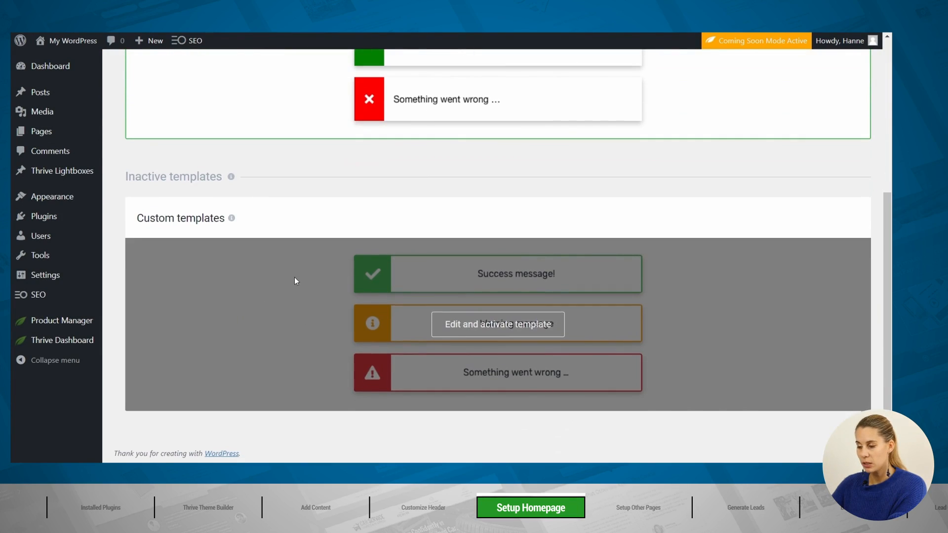
pyautogui.scroll(3, 295, 276)
pyautogui.scroll(-3, 295, 275)
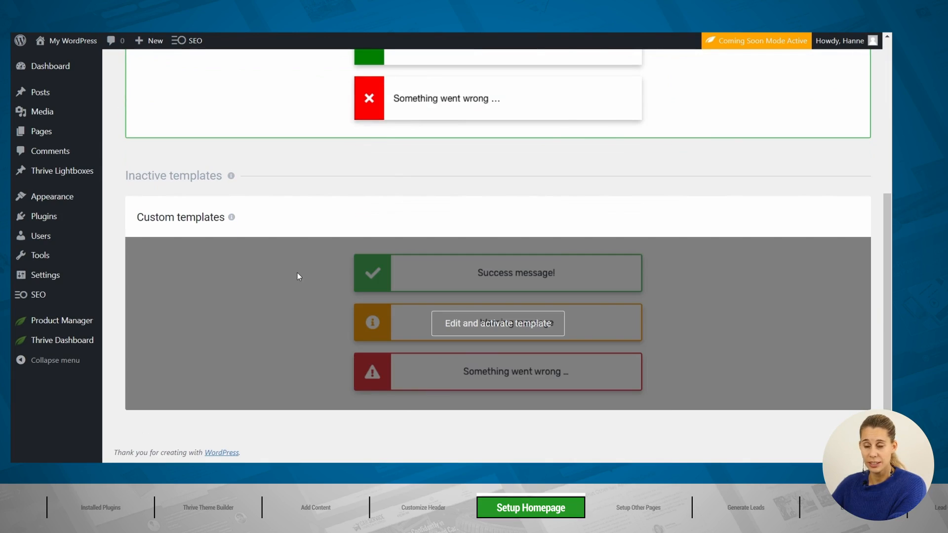
pyautogui.scroll(3, 297, 276)
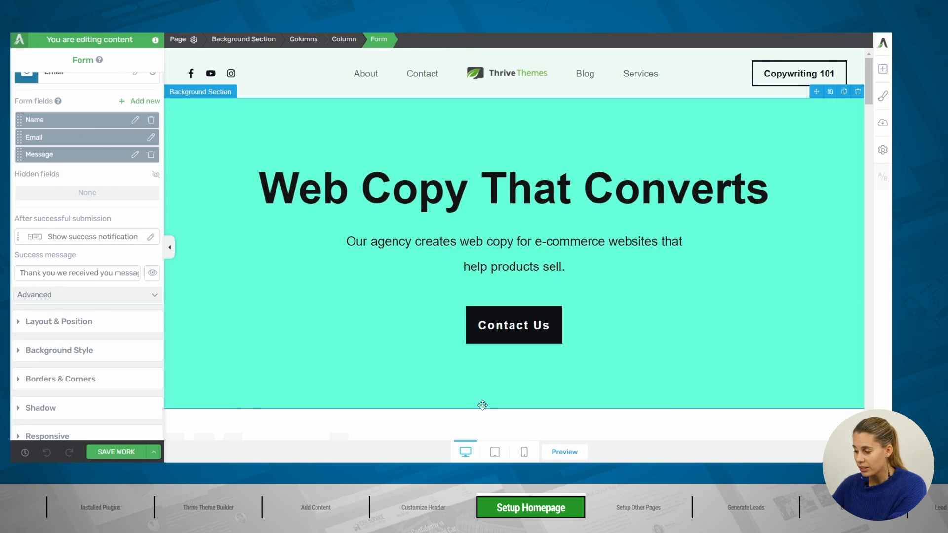
# Step: Back in the homepage editor, add a Block element directly below the "Web Copy That Converts" hero section
pyautogui.scroll(-3, 486, 416)
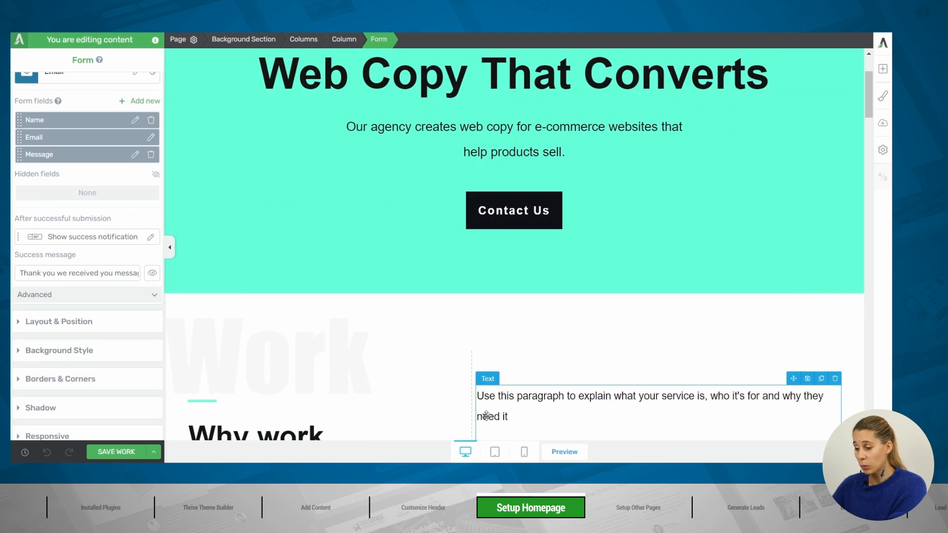
pyautogui.scroll(3, 705, 243)
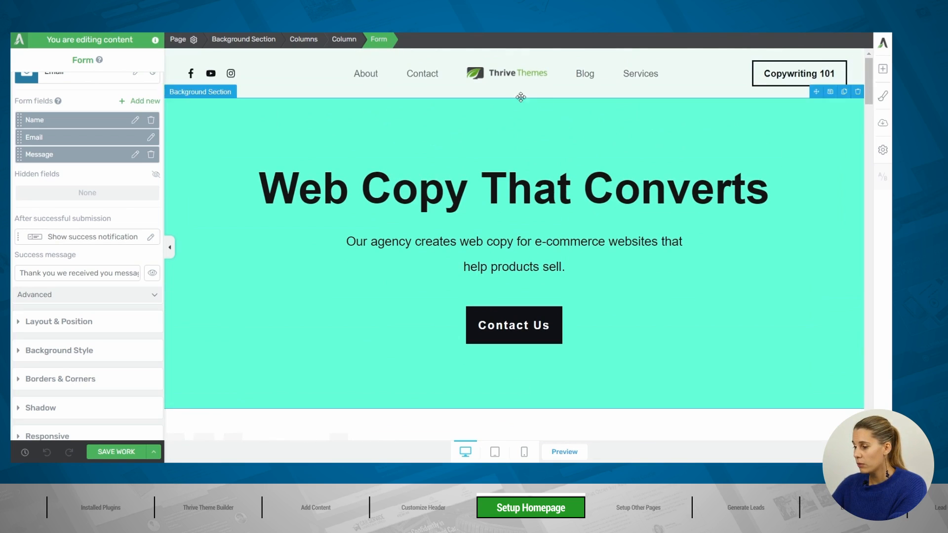
pyautogui.click(884, 70)
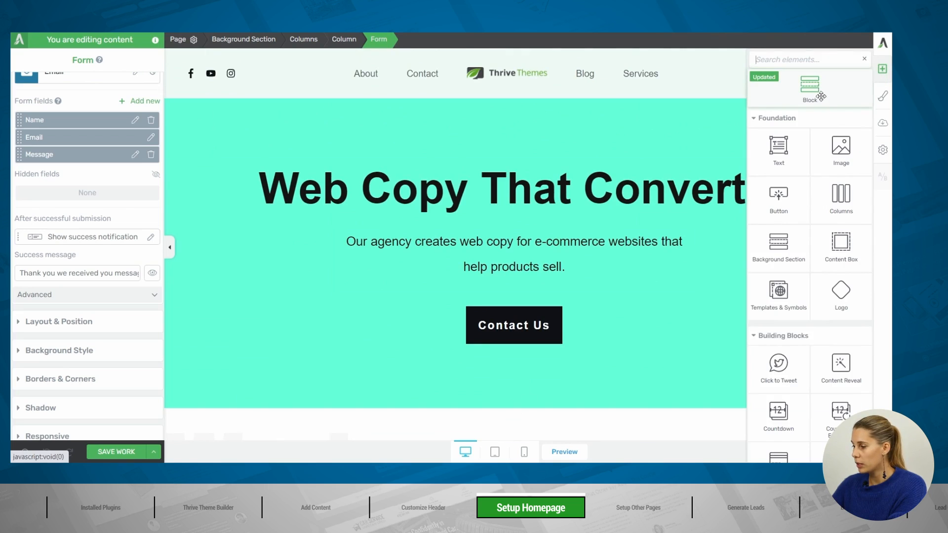
pyautogui.moveTo(816, 89); pyautogui.dragTo(534, 384)
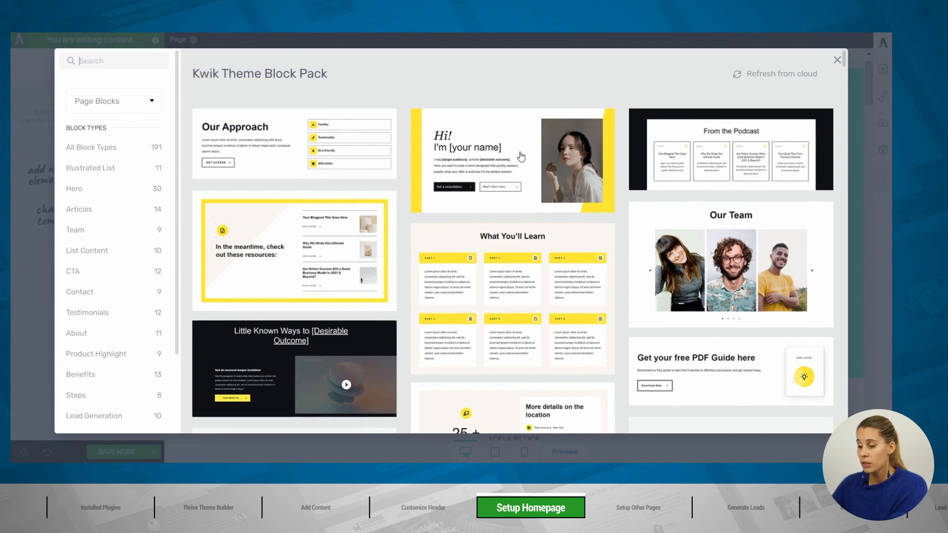
# Step: Use the Multi-Purpose Text Section with two subheading columns from the Text/Content blocks as the new block's template
pyautogui.scroll(-1, 518, 156)
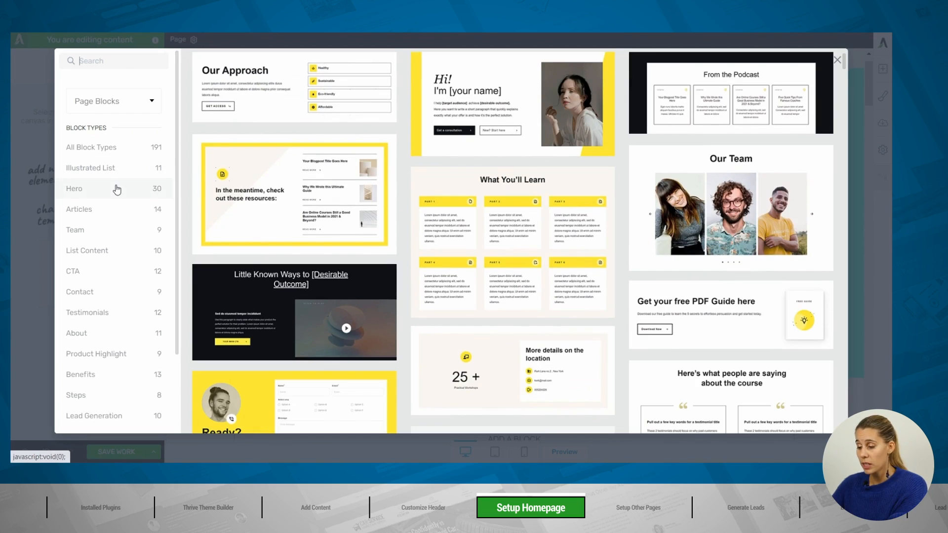
pyautogui.scroll(-3, 116, 188)
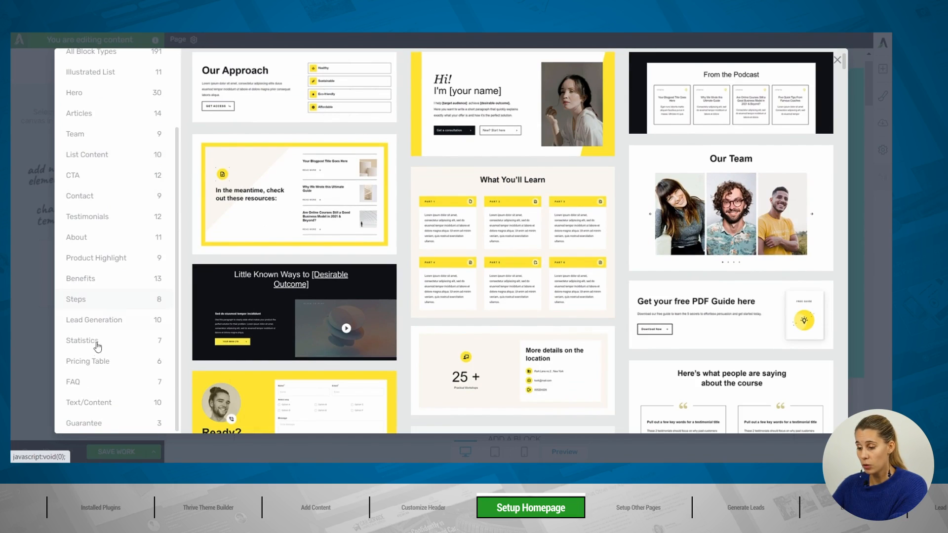
pyautogui.click(108, 401)
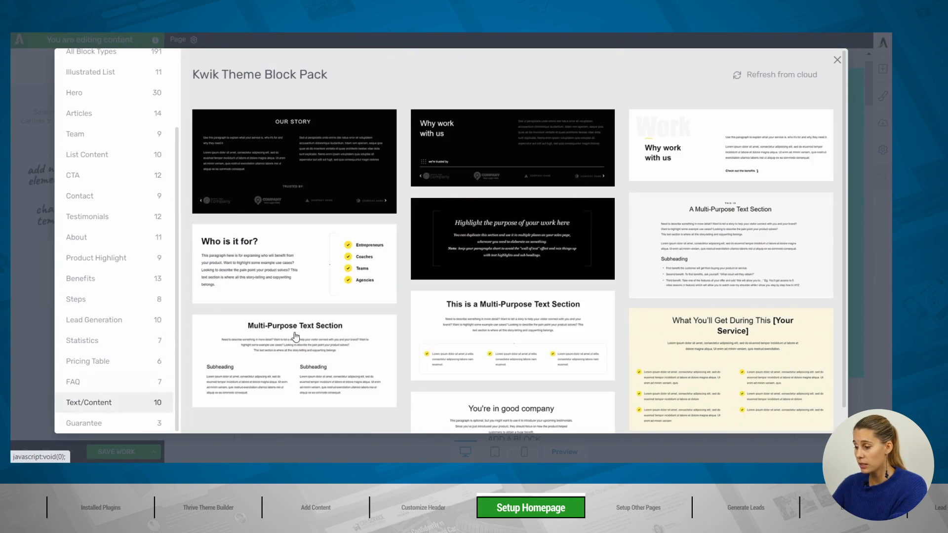
pyautogui.scroll(-1, 590, 89)
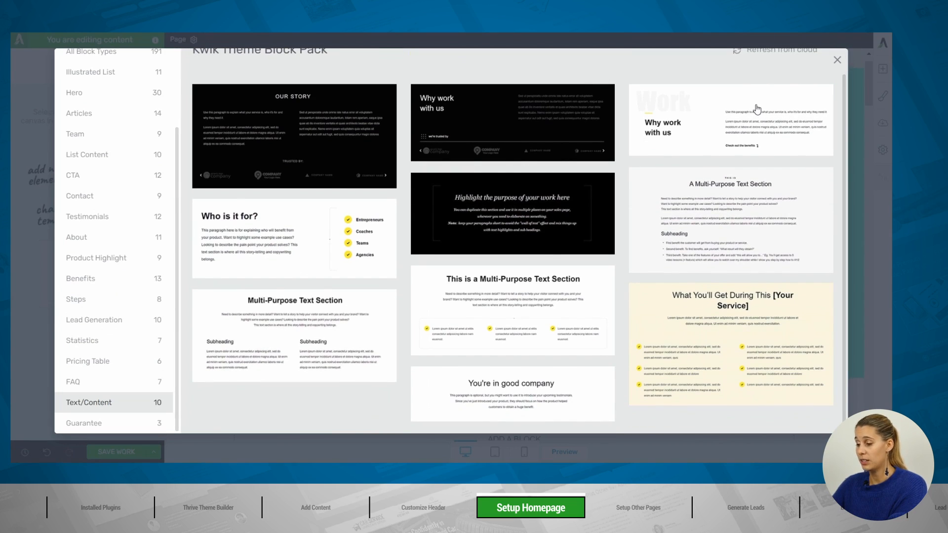
pyautogui.click(354, 338)
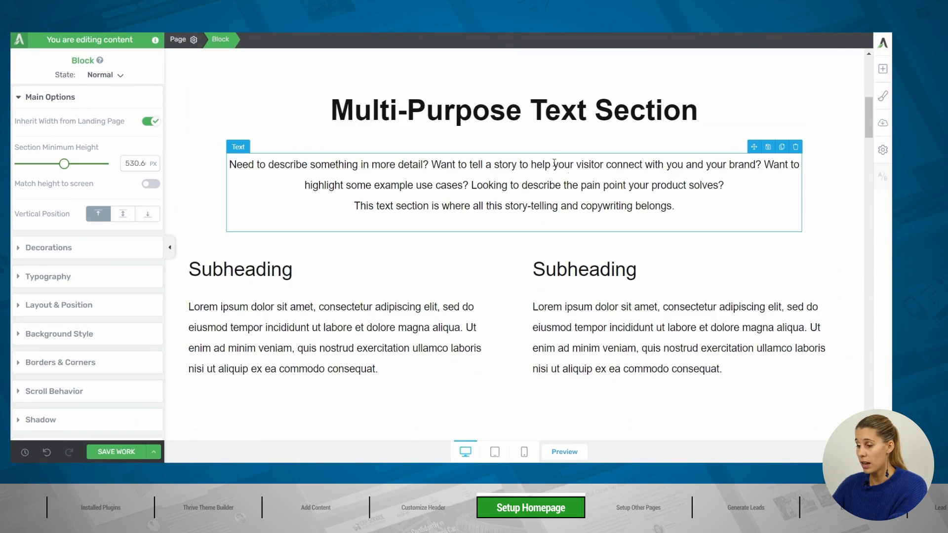
pyautogui.scroll(3, 548, 159)
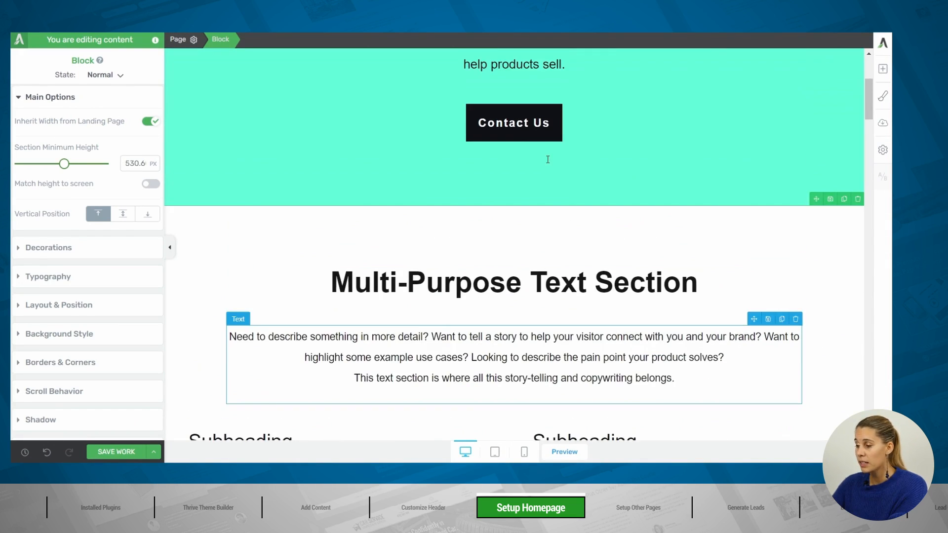
# Step: Add a Button element below the text of the first Subheading column in the Multi-Purpose Text Section
pyautogui.scroll(-2, 549, 159)
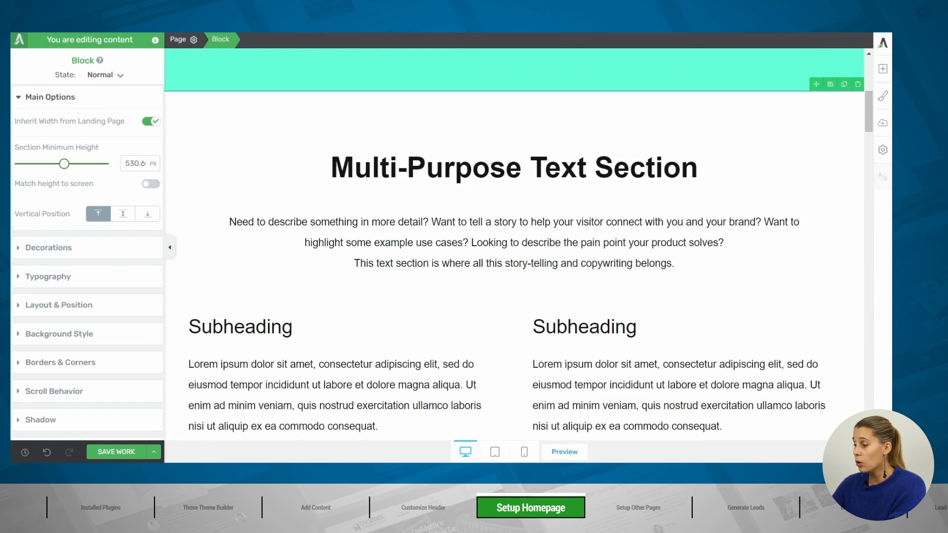
pyautogui.click(884, 74)
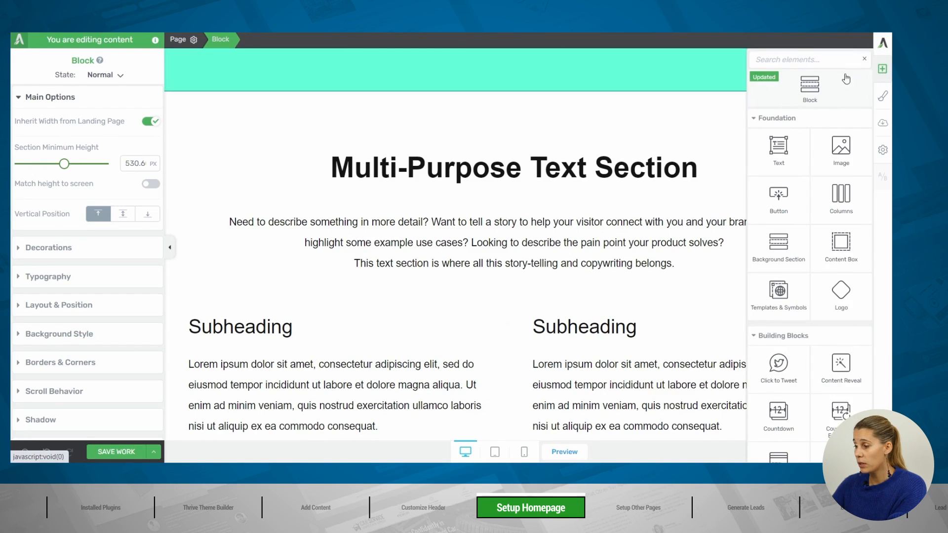
pyautogui.moveTo(813, 77); pyautogui.dragTo(555, 203)
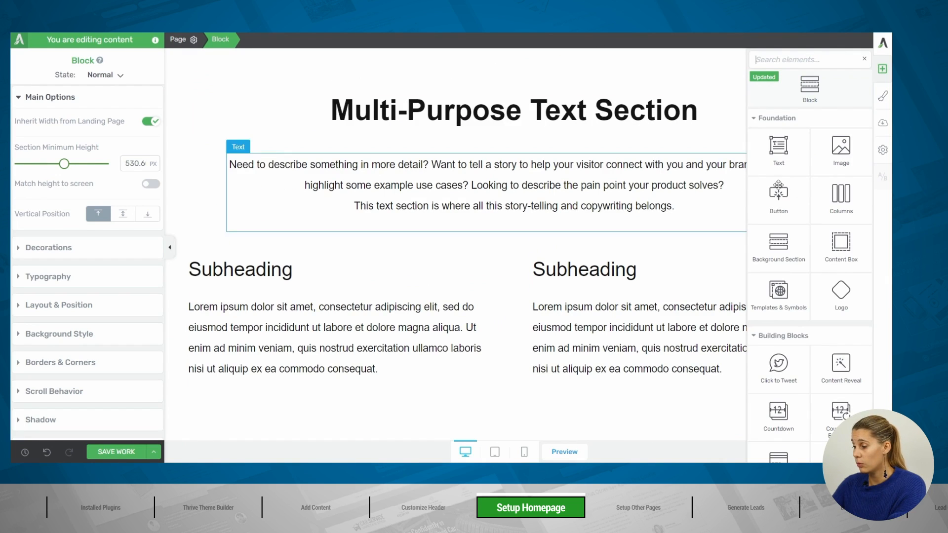
pyautogui.moveTo(779, 195); pyautogui.dragTo(311, 382)
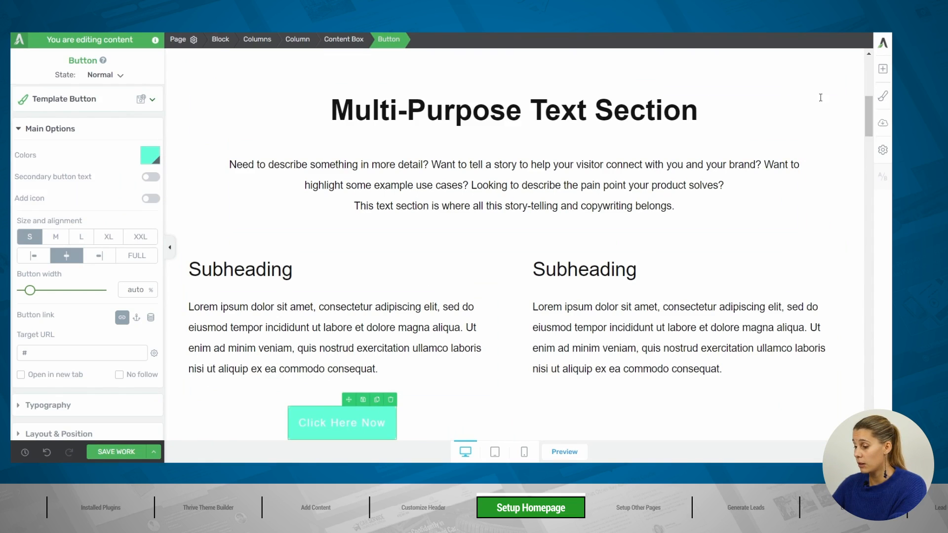
pyautogui.scroll(-3, 599, 254)
pyautogui.scroll(3, 599, 254)
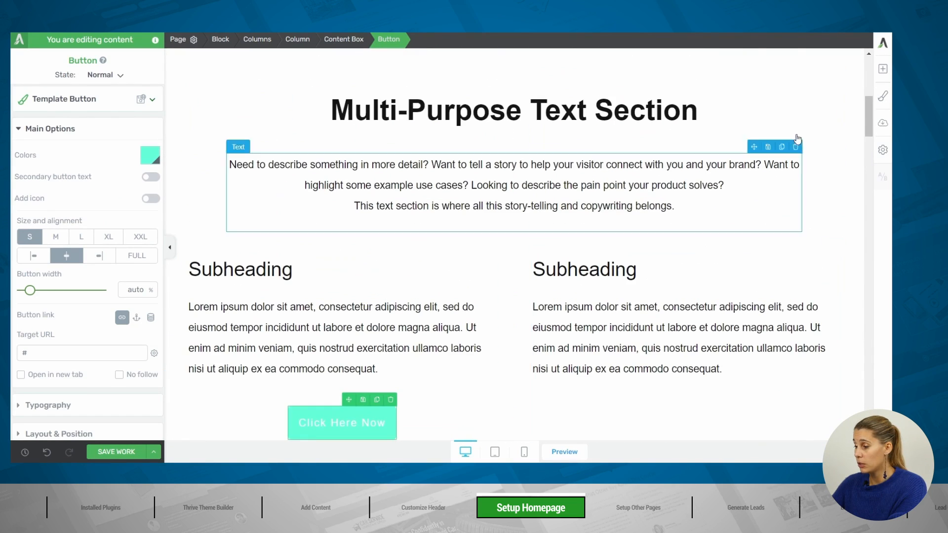
# Step: Search the available elements for "vi", then clear the search and close the element list
pyautogui.click(882, 69)
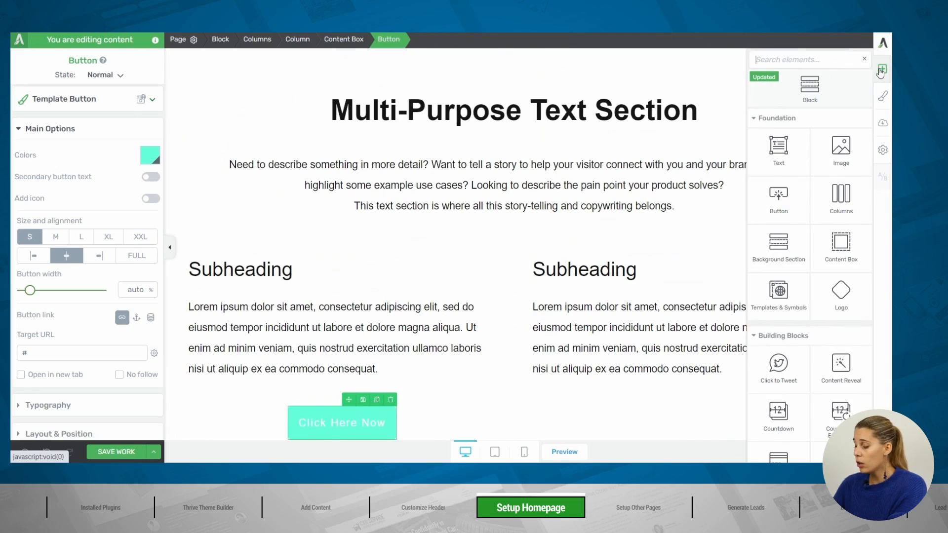
pyautogui.write('vi')
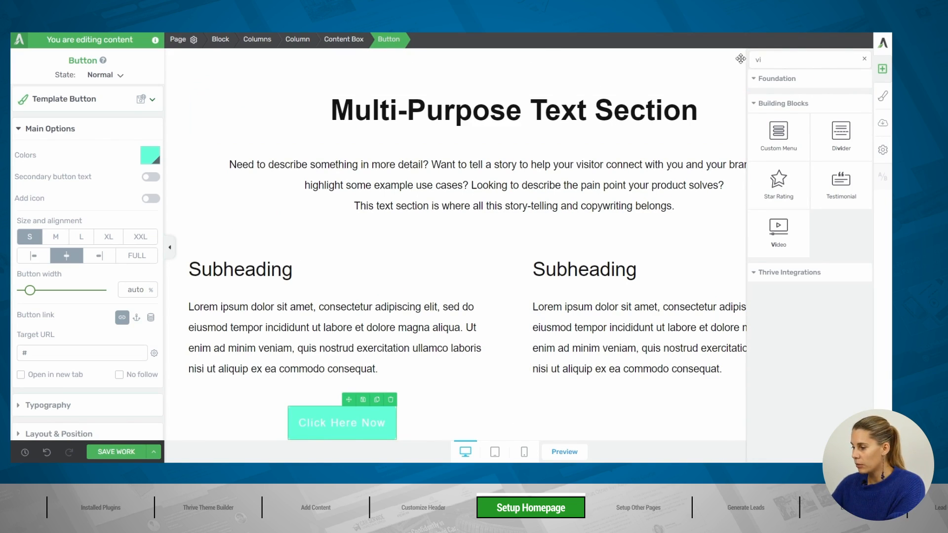
pyautogui.click(864, 59)
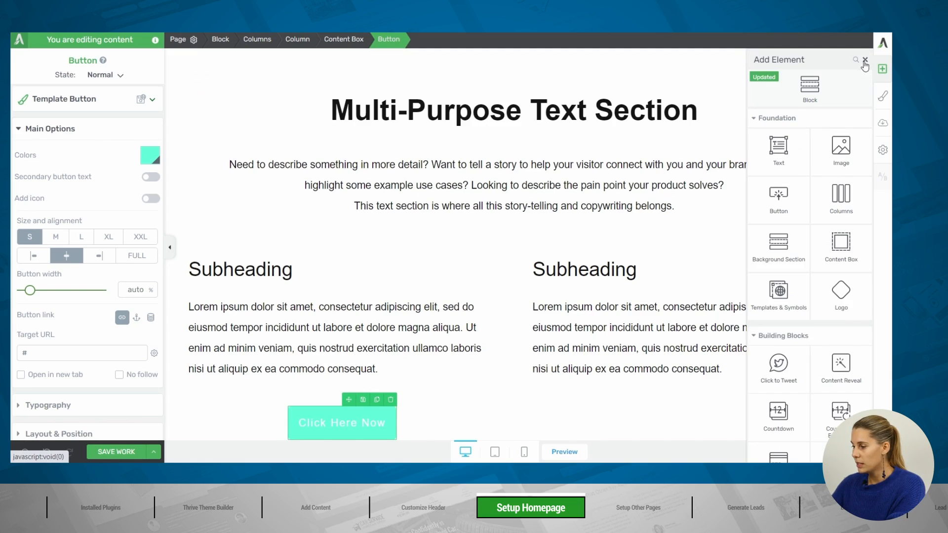
pyautogui.click(865, 61)
# Step: Delete the Multi-Purpose Text Section block below the hero and review the benefit and team sections
pyautogui.scroll(3, 846, 144)
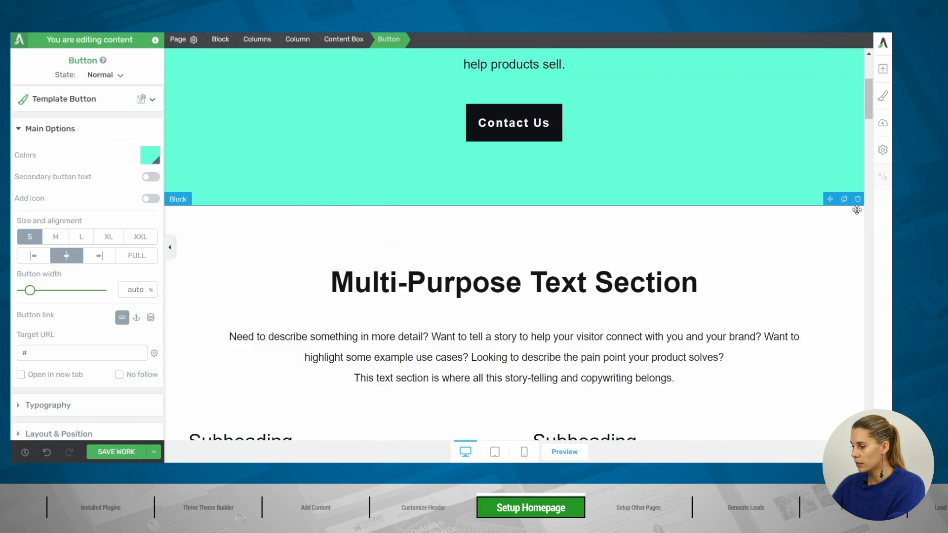
pyautogui.click(858, 198)
pyautogui.scroll(-9, 462, 210)
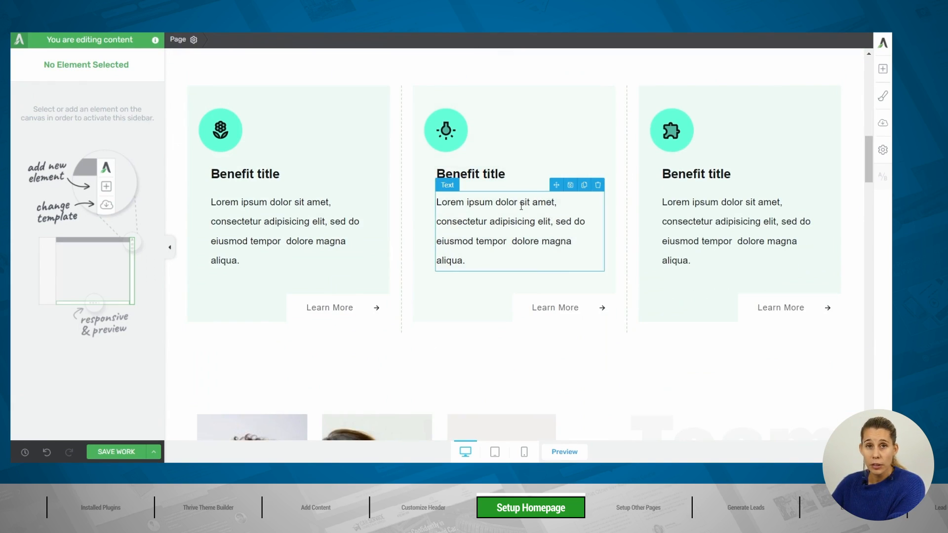
pyautogui.scroll(-3, 520, 206)
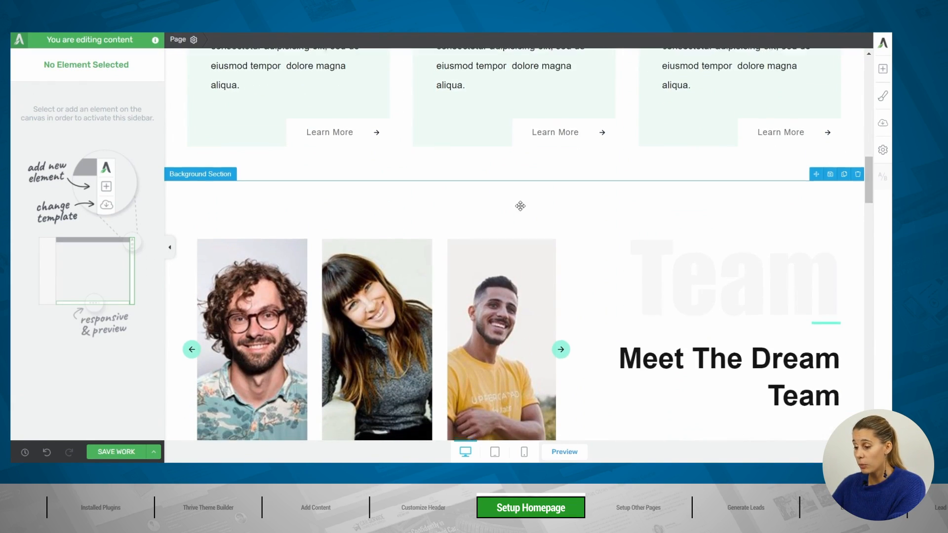
pyautogui.scroll(-4, 519, 203)
pyautogui.scroll(4, 459, 152)
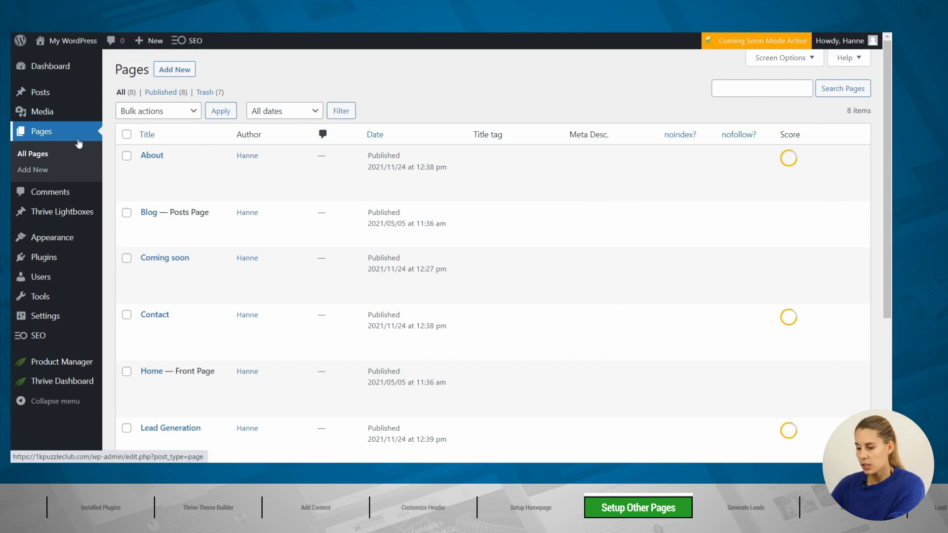
# Step: From the WordPress page list, open the About page in Thrive Architect and create it as a Normal Page
pyautogui.scroll(-3, 226, 236)
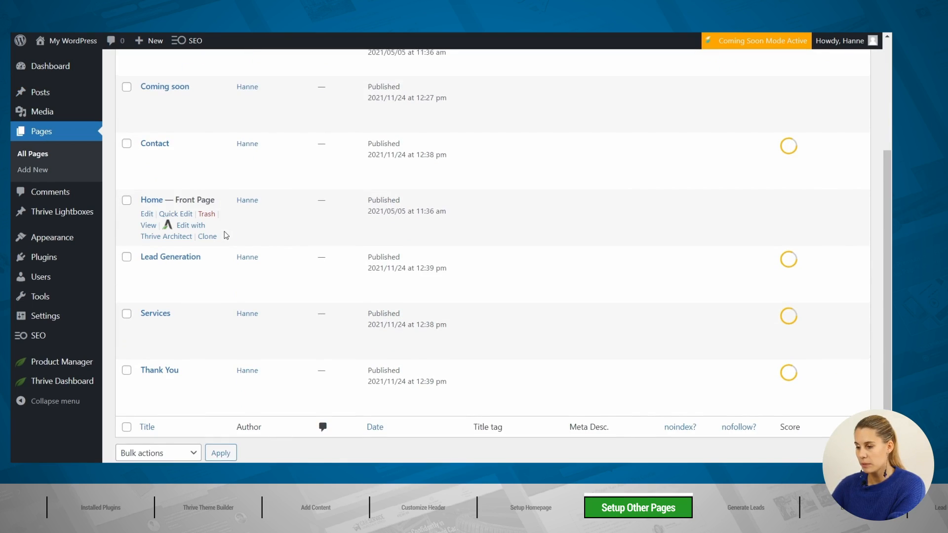
pyautogui.scroll(3, 226, 236)
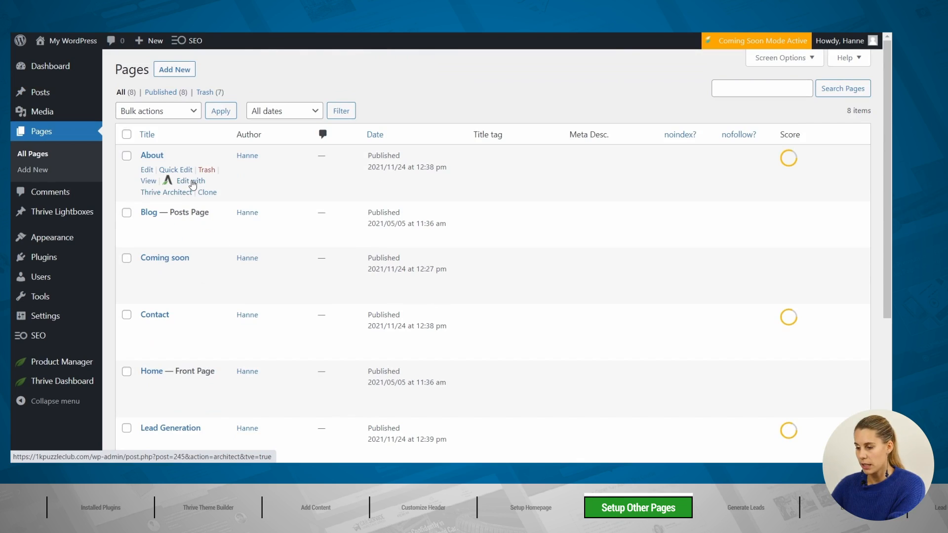
pyautogui.click(192, 183)
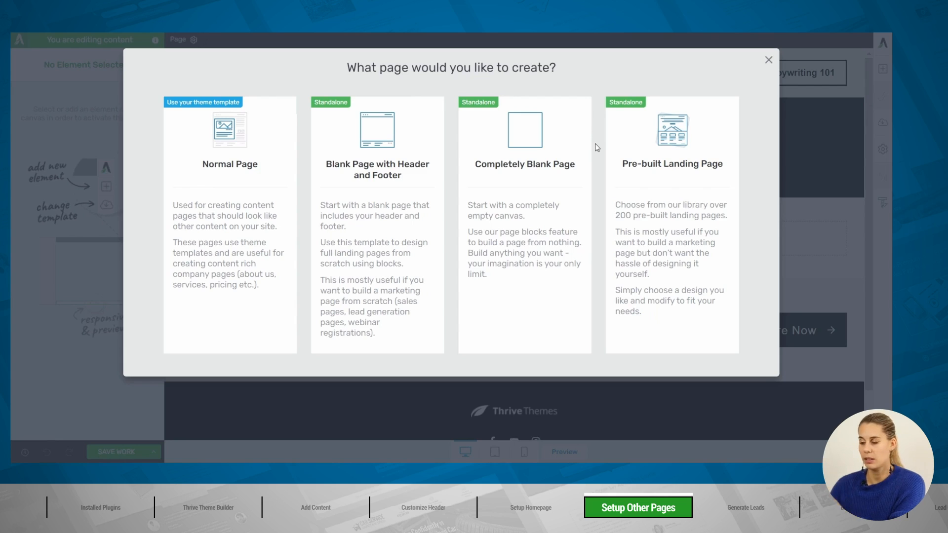
pyautogui.click(205, 186)
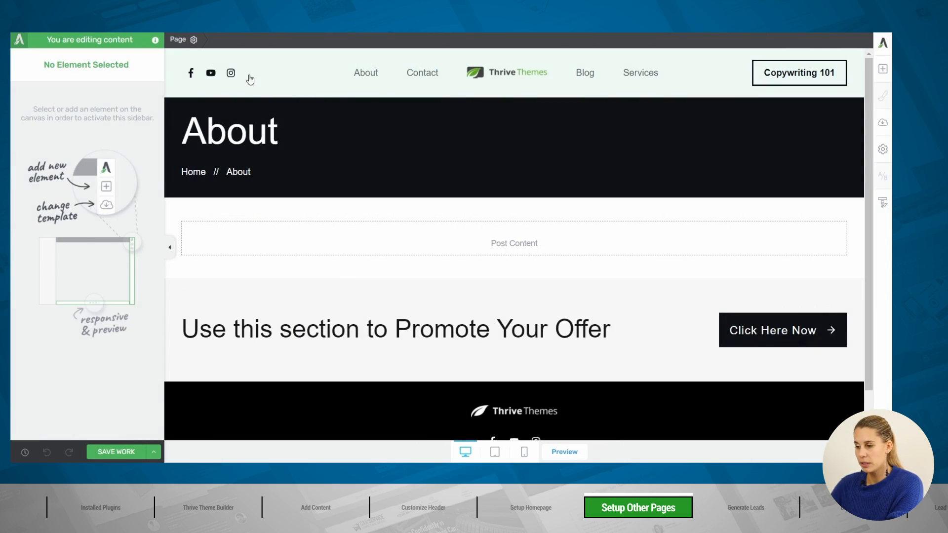
# Step: Try hiding the Bottom Section in the About page's visibility settings and restore it to Inherit
pyautogui.click(182, 40)
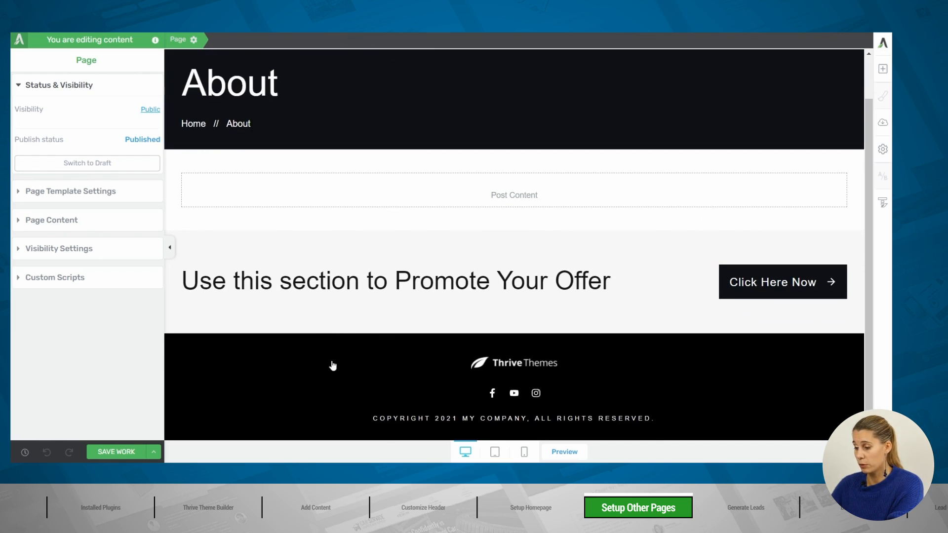
pyautogui.scroll(2, 339, 324)
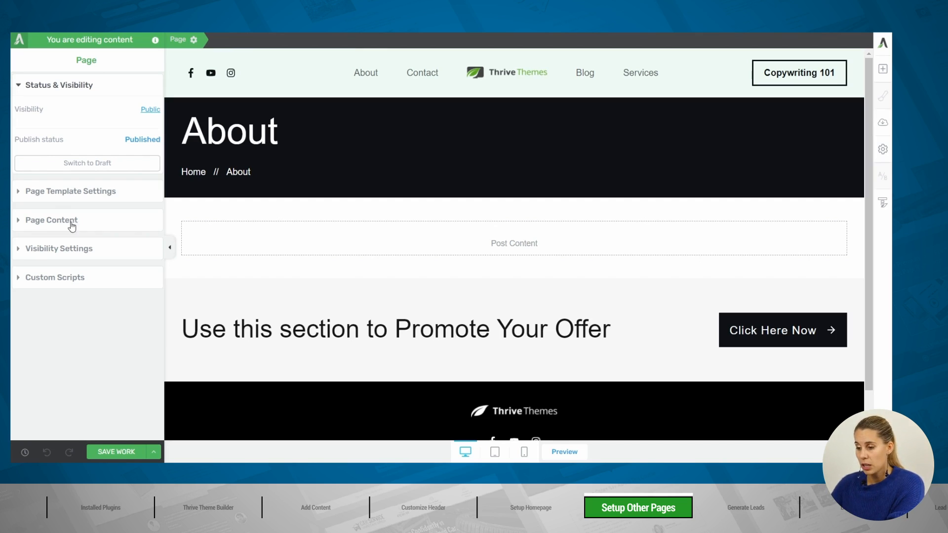
pyautogui.click(84, 248)
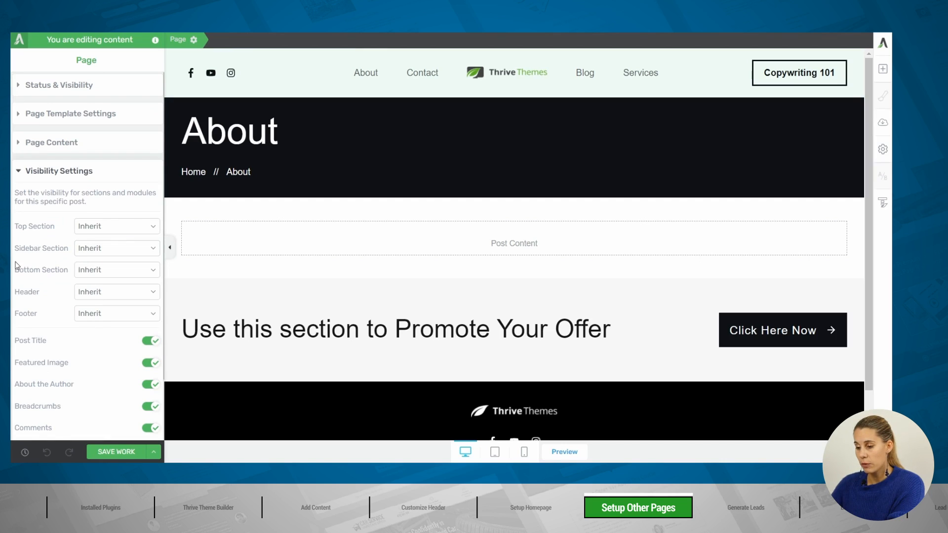
pyautogui.click(123, 270)
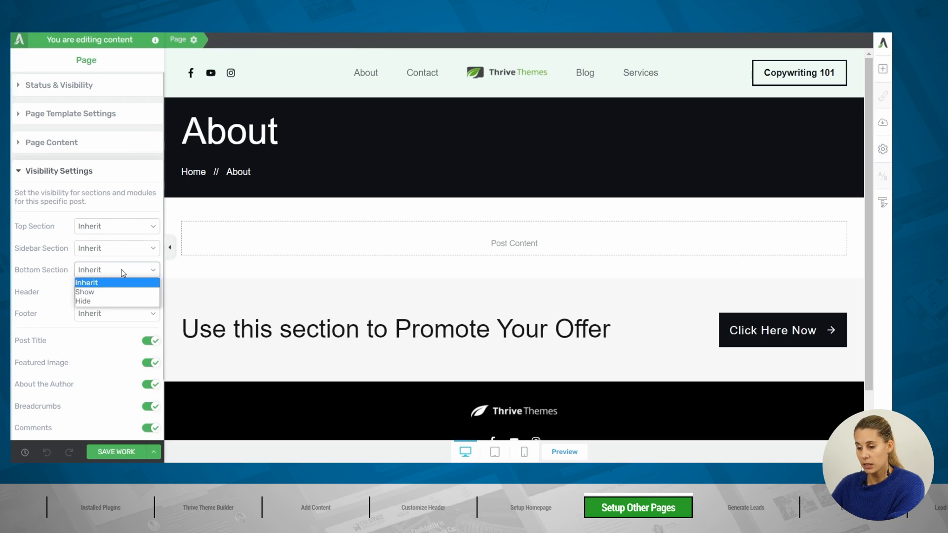
pyautogui.click(109, 302)
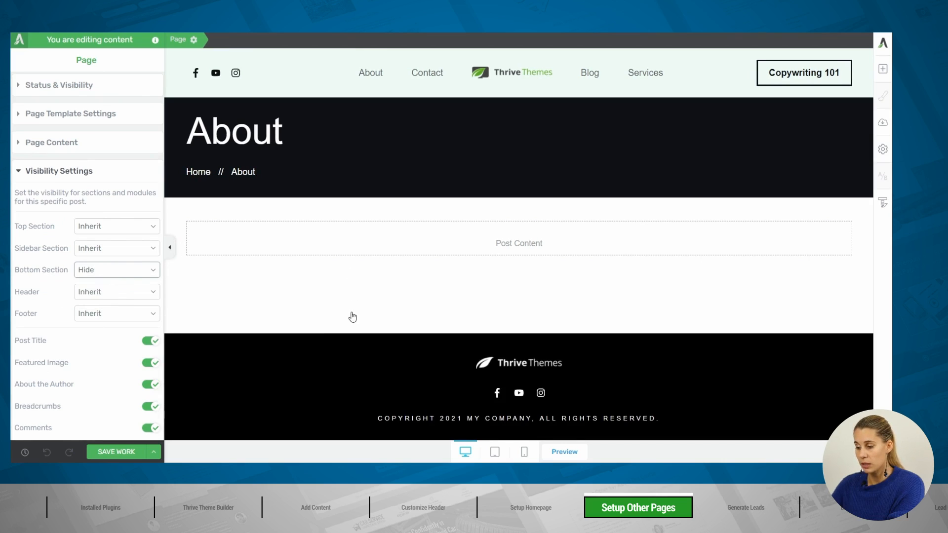
pyautogui.click(127, 273)
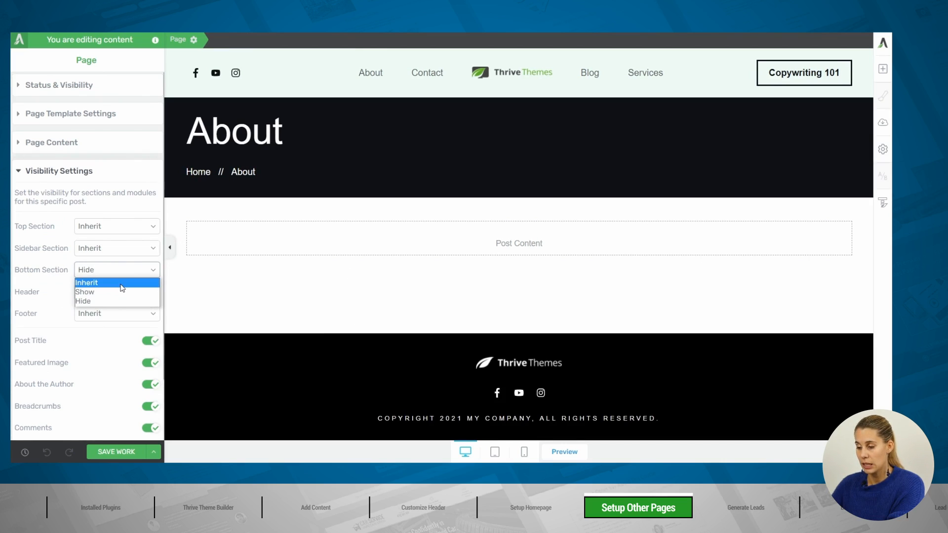
pyautogui.click(122, 283)
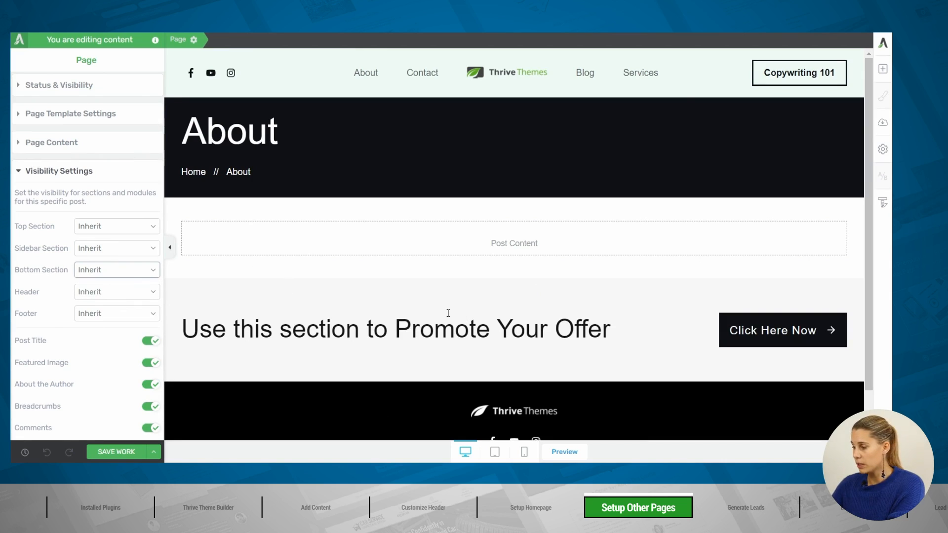
pyautogui.click(520, 300)
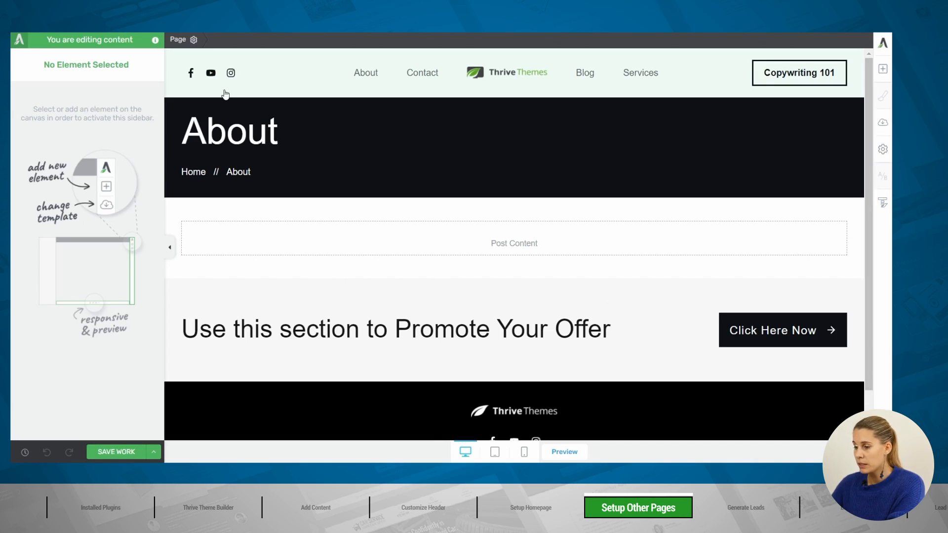
# Step: Set the About page's Bottom Section visibility to Hide and collapse the settings sidebar
pyautogui.click(180, 39)
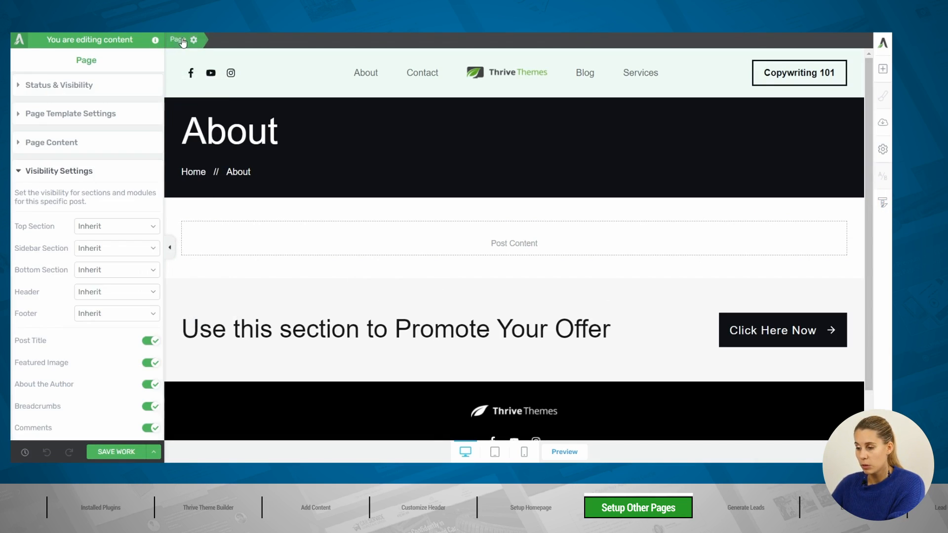
pyautogui.click(129, 271)
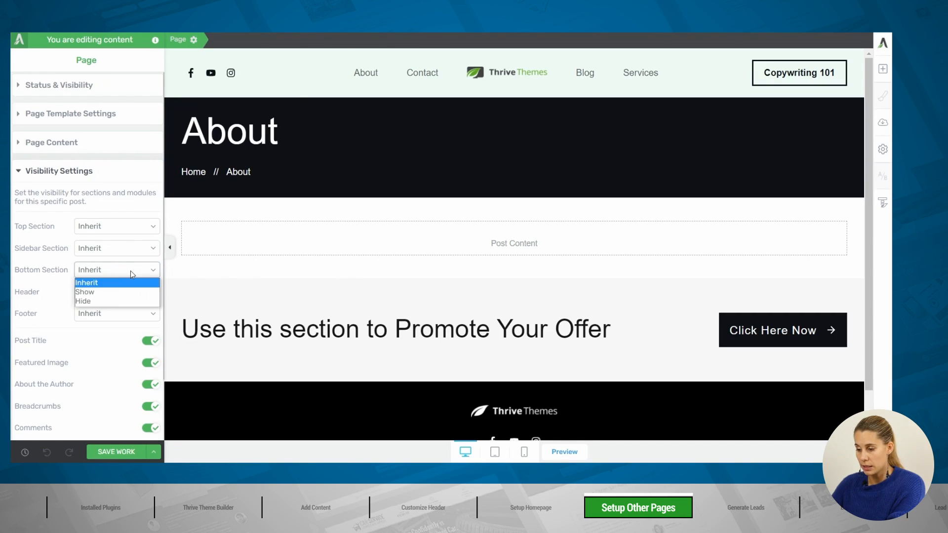
pyautogui.click(107, 302)
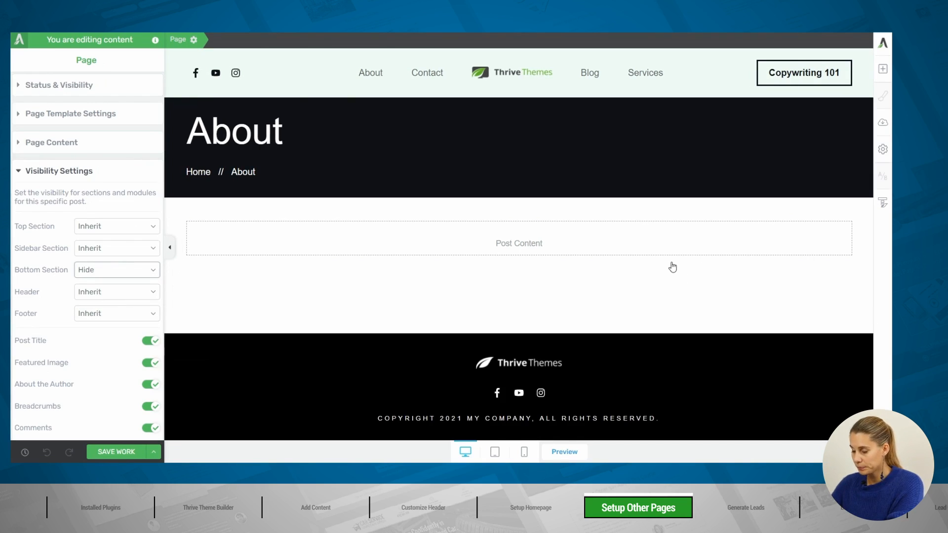
pyautogui.click(170, 248)
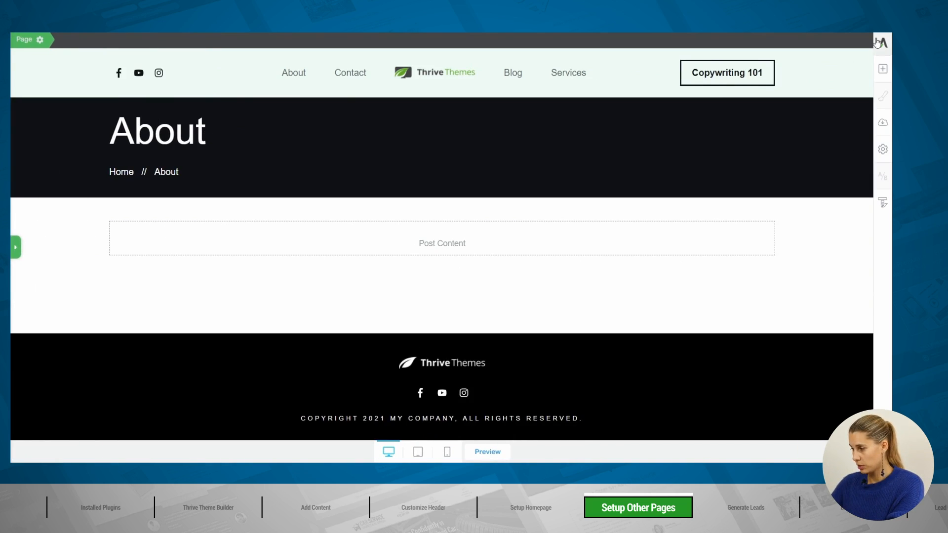
# Step: Try a Text element in the About page's post content area, then delete it
pyautogui.click(883, 69)
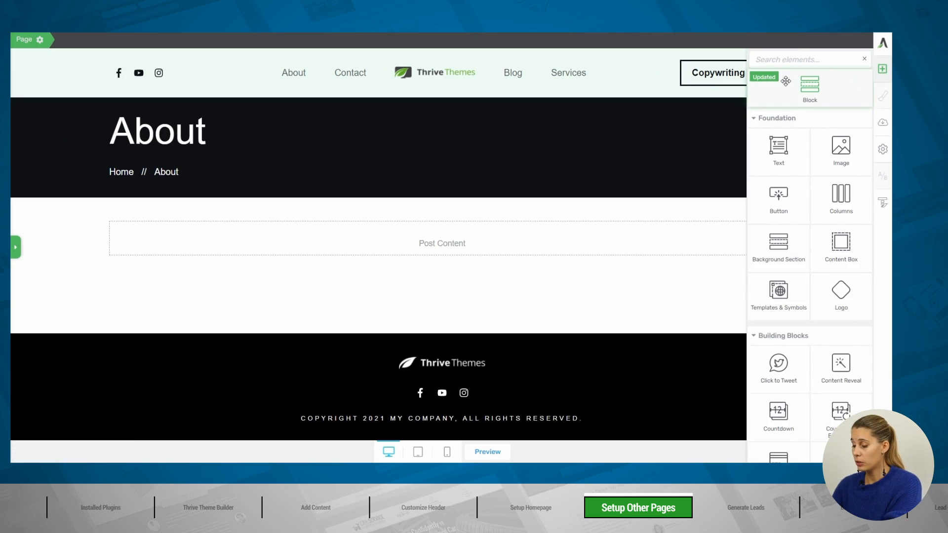
pyautogui.moveTo(783, 146); pyautogui.dragTo(417, 258)
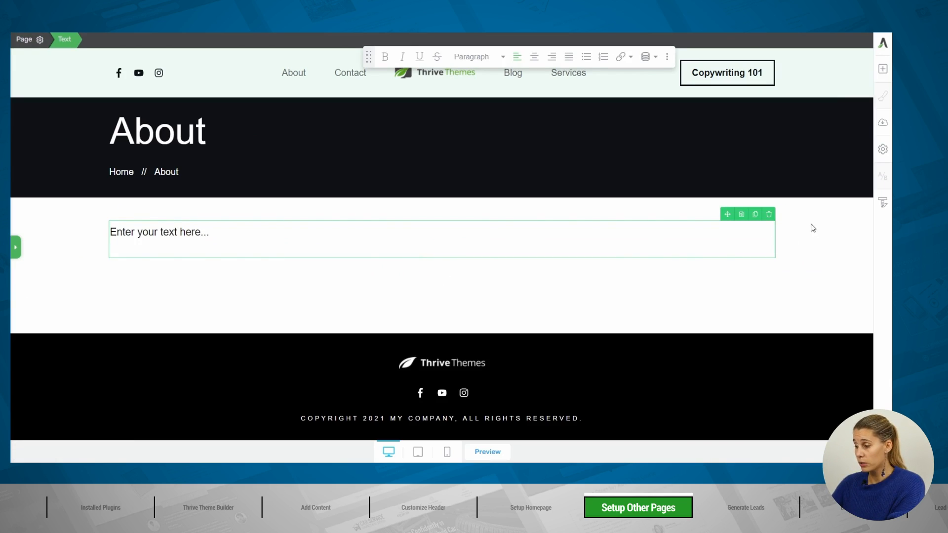
pyautogui.click(769, 214)
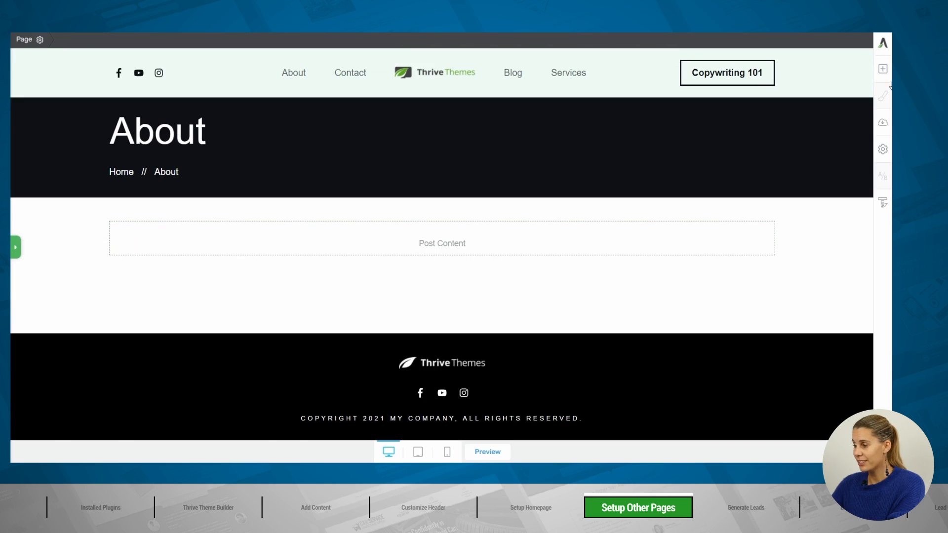
# Step: Add a Block to the About page's post content, choosing "You're in good company" from the Text/Content category of Theme Blocks
pyautogui.click(883, 69)
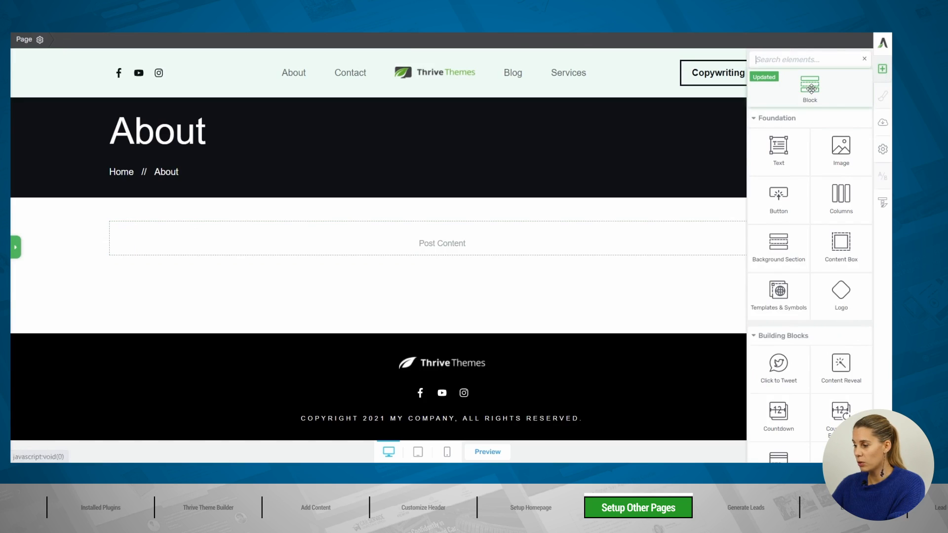
pyautogui.moveTo(810, 87); pyautogui.dragTo(407, 238)
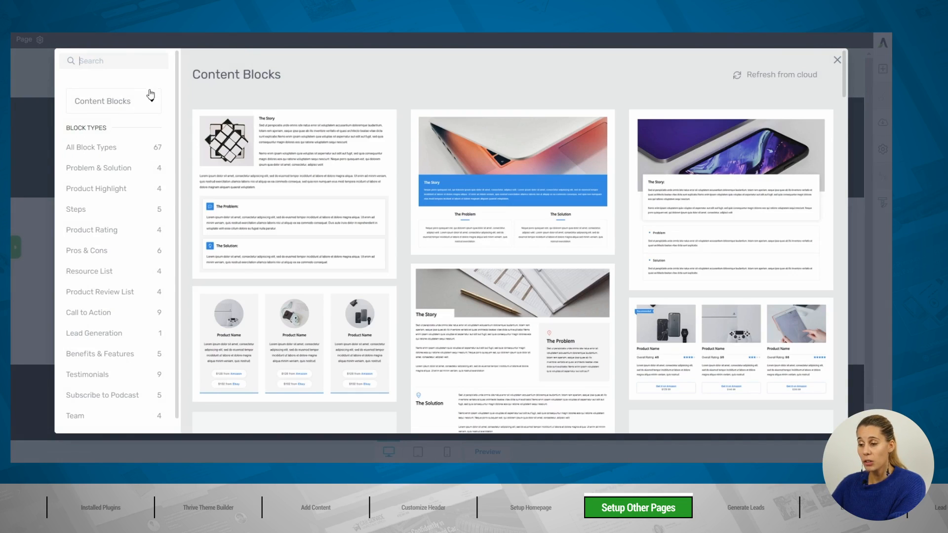
pyautogui.scroll(-1, 539, 204)
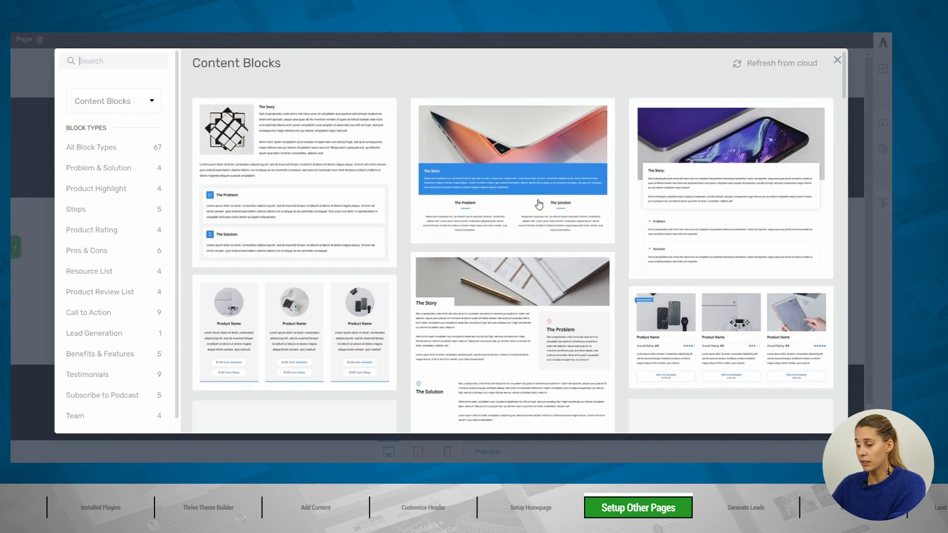
pyautogui.scroll(-4, 540, 204)
pyautogui.scroll(5, 539, 204)
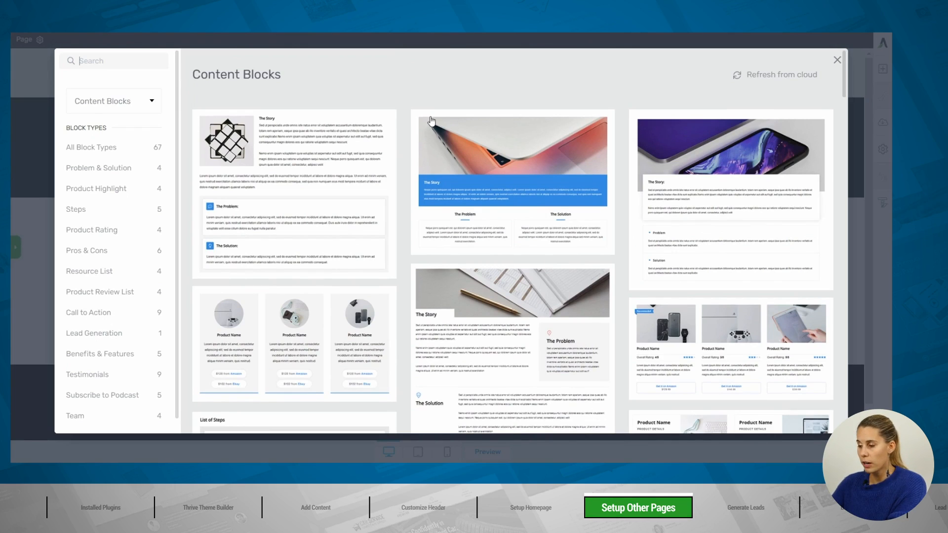
pyautogui.click(121, 105)
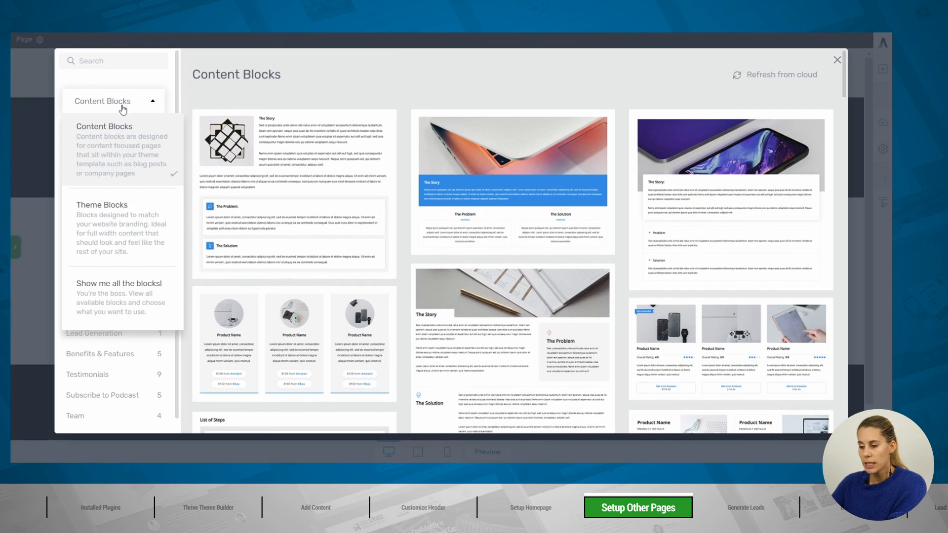
pyautogui.click(135, 216)
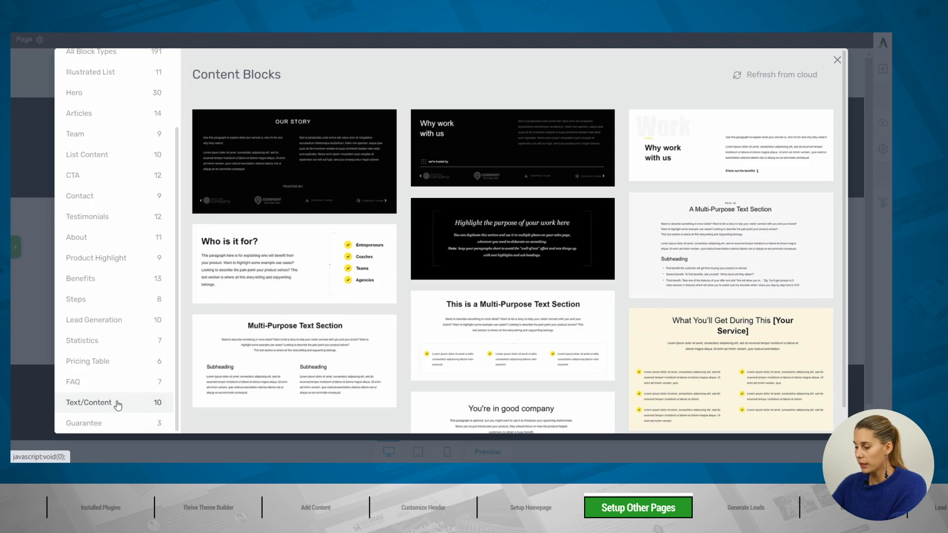
pyautogui.scroll(-1, 499, 351)
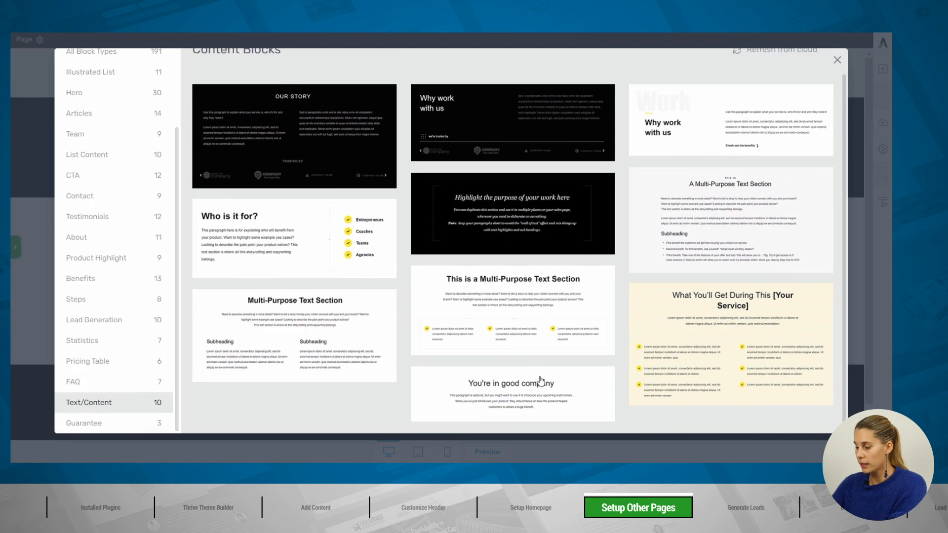
pyautogui.click(513, 396)
# Step: Add another Block below "You're in good company", using the "Why we do it?" template from the Illustrated List category
pyautogui.scroll(-2, 449, 302)
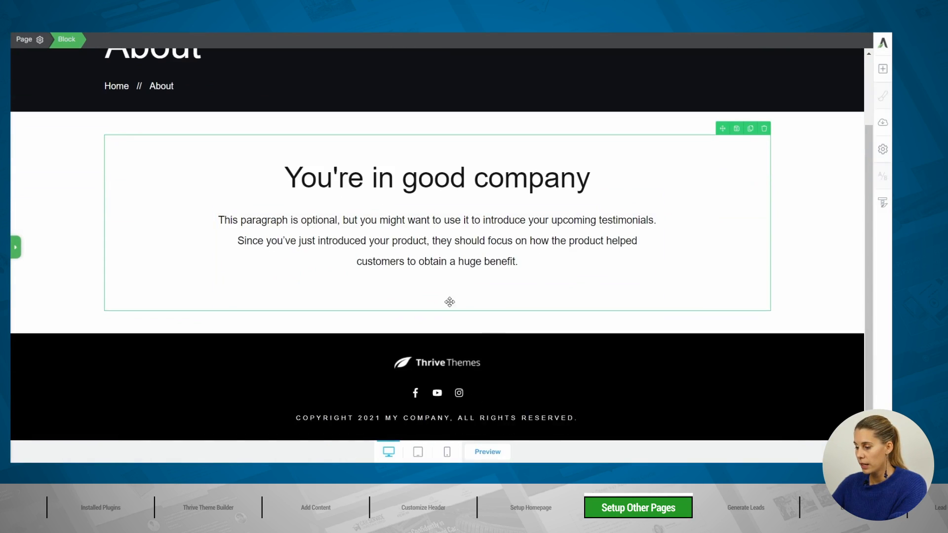
pyautogui.click(883, 68)
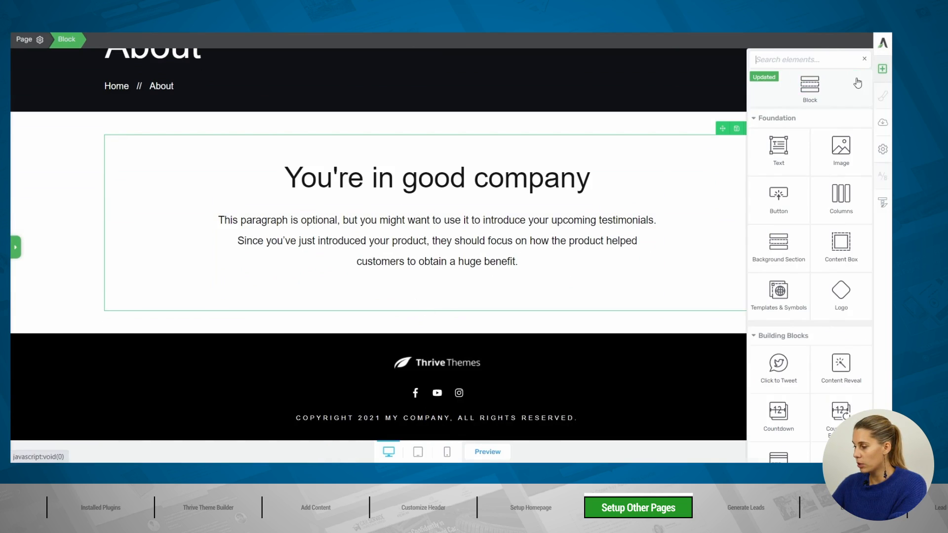
pyautogui.moveTo(809, 85); pyautogui.dragTo(496, 323)
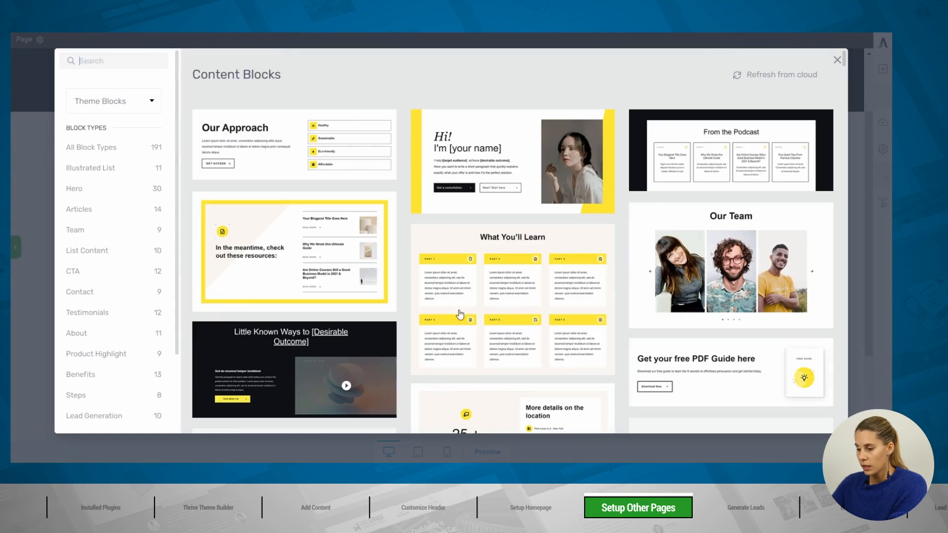
pyautogui.click(111, 169)
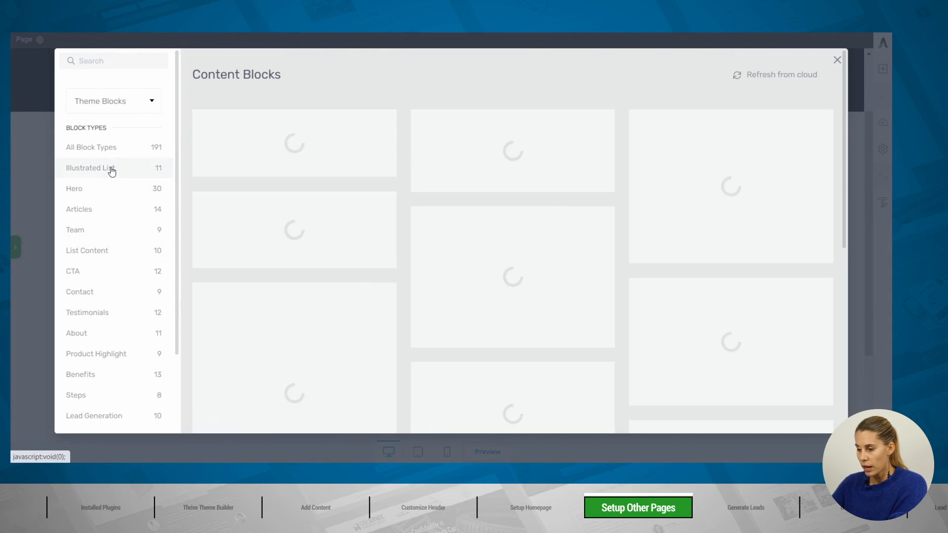
pyautogui.scroll(-3, 505, 207)
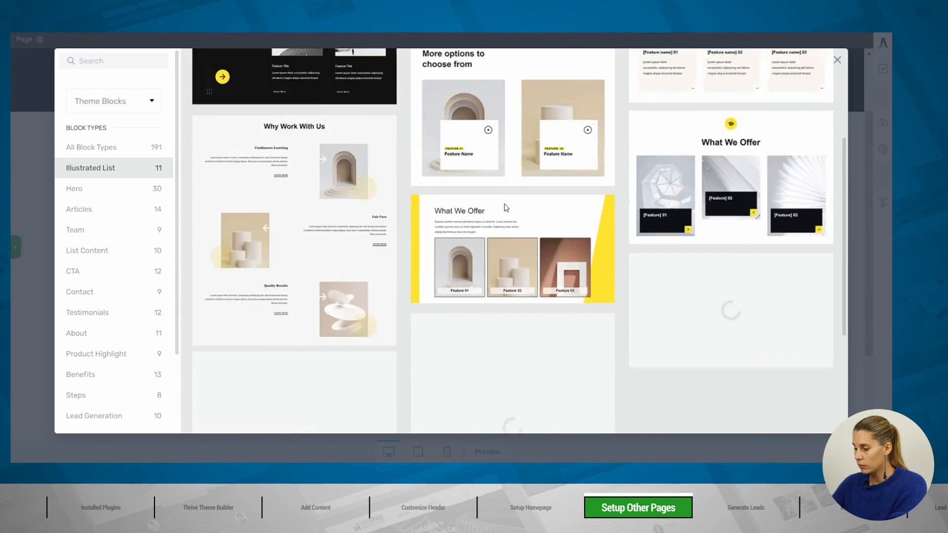
pyautogui.scroll(-3, 505, 206)
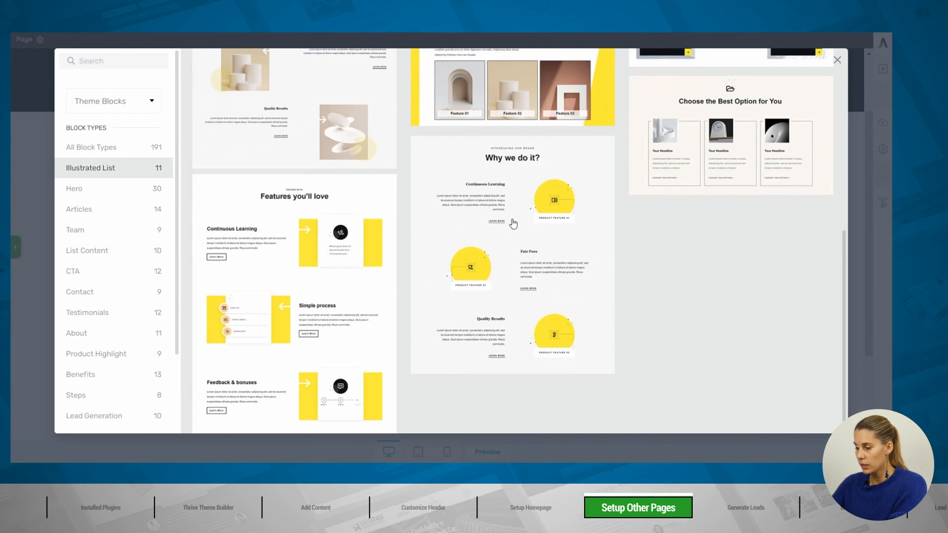
pyautogui.click(513, 223)
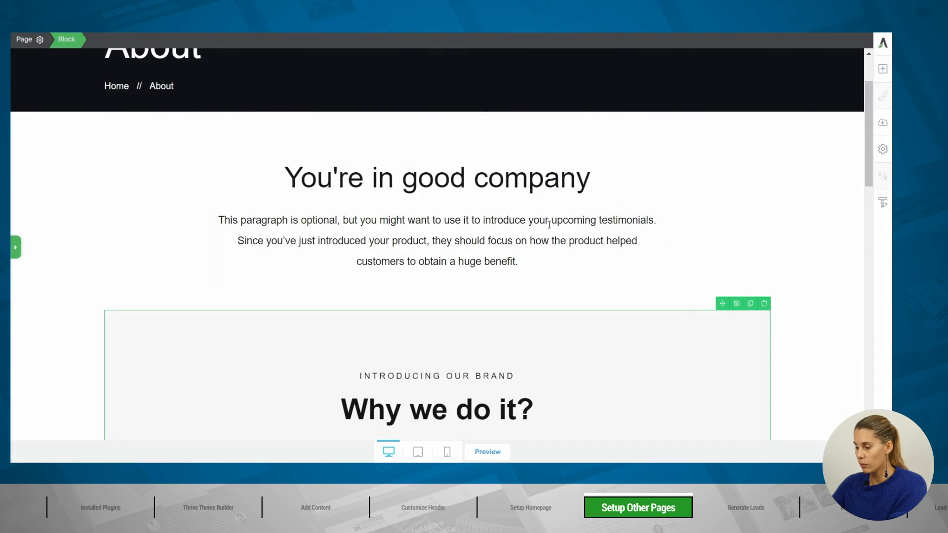
# Step: Stretch the "Why we do it?" block to fit the screen width and collapse the settings sidebar
pyautogui.scroll(-5, 550, 224)
pyautogui.scroll(3, 232, 216)
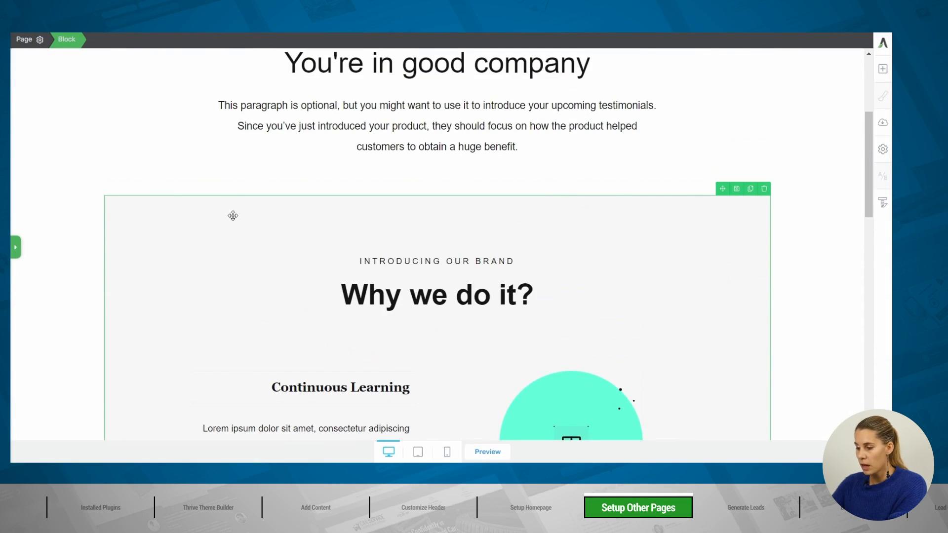
pyautogui.scroll(3, 250, 211)
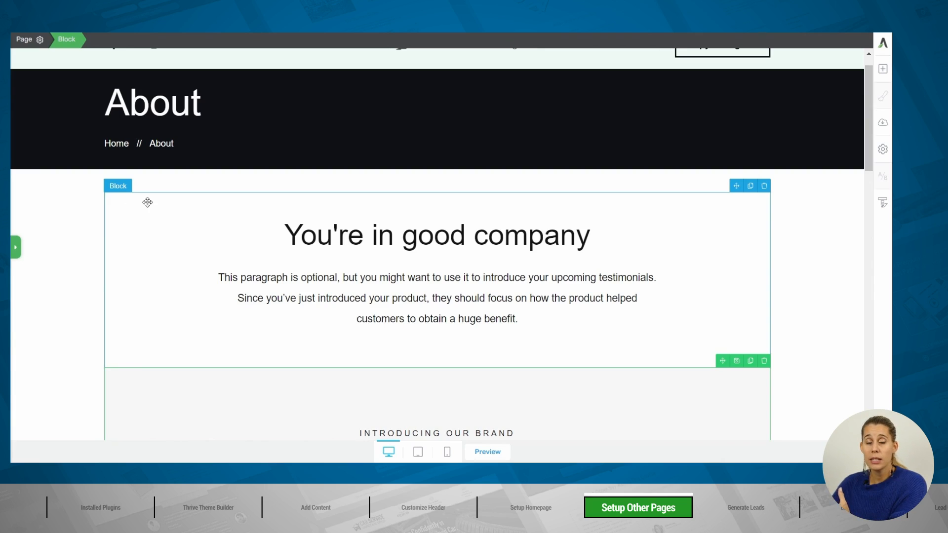
pyautogui.scroll(-3, 147, 202)
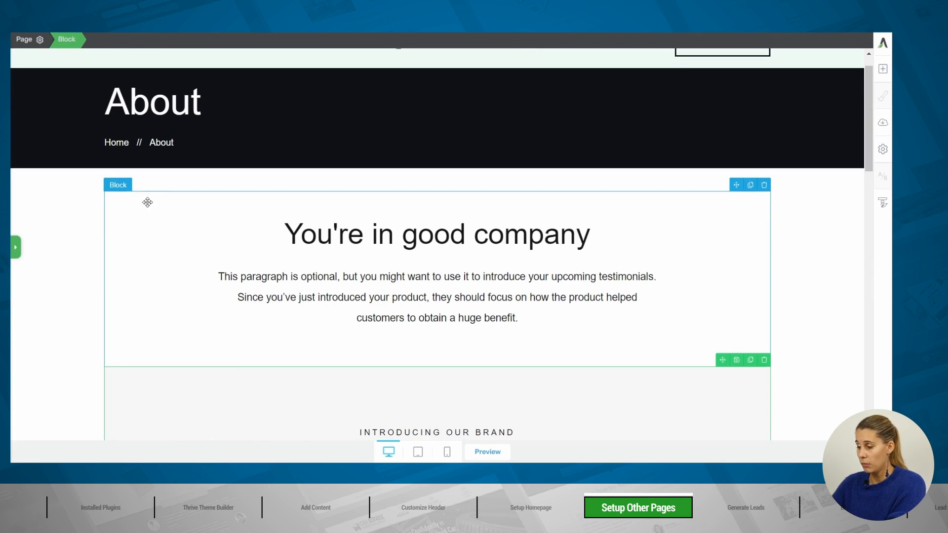
pyautogui.click(17, 248)
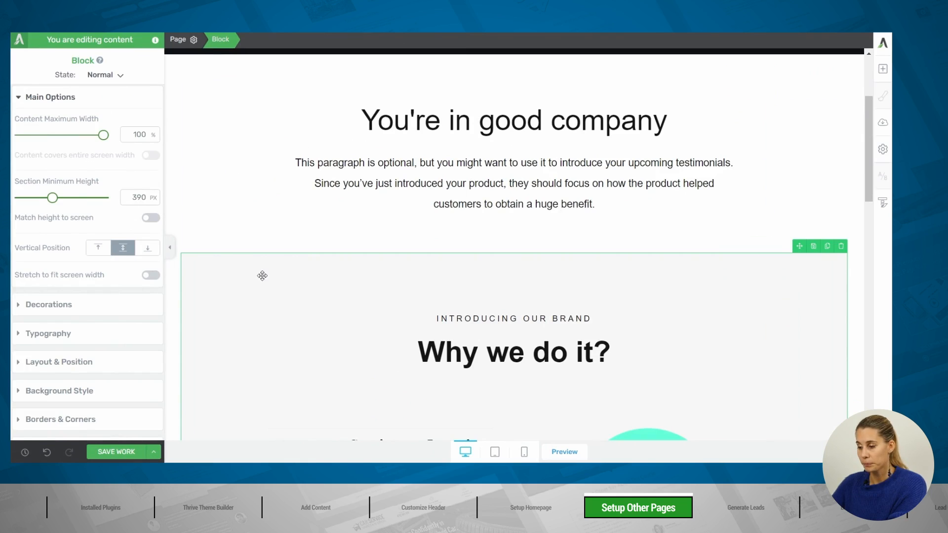
pyautogui.click(151, 275)
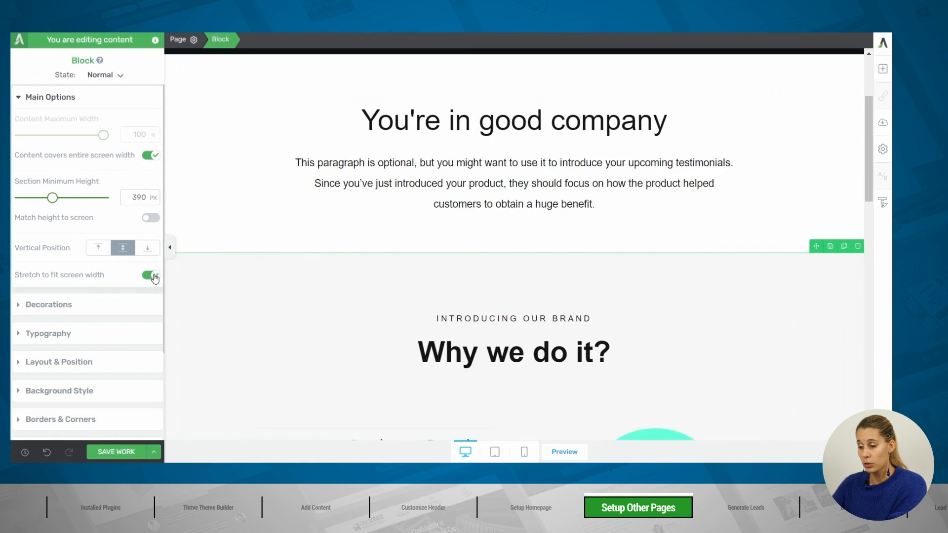
pyautogui.click(170, 247)
# Step: Examine how the "You're in good company" and full-width "Why we do it?" blocks look beneath the About page's header
pyautogui.scroll(-7, 155, 209)
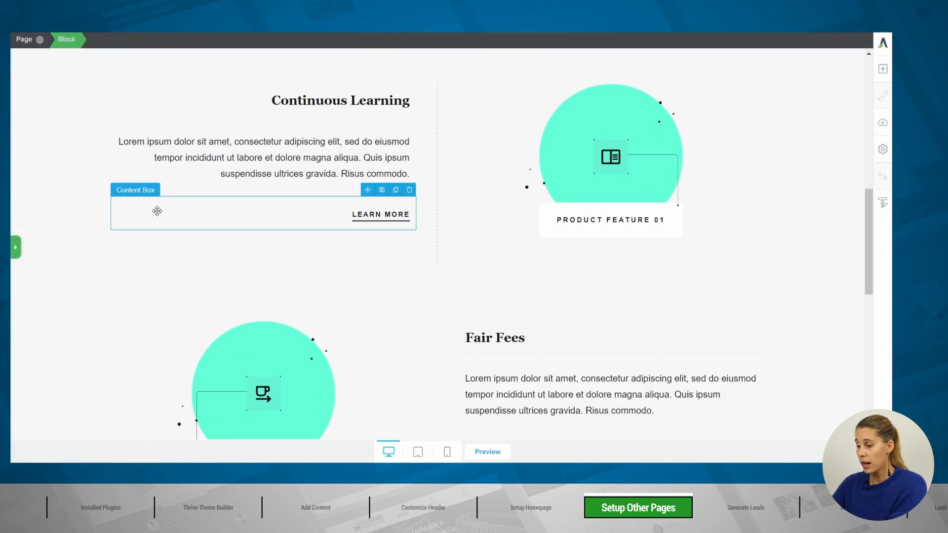
pyautogui.scroll(6, 157, 211)
pyautogui.scroll(4, 157, 211)
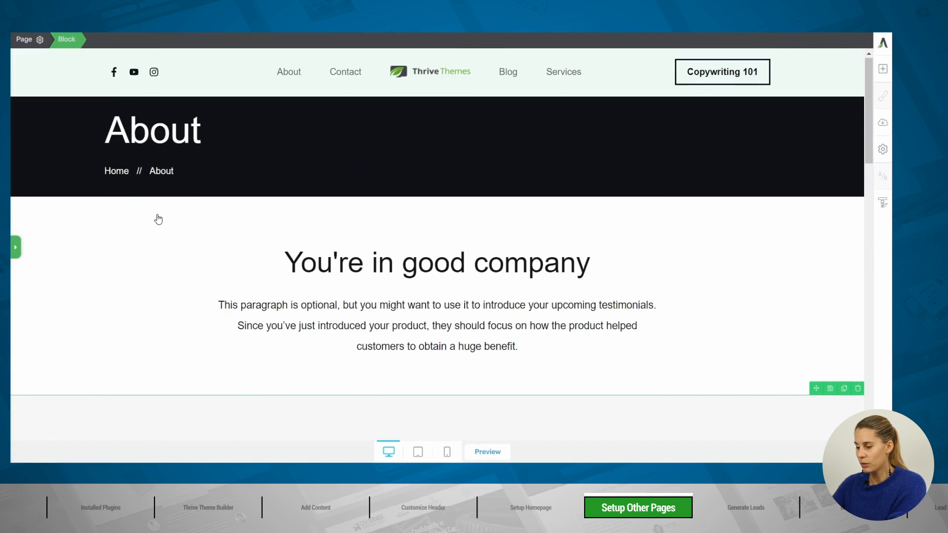
pyautogui.scroll(-5, 157, 216)
pyautogui.scroll(5, 157, 214)
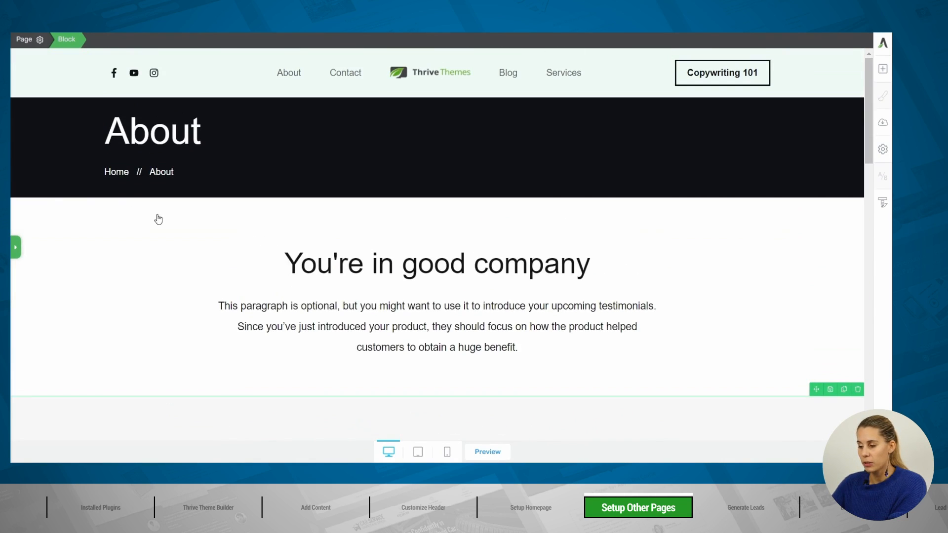
pyautogui.scroll(-5, 201, 207)
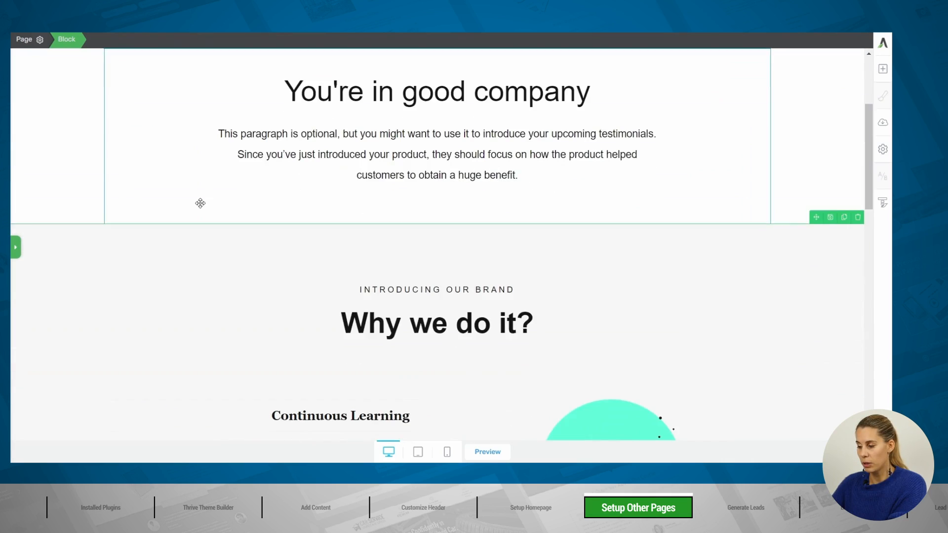
pyautogui.scroll(4, 201, 204)
pyautogui.scroll(2, 200, 202)
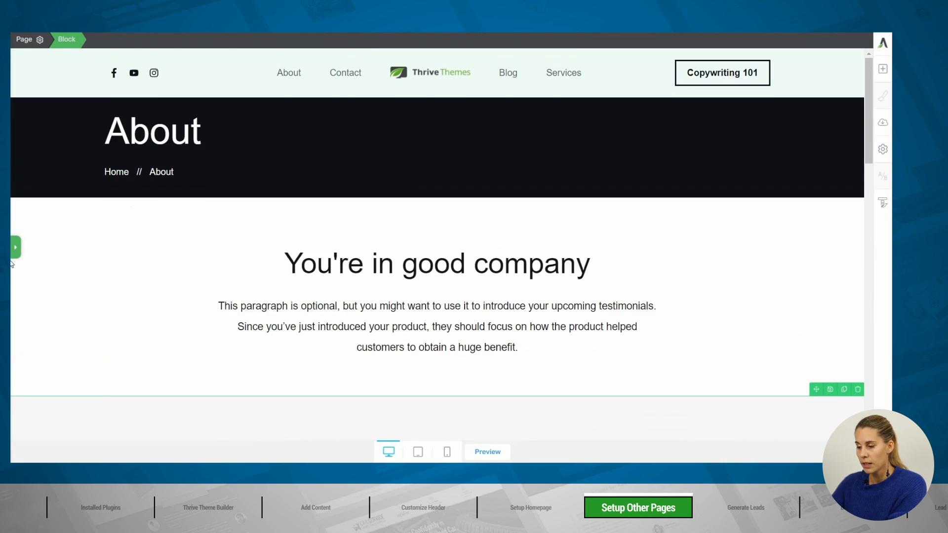
# Step: Reopen the settings sidebar and add the "[Author Name]" webinar host theme block below the "Why we do it?" block, browsing All Block Types
pyautogui.click(17, 247)
pyautogui.scroll(-10, 510, 158)
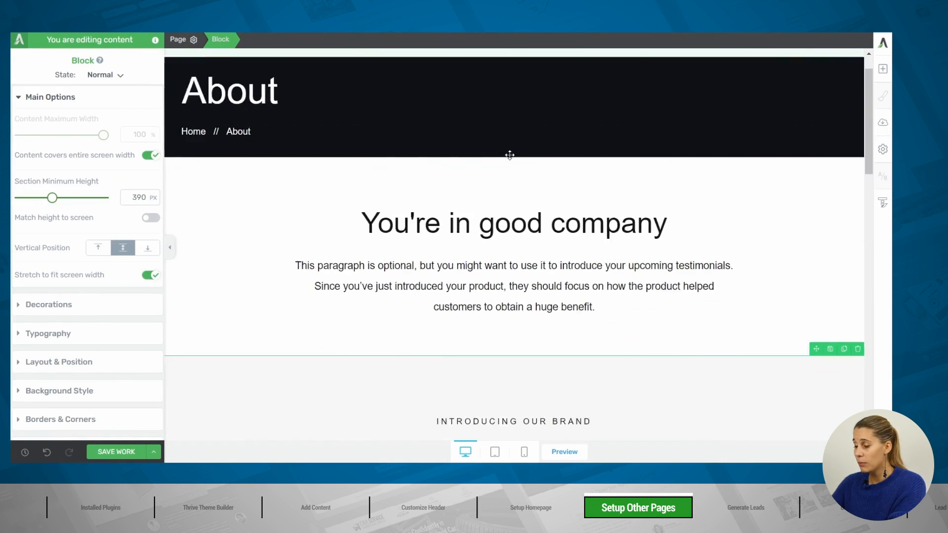
pyautogui.scroll(-2, 511, 158)
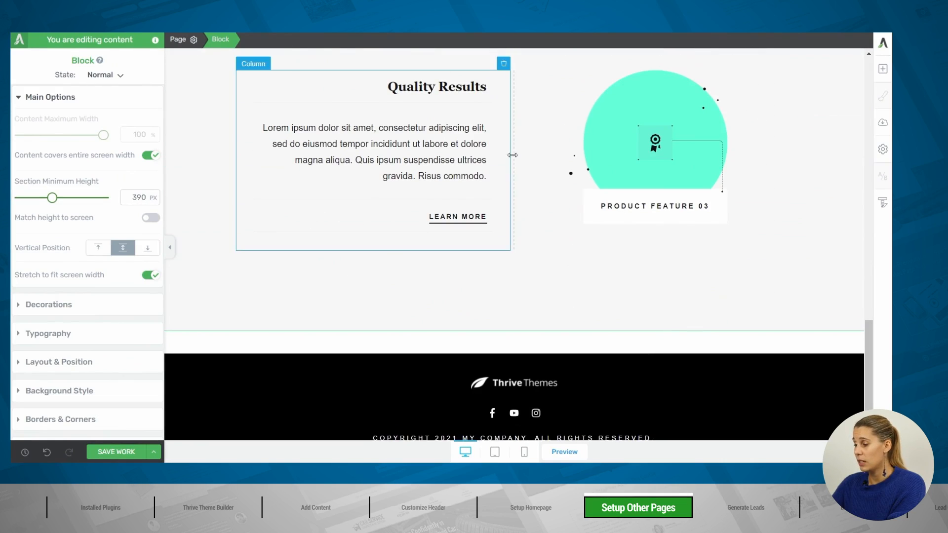
pyautogui.click(883, 69)
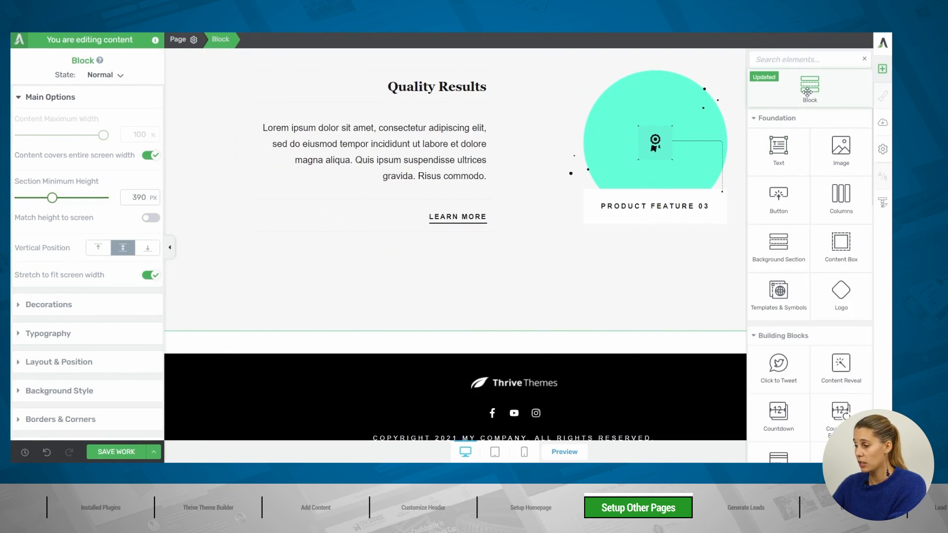
pyautogui.moveTo(784, 154); pyautogui.dragTo(495, 339)
pyautogui.click(514, 375)
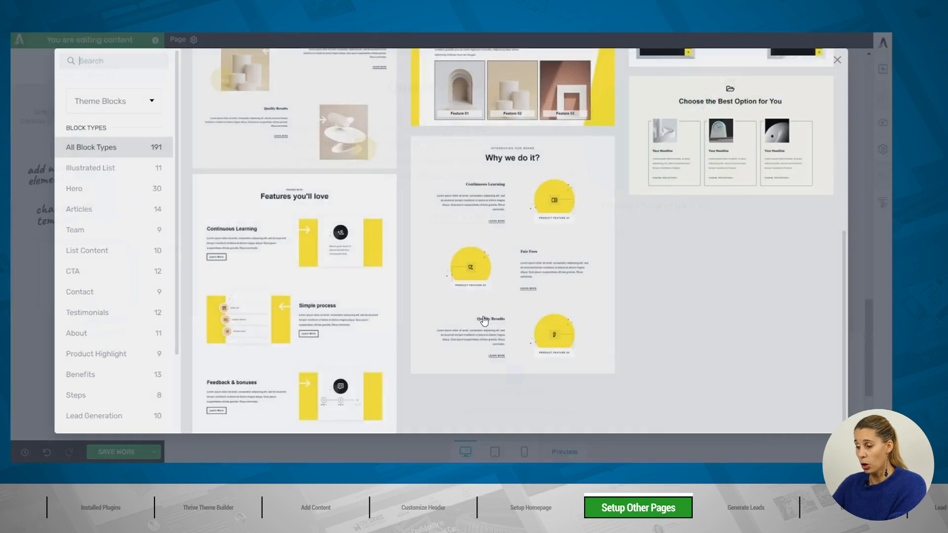
pyautogui.click(83, 150)
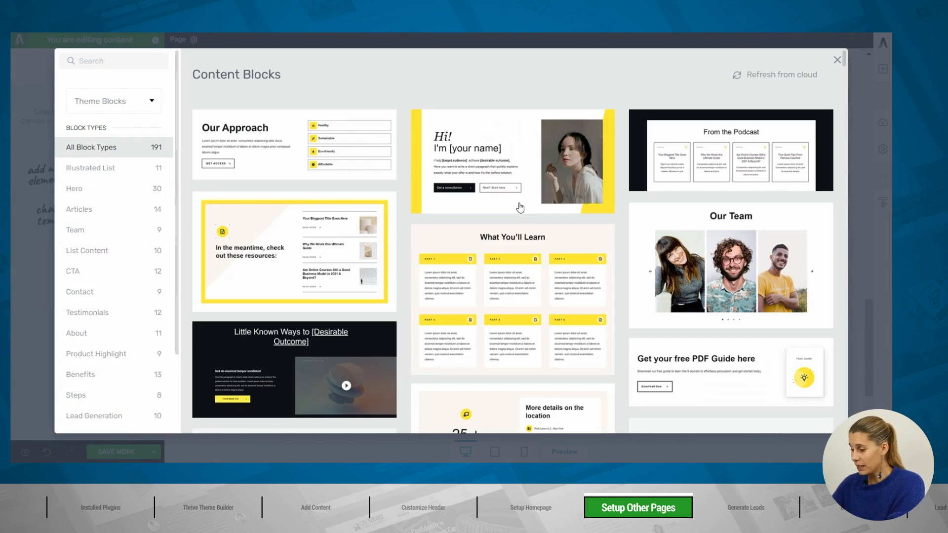
pyautogui.scroll(-8, 521, 209)
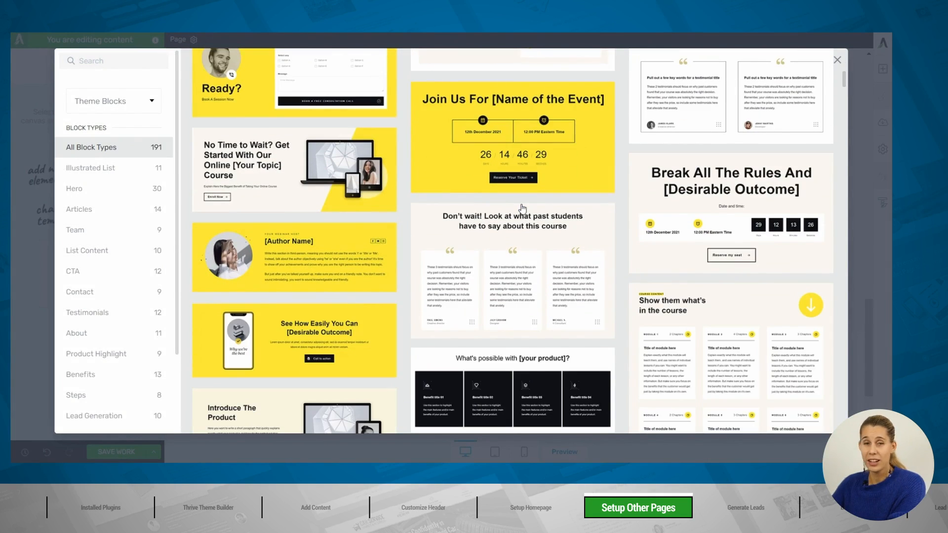
pyautogui.click(322, 248)
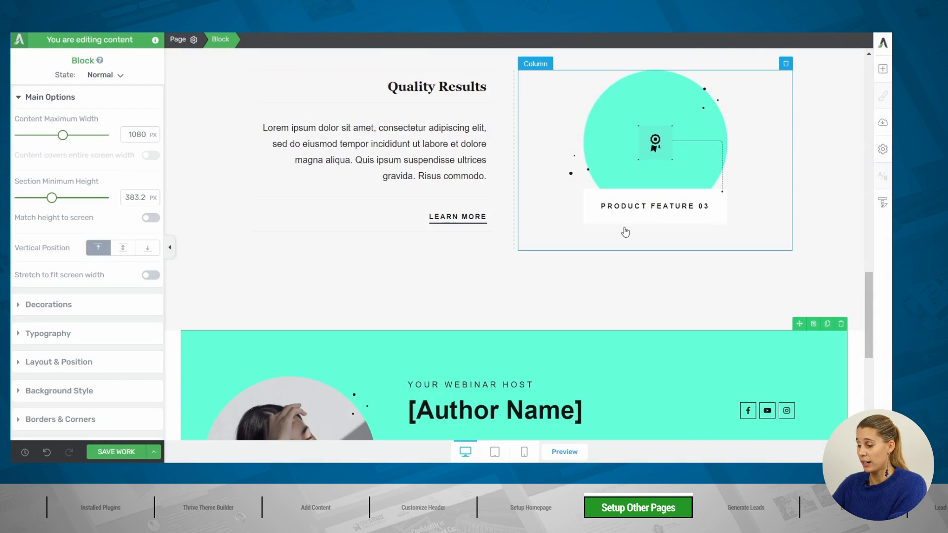
# Step: Review the added author block, save the About page and look back over its content
pyautogui.scroll(-6, 626, 232)
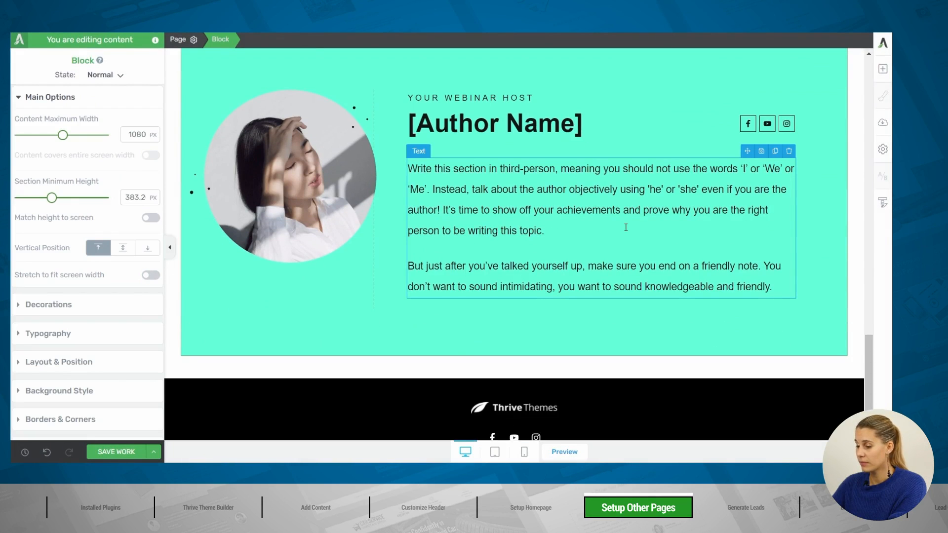
pyautogui.click(120, 455)
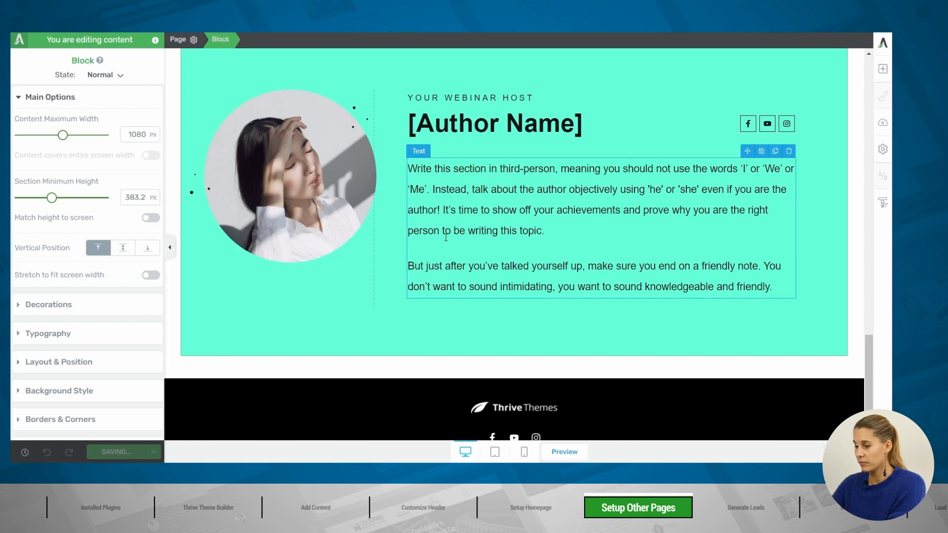
pyautogui.scroll(15, 446, 238)
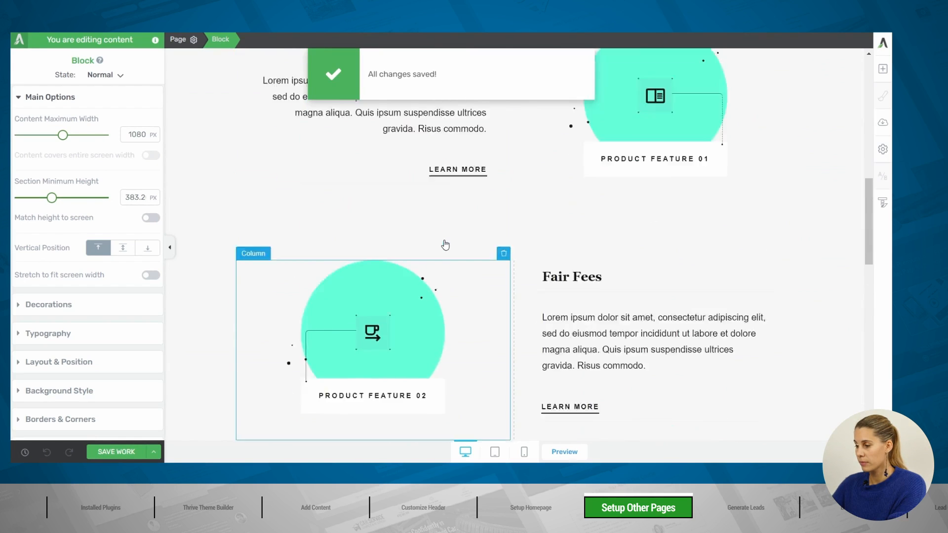
pyautogui.scroll(5, 446, 244)
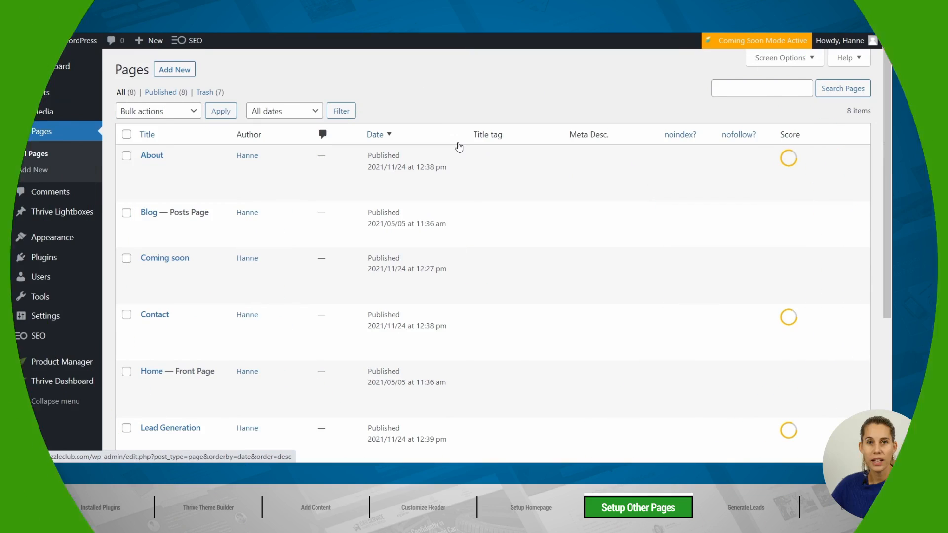
# Step: Open the Lead Generation page in Thrive Architect, choose a pre-built landing page and browse the smart landing page templates
pyautogui.scroll(-3, 458, 147)
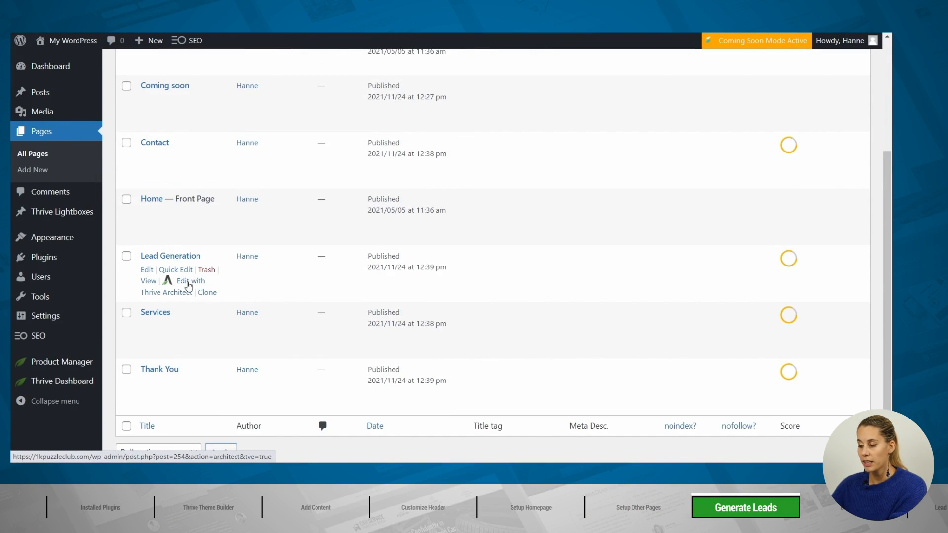
pyautogui.click(185, 282)
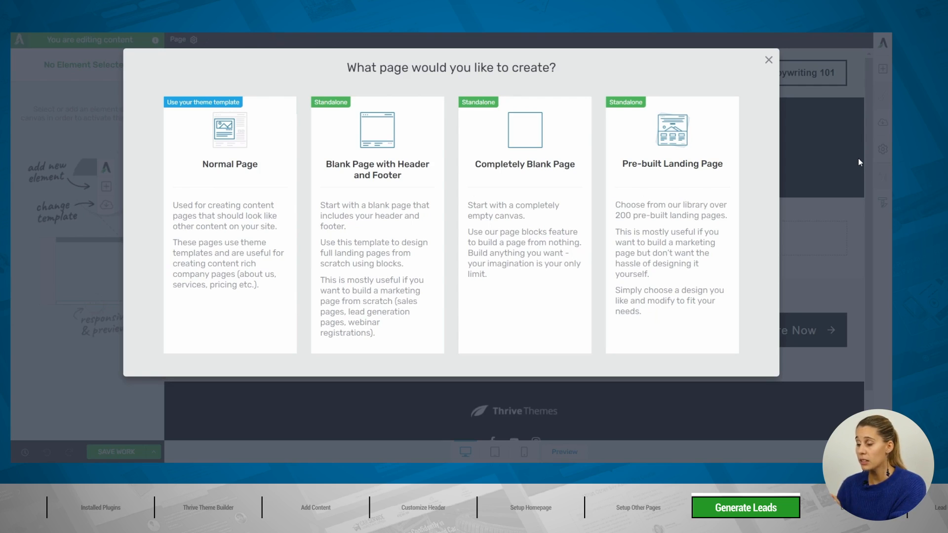
pyautogui.click(673, 198)
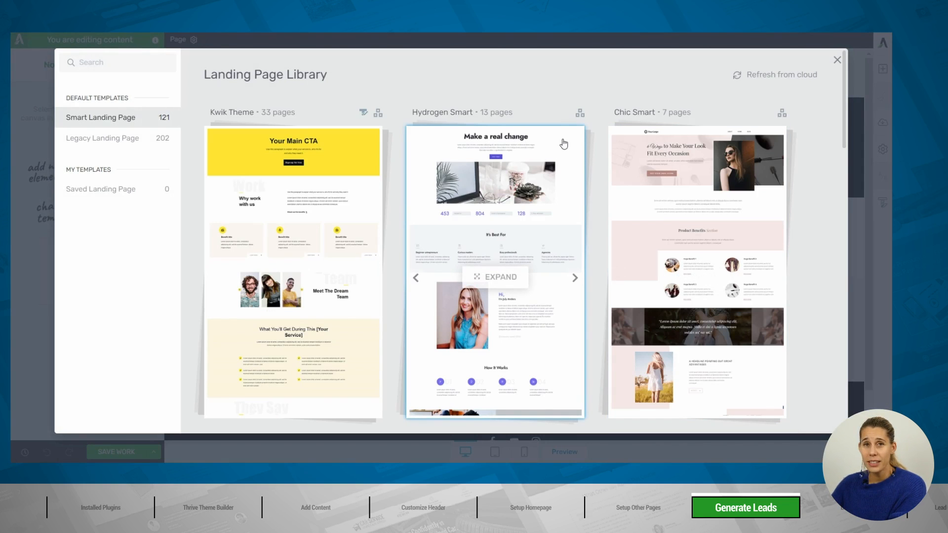
pyautogui.scroll(-8, 564, 143)
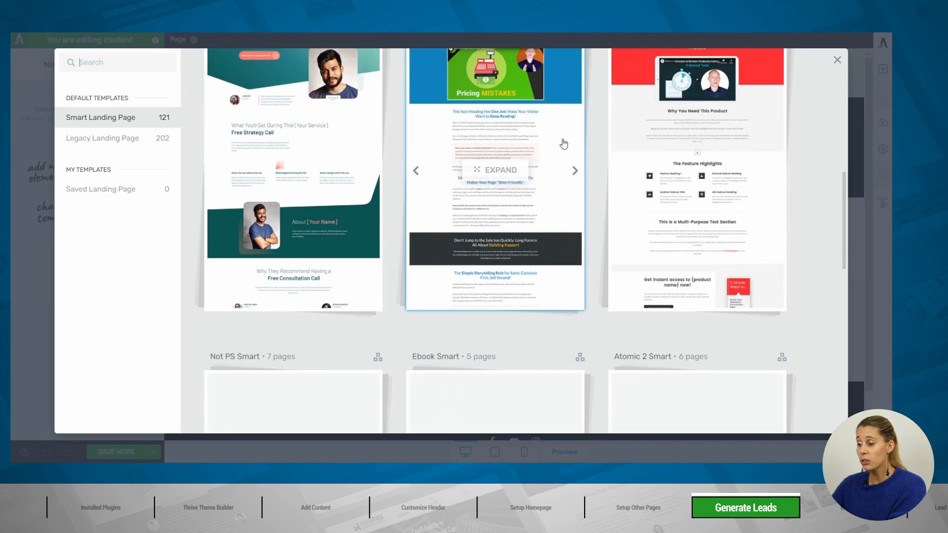
pyautogui.scroll(8, 564, 143)
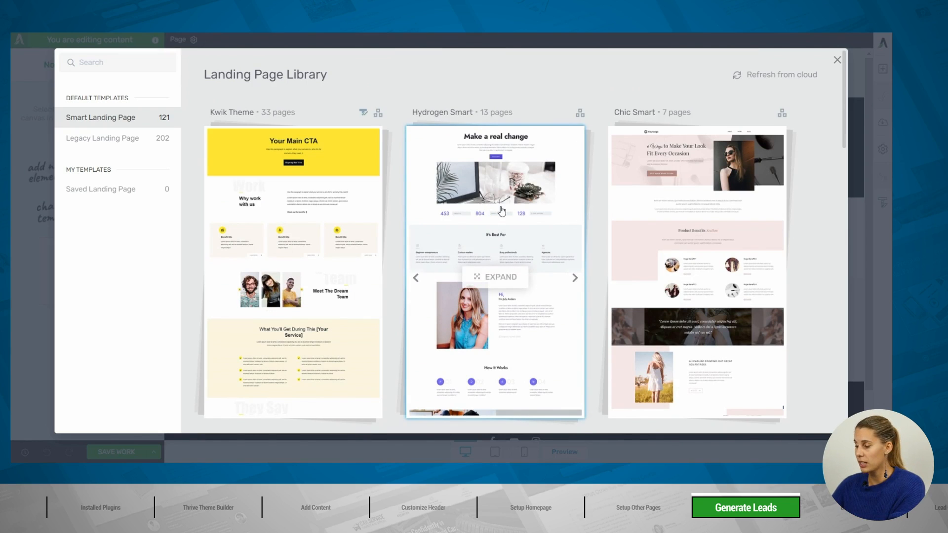
pyautogui.scroll(-5, 502, 210)
pyautogui.scroll(-3, 501, 211)
pyautogui.scroll(8, 514, 55)
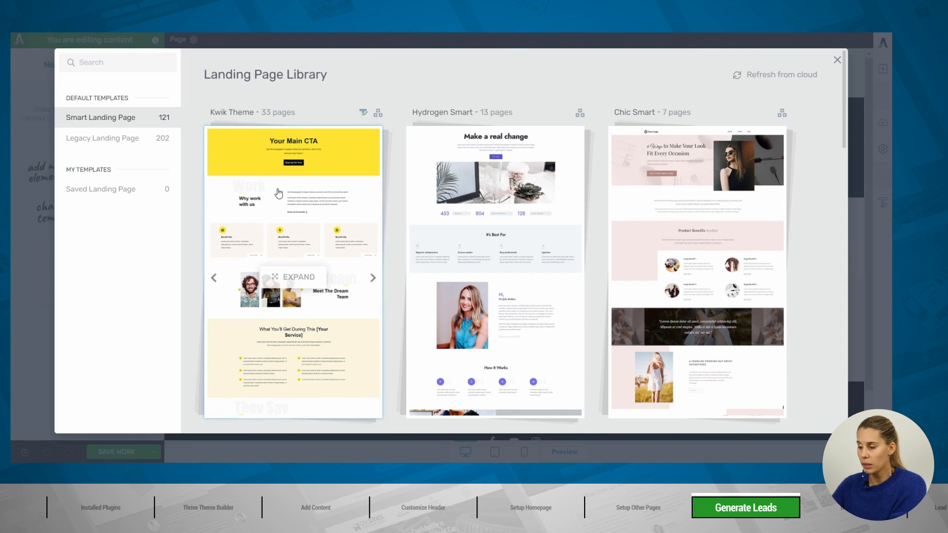
# Step: Examine the Kwik Theme set's Lead Generation Page template and return to the landing page library
pyautogui.click(279, 193)
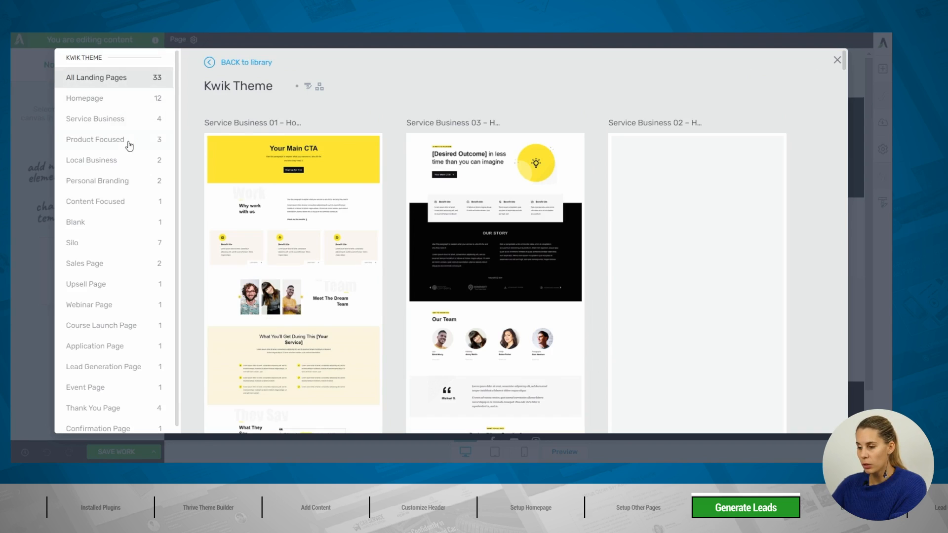
pyautogui.scroll(-1, 131, 257)
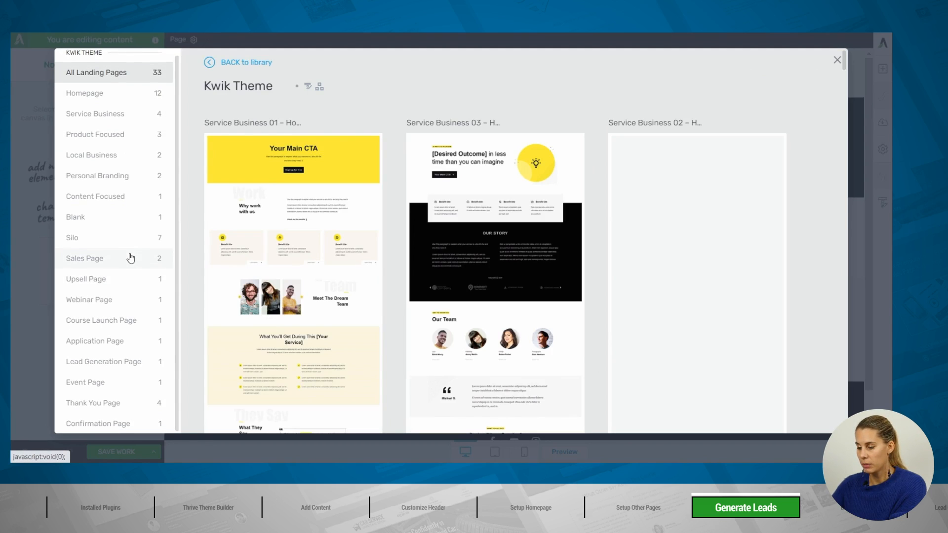
pyautogui.click(120, 363)
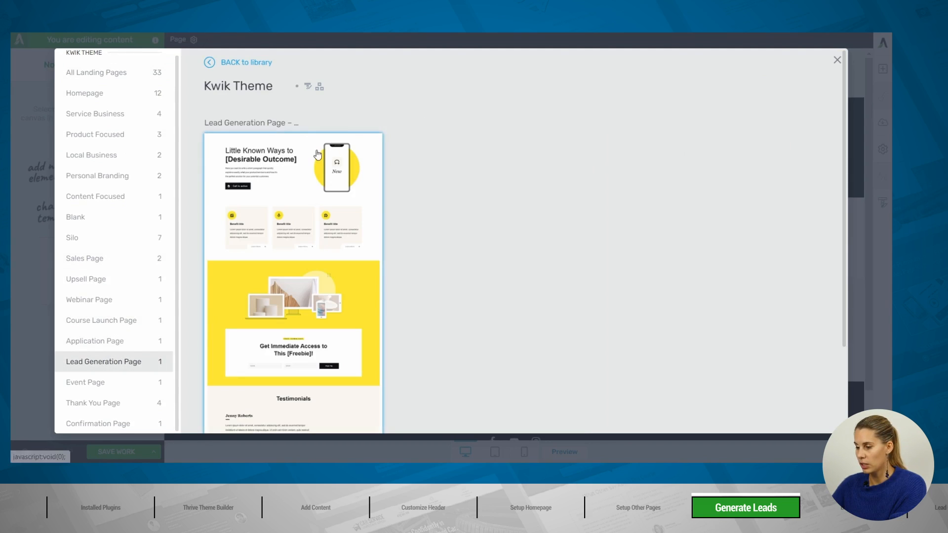
pyautogui.scroll(1, 105, 116)
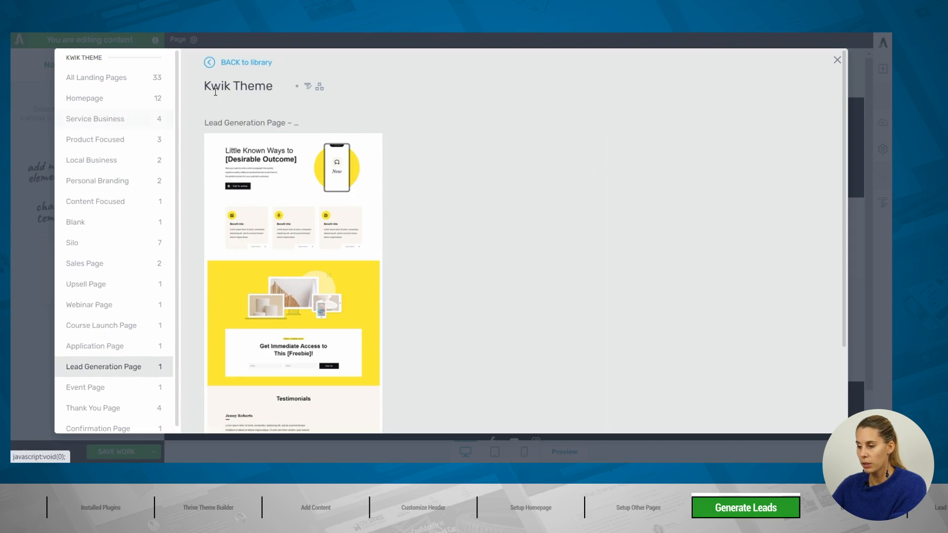
pyautogui.click(227, 62)
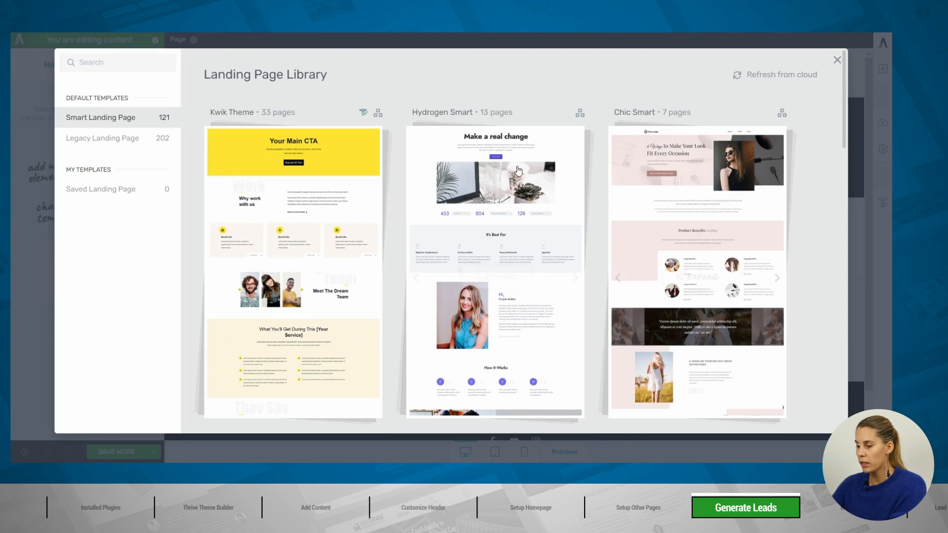
# Step: Open the Bright Smart template set and narrow it to its lead generation landing pages
pyautogui.scroll(-4, 500, 202)
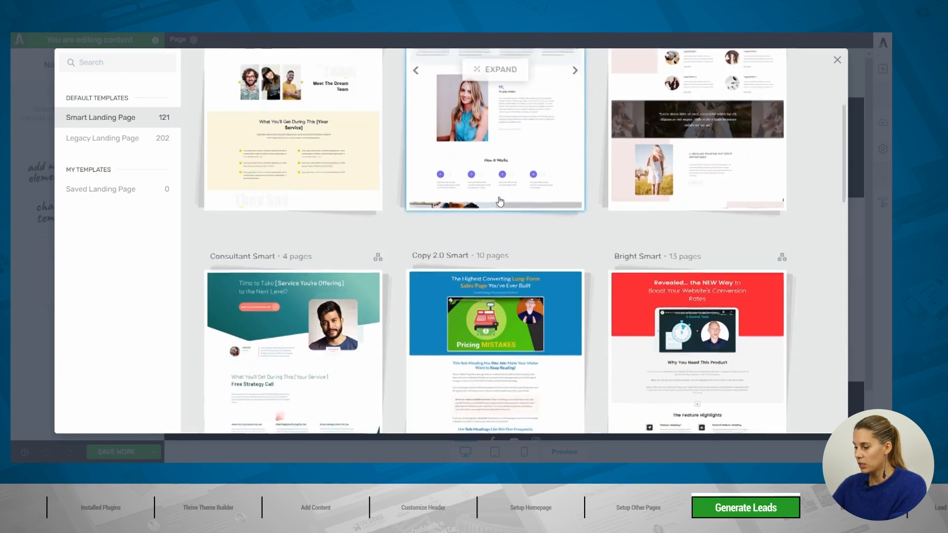
pyautogui.click(751, 294)
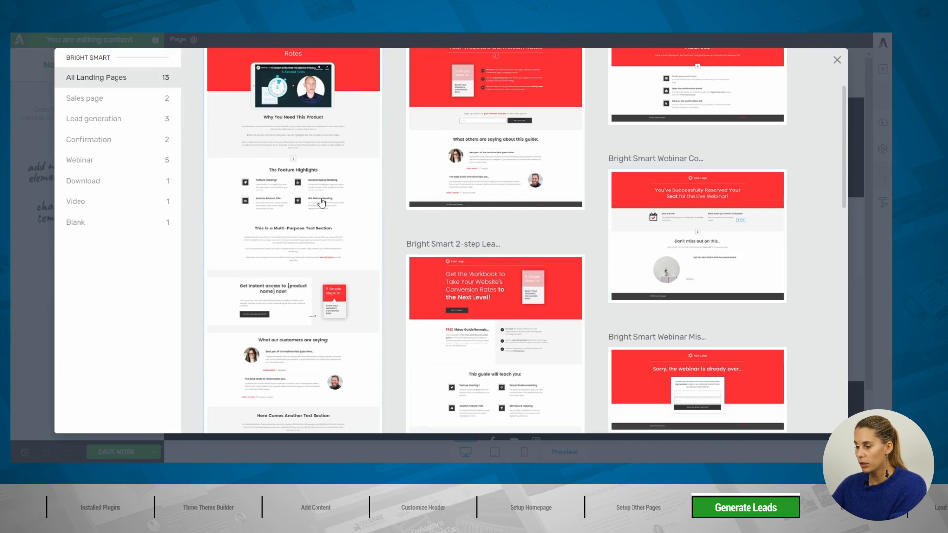
pyautogui.scroll(3, 352, 212)
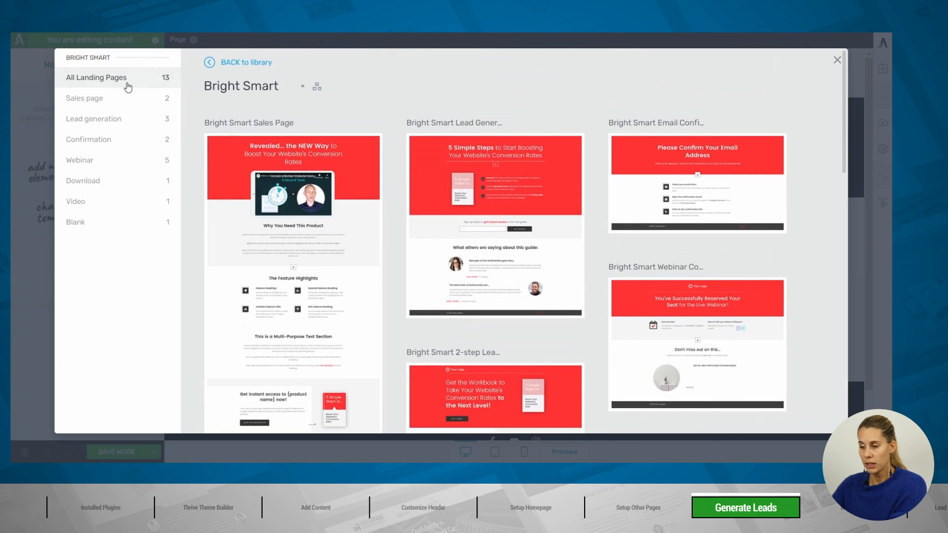
pyautogui.click(107, 120)
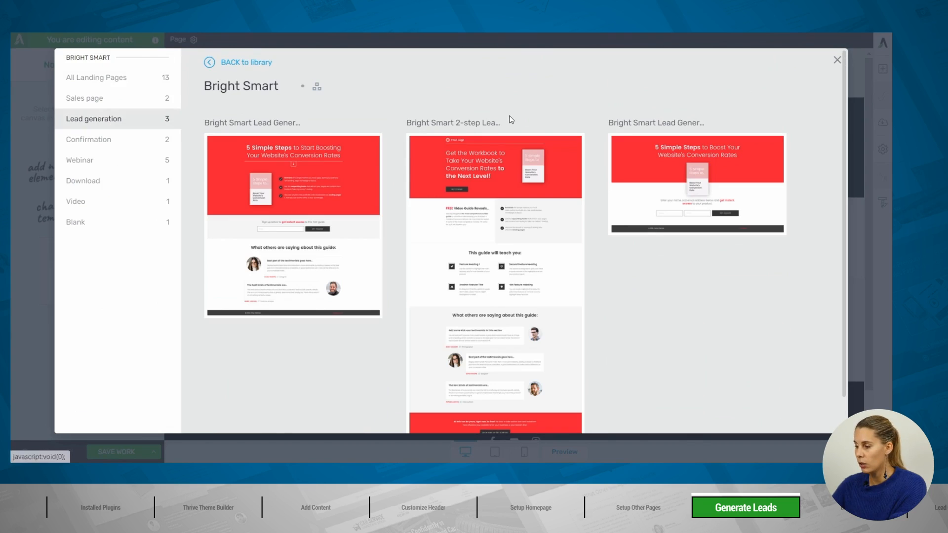
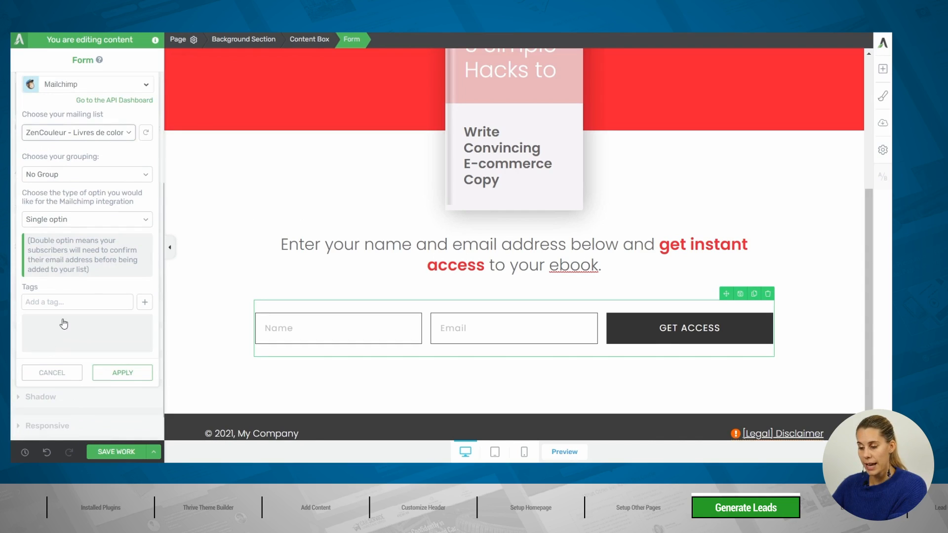
# Step: Apply the opt-in form's Mailchimp connection and set its after-submission redirect to the Thank You page
pyautogui.scroll(-1, 56, 336)
pyautogui.click(122, 341)
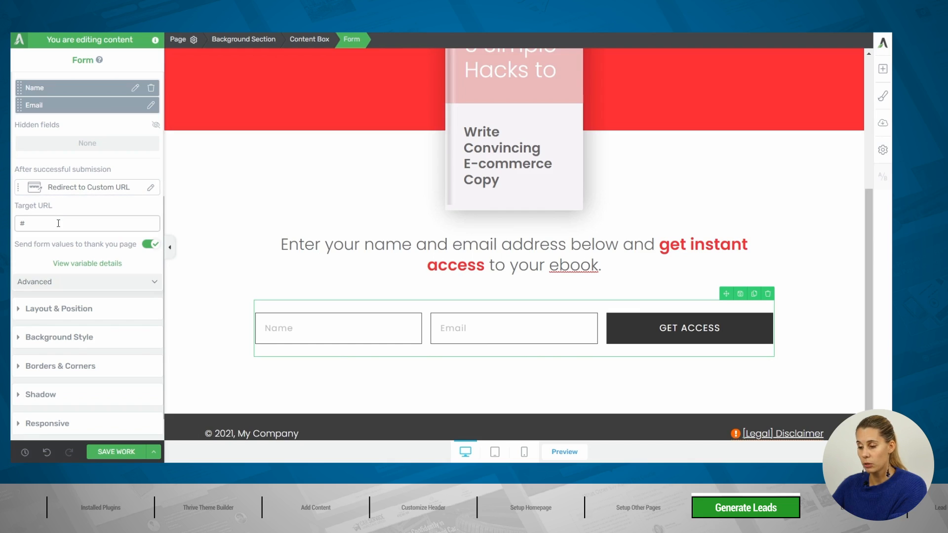
pyautogui.write('thank')
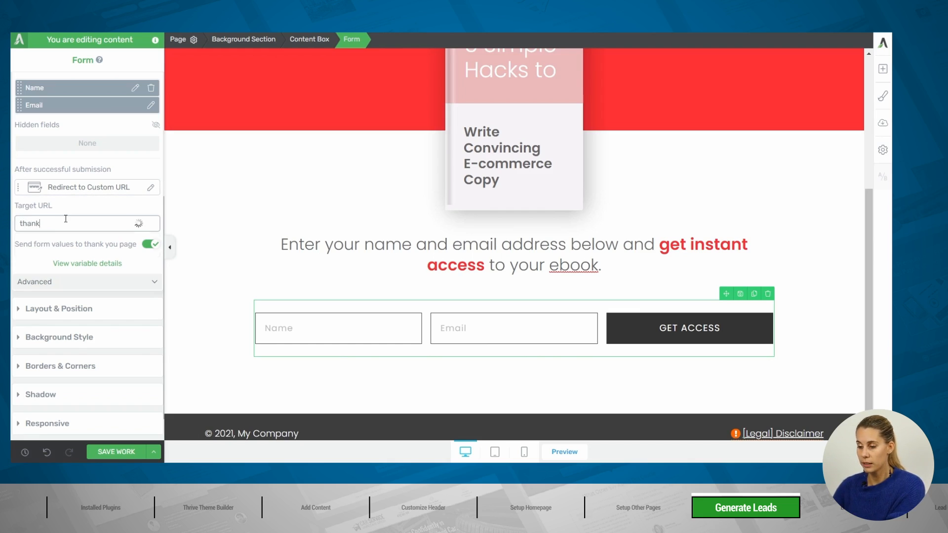
pyautogui.click(73, 238)
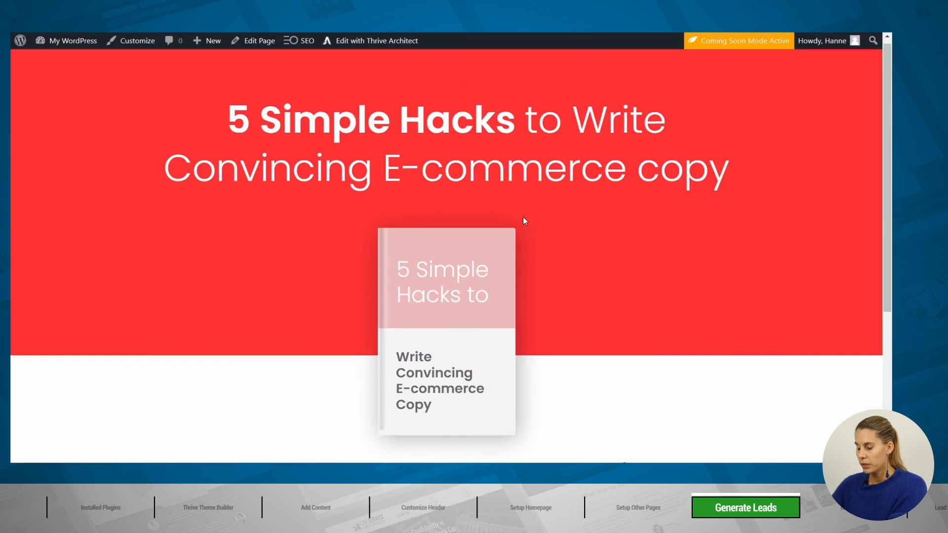
# Step: Test the opt-in form on the live lead generation page by filling in the visitor's name and e-mail
pyautogui.scroll(-5, 523, 217)
pyautogui.click(256, 326)
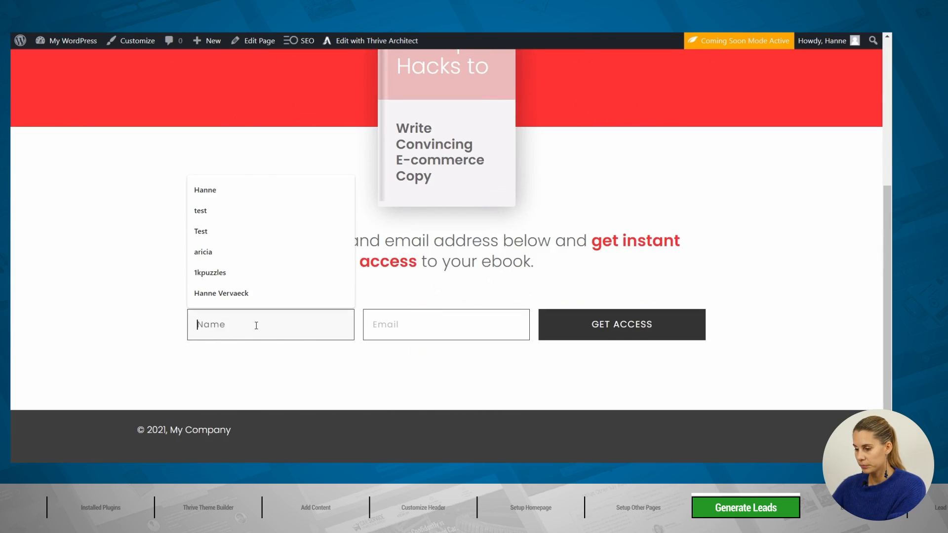
pyautogui.click(205, 189)
pyautogui.click(395, 321)
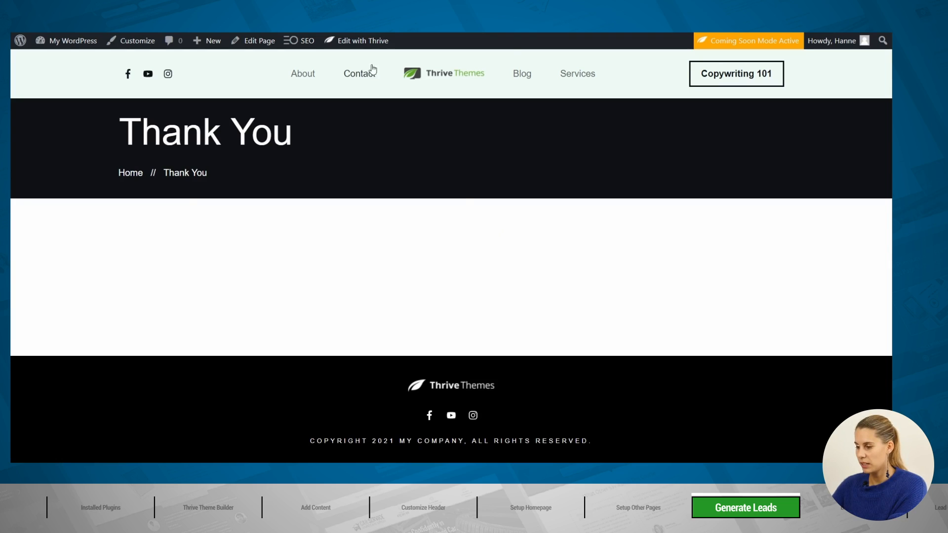
# Step: Edit the Thank You page with Thrive Architect and load the pre-built Bright Smart Download landing page template
pyautogui.moveTo(373, 40)
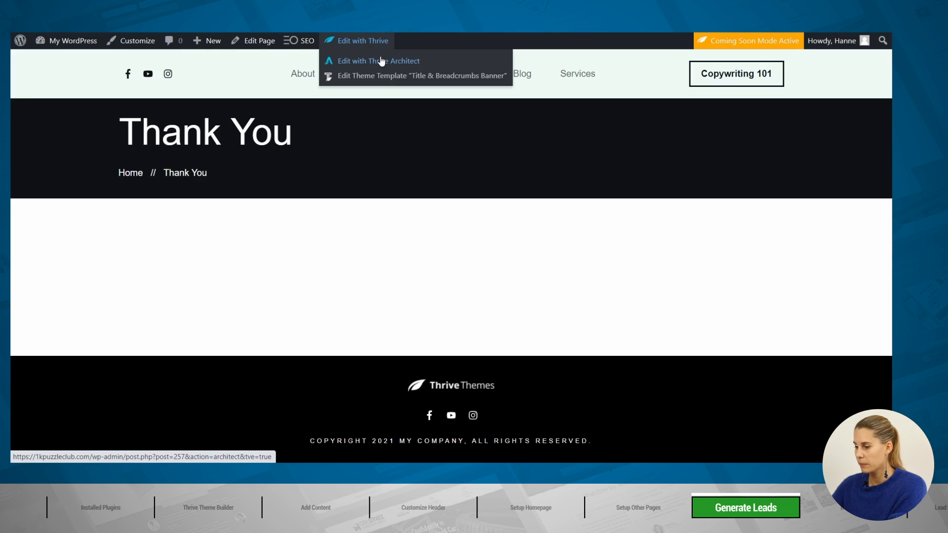
pyautogui.click(383, 61)
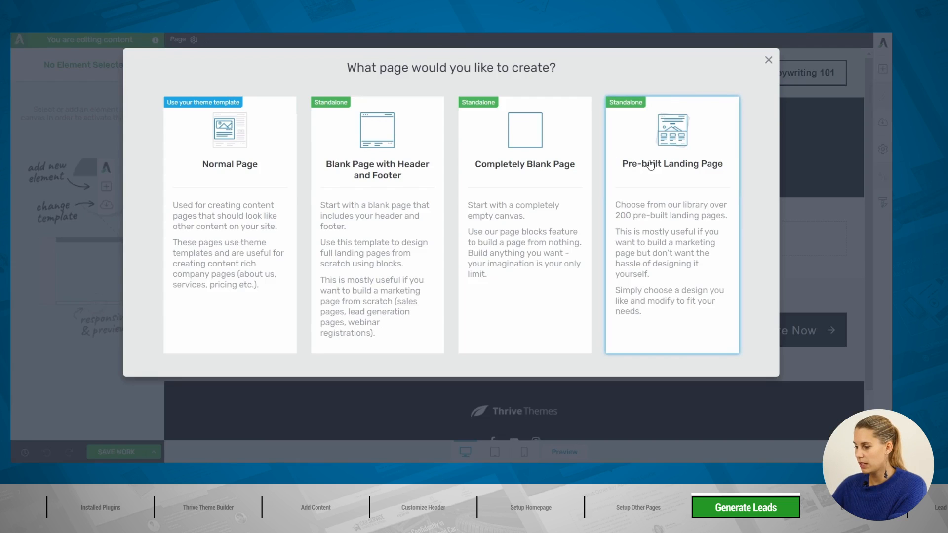
pyautogui.click(635, 165)
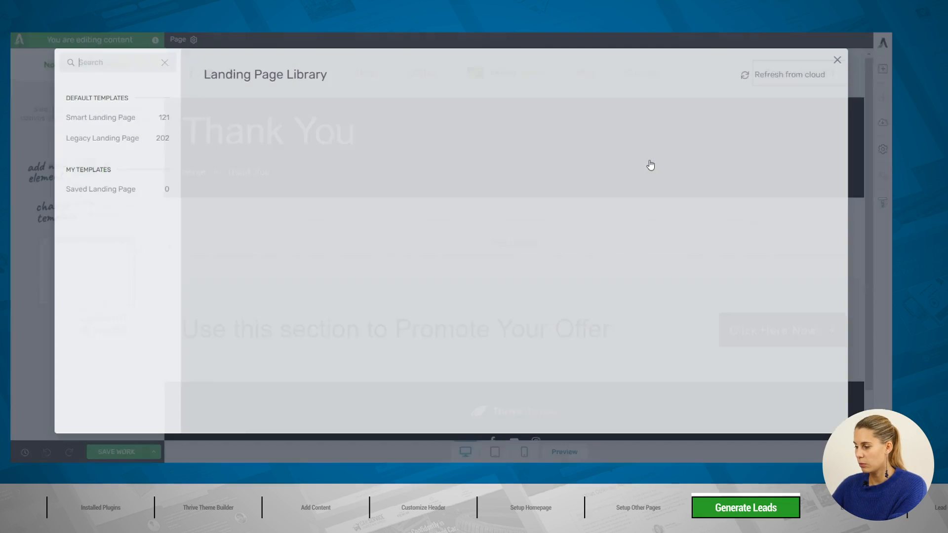
pyautogui.scroll(-7, 506, 163)
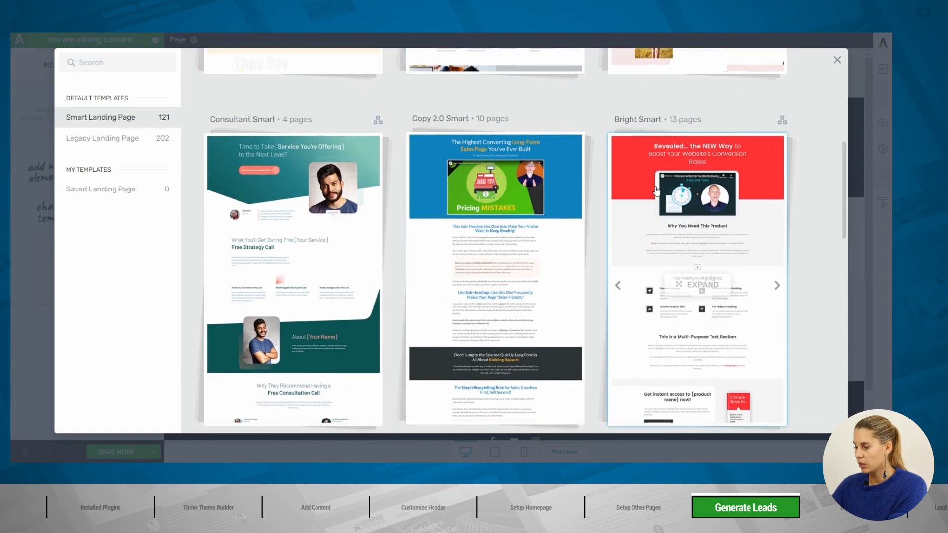
pyautogui.click(656, 191)
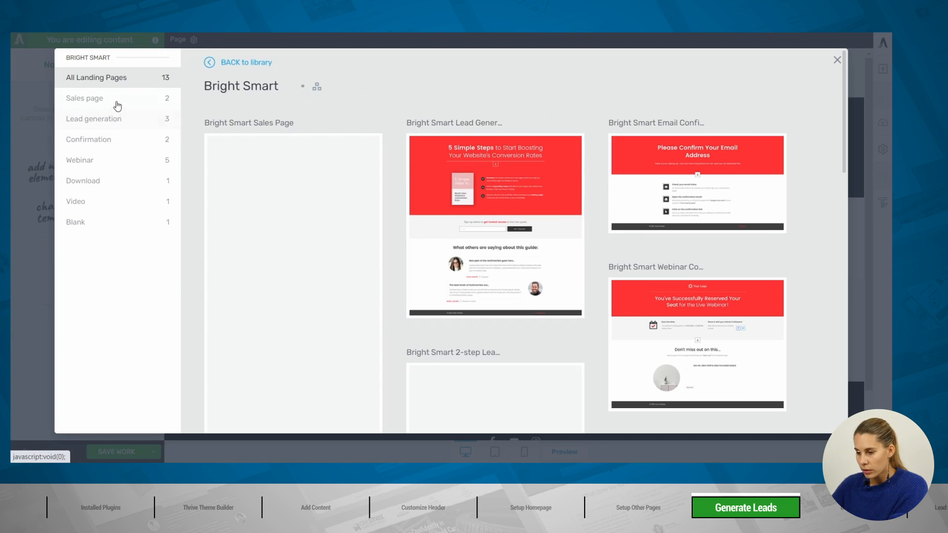
pyautogui.click(108, 182)
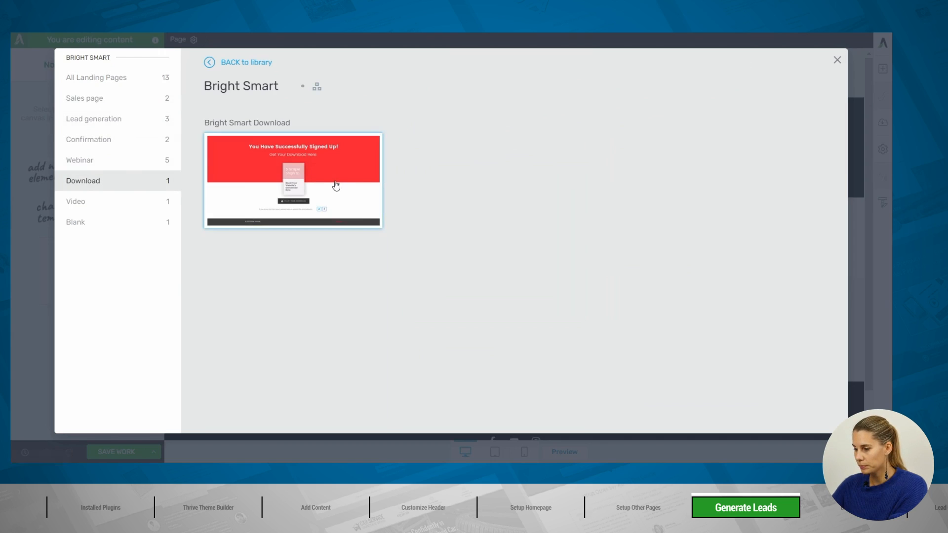
pyautogui.click(336, 185)
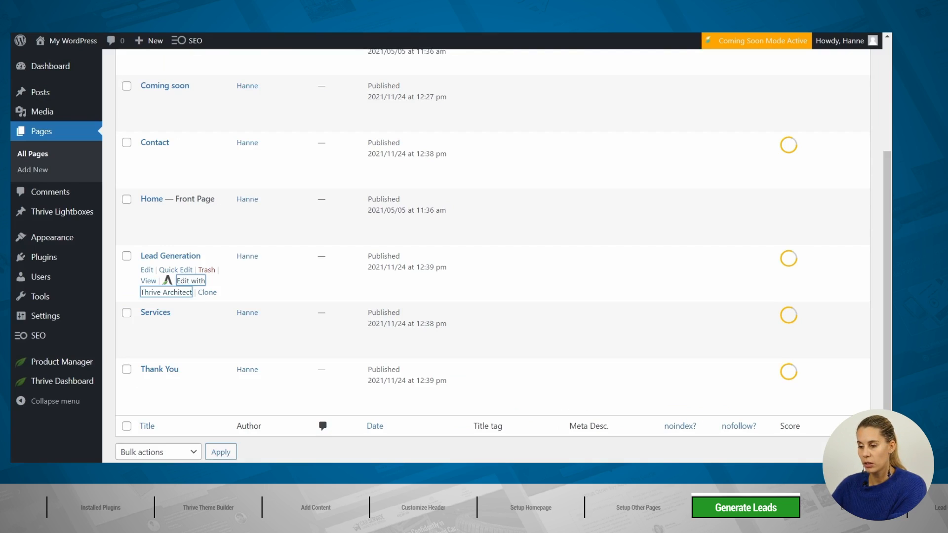
# Step: Upload the PDF "Becoming a senior Product Manager – Issue 65" to the WordPress media library and copy its URL
pyautogui.moveTo(42, 113)
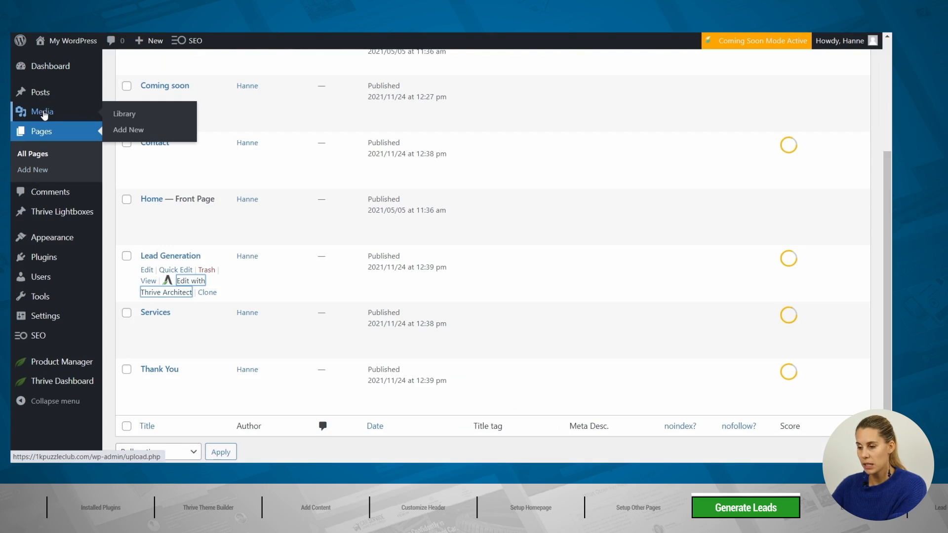
pyautogui.click(123, 129)
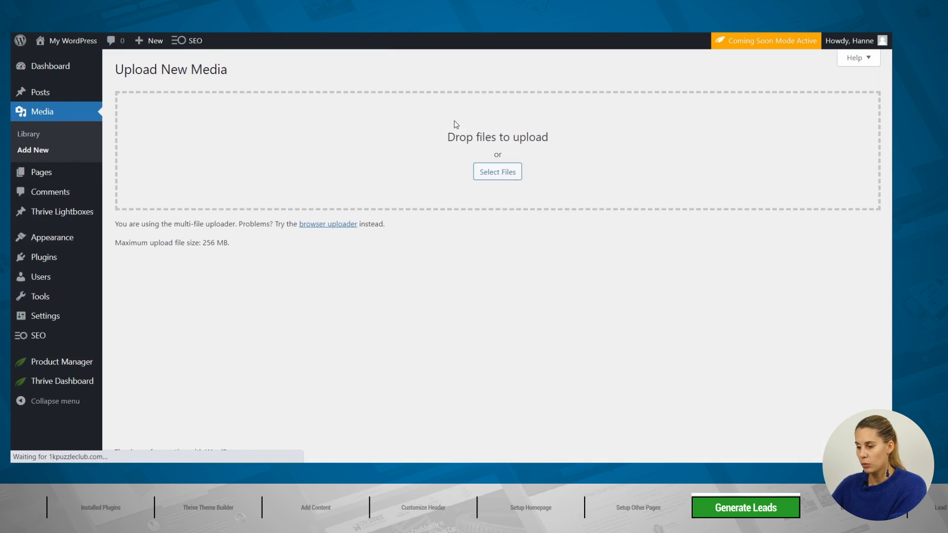
pyautogui.click(505, 173)
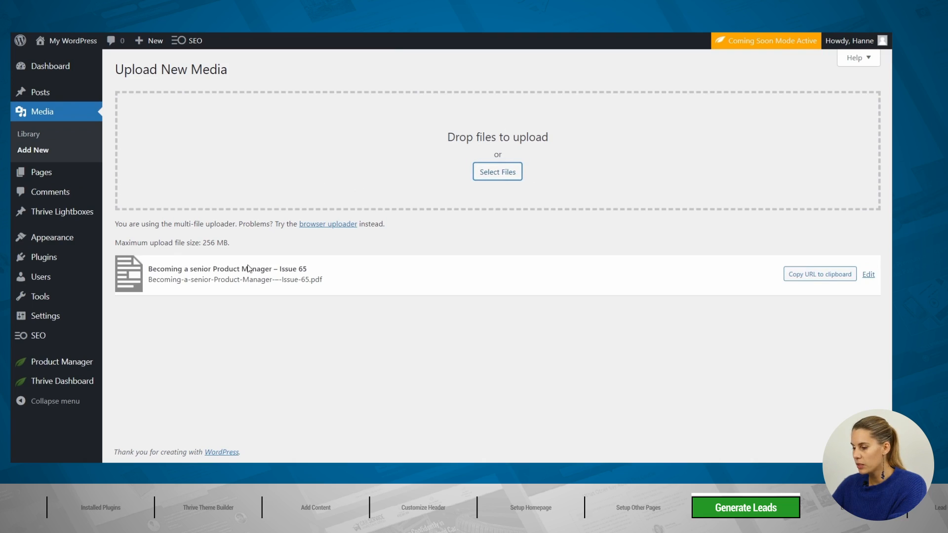
pyautogui.click(818, 281)
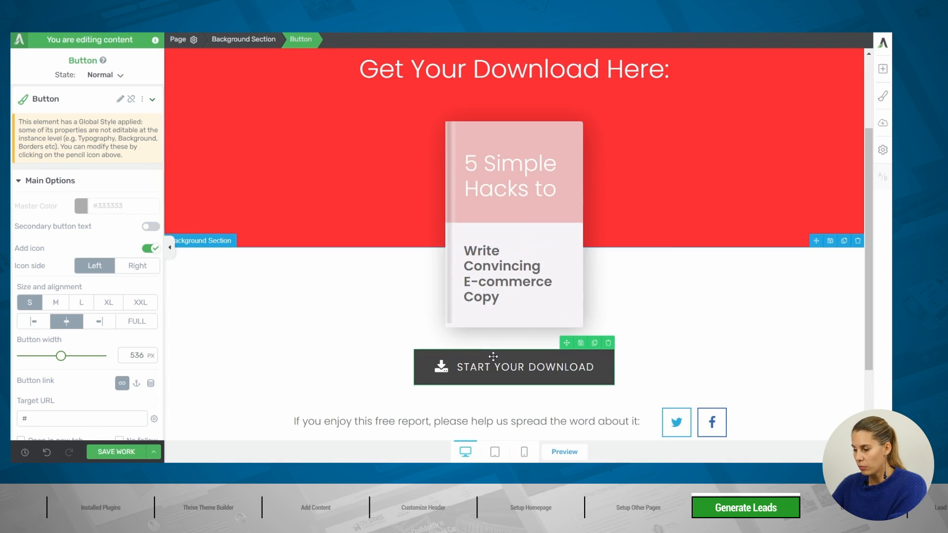
# Step: Replace the "Start Your Download" button's target URL with the copied PDF link and check the pasted address
pyautogui.scroll(-5, 84, 321)
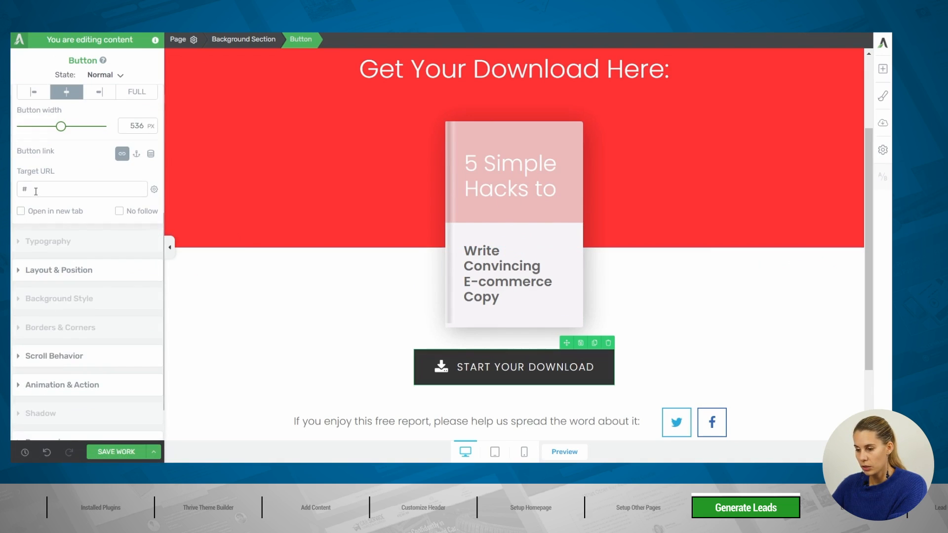
pyautogui.moveTo(28, 189); pyautogui.dragTo(16, 193)
pyautogui.hotkey('ctrl', 'v')
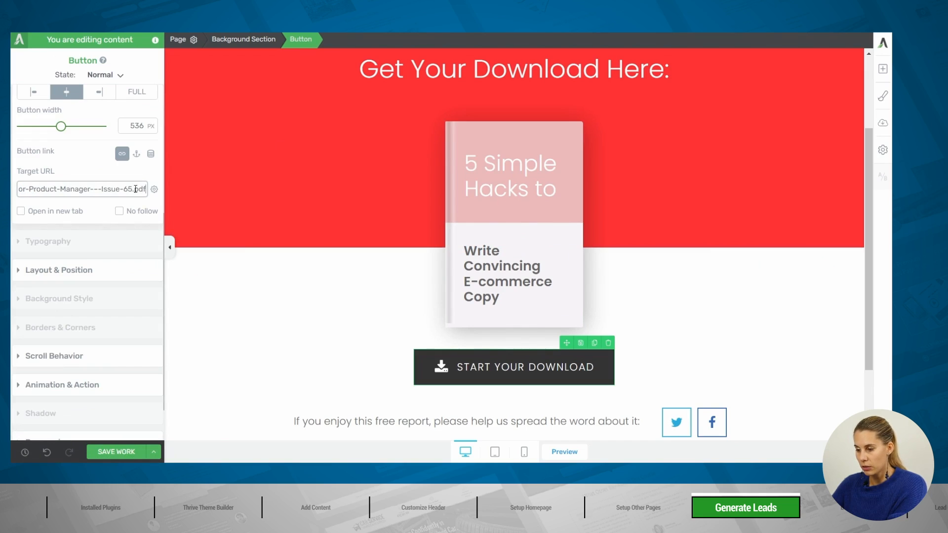
pyautogui.tripleClick(132, 188)
pyautogui.click(132, 188)
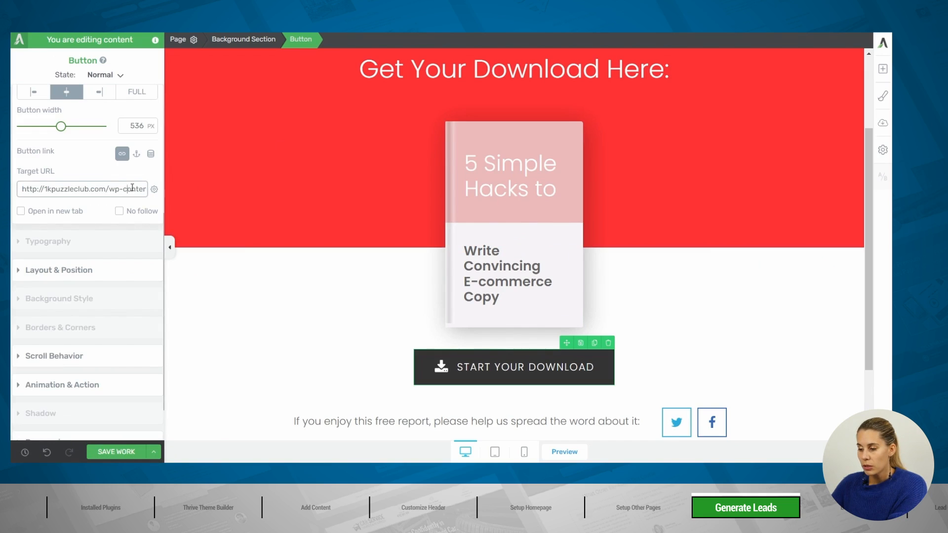
# Step: Check the full target URL of the "Start Your Download" button and save the Thank You page
pyautogui.tripleClick(136, 187)
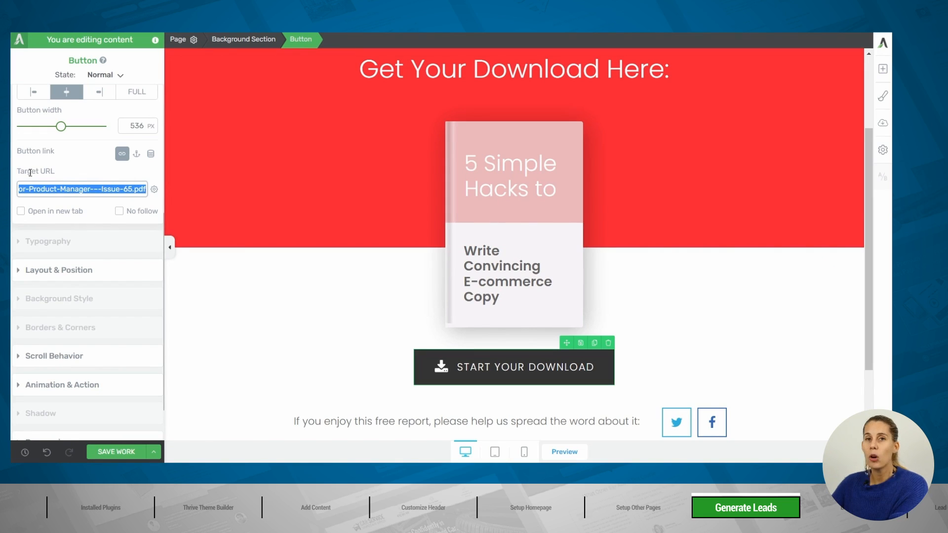
pyautogui.click(80, 171)
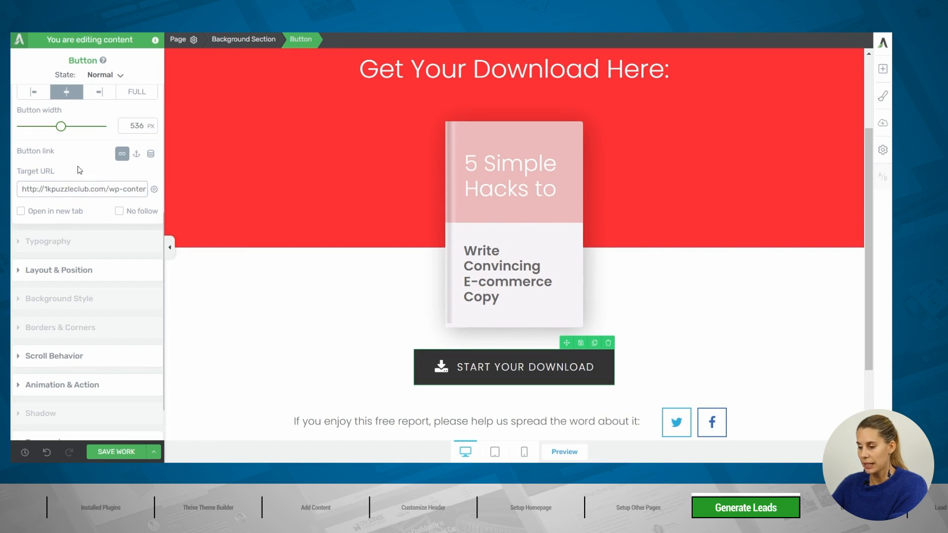
pyautogui.click(119, 452)
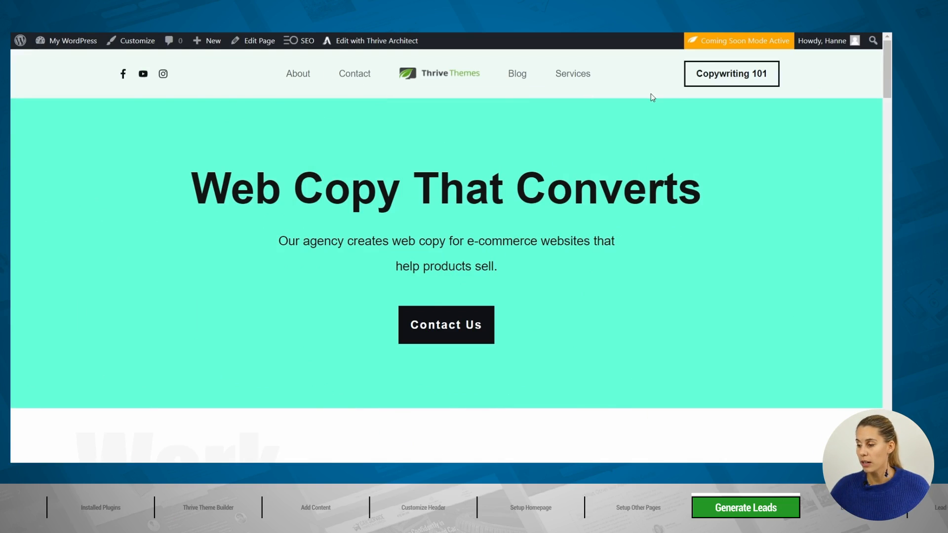
# Step: Open the lead generation page through the site header's "Copywriting 101" button and review its headline and opt-in form
pyautogui.click(742, 82)
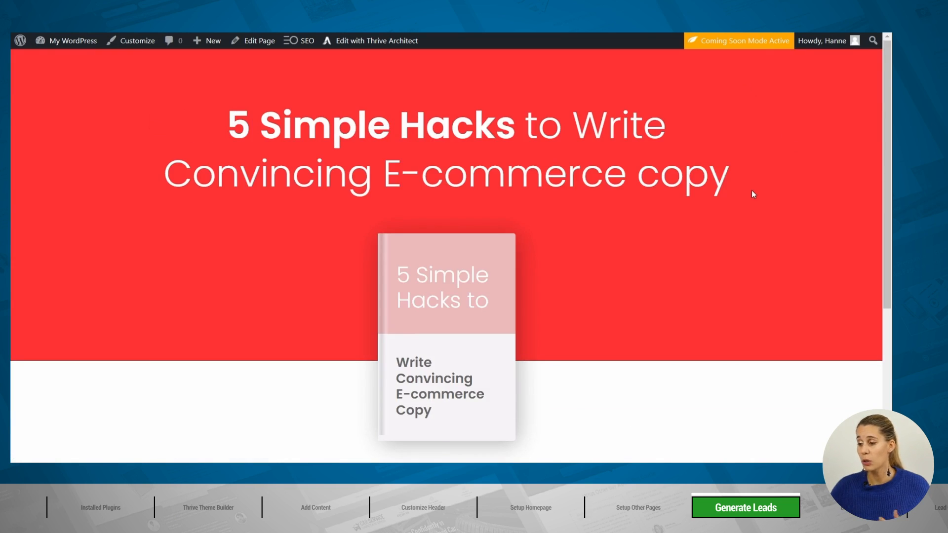
pyautogui.scroll(-5, 752, 192)
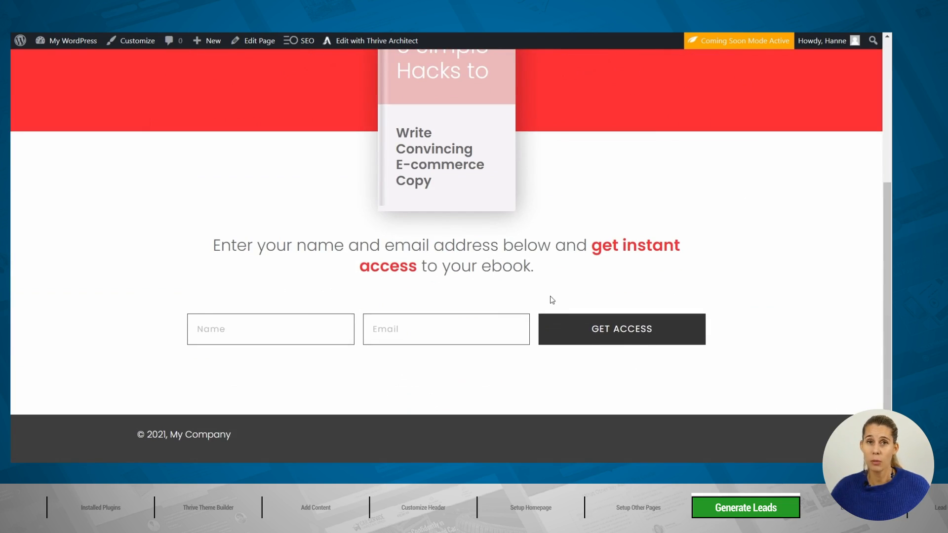
pyautogui.scroll(5, 551, 297)
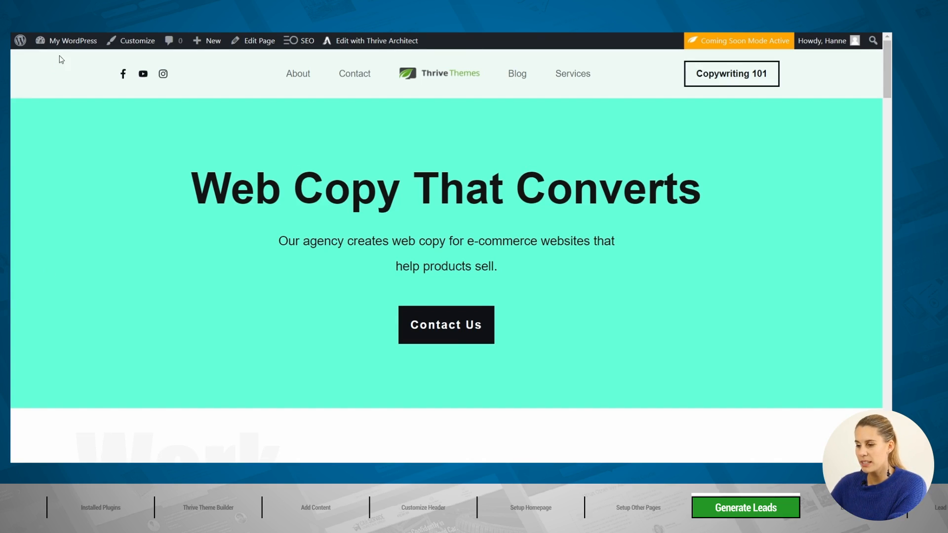
# Step: Create a new WordPress post titled "This is My First Blog Post" and publish it
pyautogui.moveTo(70, 42)
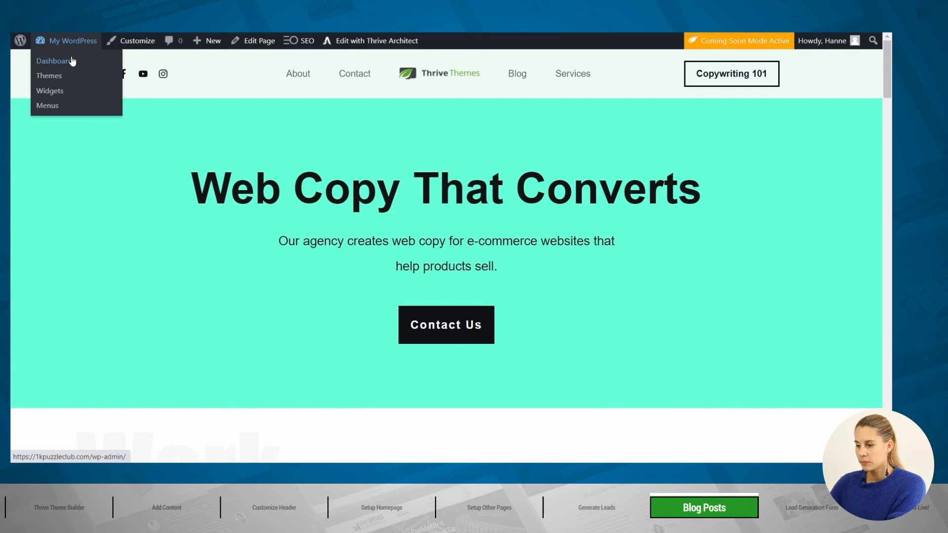
pyautogui.click(72, 61)
pyautogui.moveTo(42, 135)
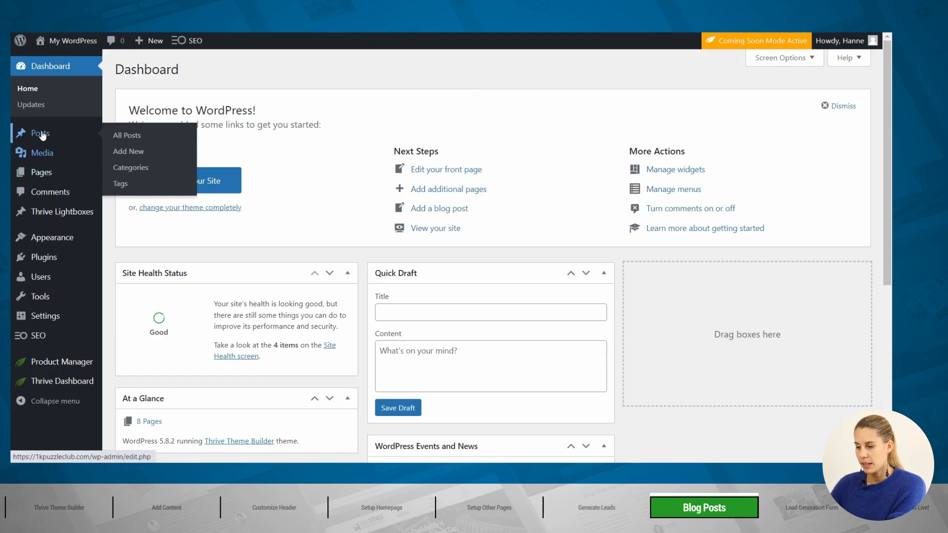
pyautogui.click(144, 151)
pyautogui.write('This is My First Blog Post')
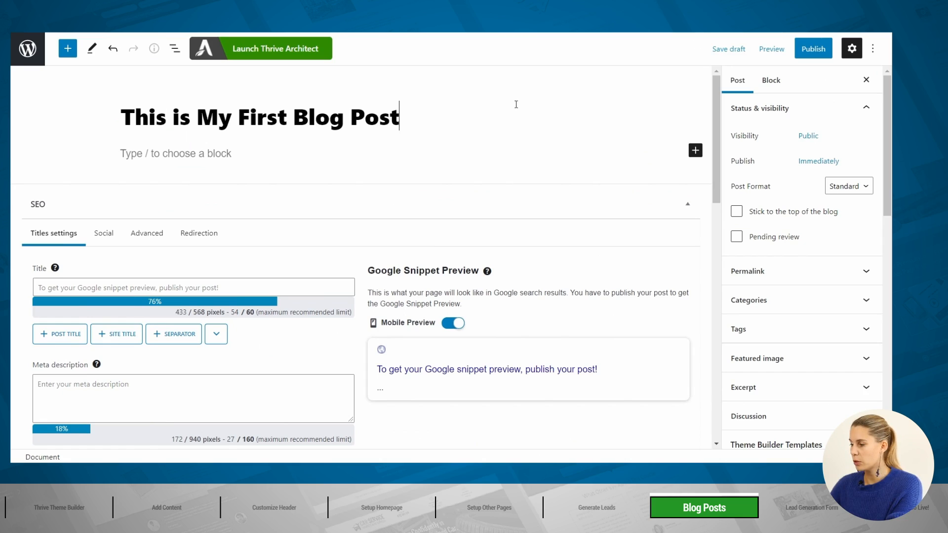
pyautogui.click(798, 53)
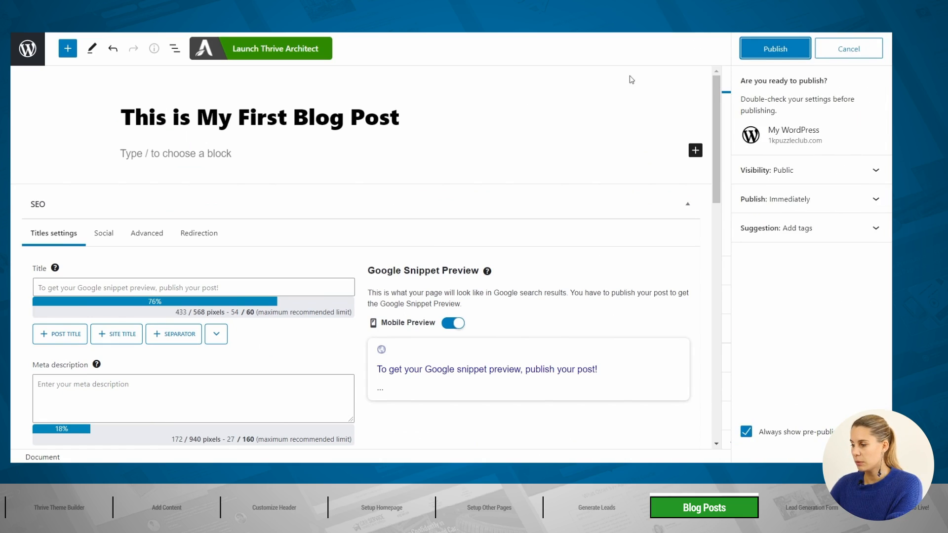
pyautogui.click(769, 48)
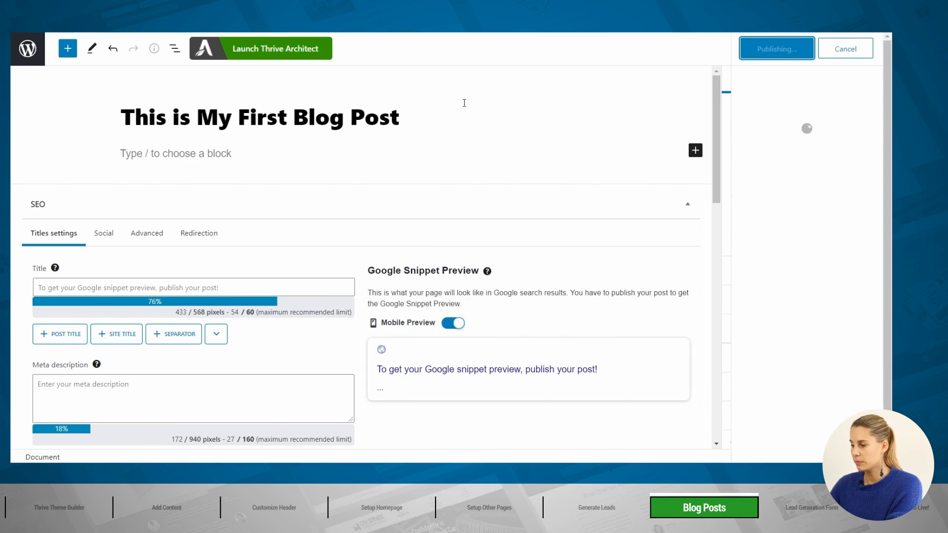
# Step: Launch Thrive Architect for the post and add a text element with the copied Lorem ipsum paragraph to the post content
pyautogui.click(294, 55)
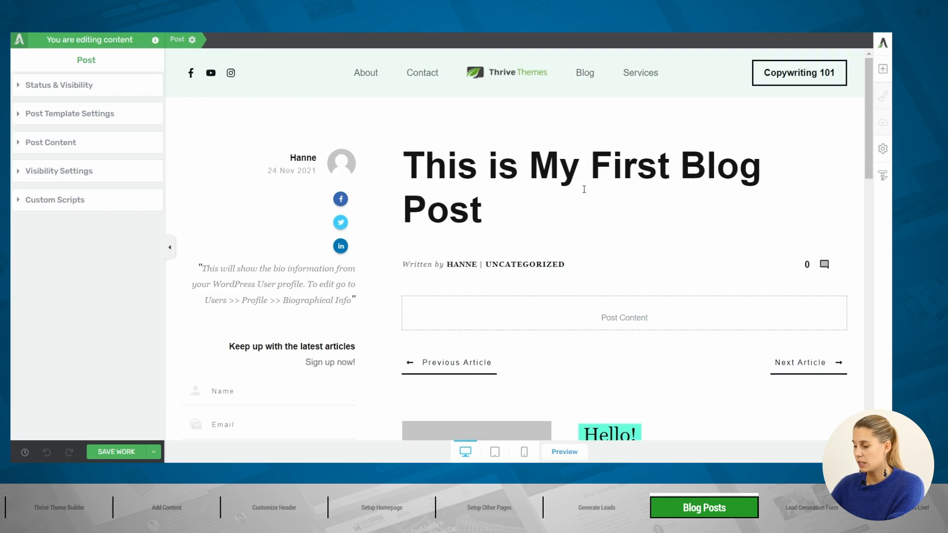
pyautogui.scroll(-2, 585, 189)
pyautogui.scroll(2, 642, 187)
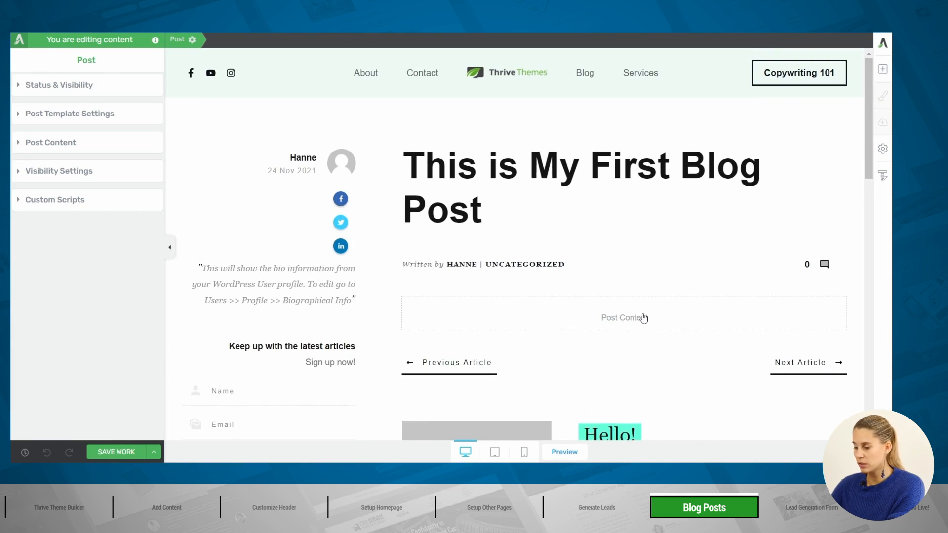
pyautogui.click(883, 69)
pyautogui.moveTo(781, 147); pyautogui.dragTo(595, 326)
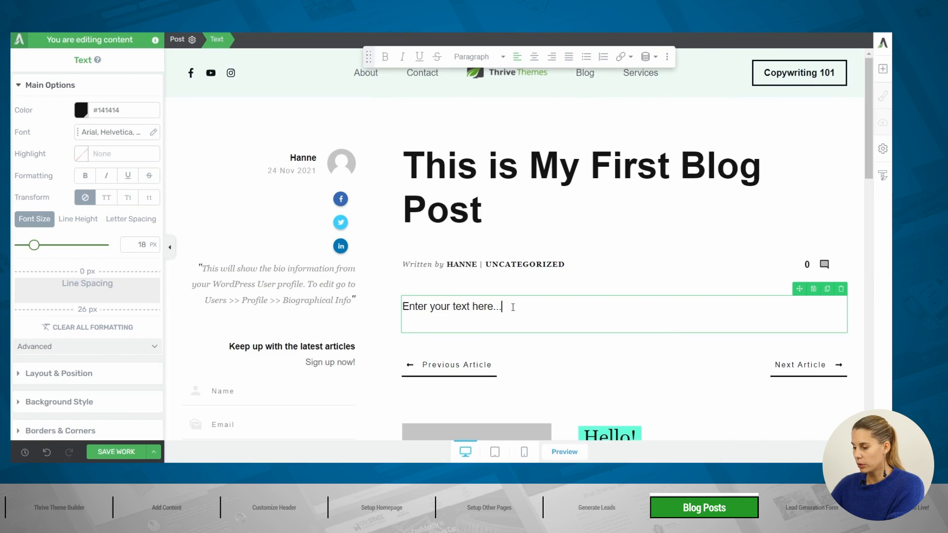
pyautogui.moveTo(513, 307); pyautogui.dragTo(404, 309)
pyautogui.hotkey('ctrl', 'v')
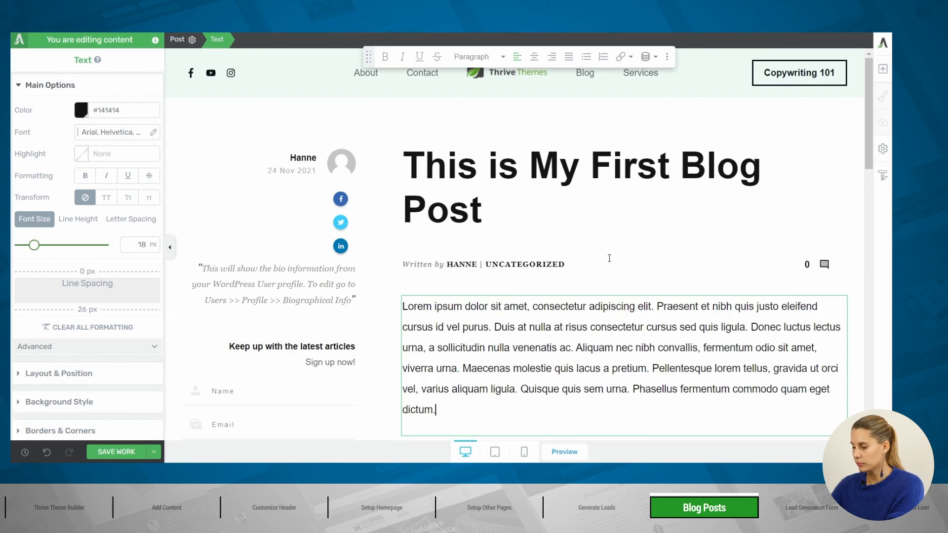
# Step: Add a text element reading "My Title" above the Lorem ipsum paragraph
pyautogui.scroll(-3, 545, 191)
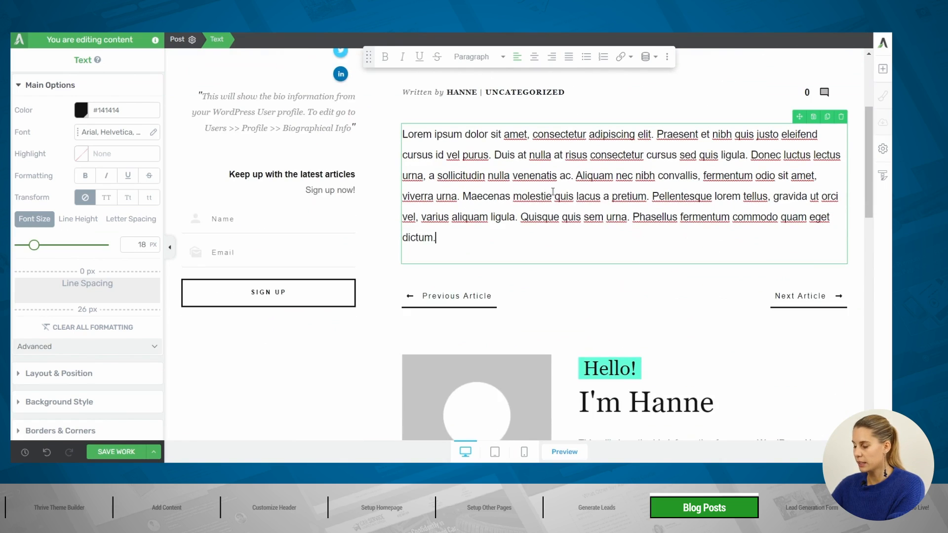
pyautogui.click(883, 72)
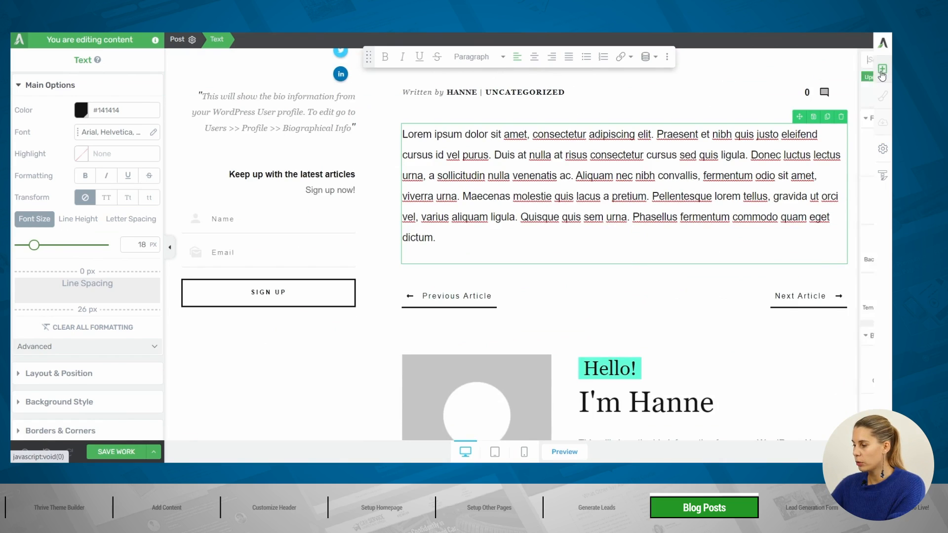
pyautogui.moveTo(782, 148); pyautogui.dragTo(563, 140)
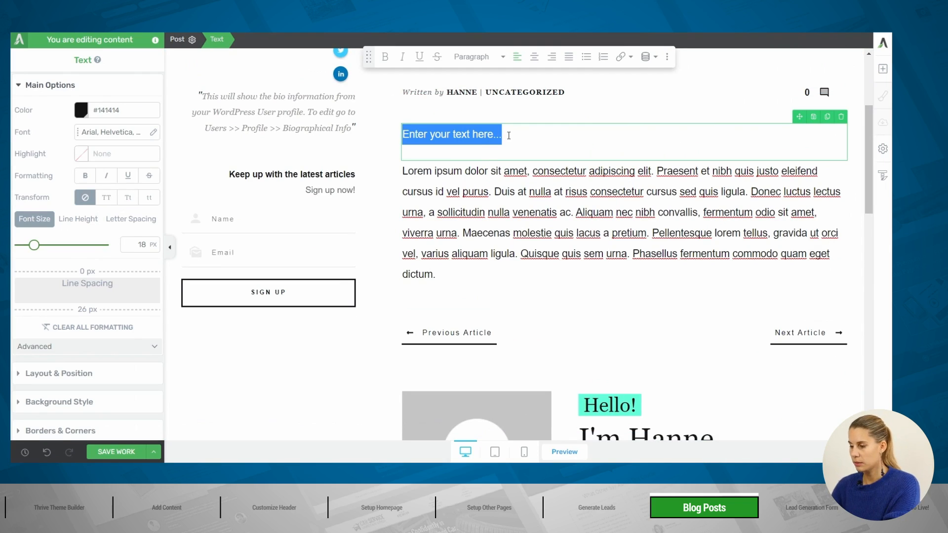
pyautogui.write('My Title')
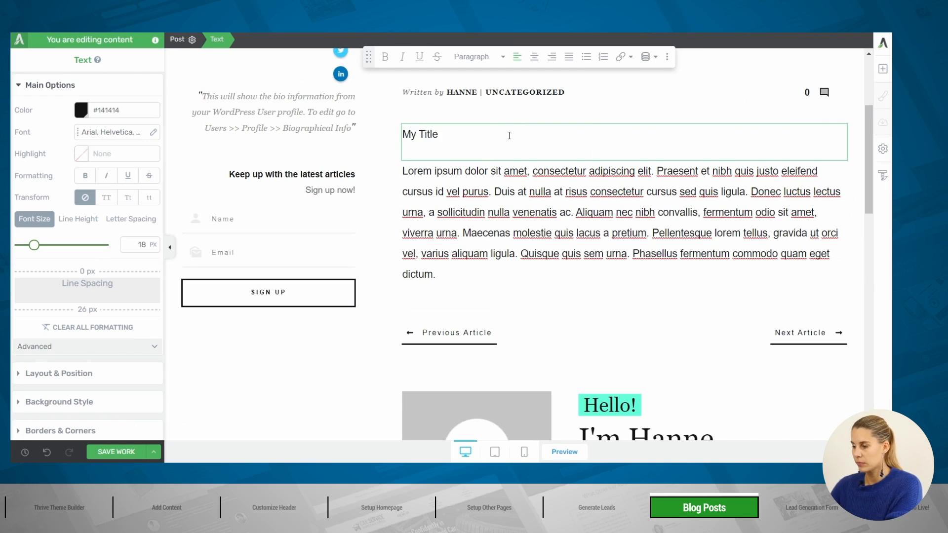
# Step: Format the "My Title" text as Heading 2 after trying Heading 1
pyautogui.click(424, 134)
pyautogui.click(493, 59)
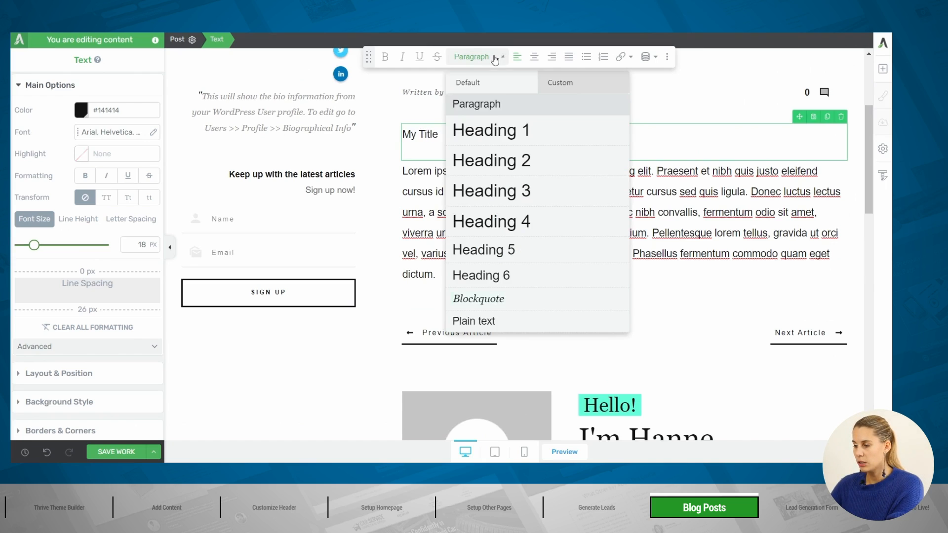
pyautogui.click(527, 142)
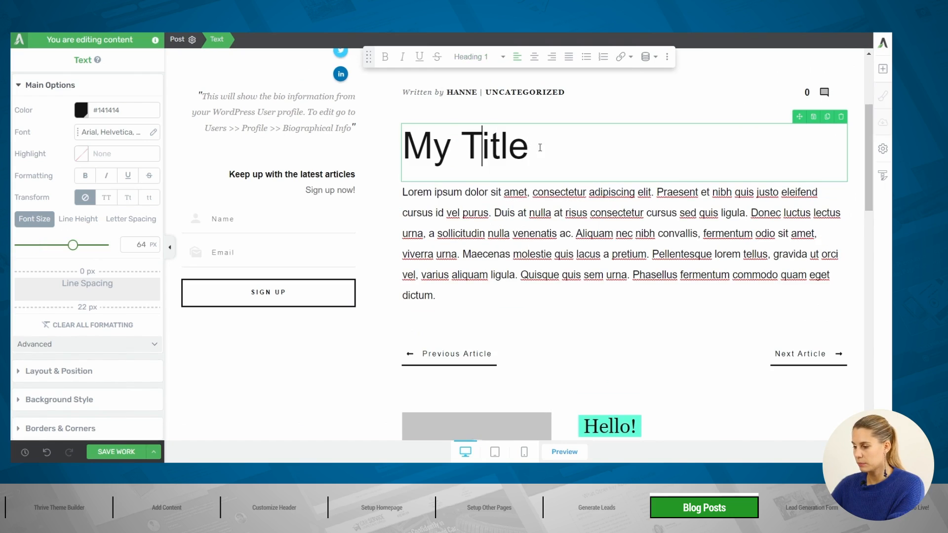
pyautogui.click(490, 62)
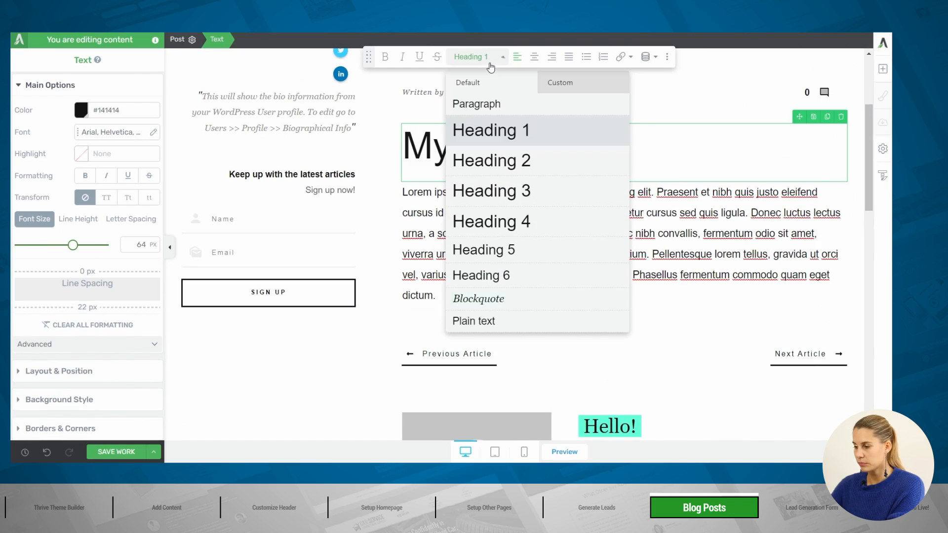
pyautogui.click(511, 159)
pyautogui.scroll(2, 543, 128)
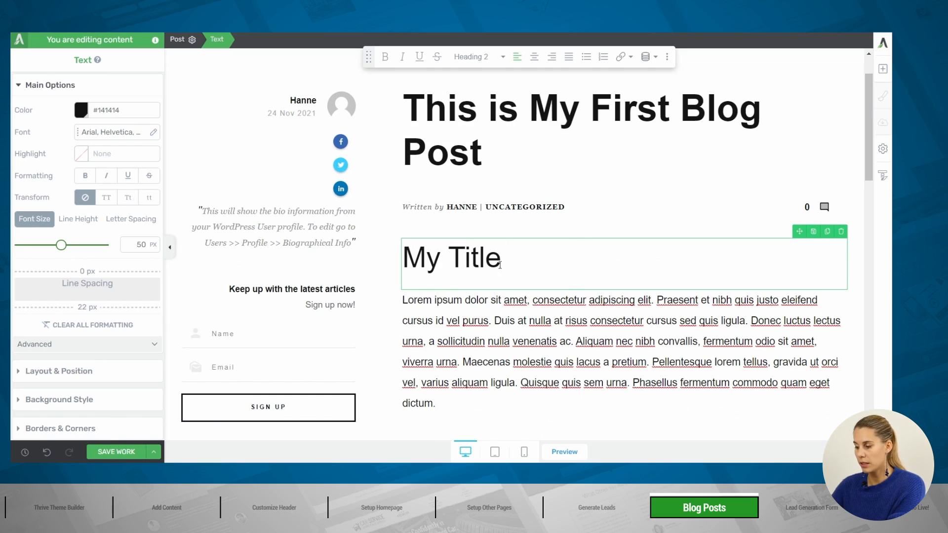
pyautogui.scroll(-1, 494, 257)
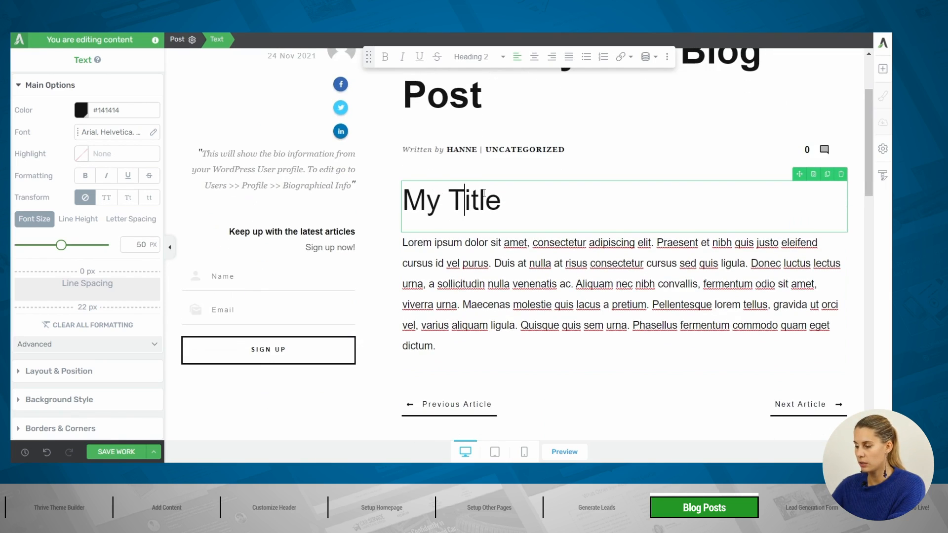
pyautogui.click(478, 57)
pyautogui.click(478, 57)
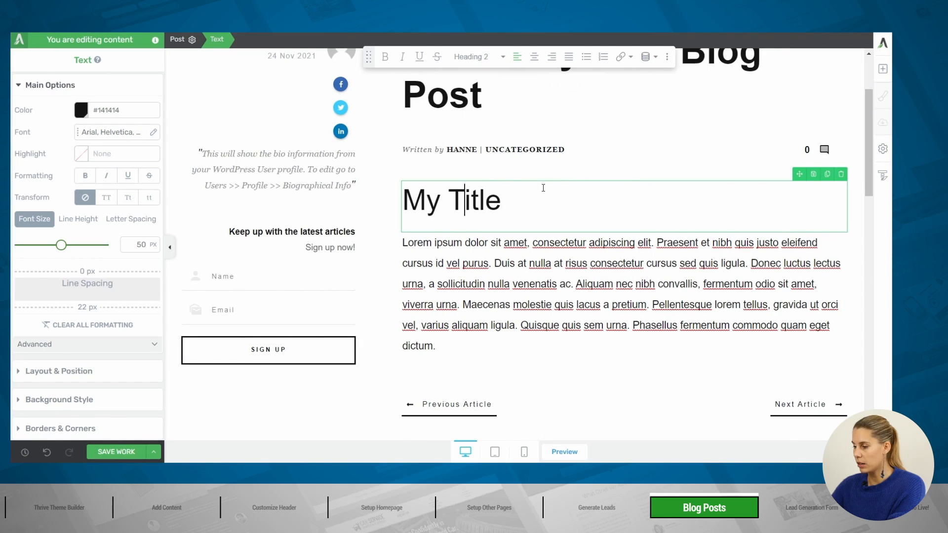
# Step: Insert the laptop-typing photo from the media library below the paragraph and shrink it to about half the content width
pyautogui.click(883, 71)
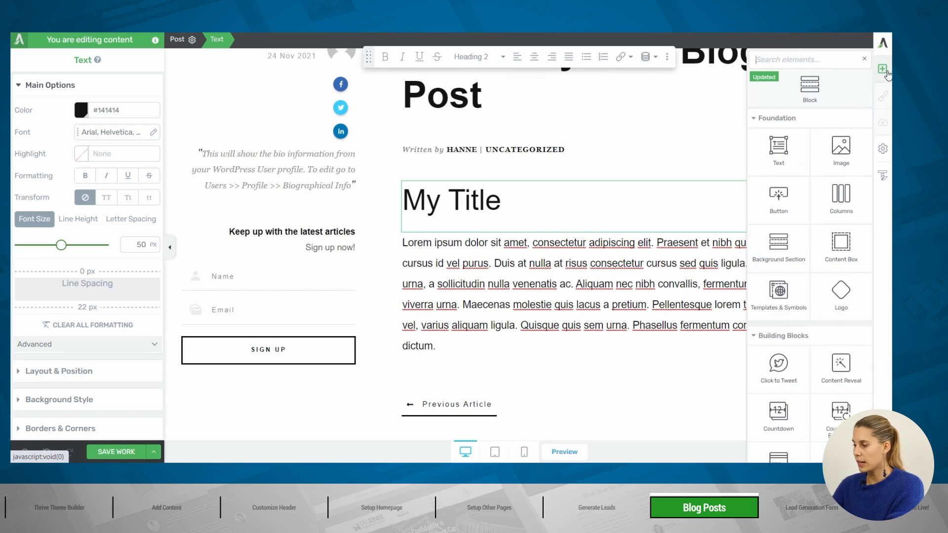
pyautogui.write('im')
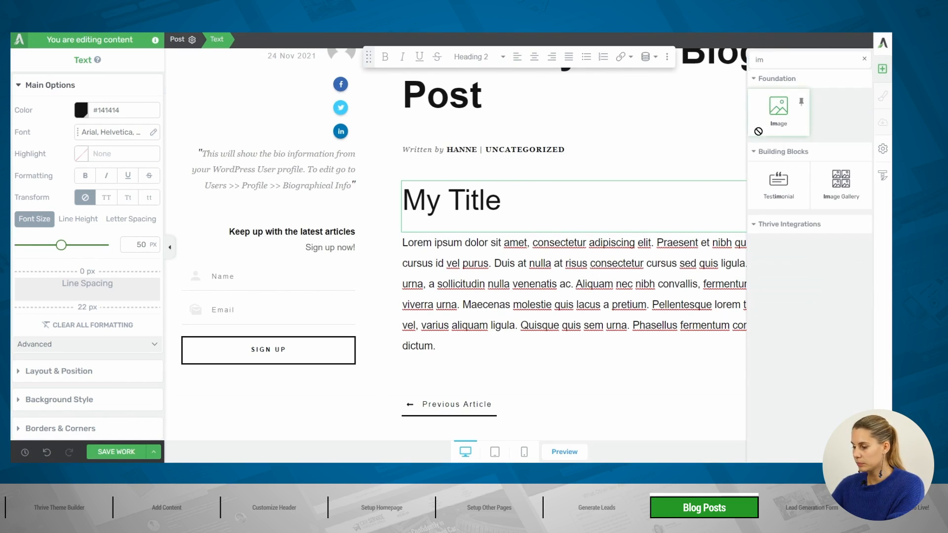
pyautogui.moveTo(779, 107); pyautogui.dragTo(511, 352)
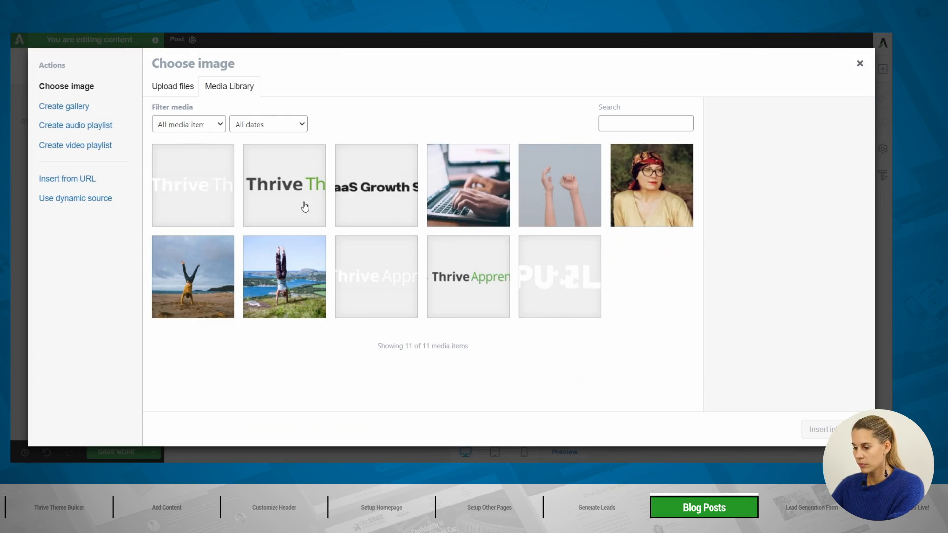
pyautogui.click(469, 199)
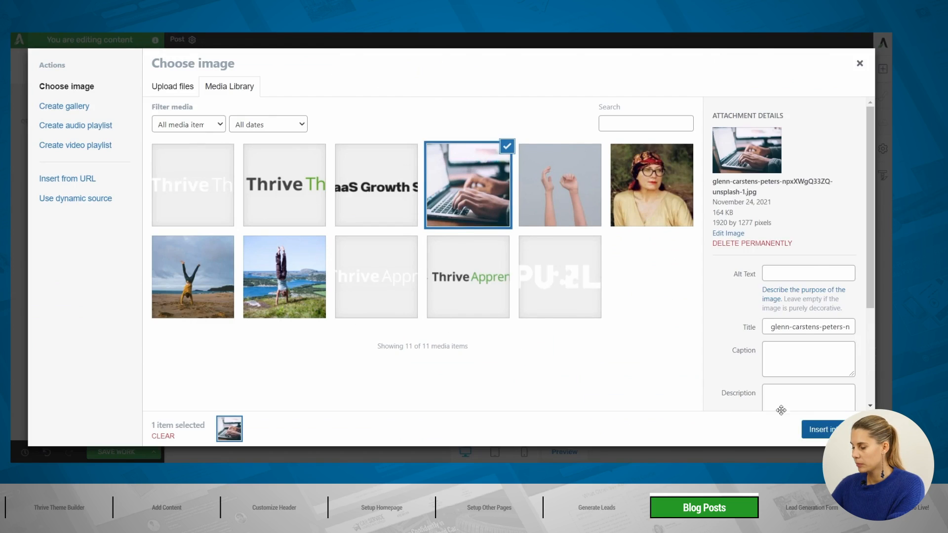
pyautogui.click(815, 430)
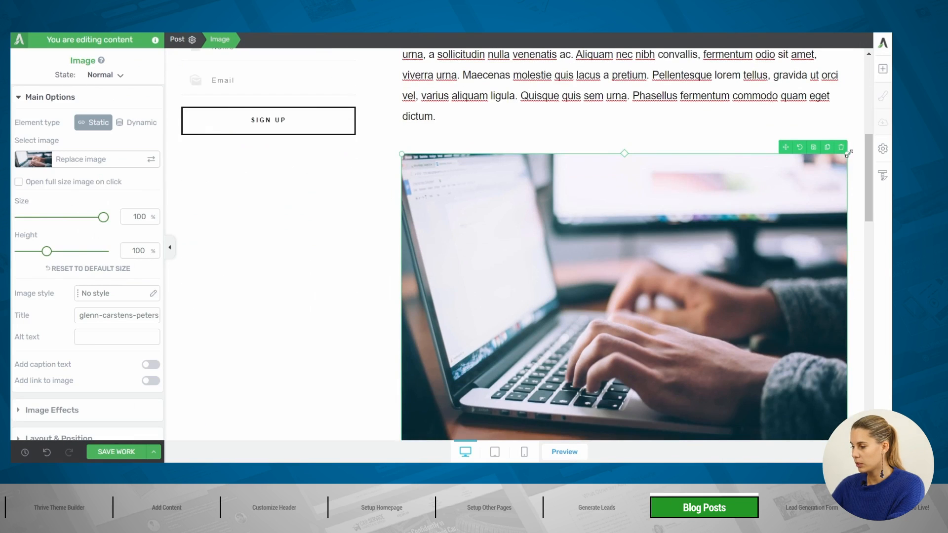
pyautogui.moveTo(850, 153); pyautogui.dragTo(617, 215)
pyautogui.click(718, 215)
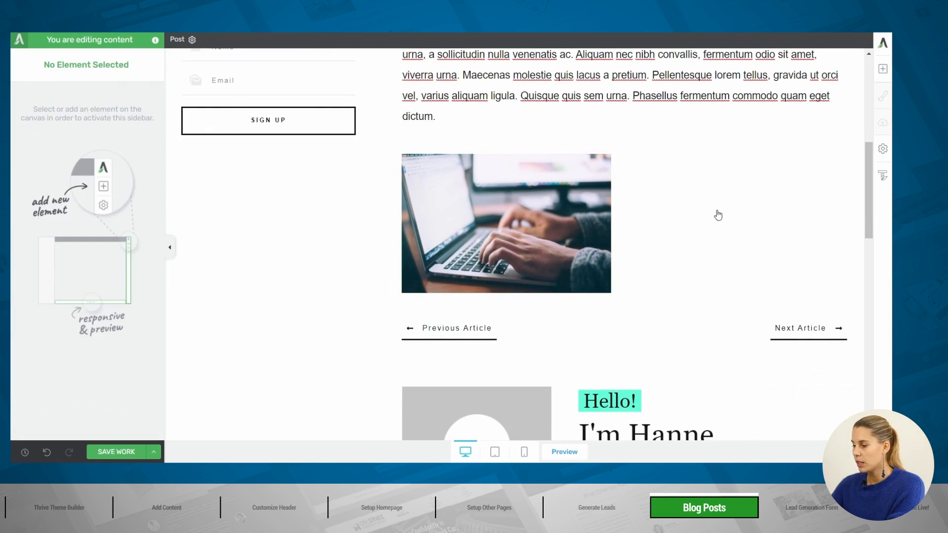
# Step: Duplicate the Lorem ipsum paragraph and move one of the two text blocks below the laptop image
pyautogui.scroll(3, 724, 215)
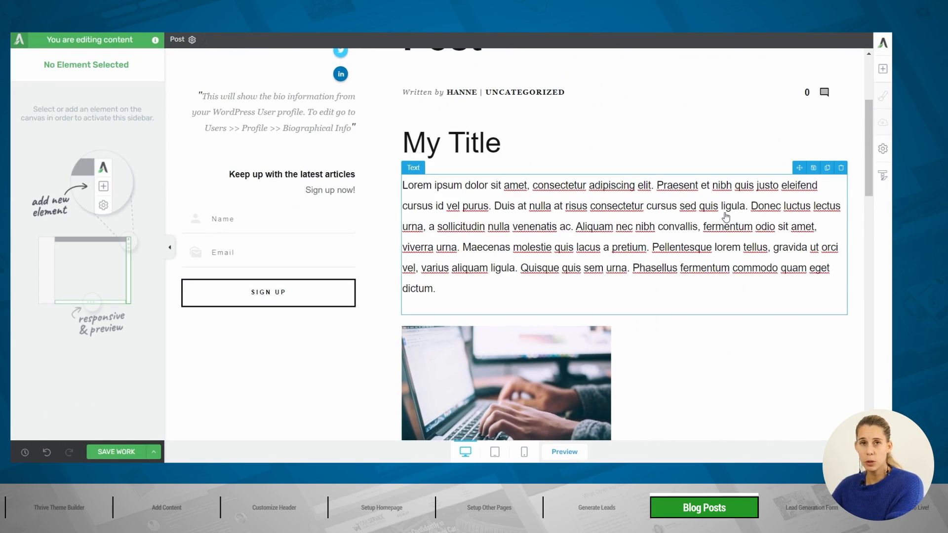
pyautogui.scroll(-2, 725, 212)
pyautogui.scroll(1, 831, 115)
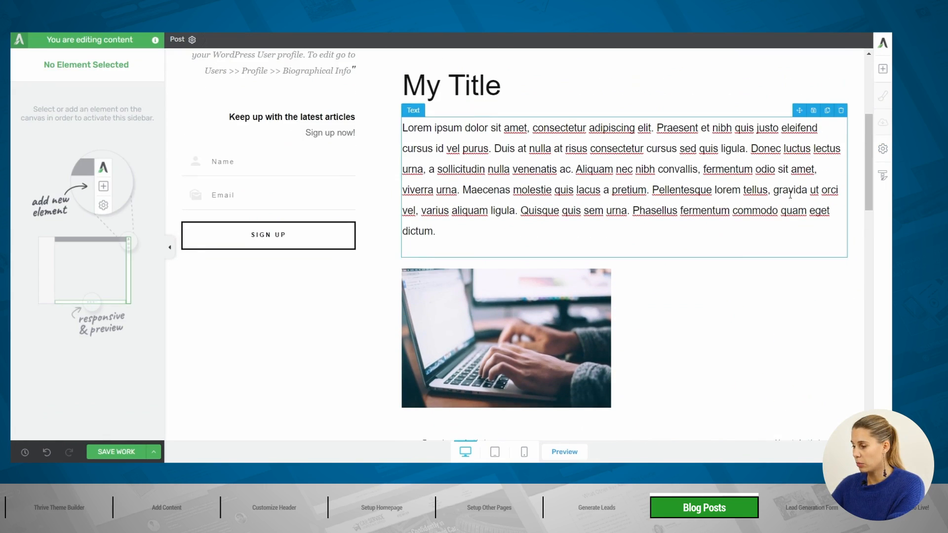
pyautogui.click(828, 110)
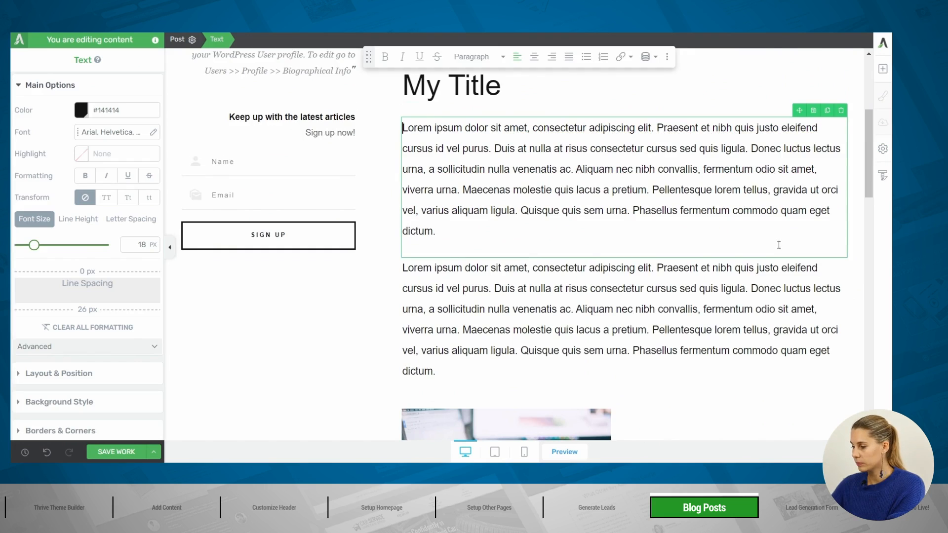
pyautogui.moveTo(797, 250); pyautogui.dragTo(557, 354)
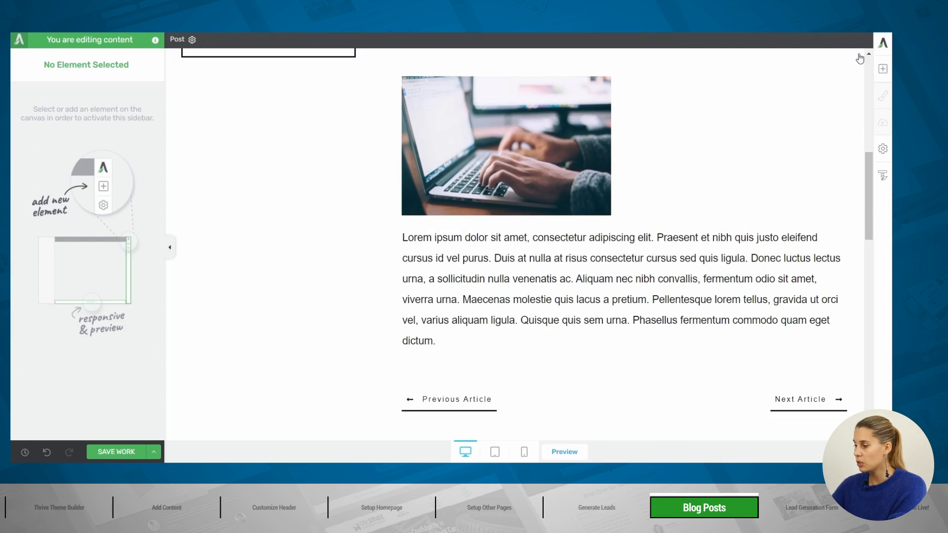
# Step: Add a Block element below the second Lorem ipsum paragraph and fill it with the Steps layout of three stacked, icon-marked steps
pyautogui.click(882, 69)
pyautogui.moveTo(849, 80); pyautogui.dragTo(612, 363)
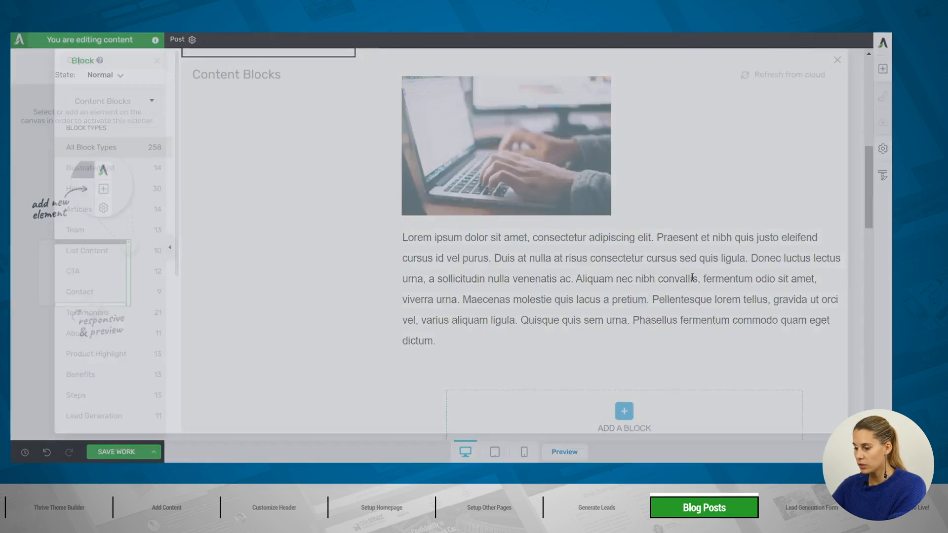
pyautogui.scroll(-10, 340, 185)
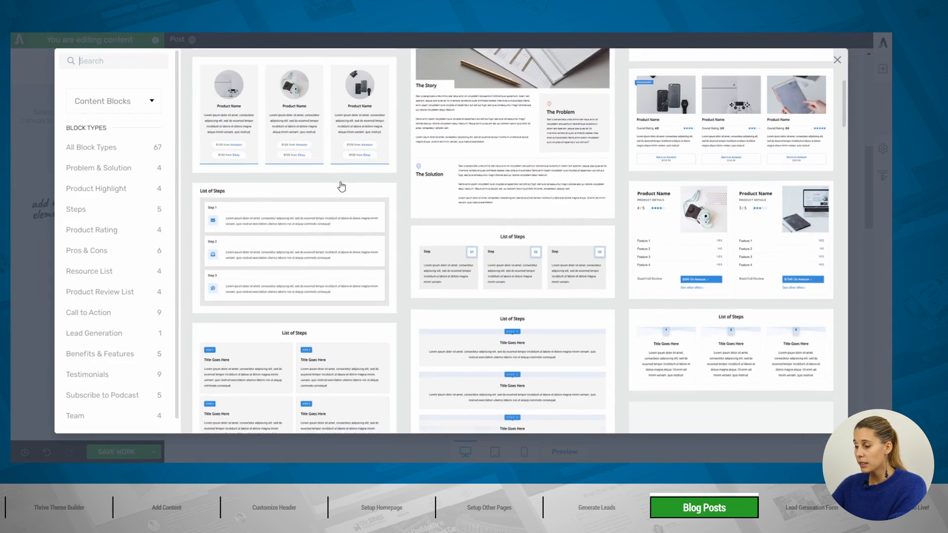
pyautogui.scroll(-5, 341, 186)
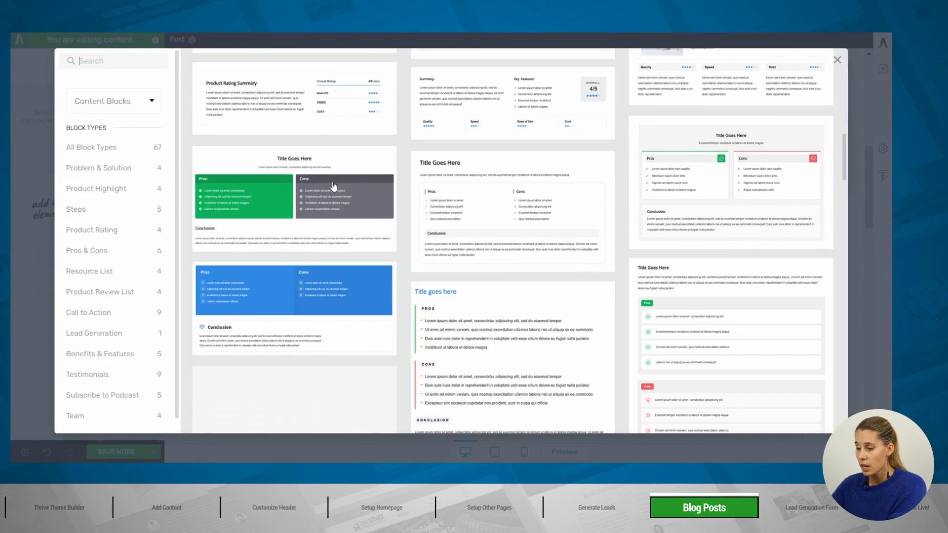
pyautogui.click(96, 210)
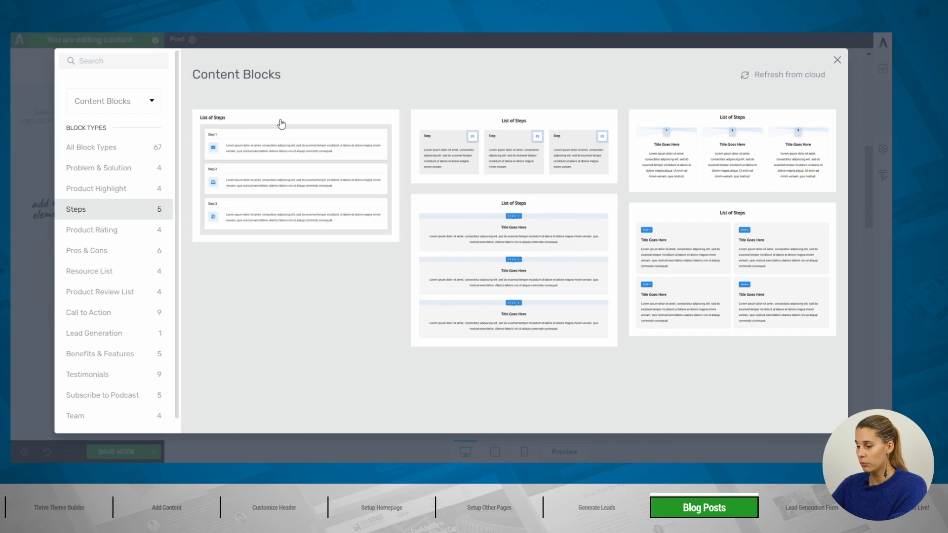
pyautogui.click(282, 124)
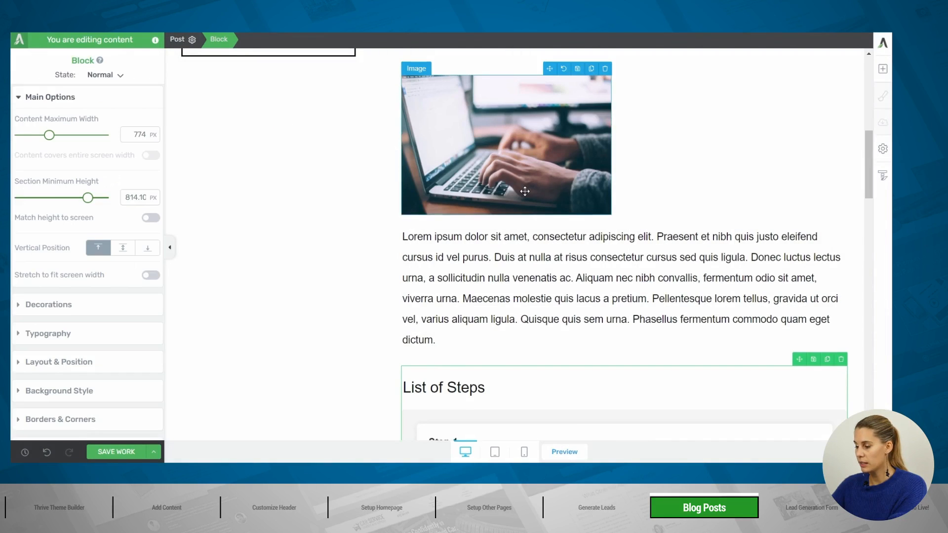
# Step: Check the finished post from the list of steps back up to the title, save the work and open the live post
pyautogui.scroll(-5, 483, 248)
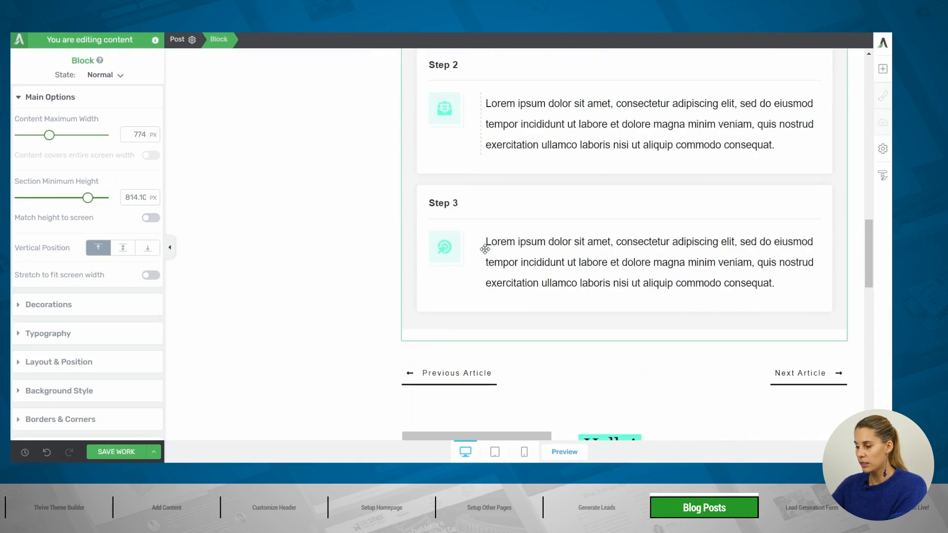
pyautogui.scroll(8, 485, 248)
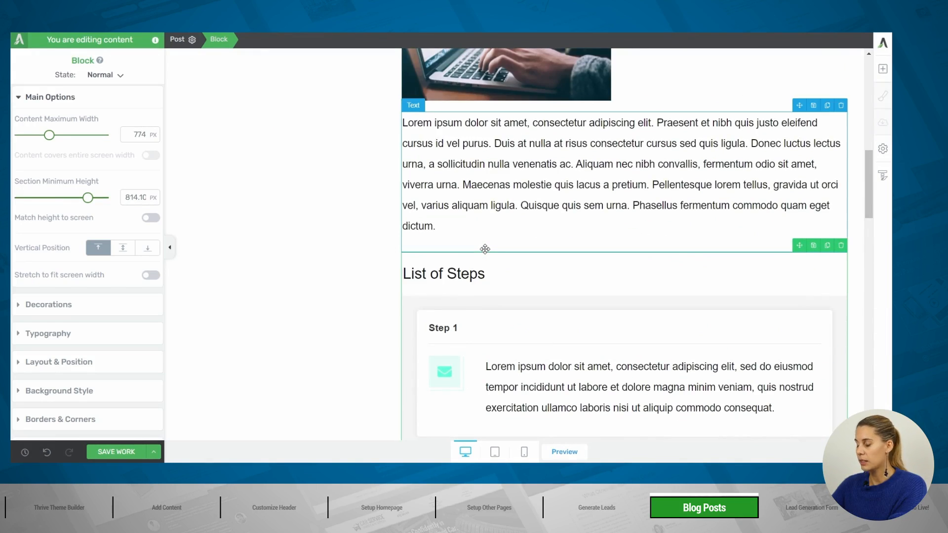
pyautogui.scroll(-4, 485, 248)
pyautogui.scroll(-5, 486, 249)
pyautogui.scroll(10, 486, 250)
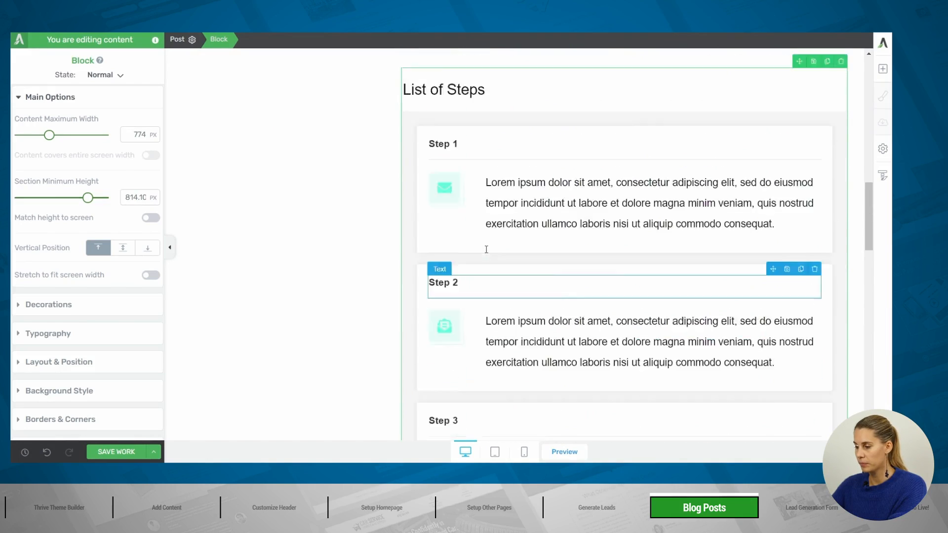
pyautogui.scroll(10, 486, 250)
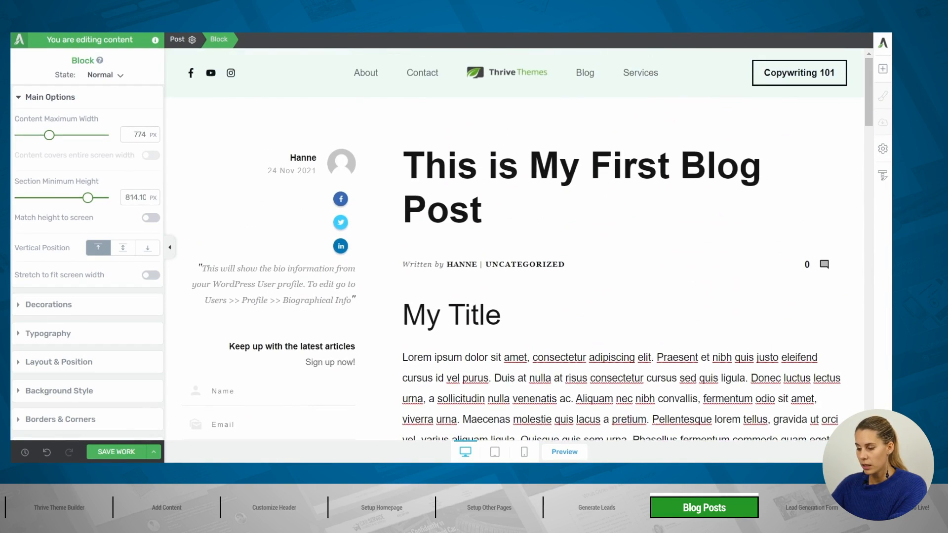
pyautogui.click(108, 457)
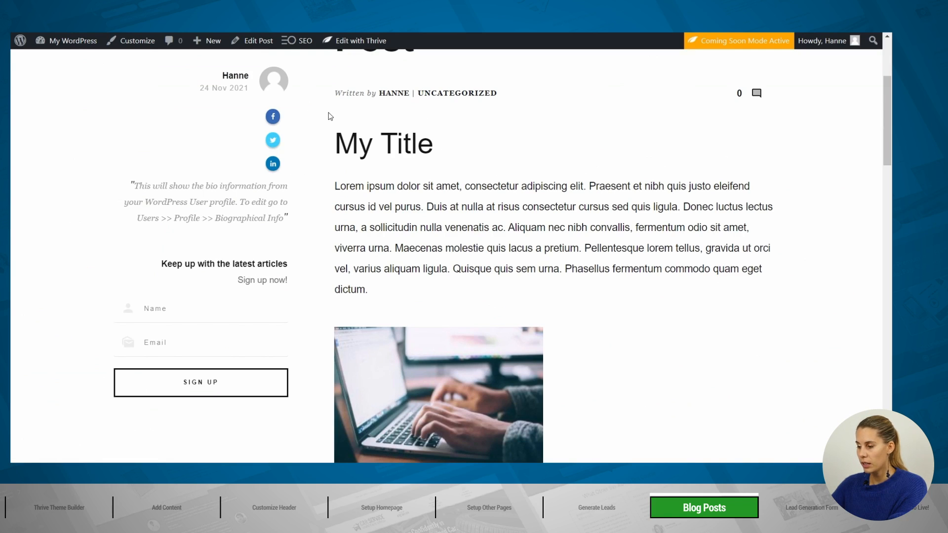
# Step: Examine the live blog post from its title and content through the author box, comments and sign-up section to the footer
pyautogui.moveTo(333, 115); pyautogui.dragTo(642, 460)
pyautogui.click(711, 150)
pyautogui.moveTo(711, 150); pyautogui.dragTo(793, 161)
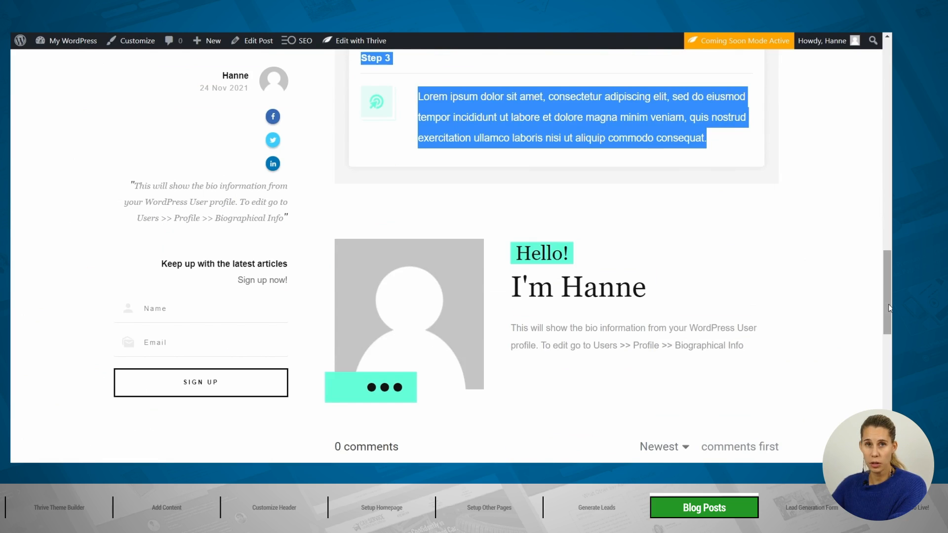
pyautogui.moveTo(889, 308); pyautogui.dragTo(884, 87)
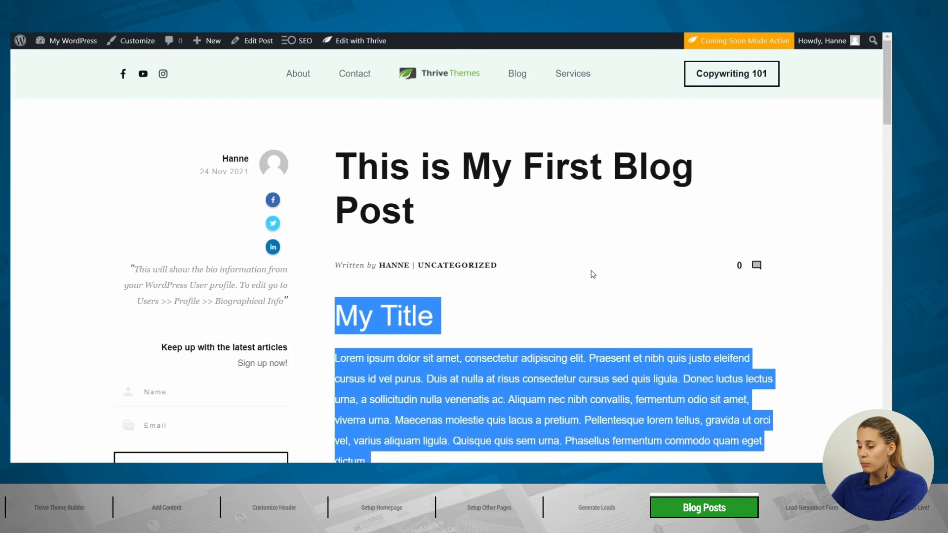
pyautogui.scroll(-3, 587, 281)
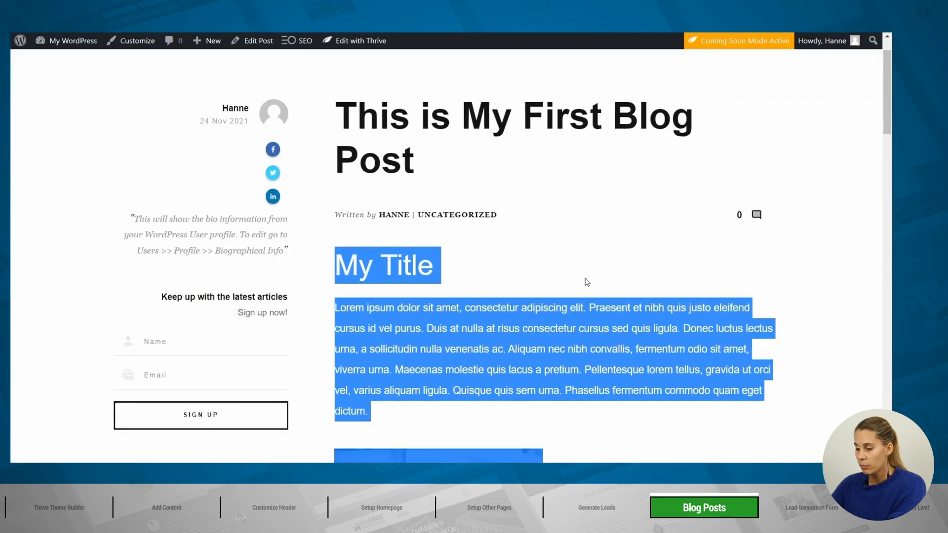
pyautogui.scroll(-8, 587, 282)
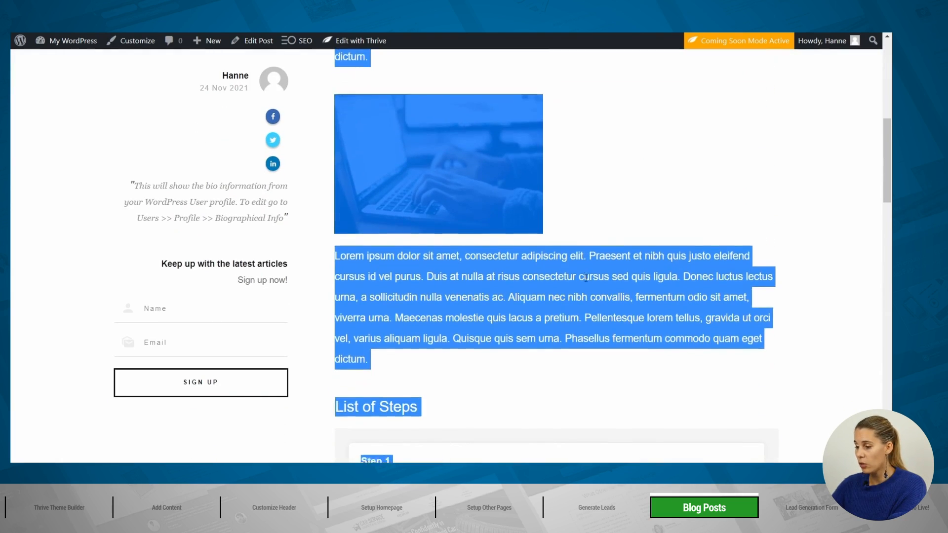
pyautogui.scroll(-4, 586, 278)
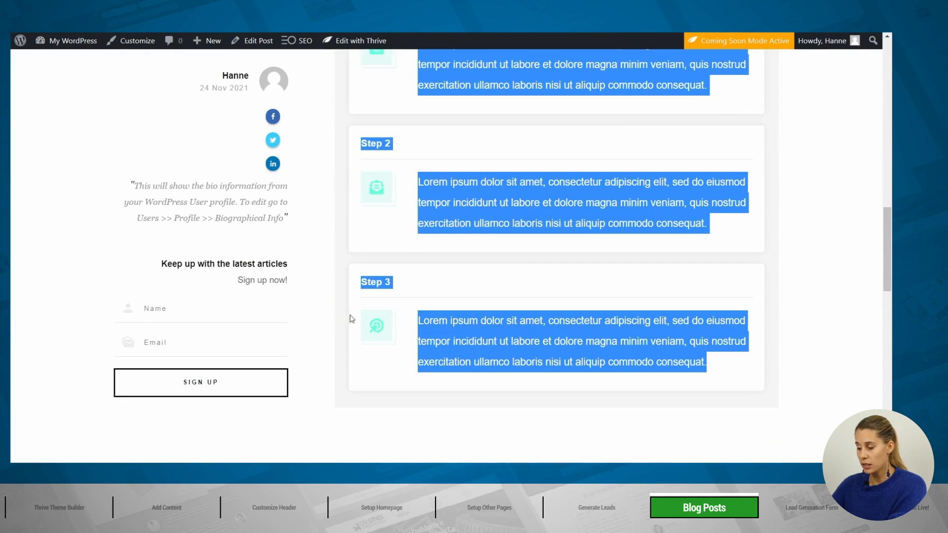
pyautogui.scroll(-6, 818, 291)
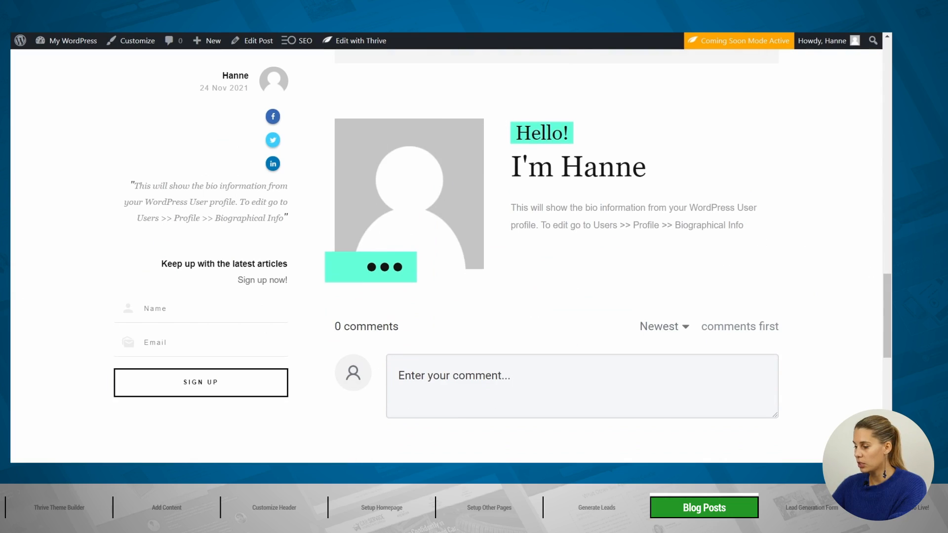
pyautogui.scroll(-5, 892, 347)
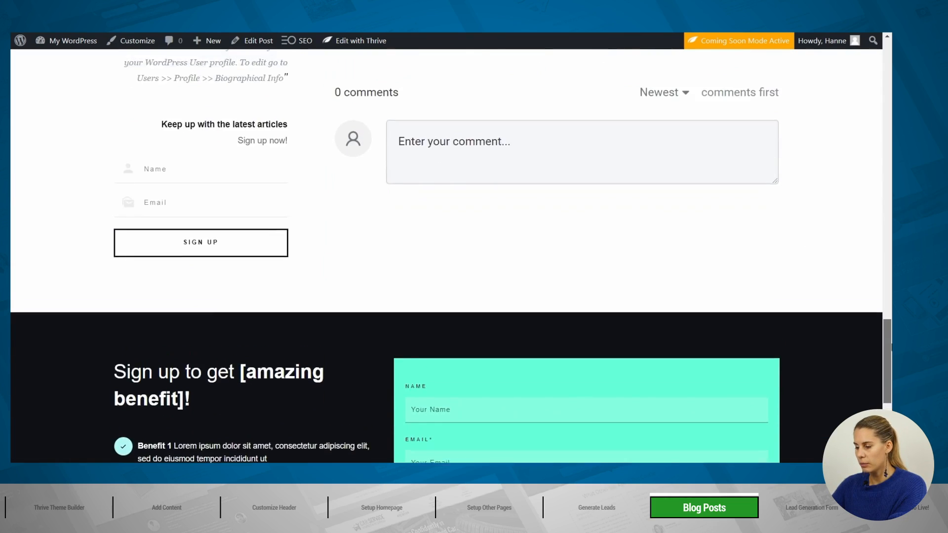
pyautogui.scroll(-3, 892, 348)
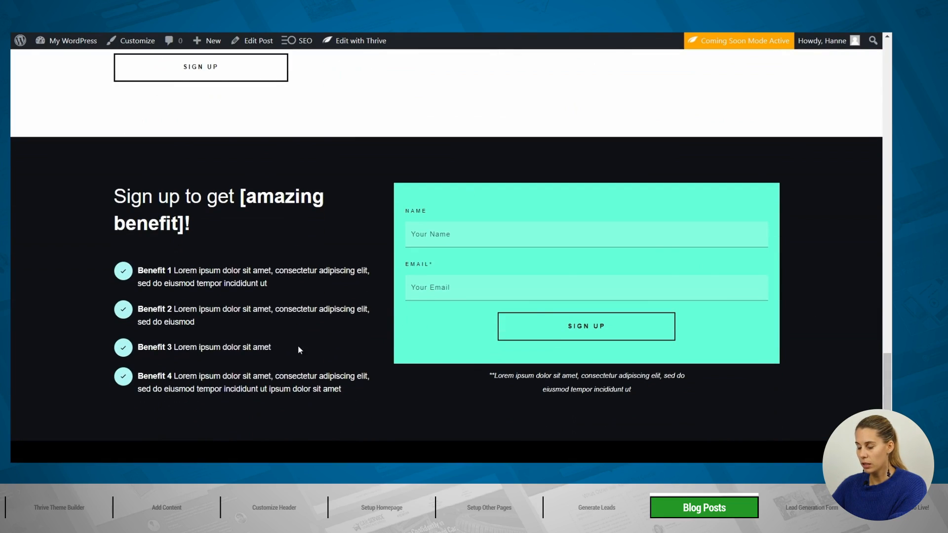
pyautogui.scroll(-2, 884, 386)
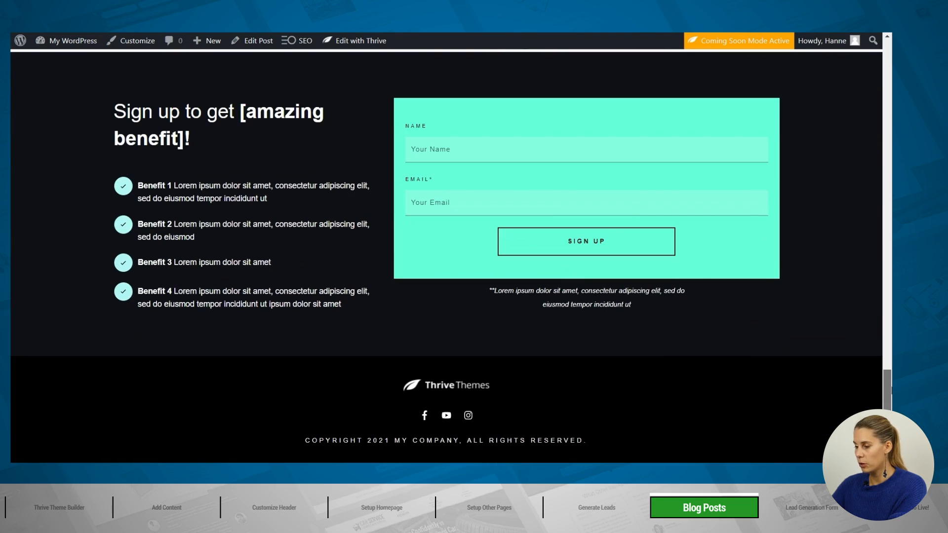
pyautogui.scroll(15, 428, 291)
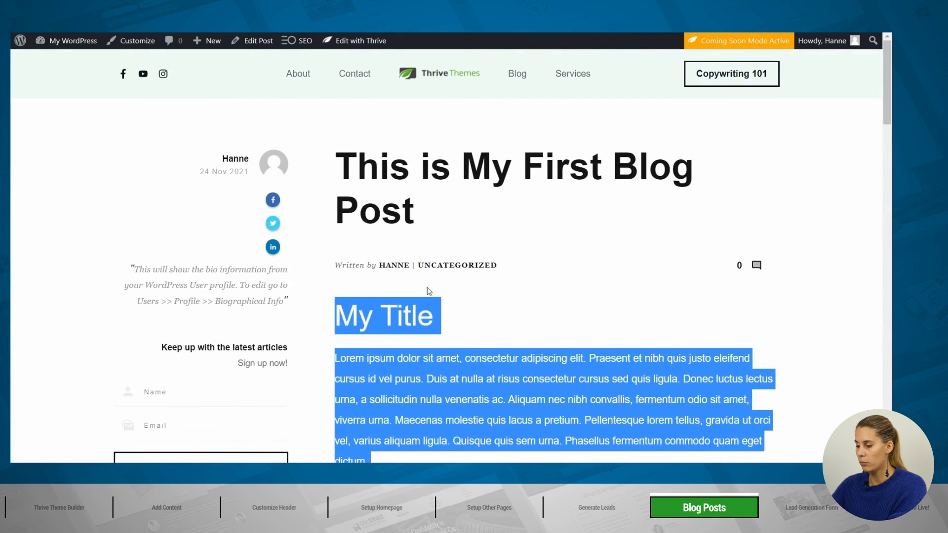
pyautogui.click(429, 291)
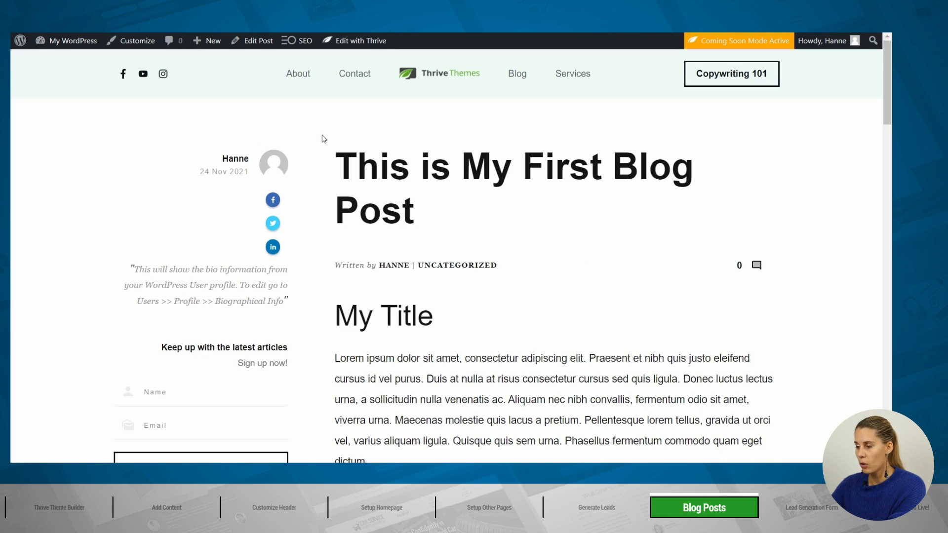
# Step: Locate the default post template Text Only 03 among the Thrive Theme Builder templates in the WordPress admin
pyautogui.moveTo(367, 47)
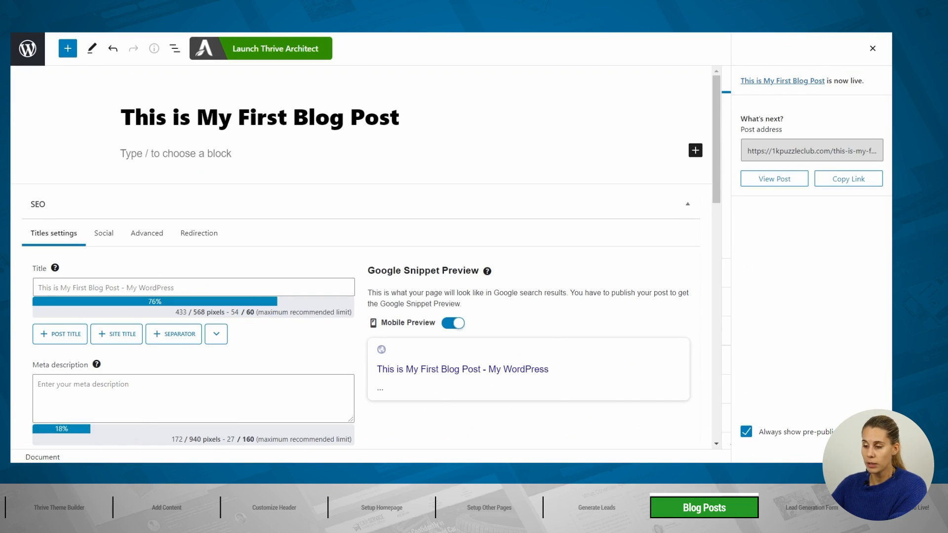
pyautogui.click(27, 49)
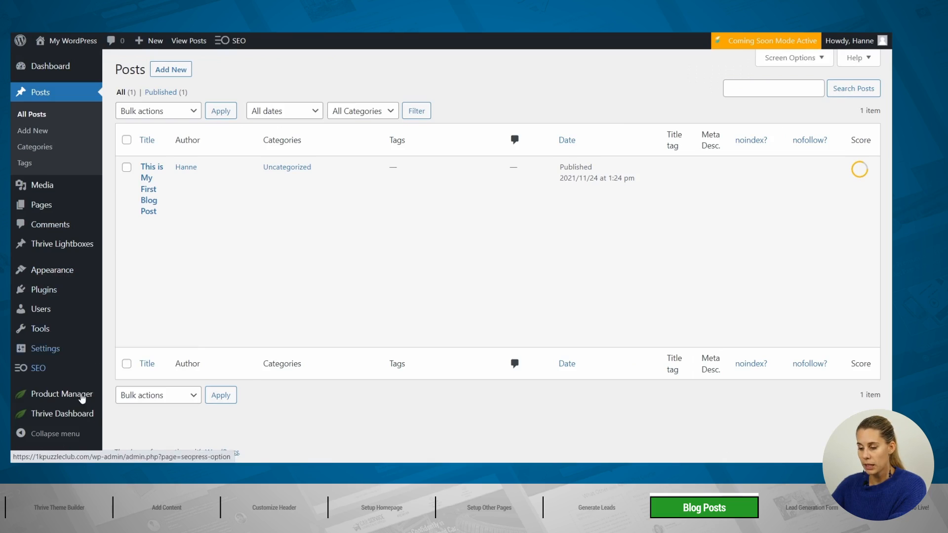
pyautogui.click(160, 408)
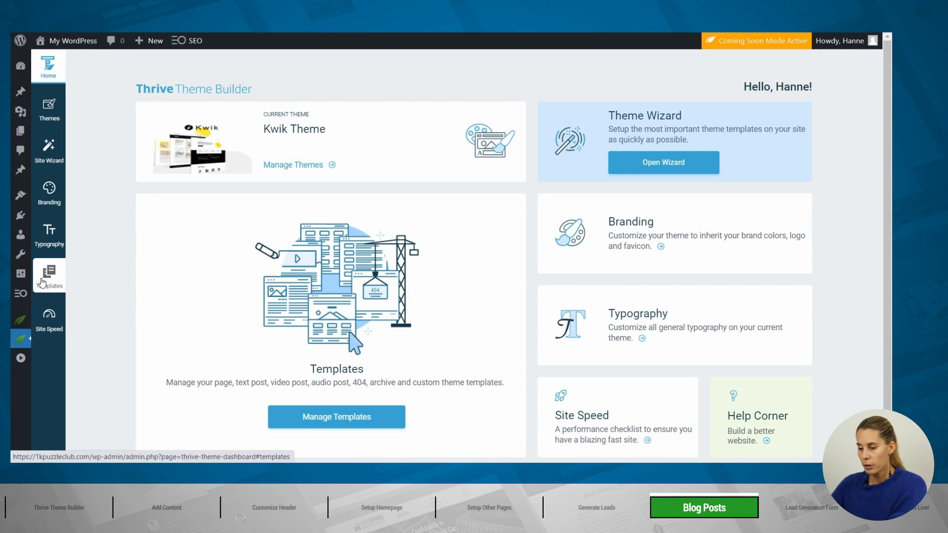
pyautogui.click(48, 275)
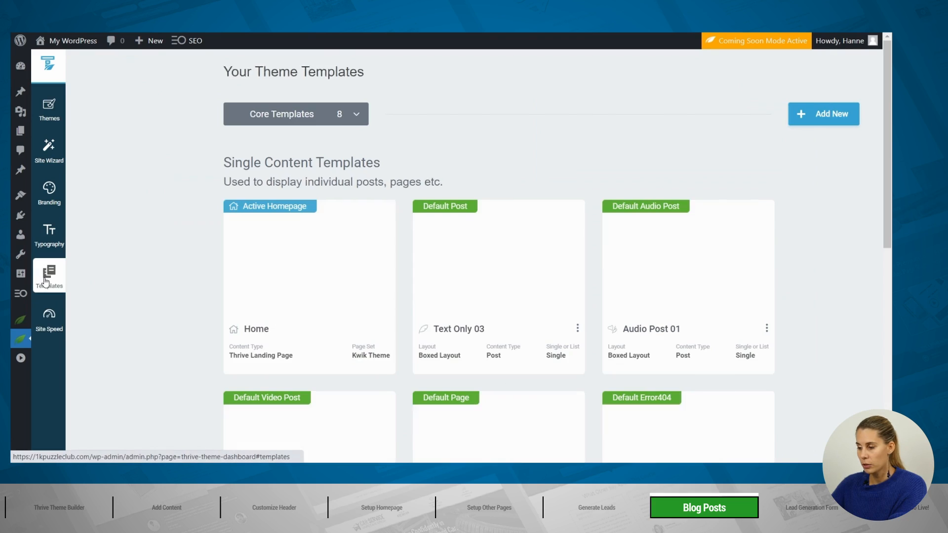
pyautogui.moveTo(516, 217)
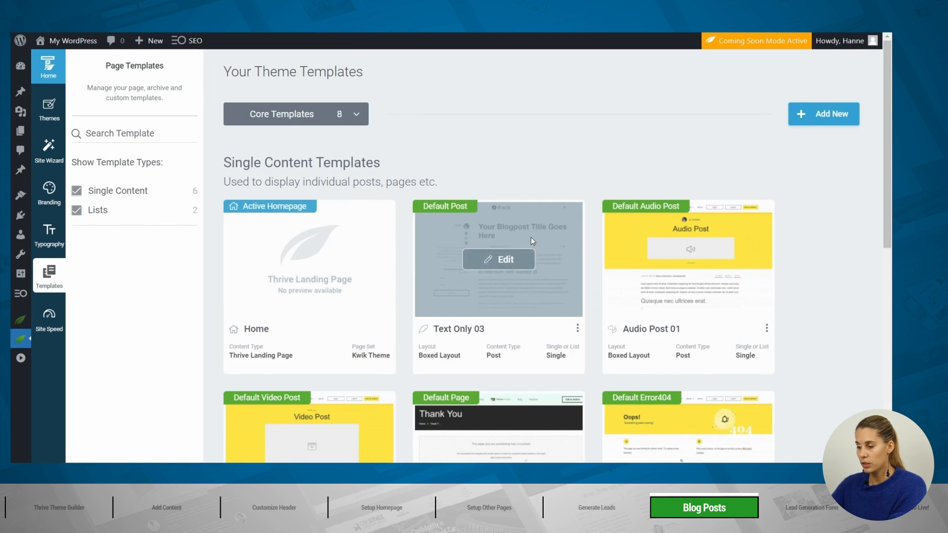
pyautogui.click(500, 263)
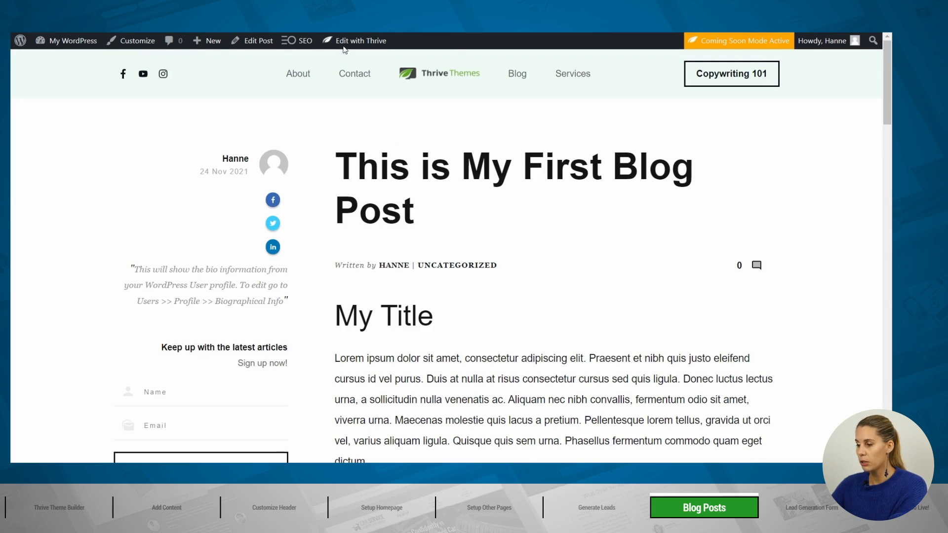
# Step: Open the Text Only 03 theme template for editing from the live post and inspect its Post Content element and surrounding layout
pyautogui.moveTo(348, 46)
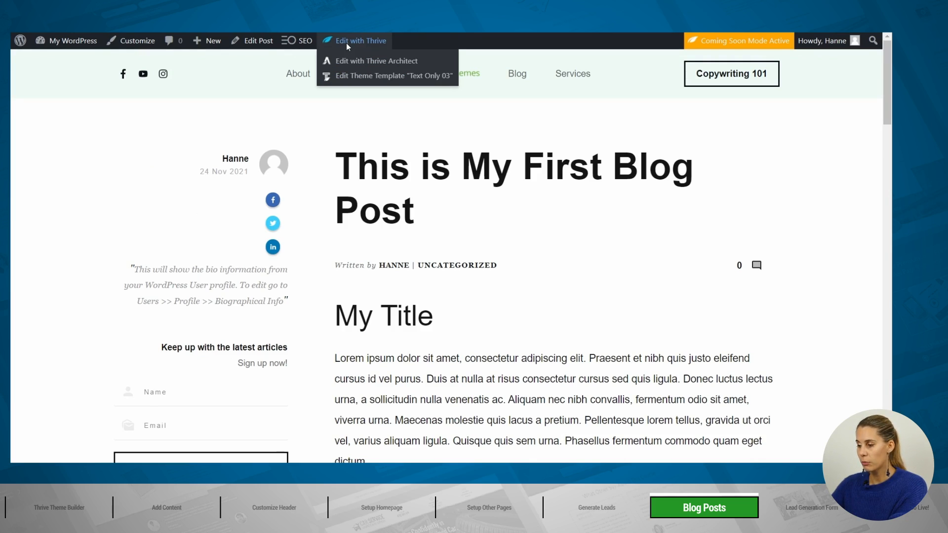
pyautogui.click(348, 77)
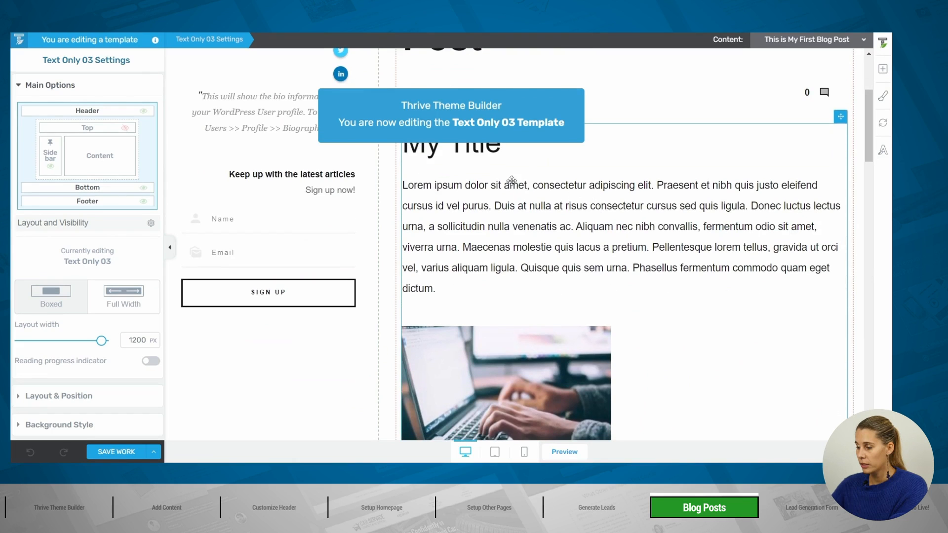
pyautogui.click(527, 172)
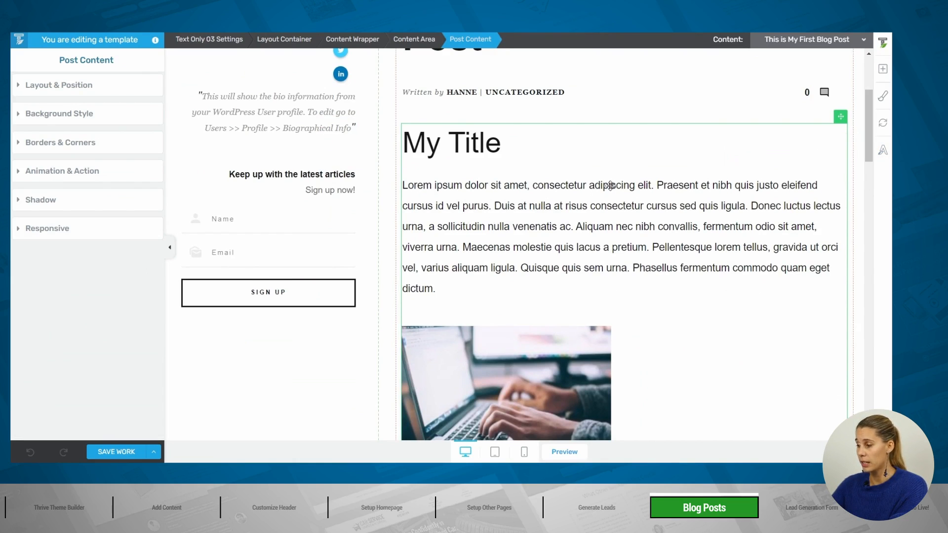
pyautogui.scroll(2, 611, 185)
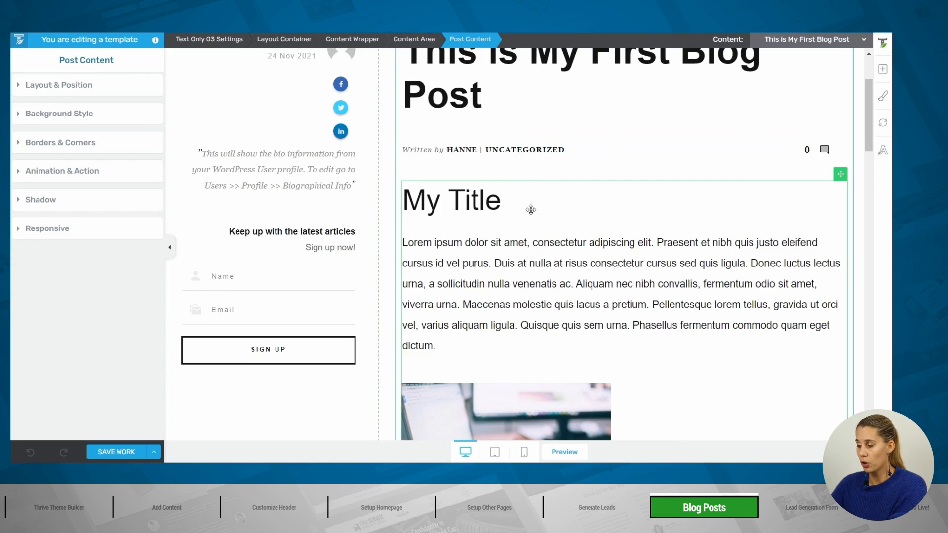
pyautogui.scroll(4, 531, 209)
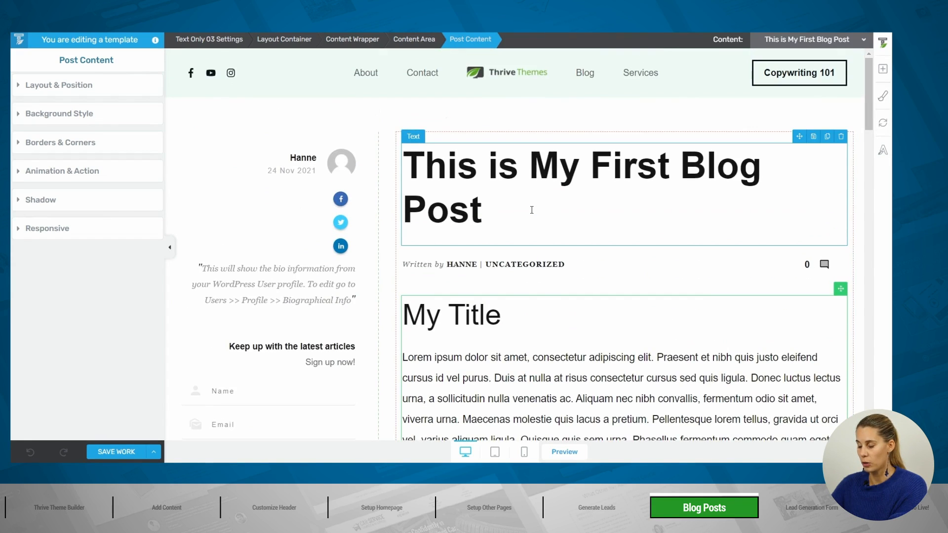
pyautogui.scroll(-4, 528, 210)
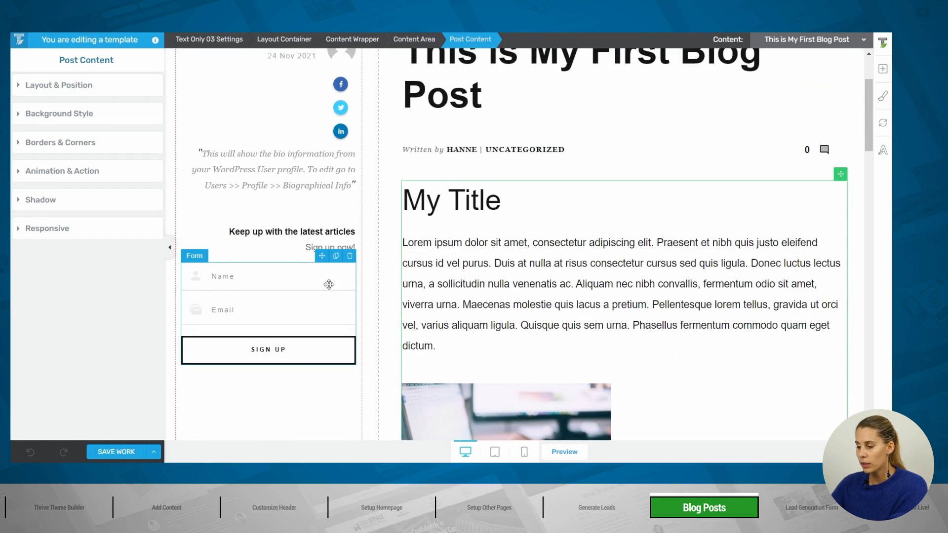
# Step: Connect the sidebar sign-up form to Mailchimp so that it sends its leads to the ZenCouleur mailing list with single opt-in
pyautogui.click(280, 281)
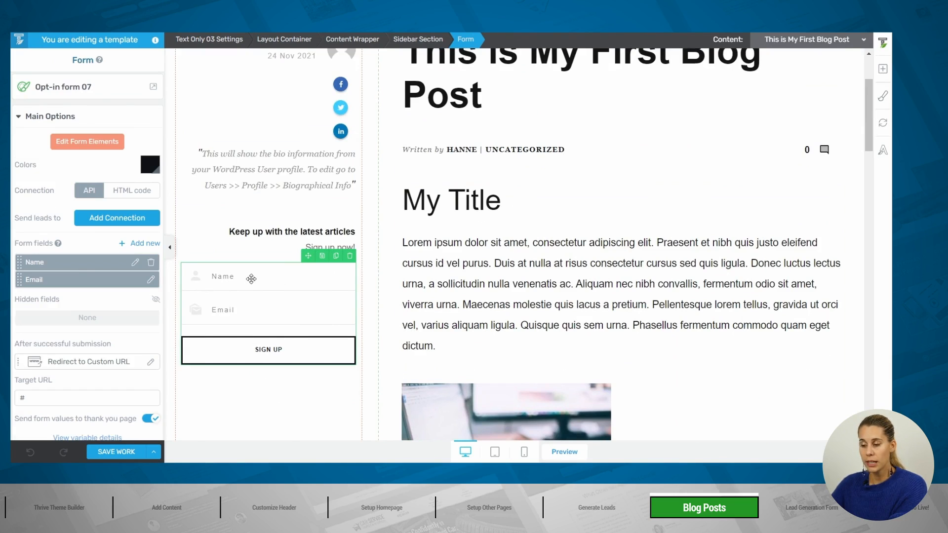
pyautogui.click(96, 221)
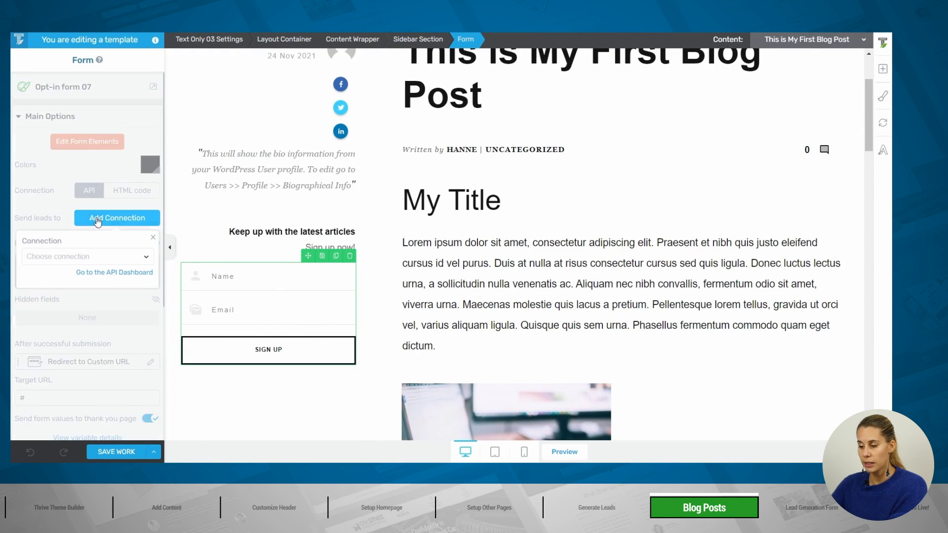
pyautogui.click(86, 252)
pyautogui.click(42, 300)
pyautogui.scroll(-1, 96, 312)
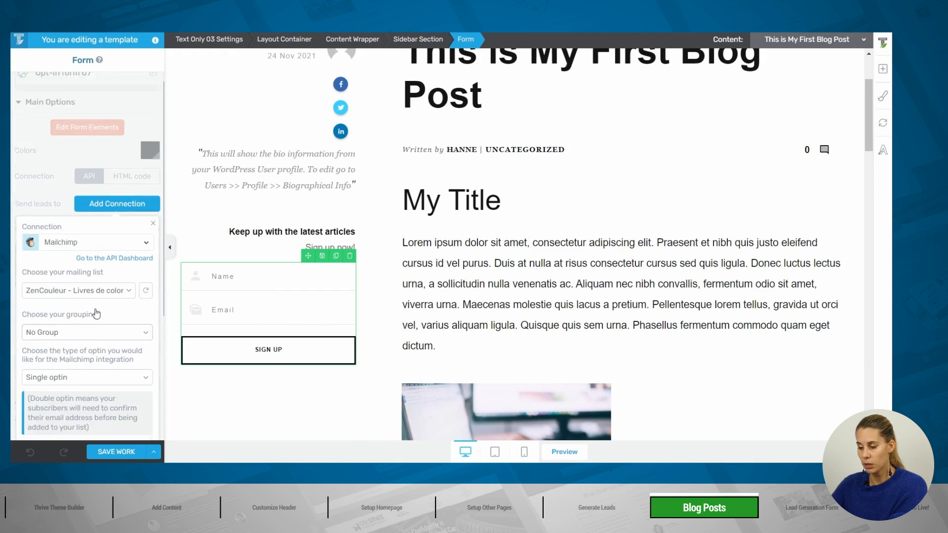
pyautogui.scroll(-4, 96, 314)
pyautogui.click(125, 342)
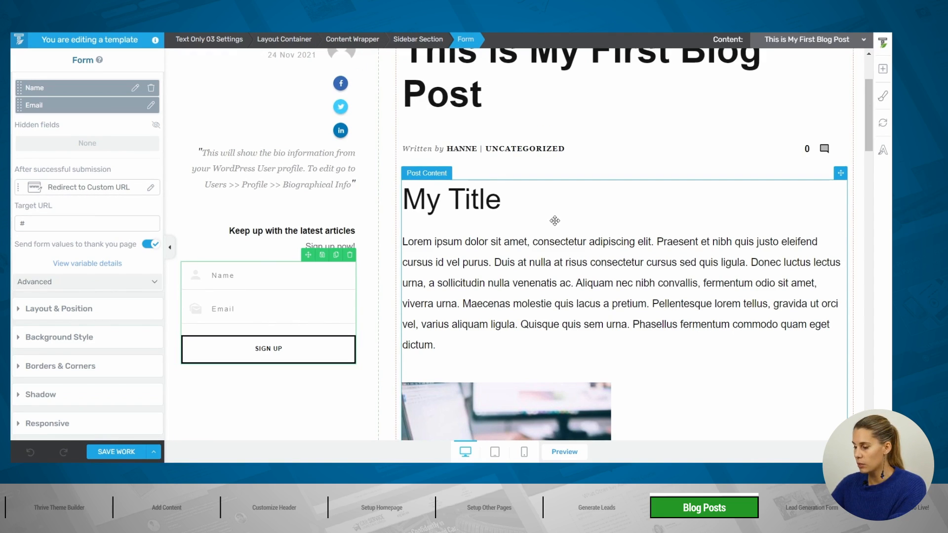
# Step: Select the About the Author box below the previous and next article links
pyautogui.scroll(-15, 555, 221)
pyautogui.scroll(-6, 555, 220)
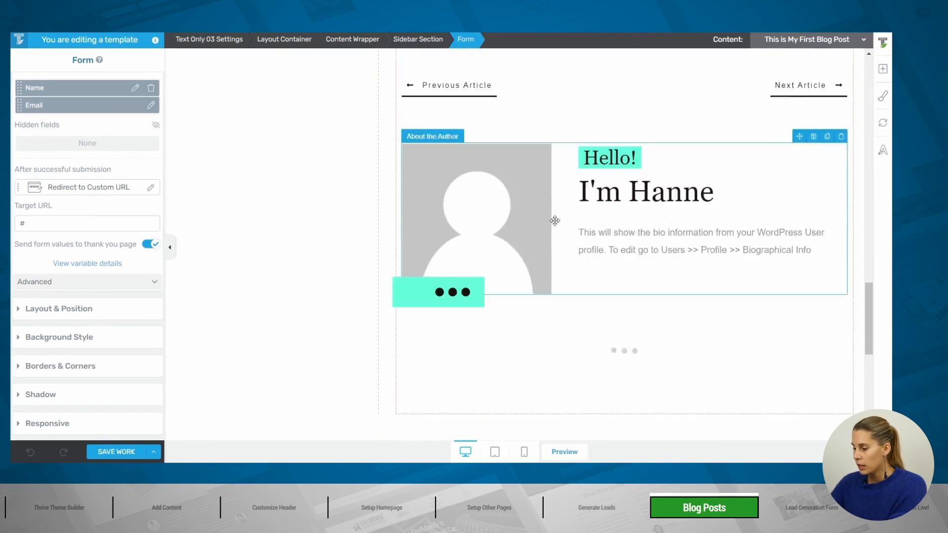
pyautogui.click(563, 183)
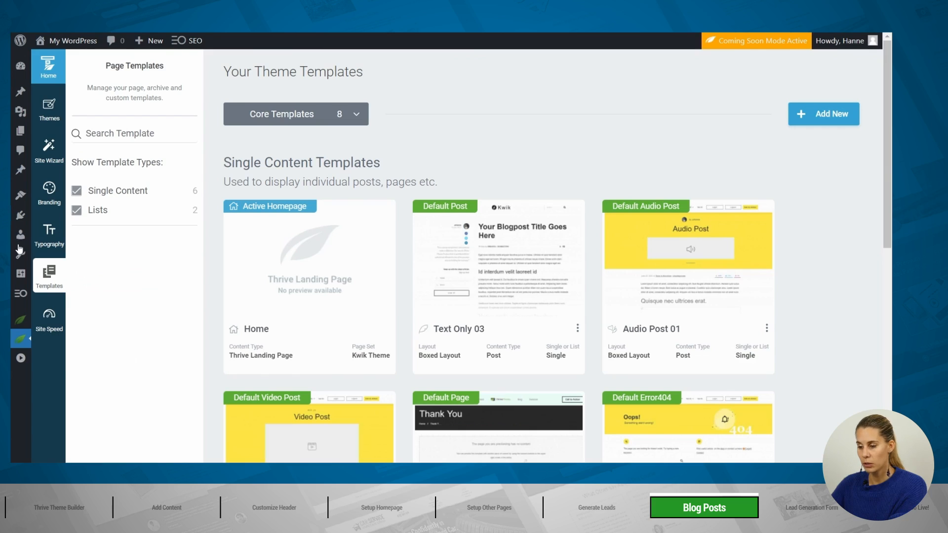
# Step: Examine the biographical info, profile picture and Thrive social URL settings in the WordPress user profile
pyautogui.moveTo(20, 235)
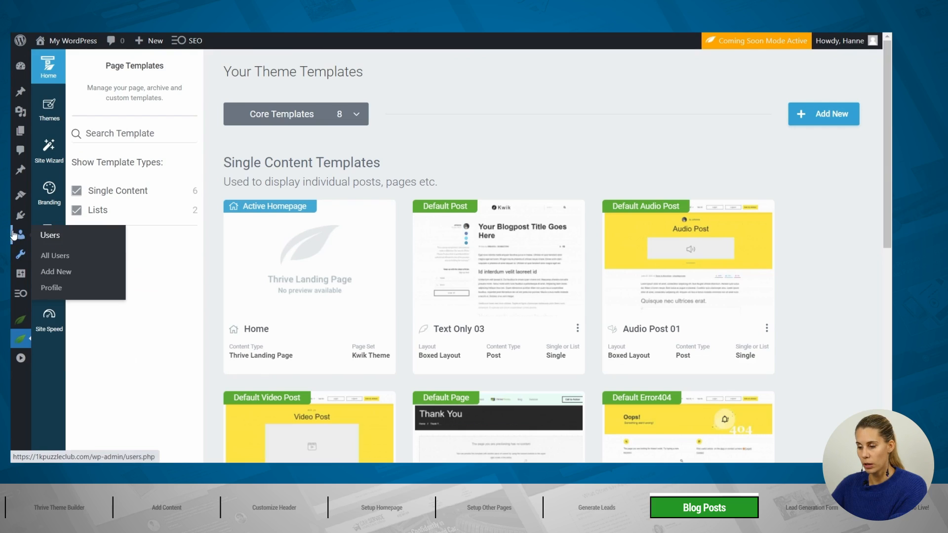
pyautogui.click(114, 292)
pyautogui.scroll(-10, 609, 135)
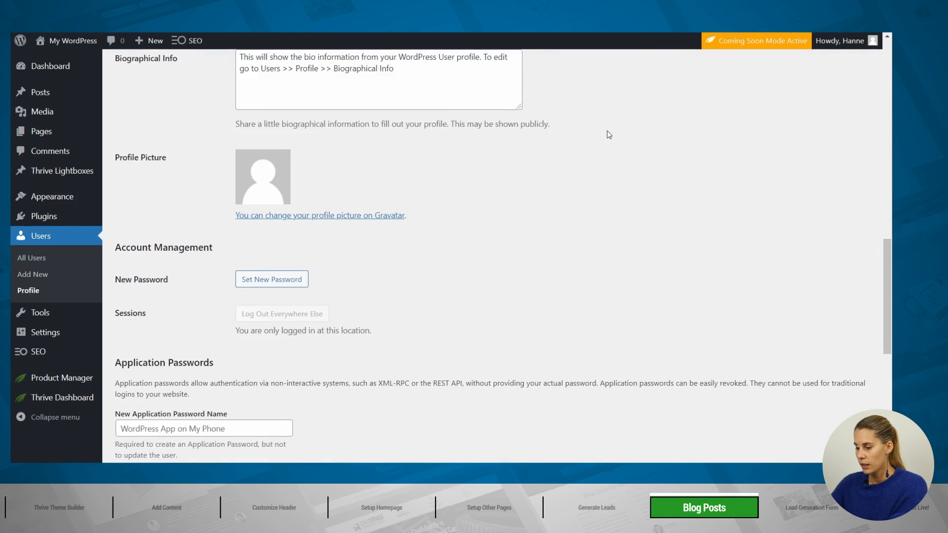
pyautogui.scroll(-3, 605, 134)
pyautogui.scroll(1, 429, 127)
pyautogui.scroll(-4, 346, 232)
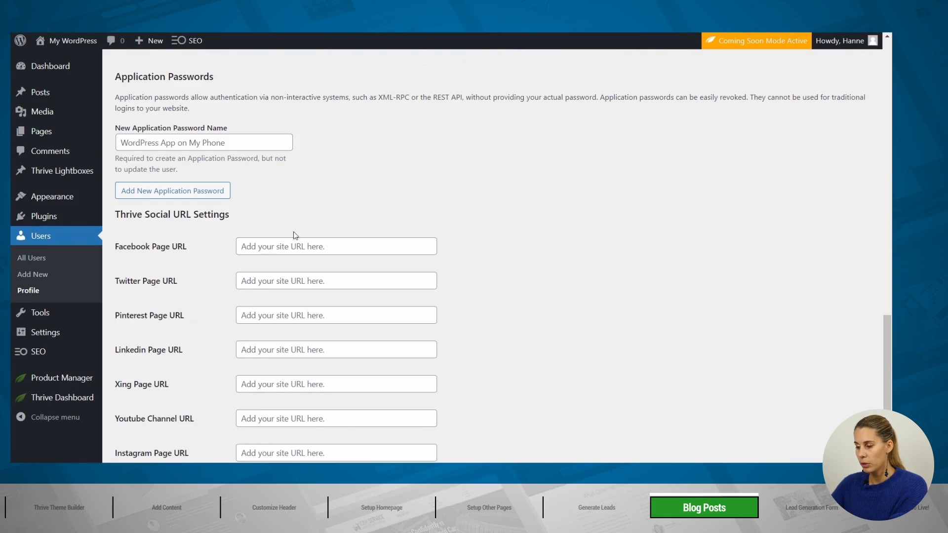
pyautogui.scroll(8, 428, 227)
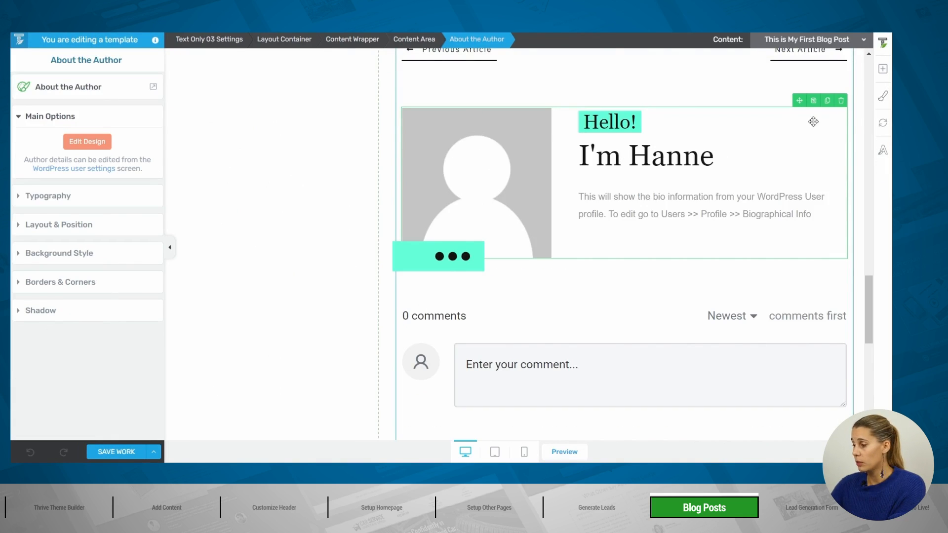
# Step: Delete the About the Author box and replace the template's bottom section with the ready-made Articles 03 design
pyautogui.click(840, 103)
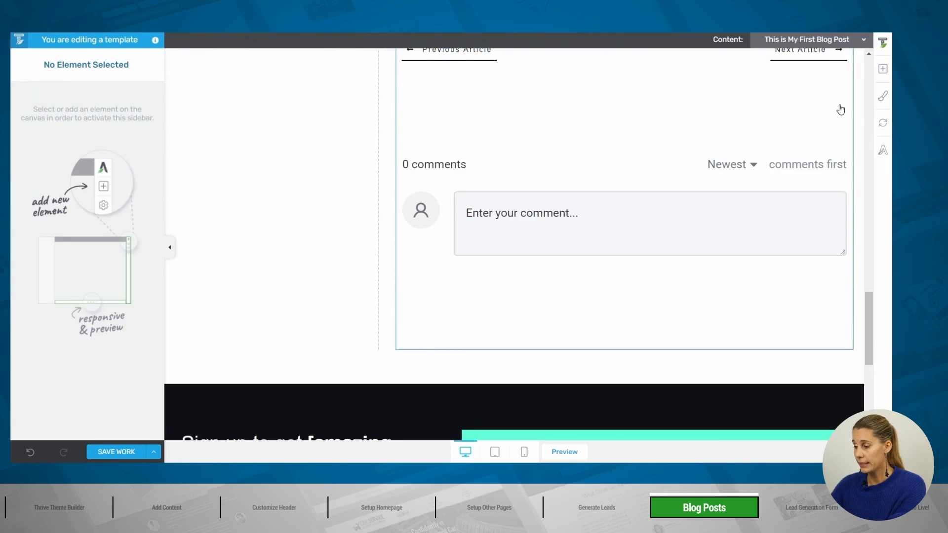
pyautogui.scroll(-5, 555, 186)
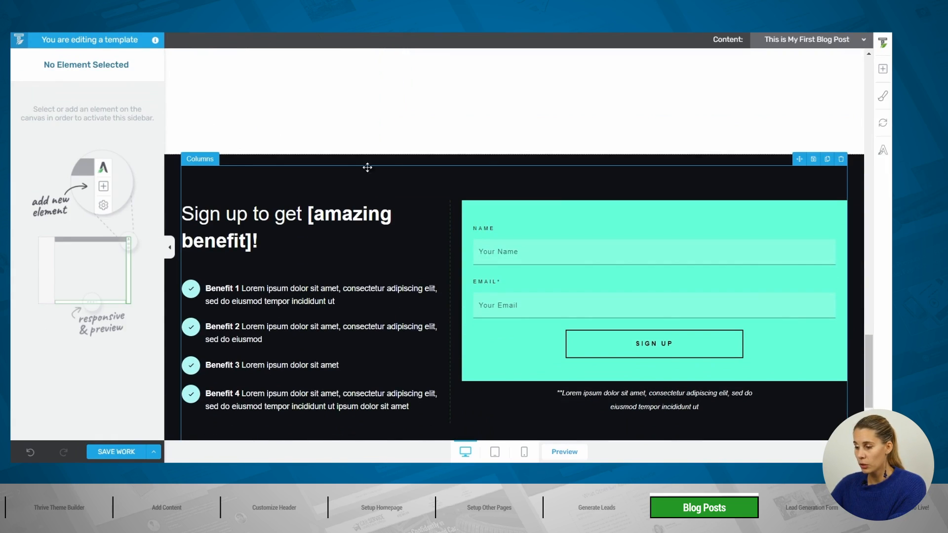
pyautogui.click(340, 165)
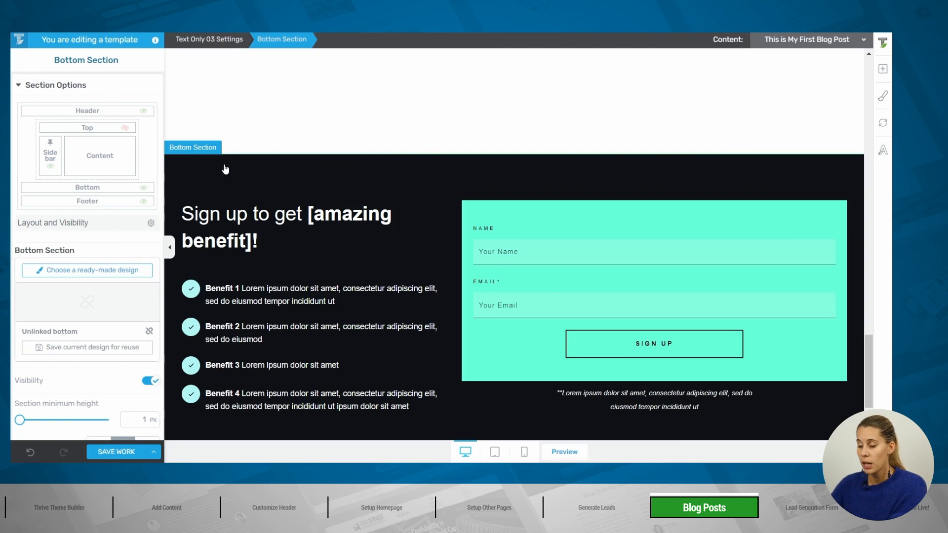
pyautogui.click(89, 271)
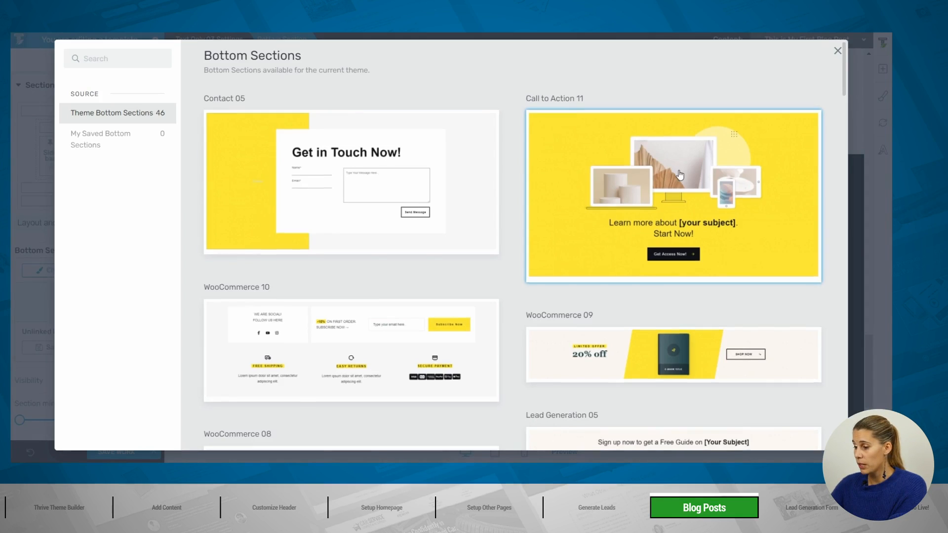
pyautogui.scroll(-5, 680, 175)
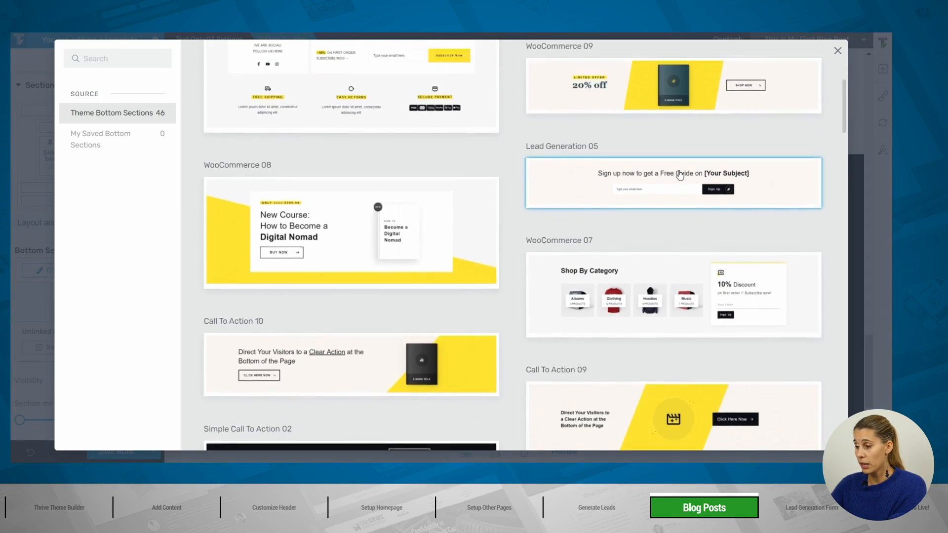
pyautogui.scroll(-5, 680, 175)
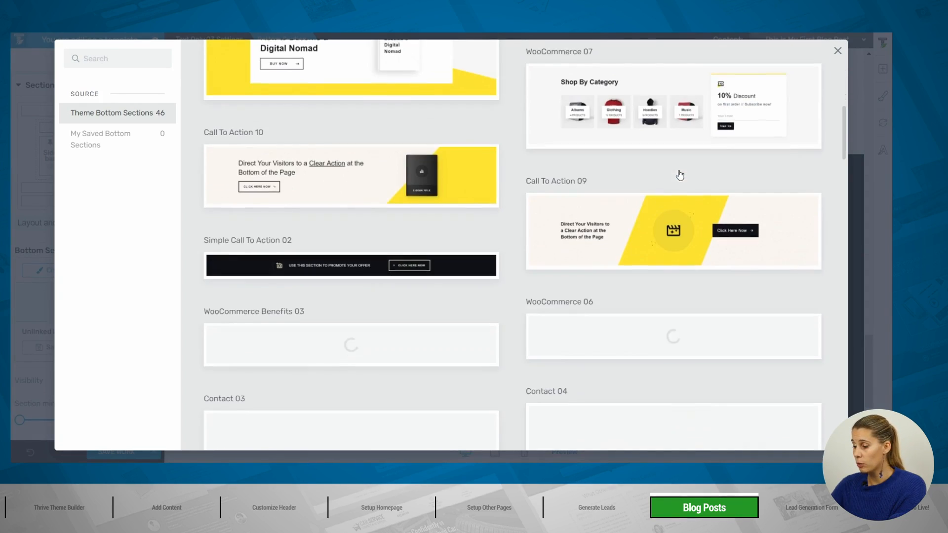
pyautogui.scroll(-8, 680, 175)
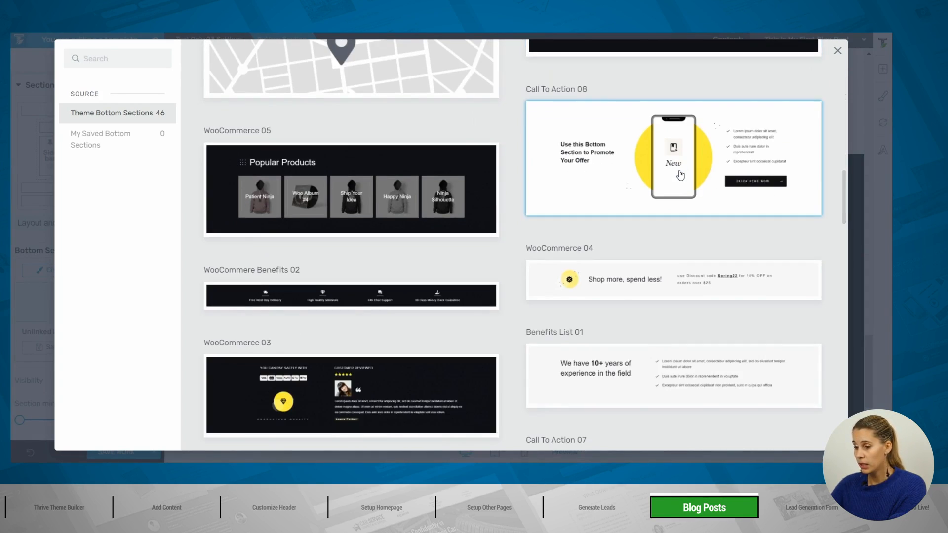
pyautogui.scroll(-4, 680, 175)
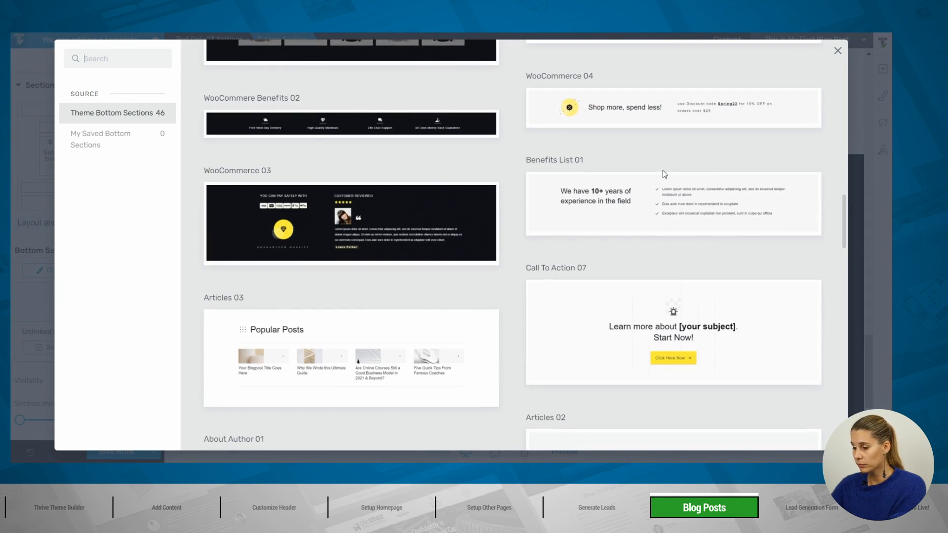
pyautogui.scroll(-4, 297, 173)
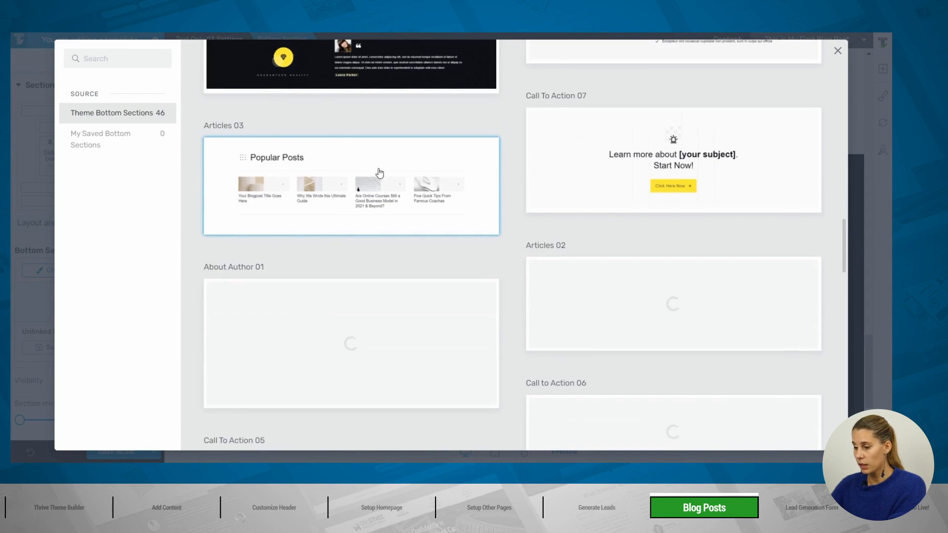
pyautogui.click(348, 167)
pyautogui.scroll(-1, 296, 243)
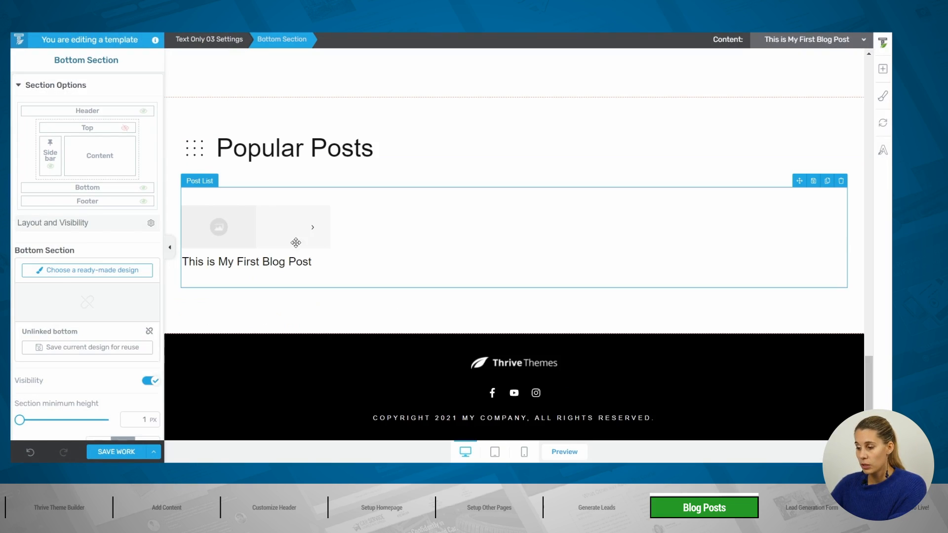
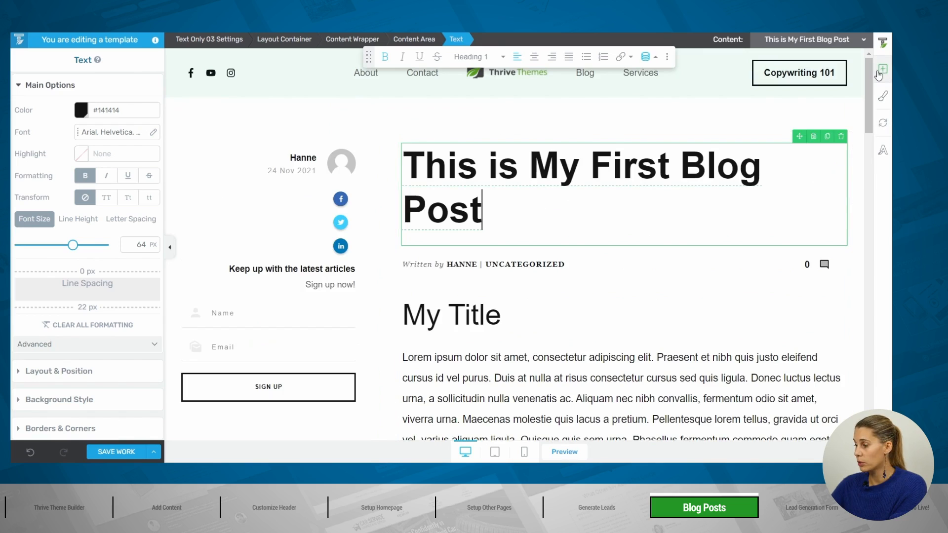
# Step: Try a Breadcrumbs element between the post title and the author line, and remove it again
pyautogui.click(879, 72)
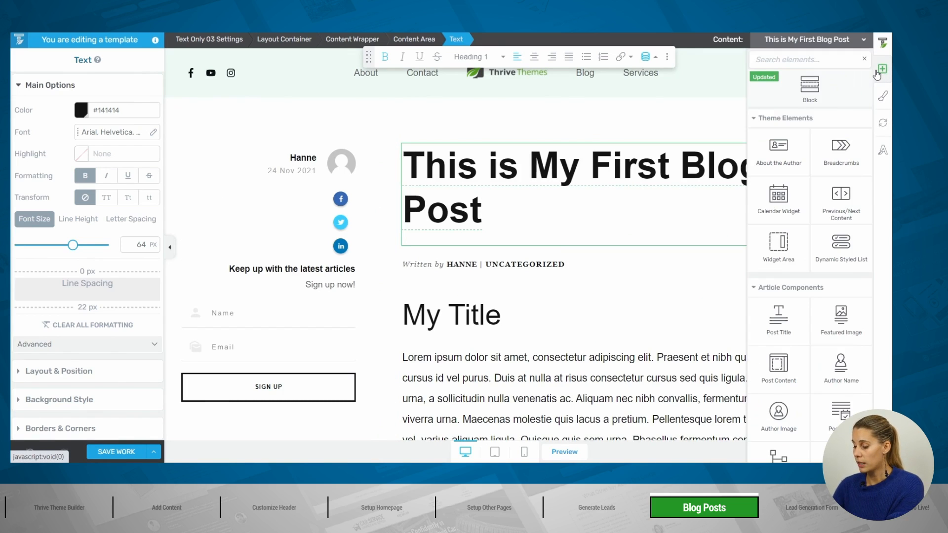
pyautogui.write('br')
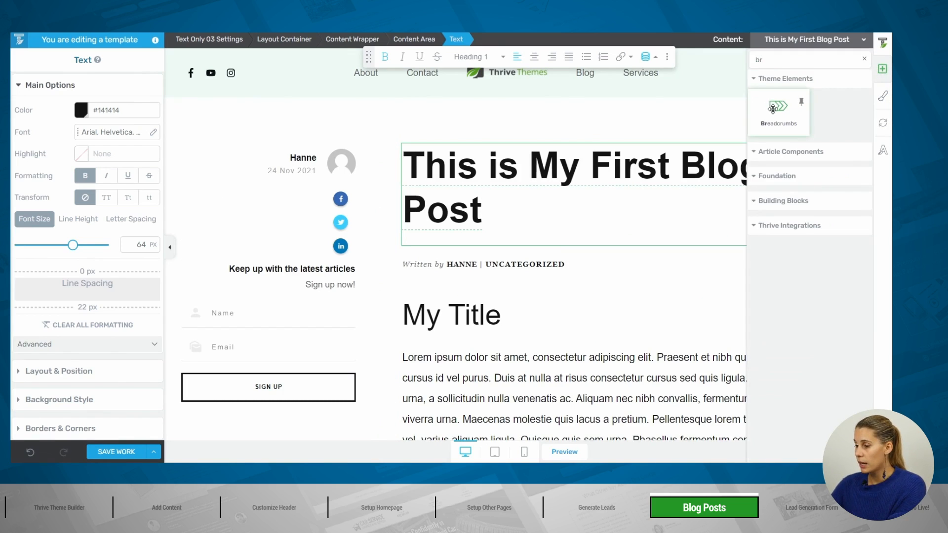
pyautogui.moveTo(773, 109); pyautogui.dragTo(549, 240)
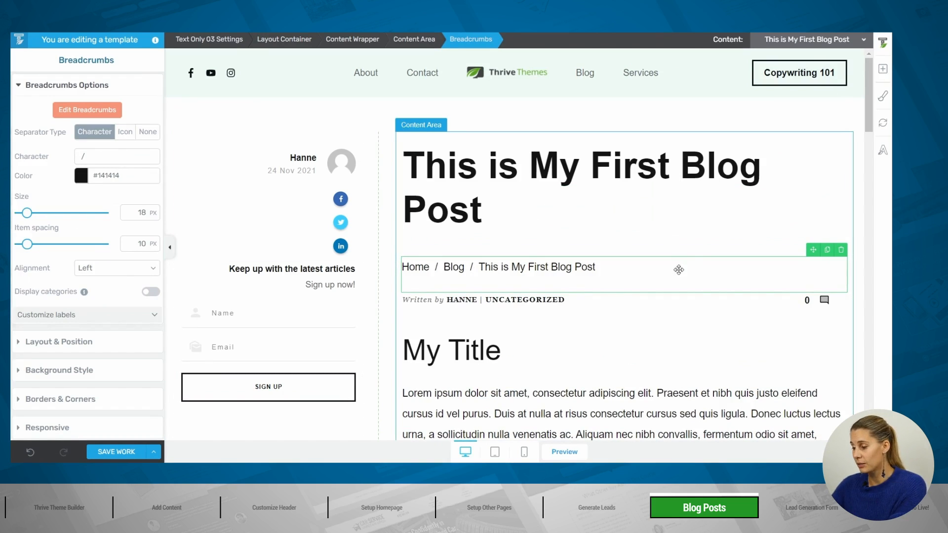
pyautogui.click(844, 253)
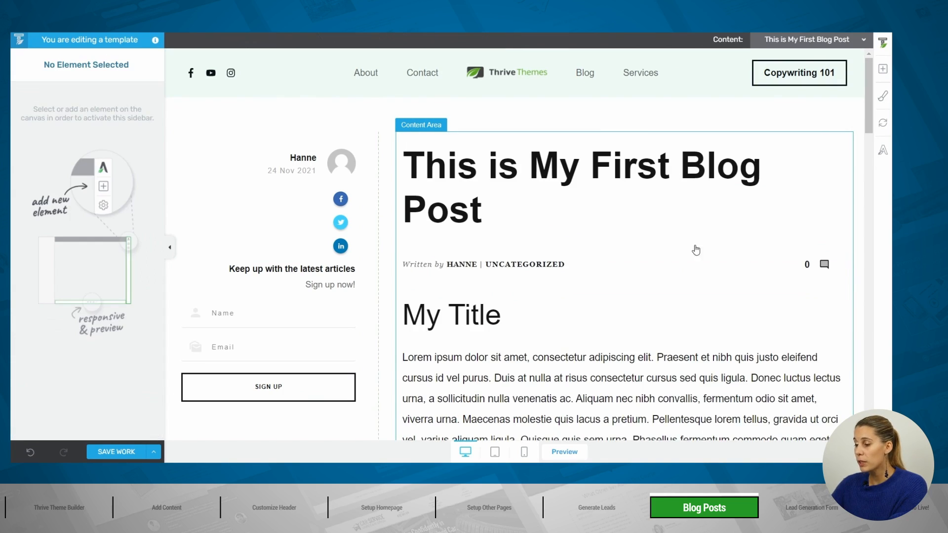
# Step: Save the blog post template and check the area around the title and post content
pyautogui.click(117, 452)
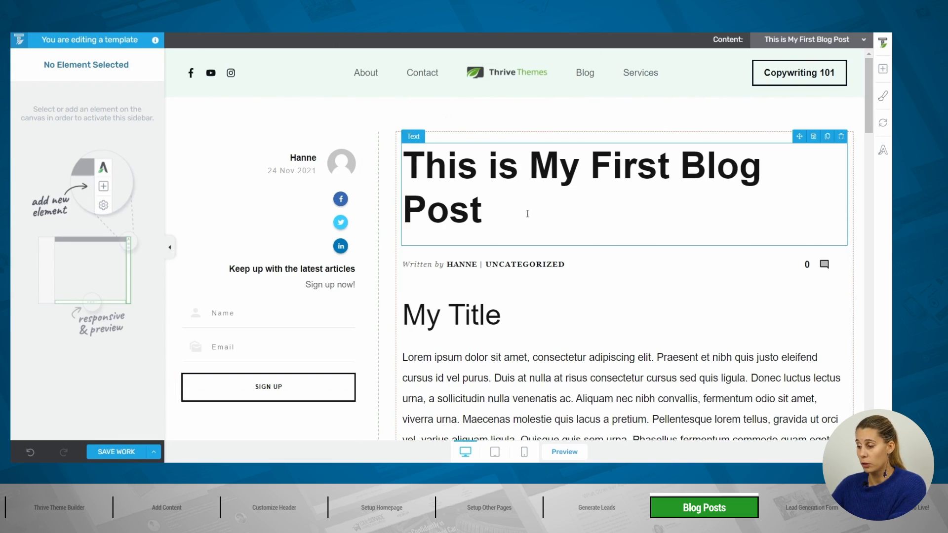
pyautogui.scroll(-4, 526, 212)
pyautogui.scroll(4, 526, 212)
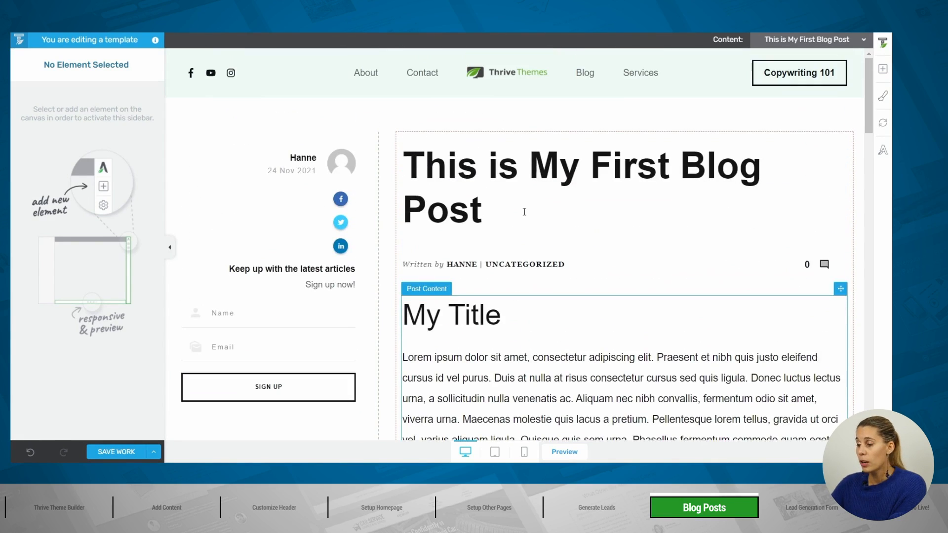
# Step: Insert the text "Title: " before the dynamic post title, save the template and preview the post
pyautogui.click(409, 171)
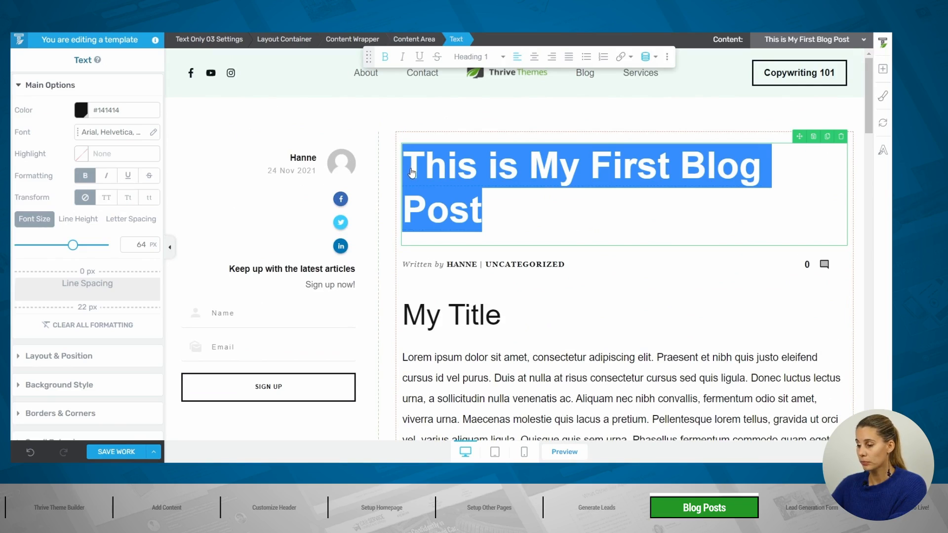
pyautogui.click(413, 172)
pyautogui.write('Title')
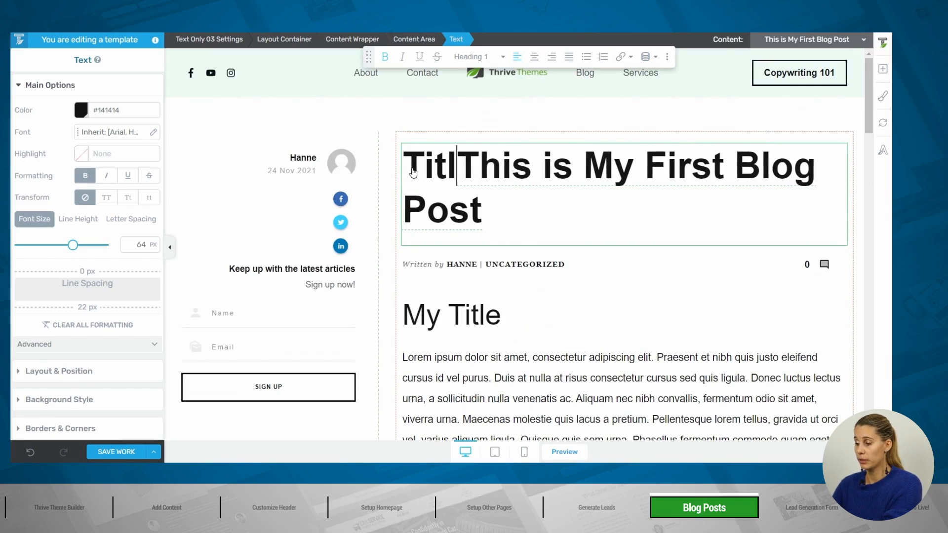
pyautogui.write(':')
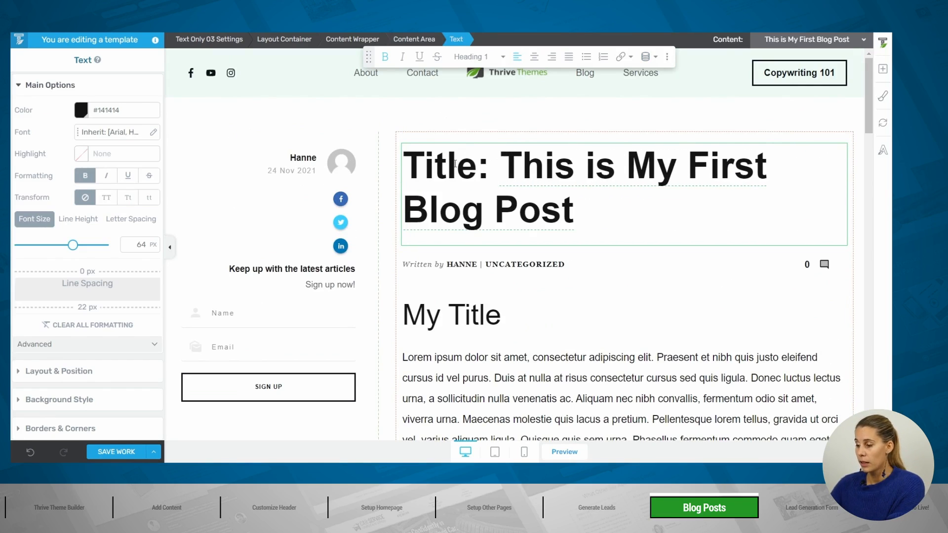
pyautogui.click(123, 452)
pyautogui.click(565, 452)
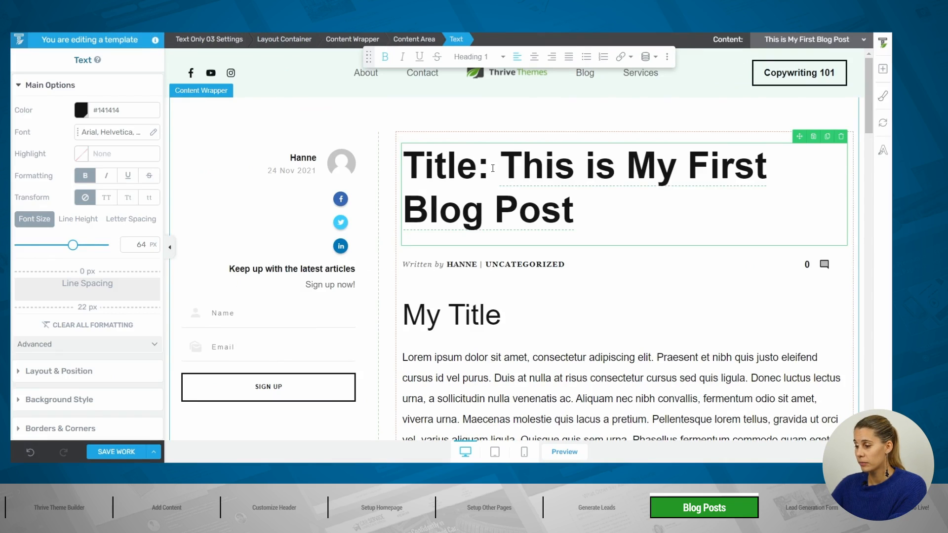
# Step: Remove the "Title: " prefix from the heading so only the dynamic post title remains
pyautogui.moveTo(496, 167); pyautogui.dragTo(396, 162)
pyautogui.press('BackSpace')
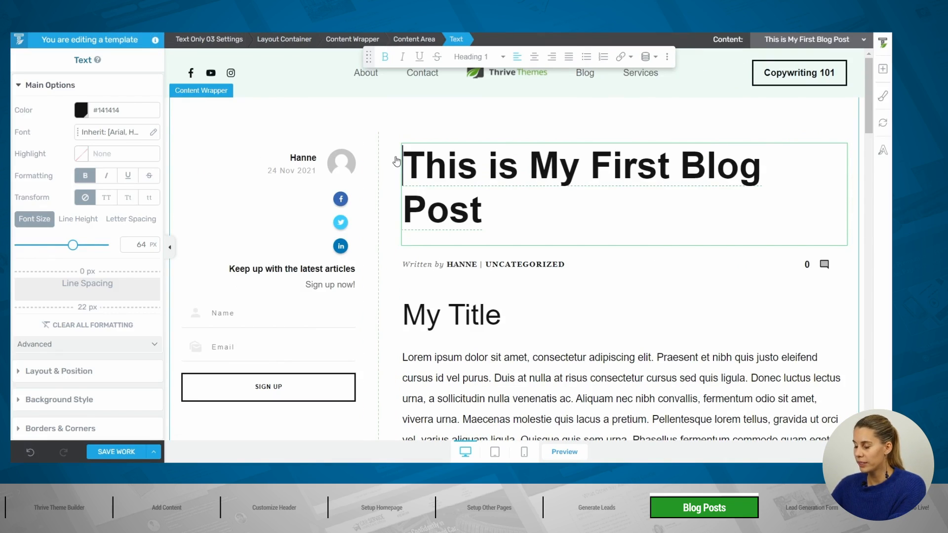
pyautogui.click(290, 119)
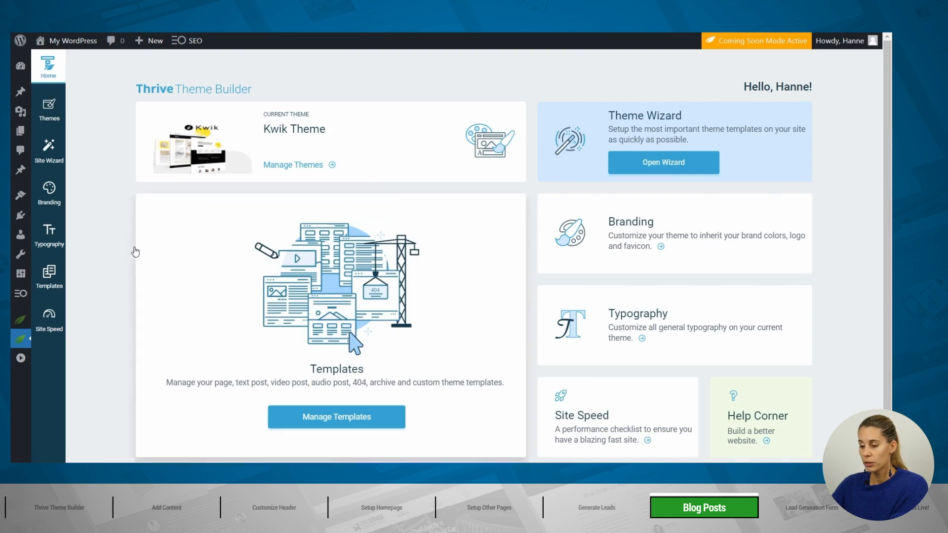
# Step: Choose the Featured Image Without Sidebar template for Single Blog Post in the Site Wizard
pyautogui.moveTo(21, 340)
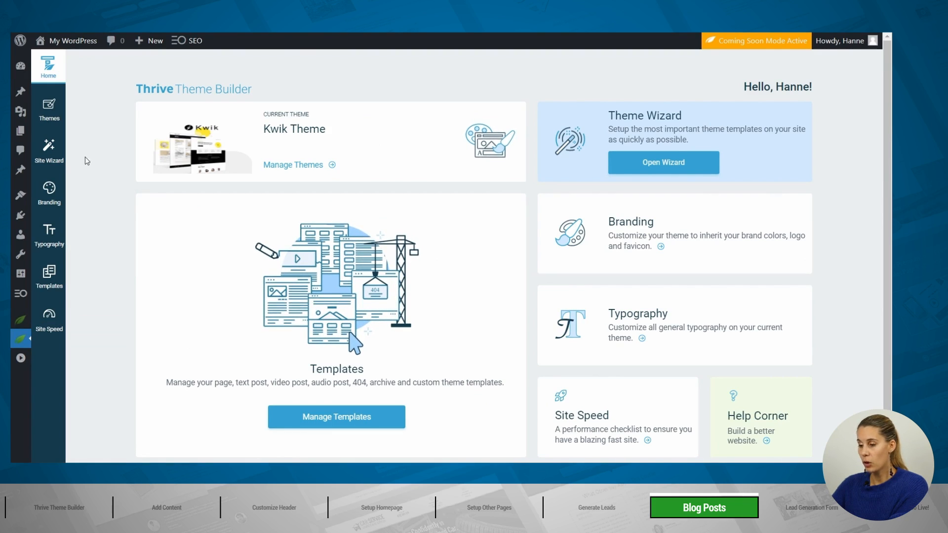
pyautogui.click(49, 148)
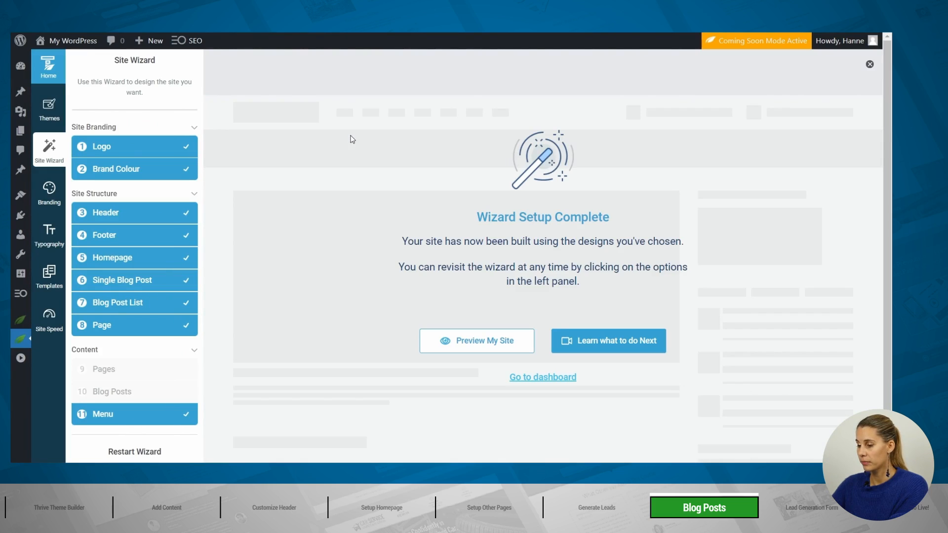
pyautogui.click(131, 284)
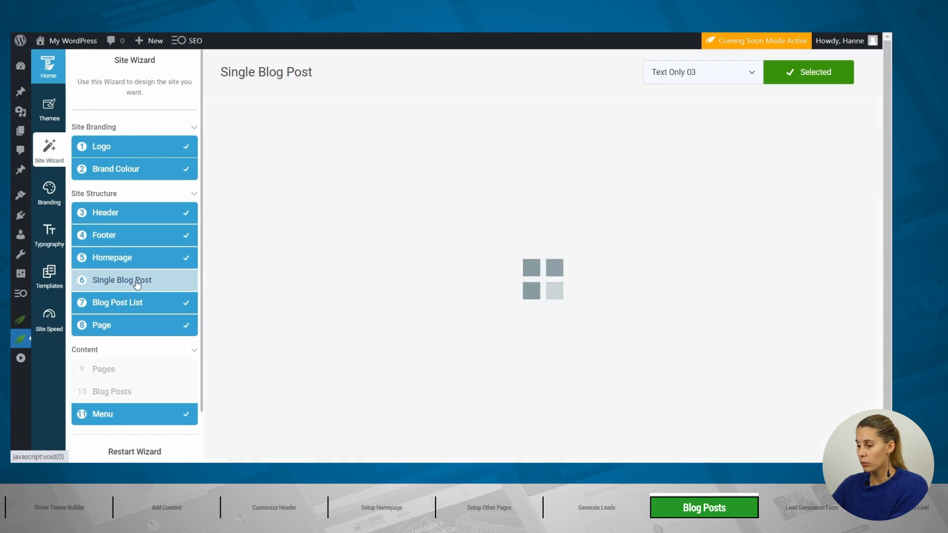
pyautogui.click(686, 77)
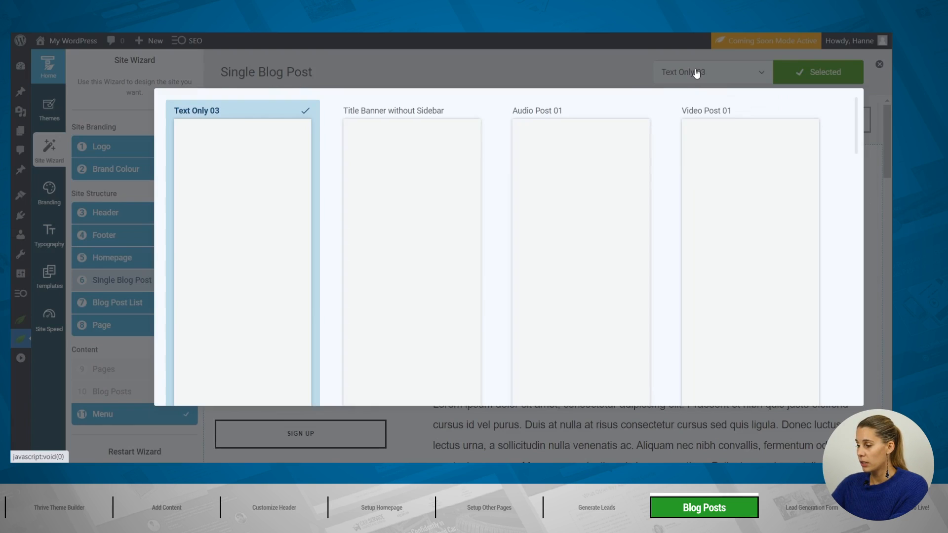
pyautogui.scroll(-6, 521, 236)
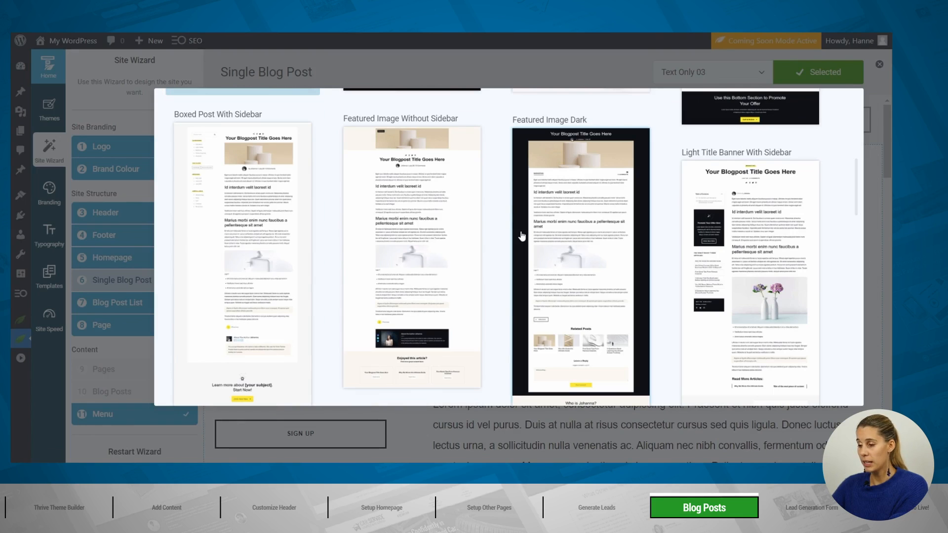
pyautogui.scroll(-3, 522, 236)
pyautogui.scroll(3, 522, 236)
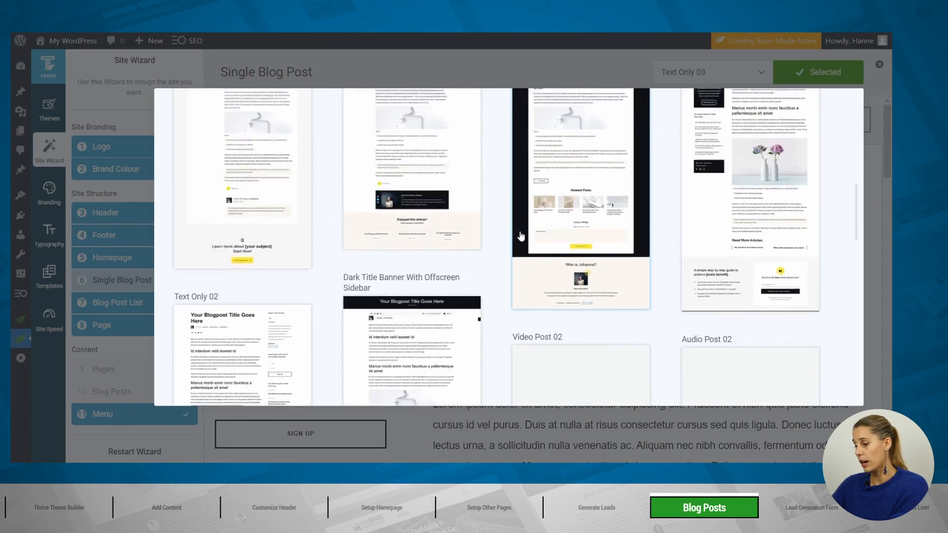
pyautogui.click(435, 176)
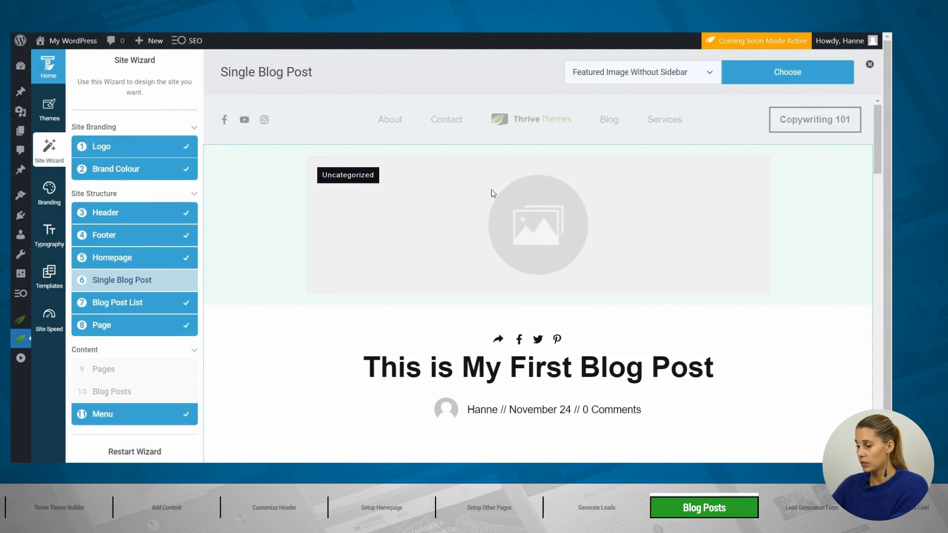
pyautogui.scroll(-2, 405, 311)
pyautogui.scroll(2, 405, 311)
pyautogui.click(749, 79)
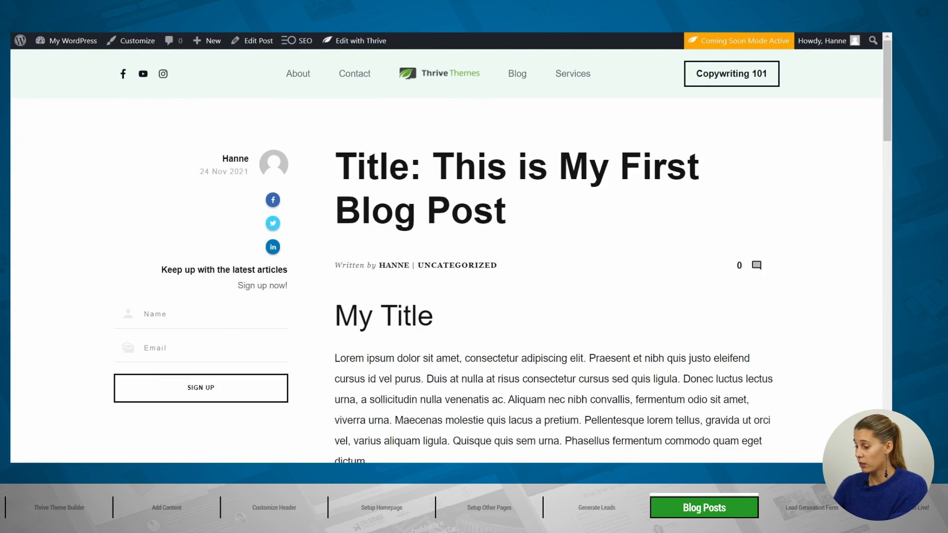
# Step: Reload the live blog post and check its layout from the featured image down to the author box
pyautogui.press('BackSpace')
pyautogui.press('Return')
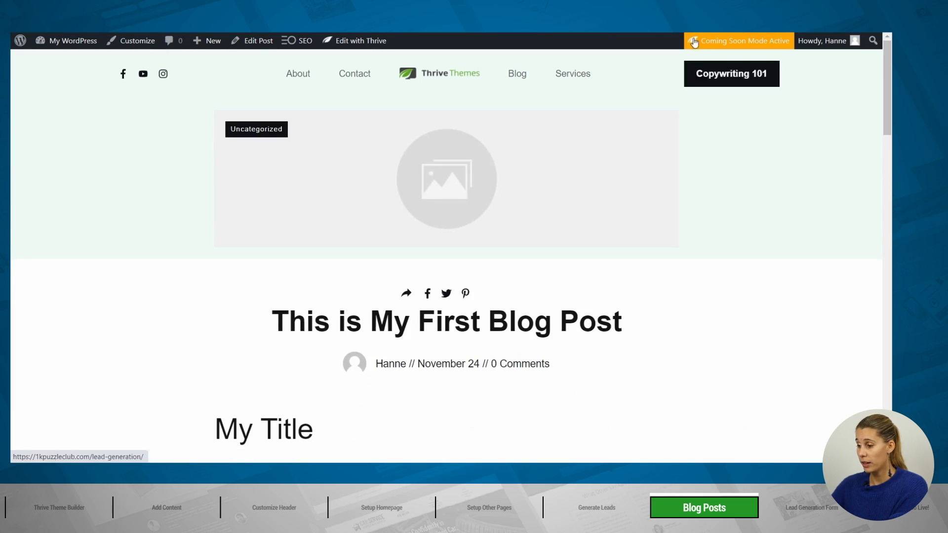
pyautogui.scroll(-10, 346, 228)
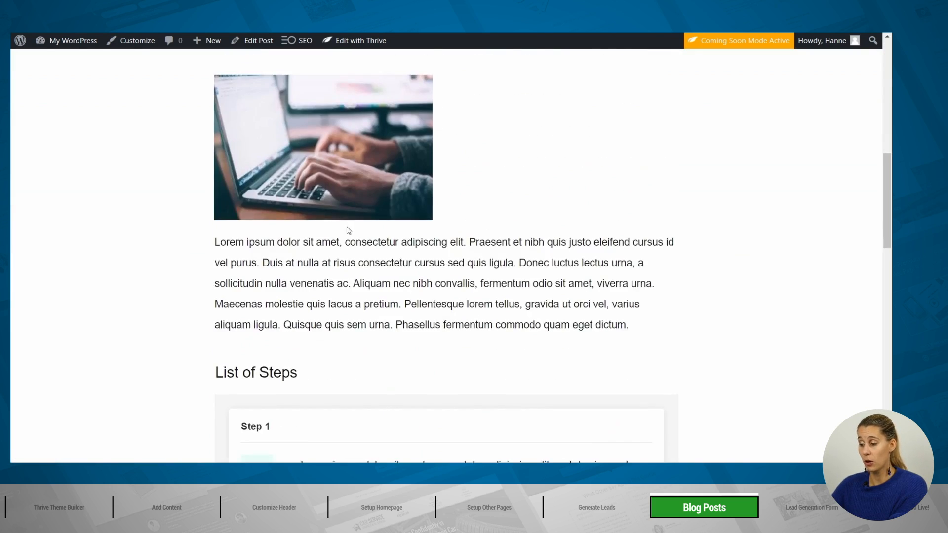
pyautogui.scroll(-12, 348, 231)
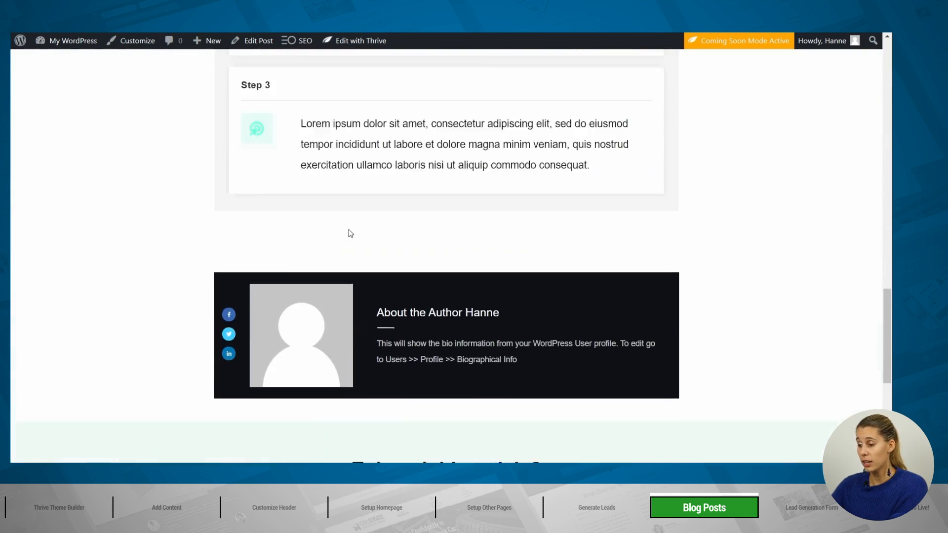
pyautogui.scroll(20, 350, 233)
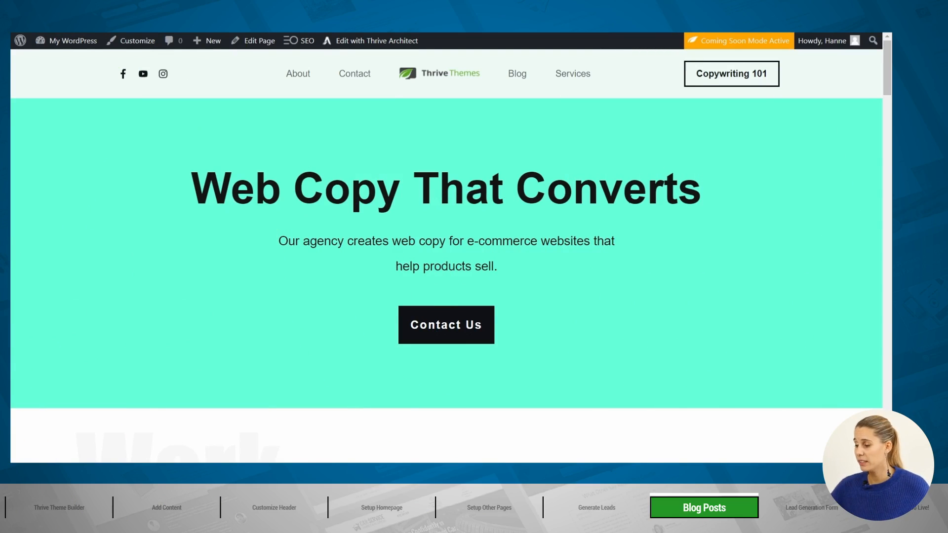
# Step: Review the live homepage and the company blog's post list page
pyautogui.scroll(-7, 541, 282)
pyautogui.scroll(3, 549, 282)
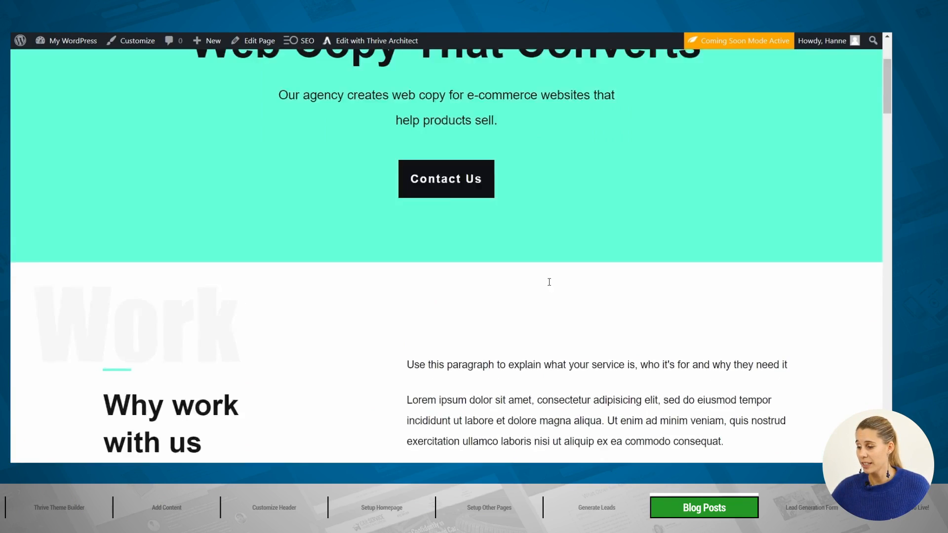
pyautogui.scroll(3, 549, 282)
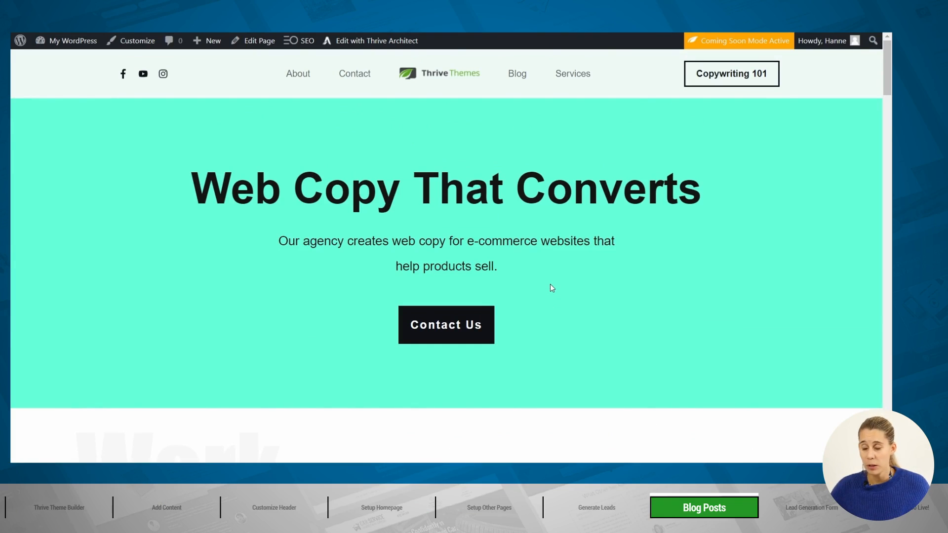
pyautogui.click(518, 73)
pyautogui.scroll(-1, 637, 271)
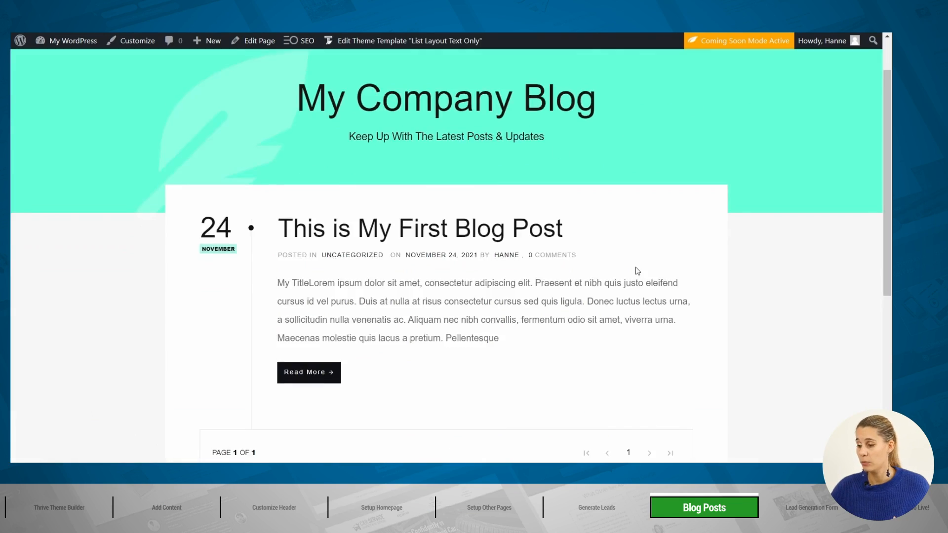
pyautogui.scroll(1, 638, 271)
pyautogui.scroll(-1, 637, 271)
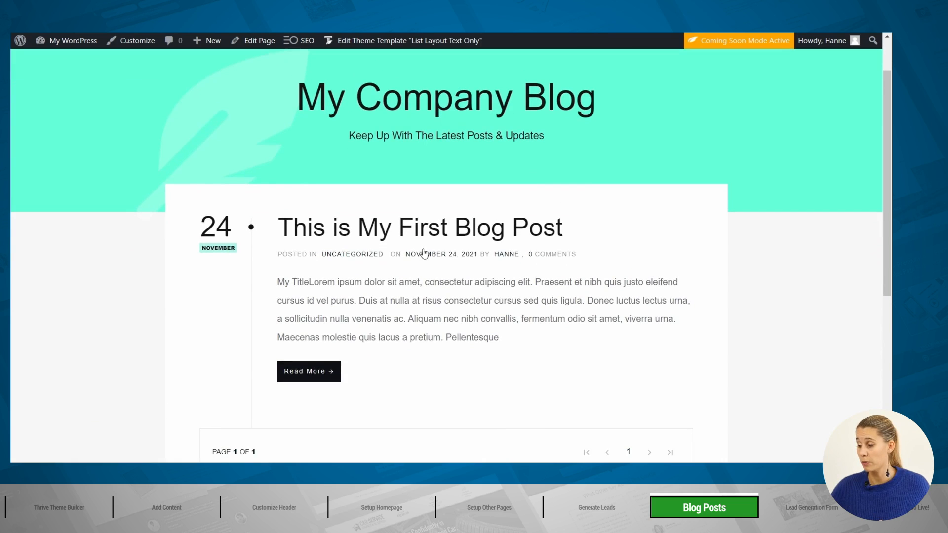
# Step: Open the first blog post from the list, and follow its Copywriting 101 link to review the lead generation page
pyautogui.click(533, 280)
pyautogui.scroll(-4, 534, 281)
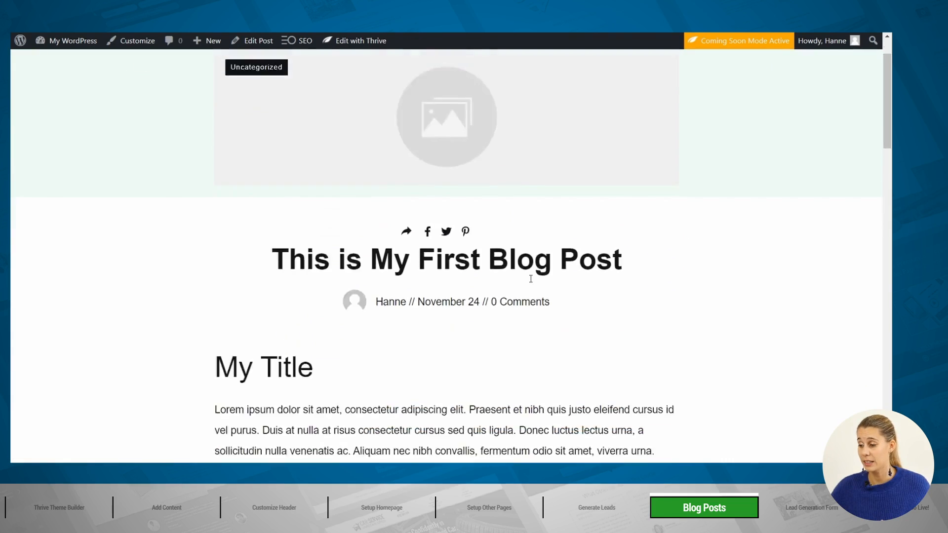
pyautogui.scroll(4, 534, 283)
pyautogui.scroll(1, 534, 284)
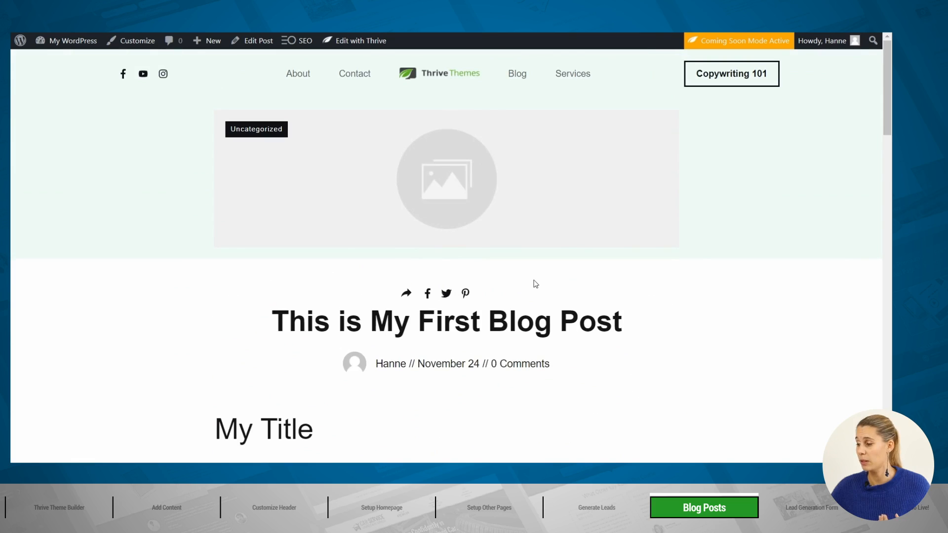
pyautogui.click(724, 81)
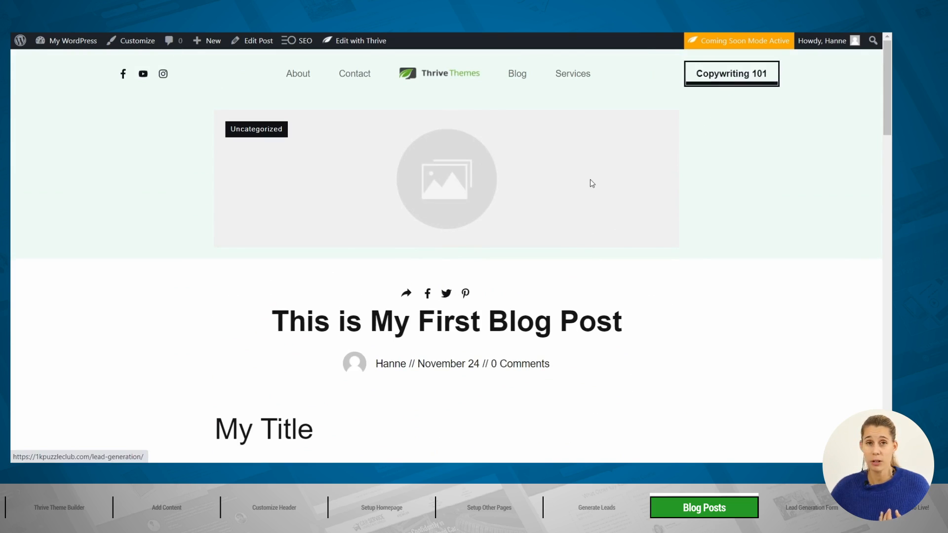
pyautogui.scroll(-4, 585, 188)
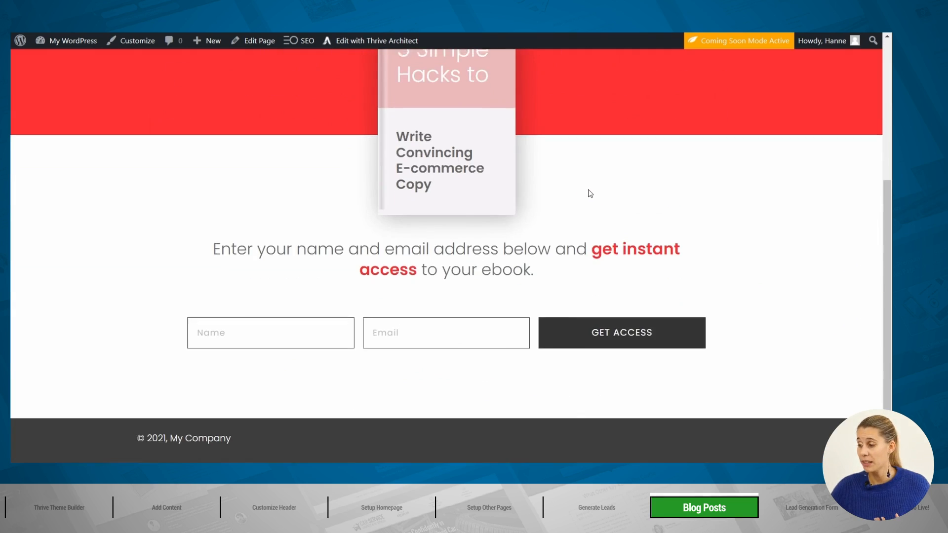
pyautogui.scroll(4, 588, 192)
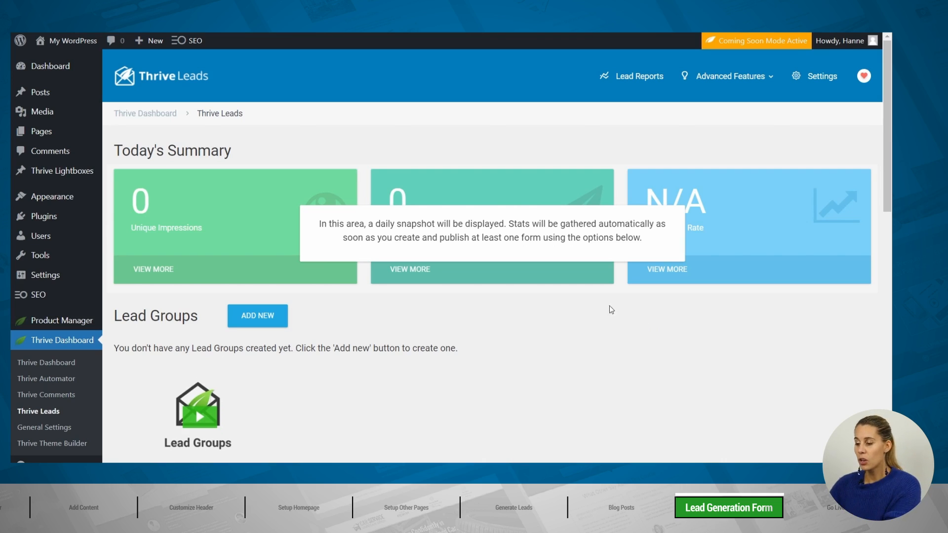
# Step: Add a new lead group named "Blog posts" in Thrive Leads
pyautogui.scroll(-3, 409, 430)
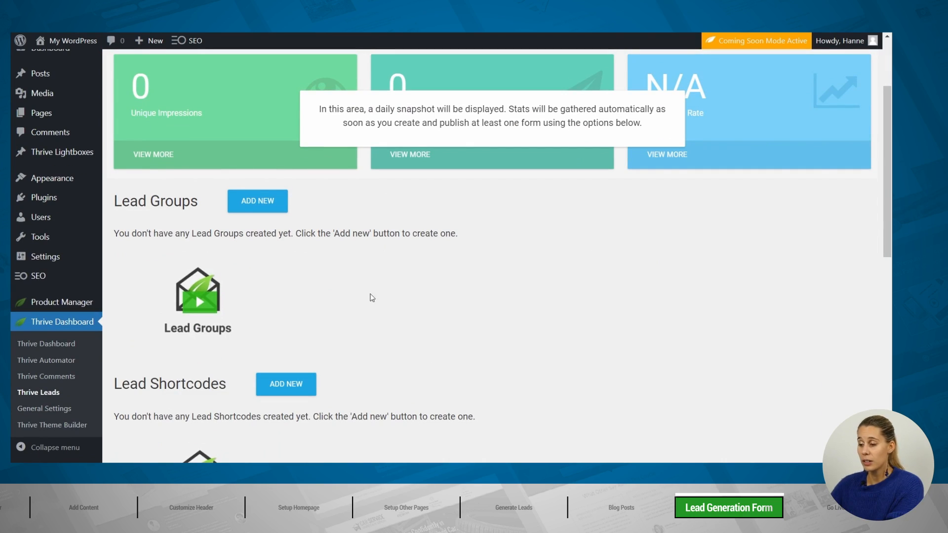
pyautogui.click(262, 202)
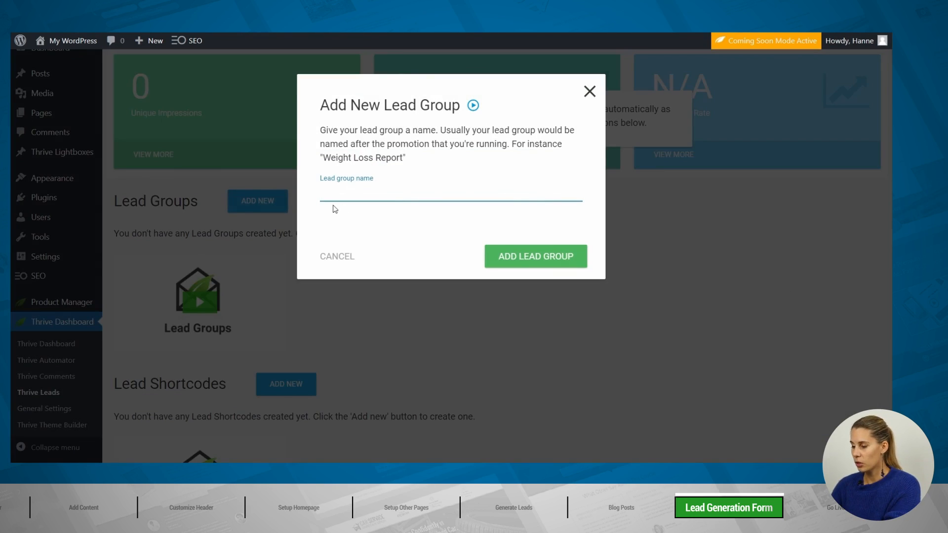
pyautogui.write('Blog posts')
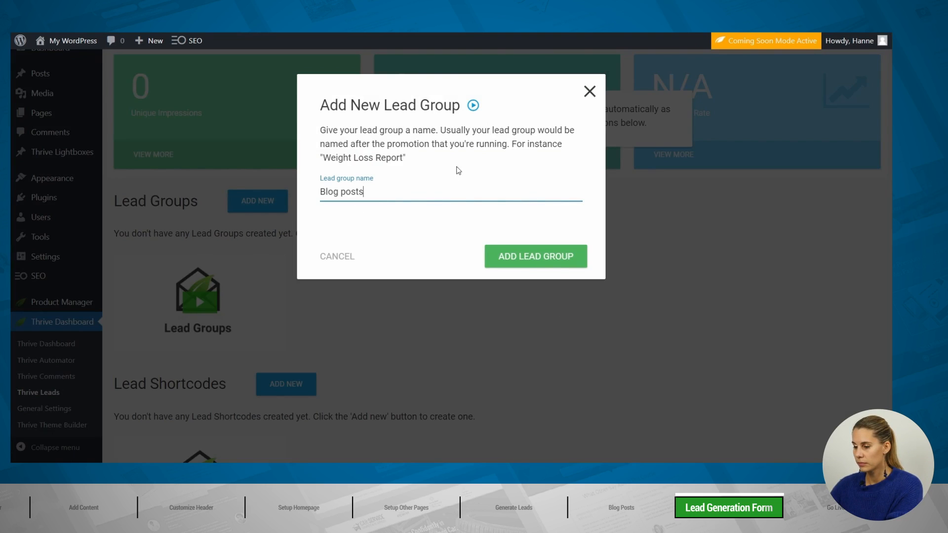
pyautogui.press('Return')
# Step: Add a Lightbox form type to the Blog posts lead group and open its forms page
pyautogui.click(159, 190)
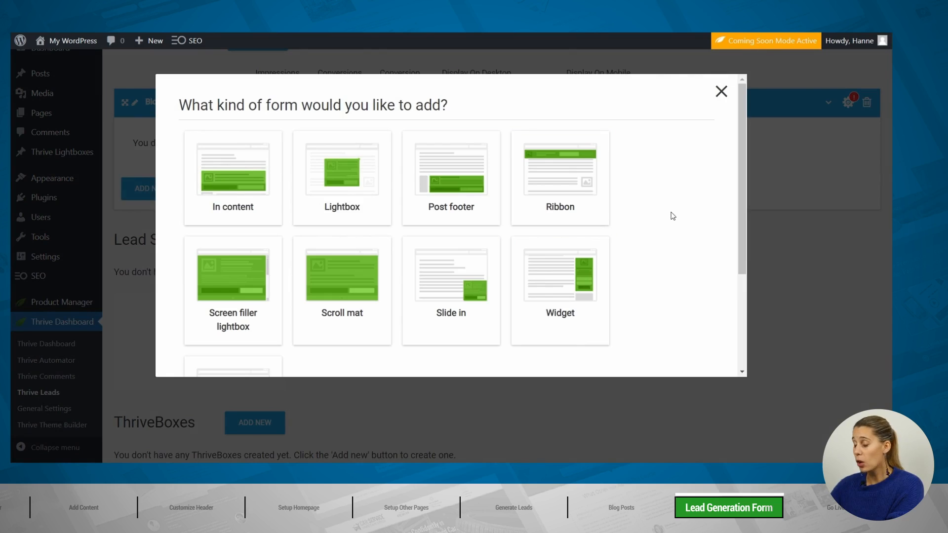
pyautogui.scroll(-3, 673, 216)
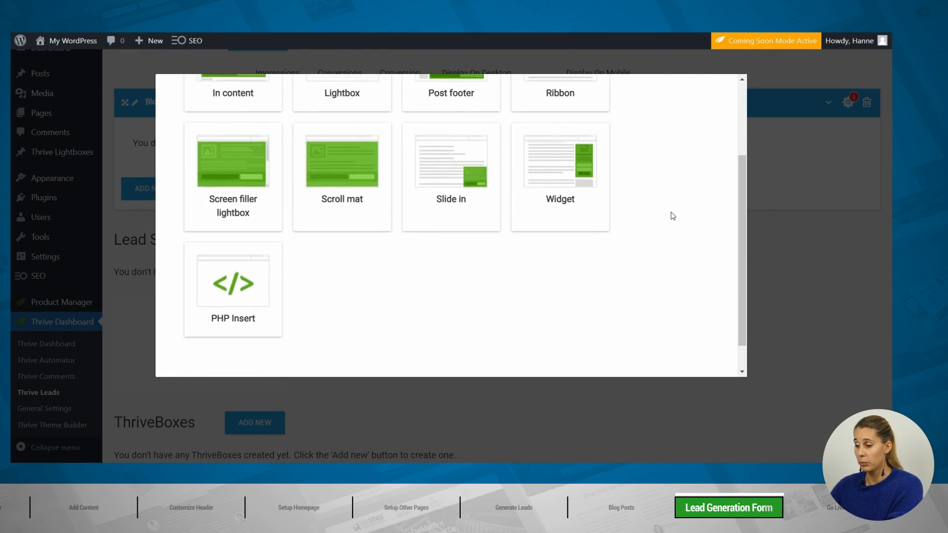
pyautogui.scroll(3, 673, 216)
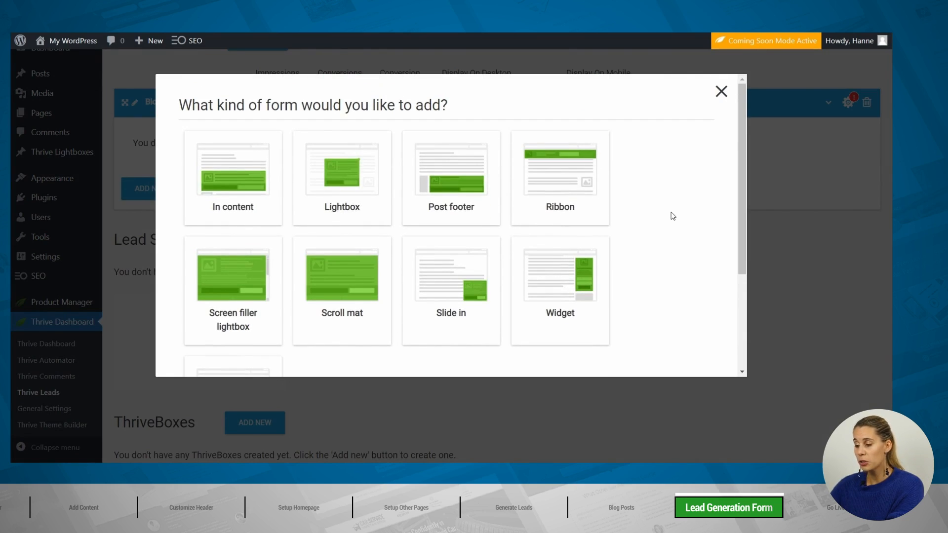
pyautogui.click(363, 198)
pyautogui.click(790, 248)
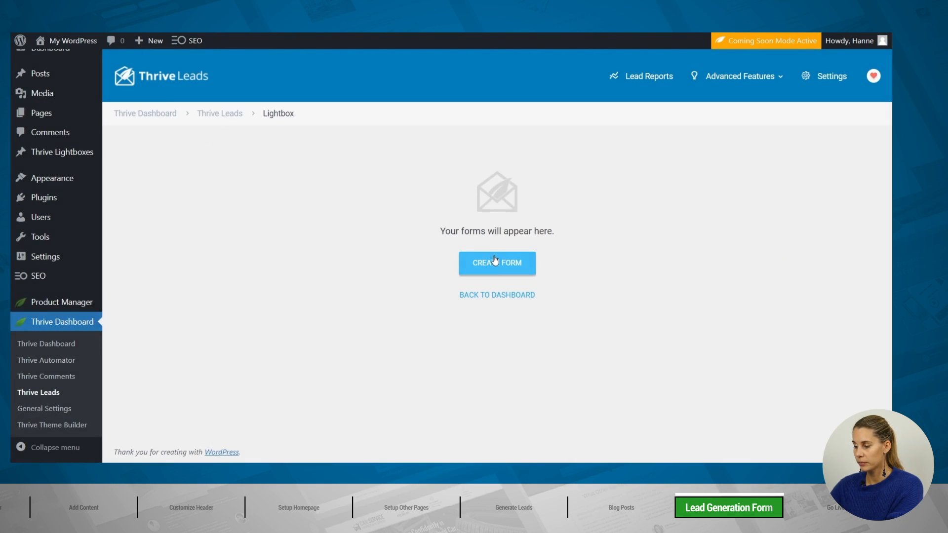
# Step: Create a lightbox form named "Form A"
pyautogui.click(495, 261)
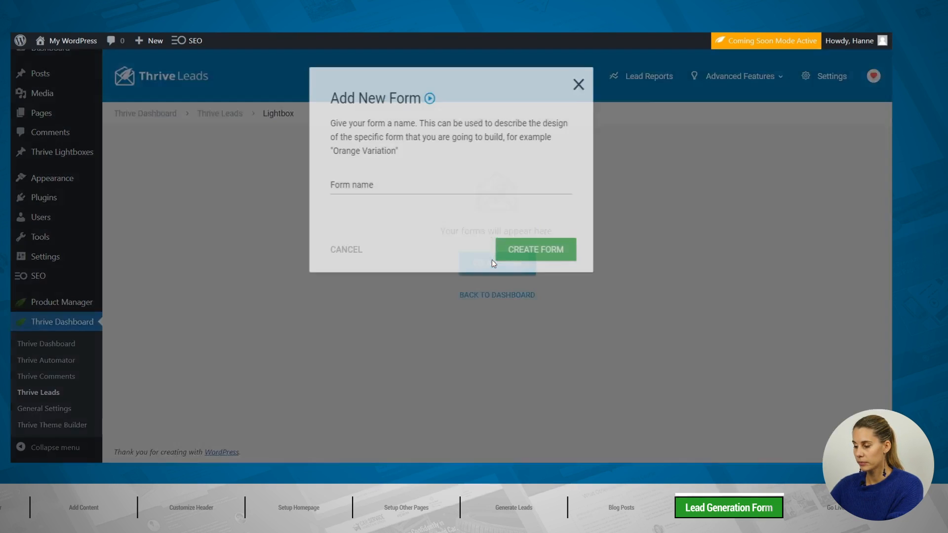
pyautogui.write('Form A')
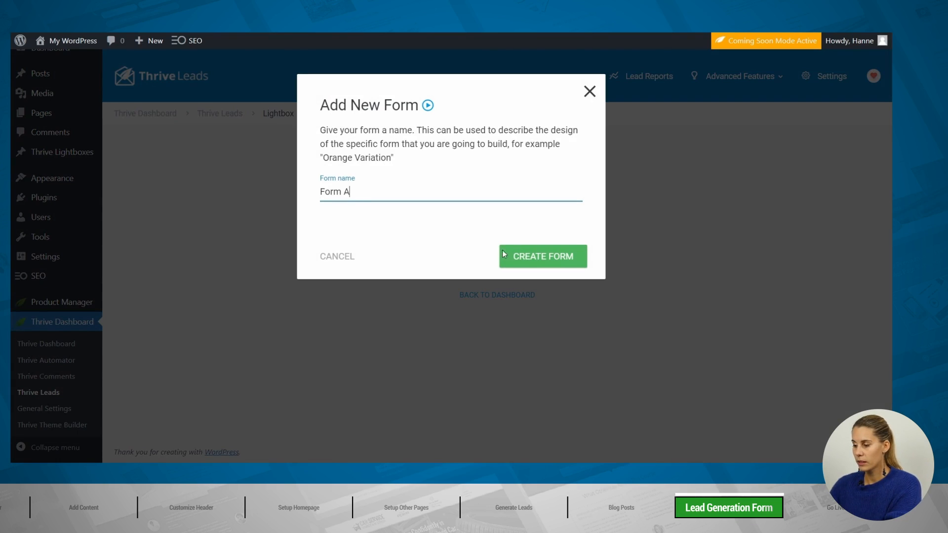
pyautogui.click(543, 257)
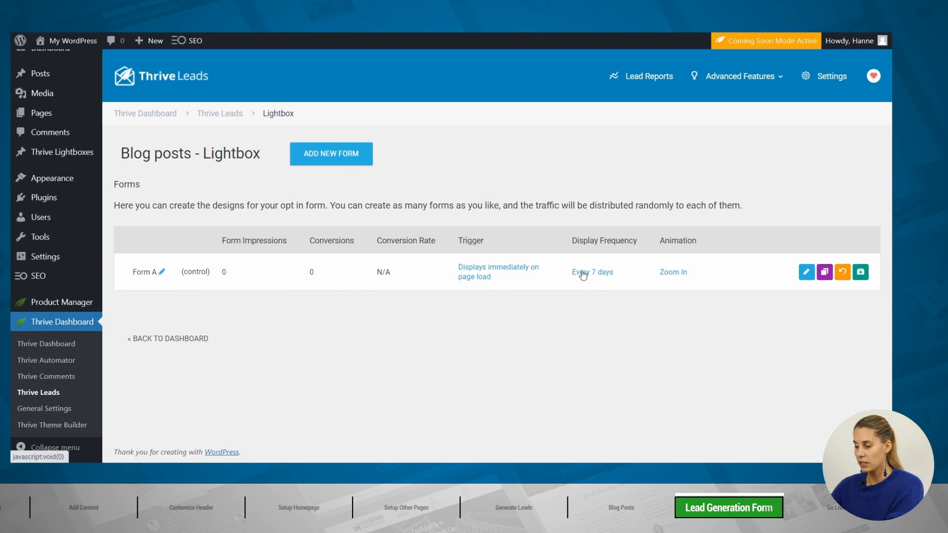
# Step: Set Form A's trigger to show after a certain period of time, 3 seconds after page load, and save it
pyautogui.click(488, 273)
pyautogui.click(423, 150)
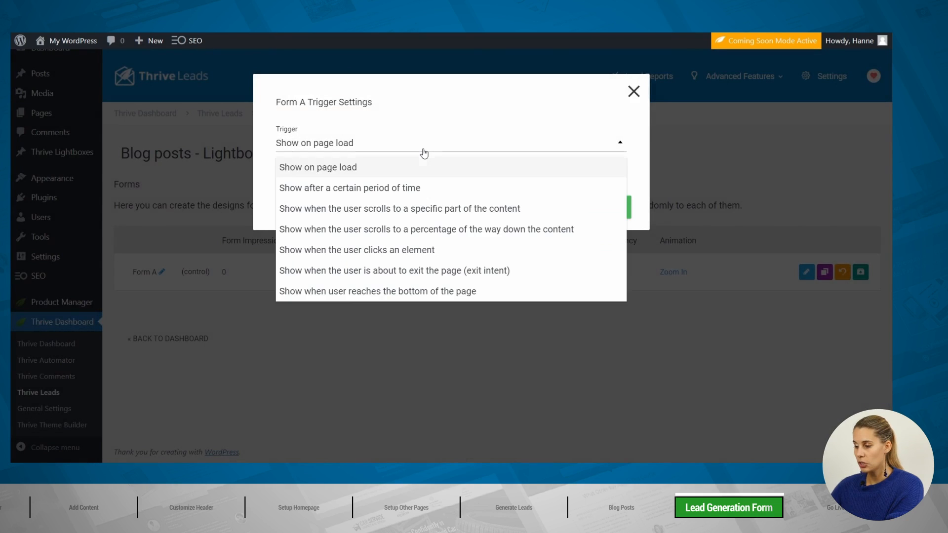
pyautogui.click(438, 189)
pyautogui.doubleClick(373, 176)
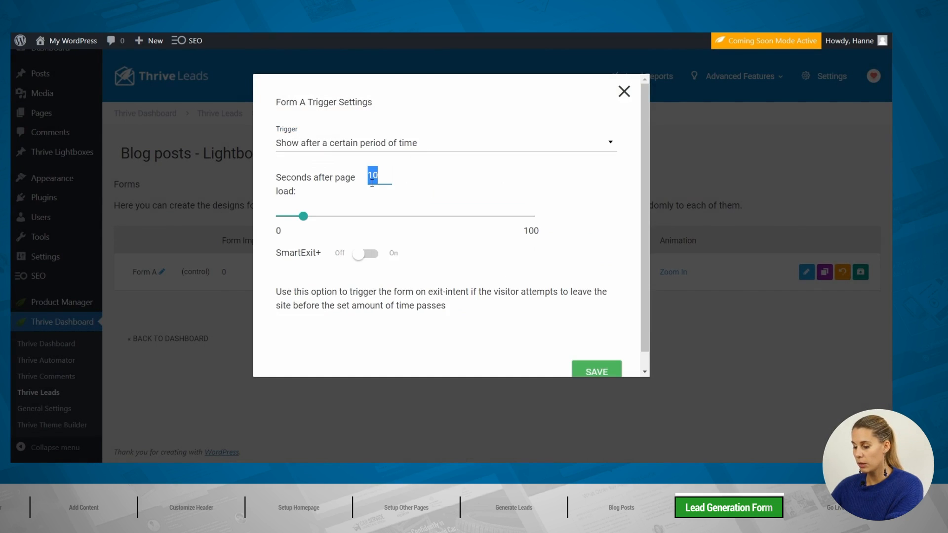
pyautogui.write('3')
pyautogui.click(565, 186)
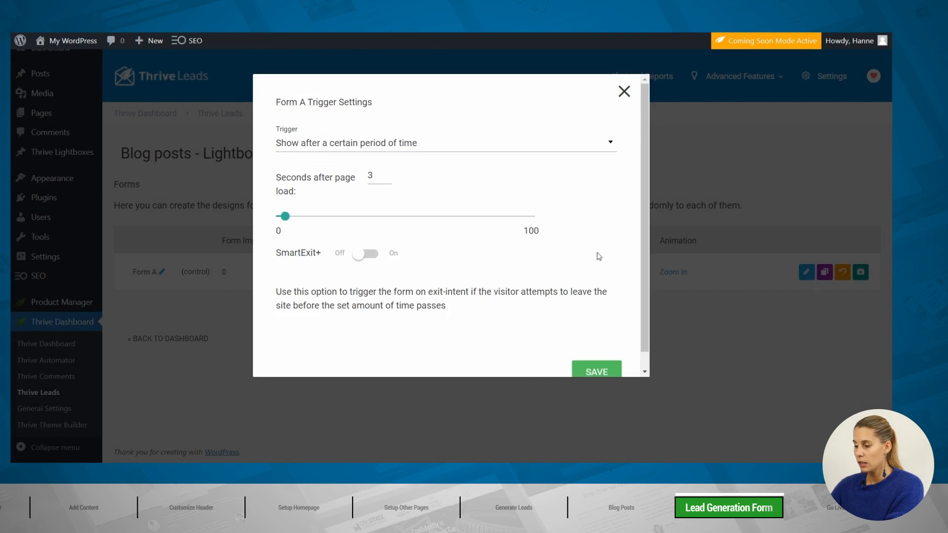
pyautogui.click(597, 371)
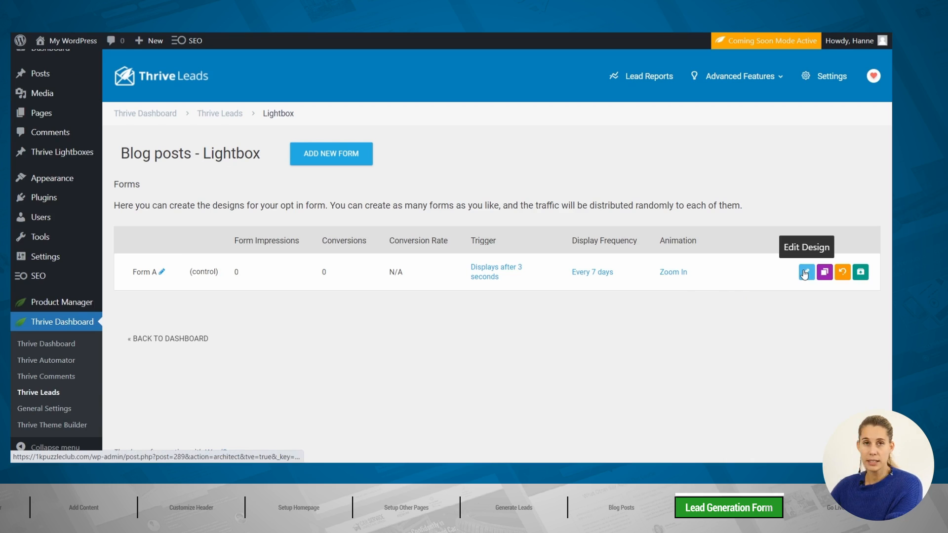
# Step: Open Form A's design for editing and apply the ClickJournalist opt-in template from the Thrive Leads Library
pyautogui.click(805, 272)
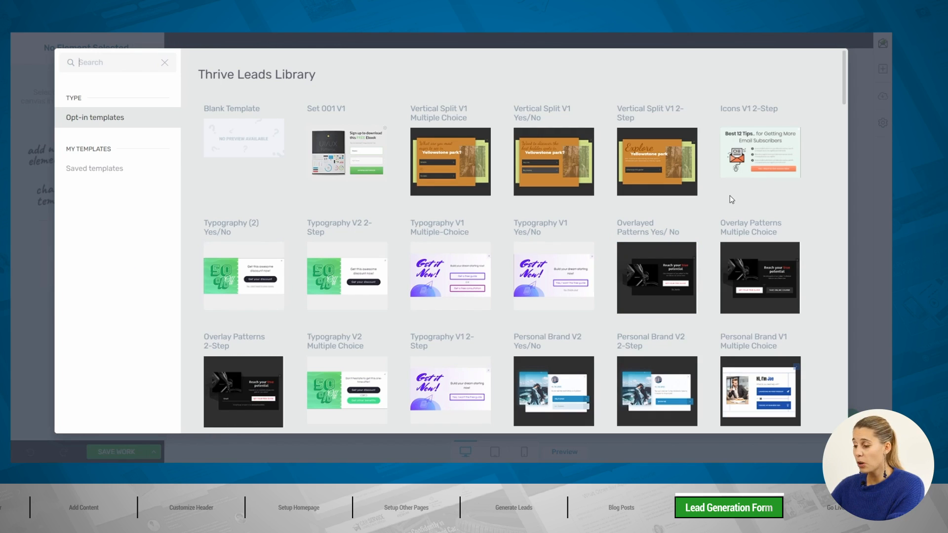
pyautogui.scroll(-7, 731, 200)
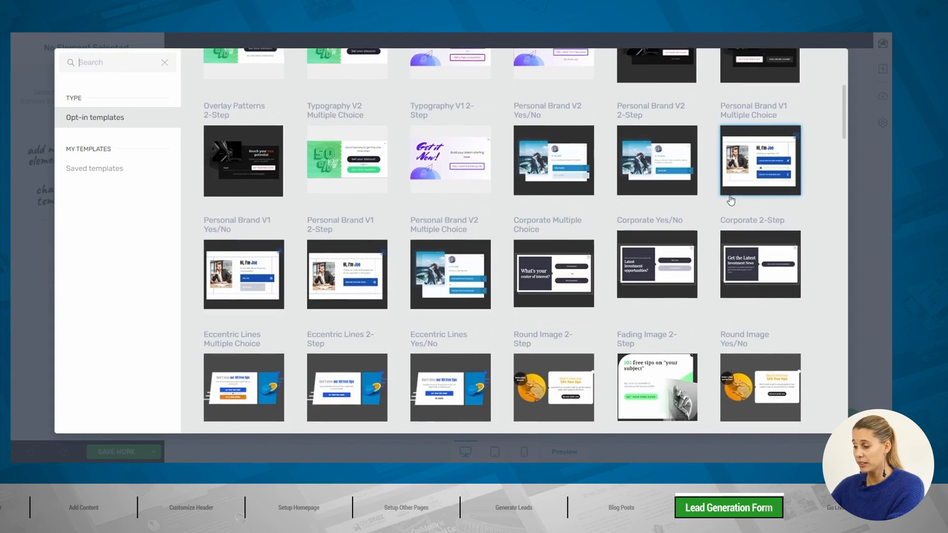
pyautogui.scroll(10, 731, 200)
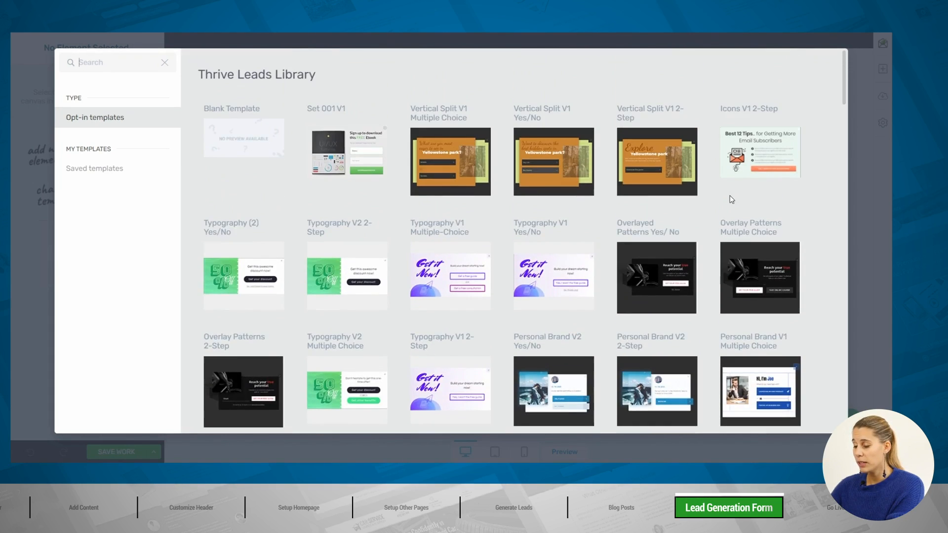
pyautogui.scroll(-5, 731, 199)
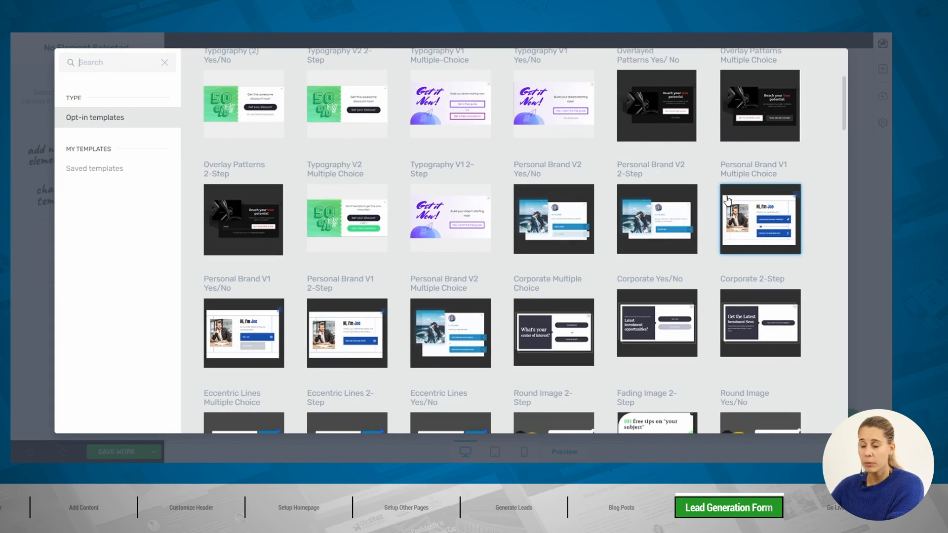
pyautogui.scroll(-10, 727, 200)
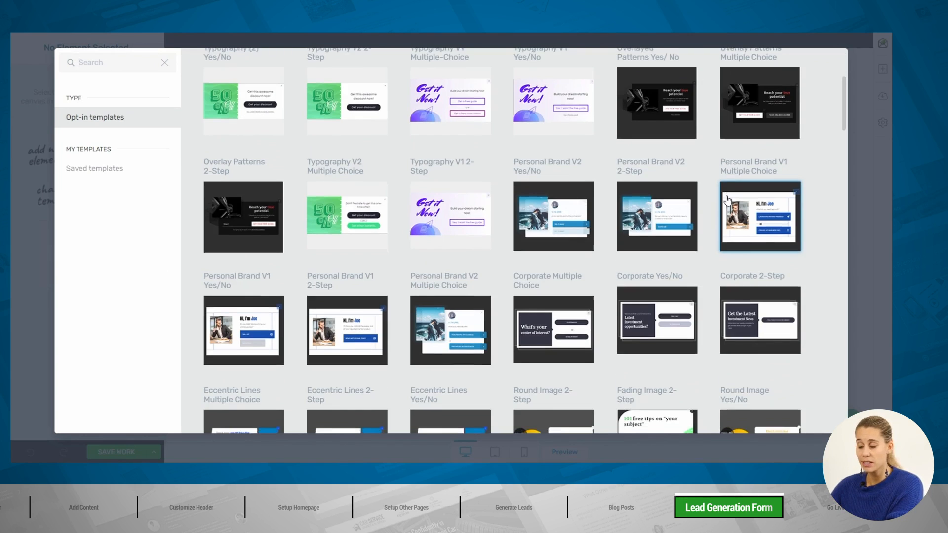
pyautogui.scroll(-10, 727, 196)
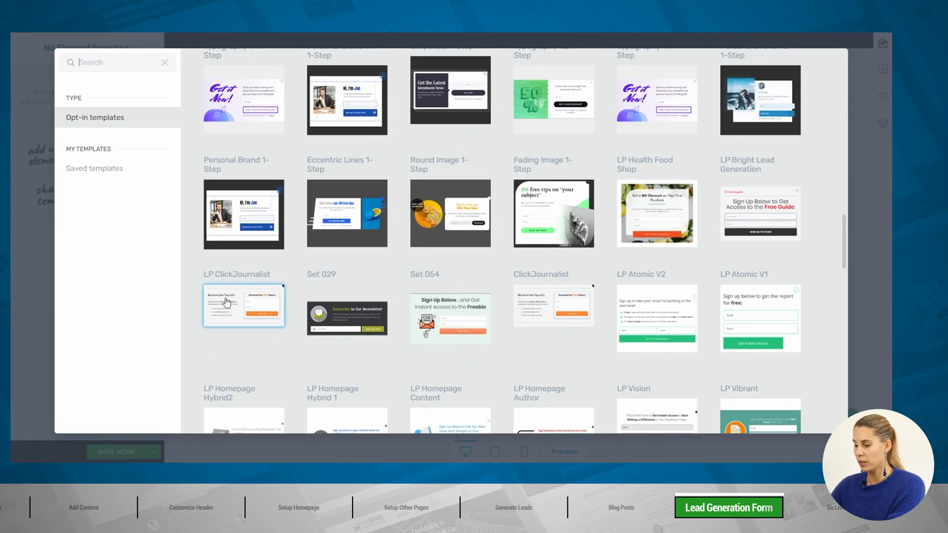
pyautogui.click(559, 296)
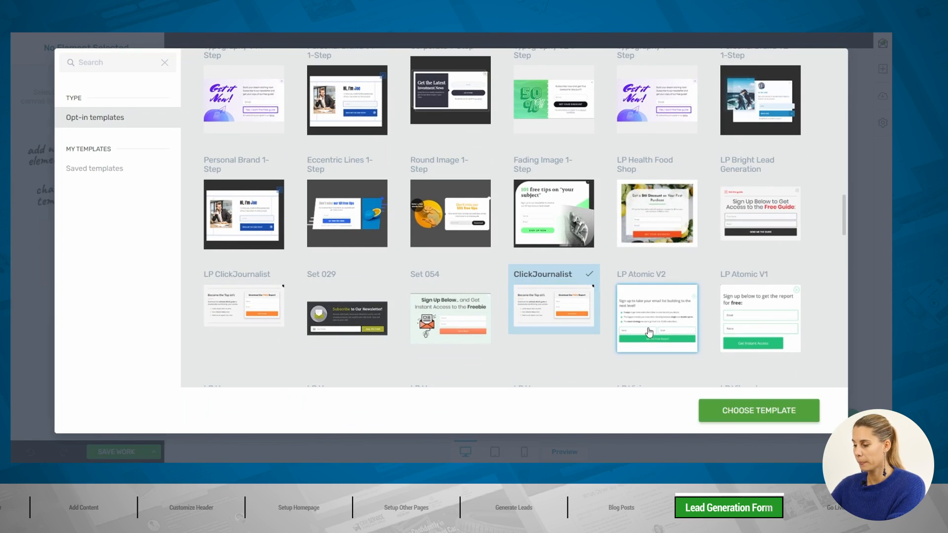
pyautogui.click(729, 410)
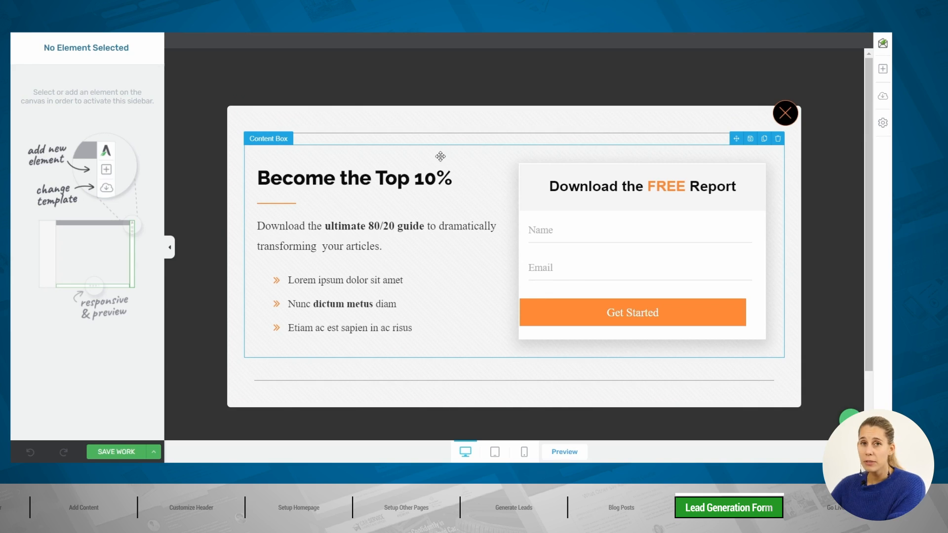
# Step: Centre-align the "Get Started" submit button in the lightbox's lead generation form and finish editing the form elements
pyautogui.click(441, 156)
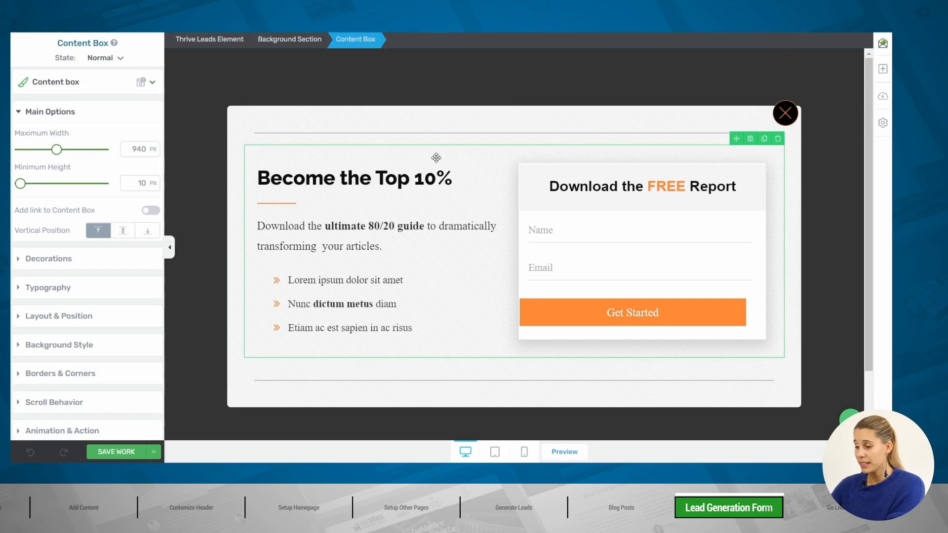
pyautogui.click(416, 172)
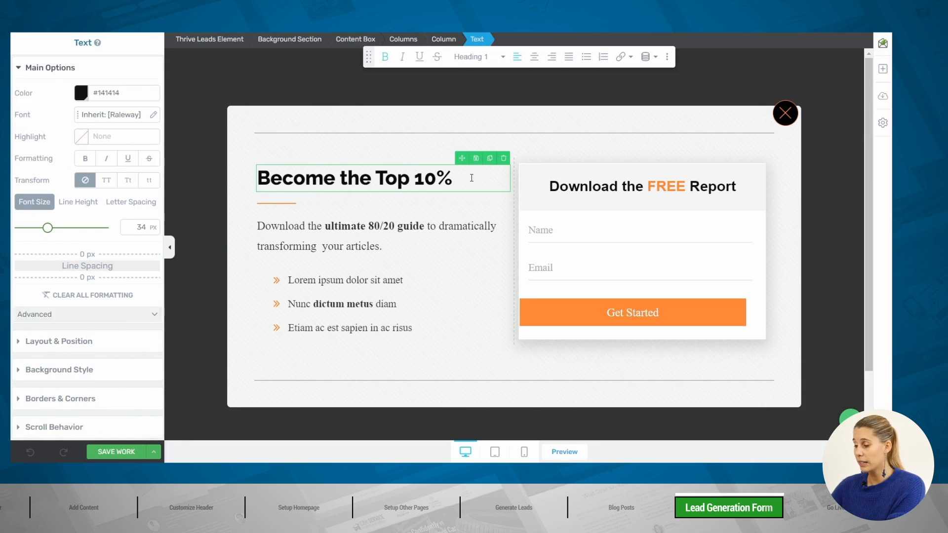
pyautogui.click(587, 198)
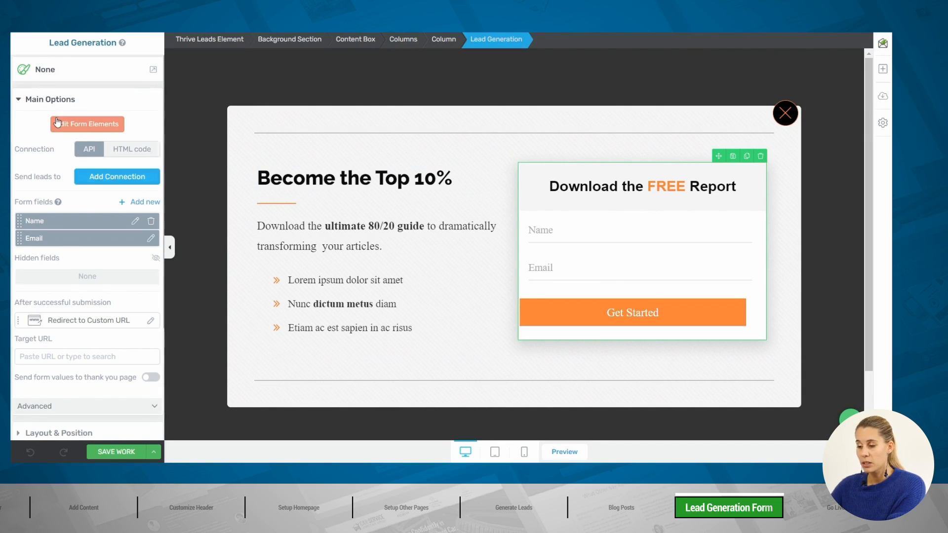
pyautogui.click(70, 127)
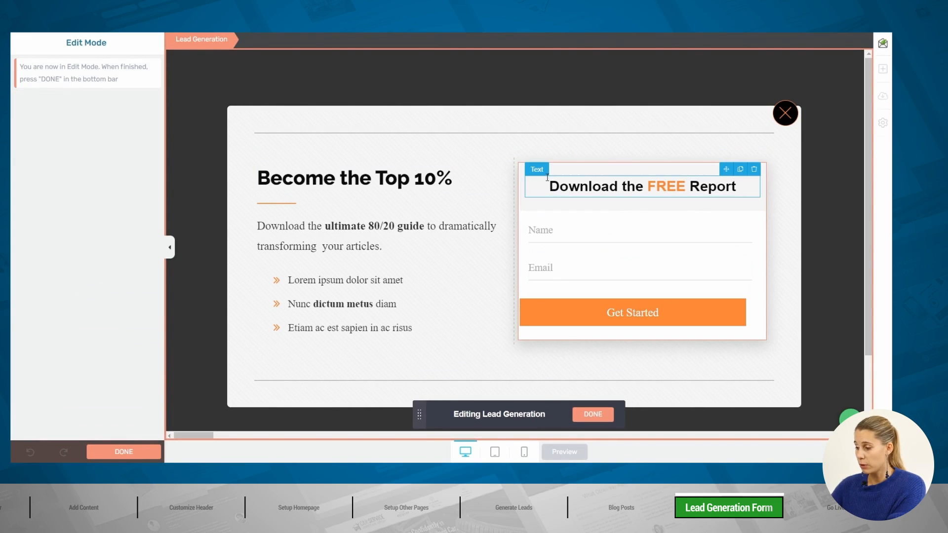
pyautogui.click(557, 306)
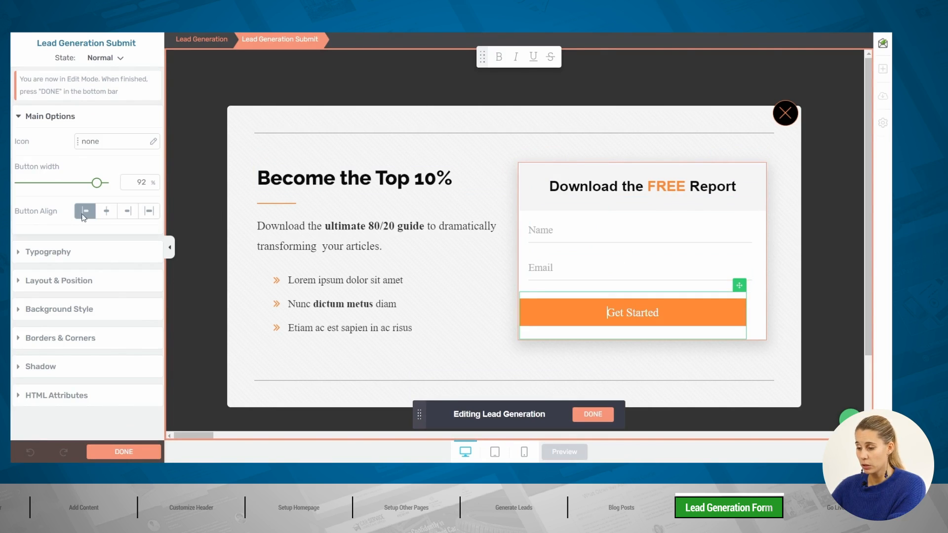
pyautogui.click(106, 211)
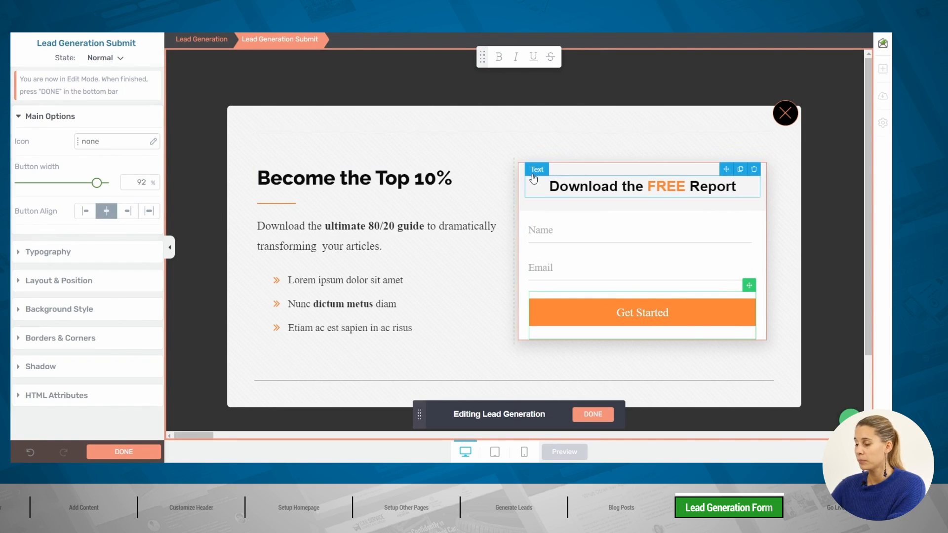
pyautogui.click(593, 417)
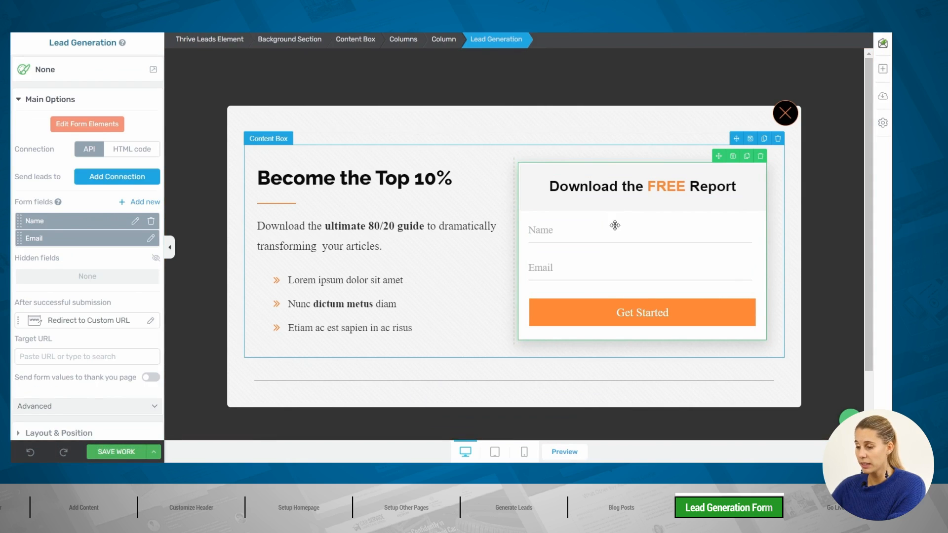
# Step: Connect the lead generation form to Mailchimp with single optin, and choose its redirect target page by searching for "than"
pyautogui.click(102, 183)
pyautogui.click(97, 218)
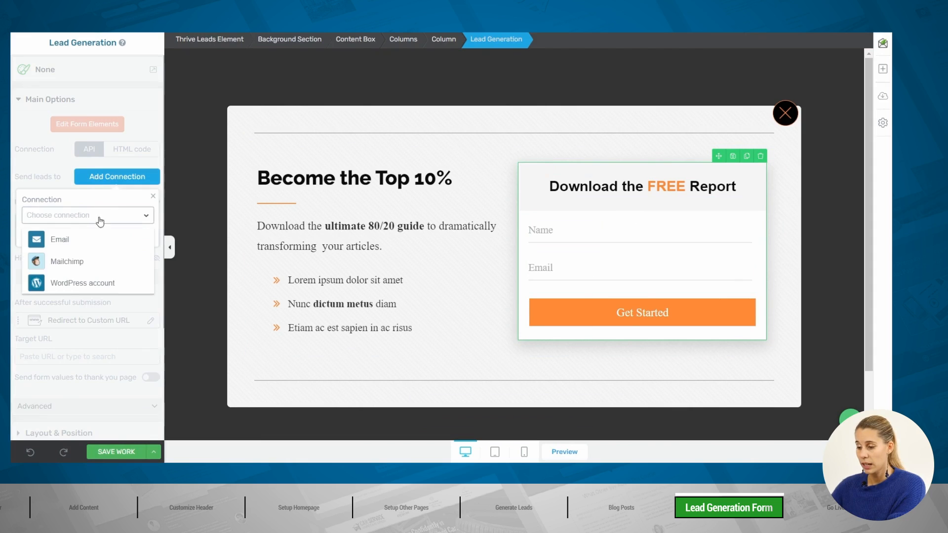
pyautogui.click(79, 239)
pyautogui.click(95, 213)
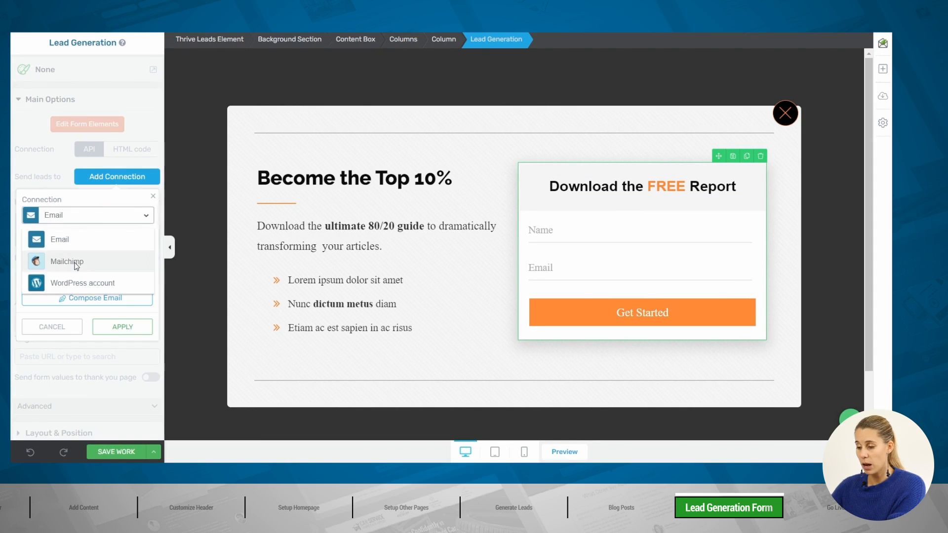
pyautogui.click(94, 258)
pyautogui.scroll(-3, 109, 312)
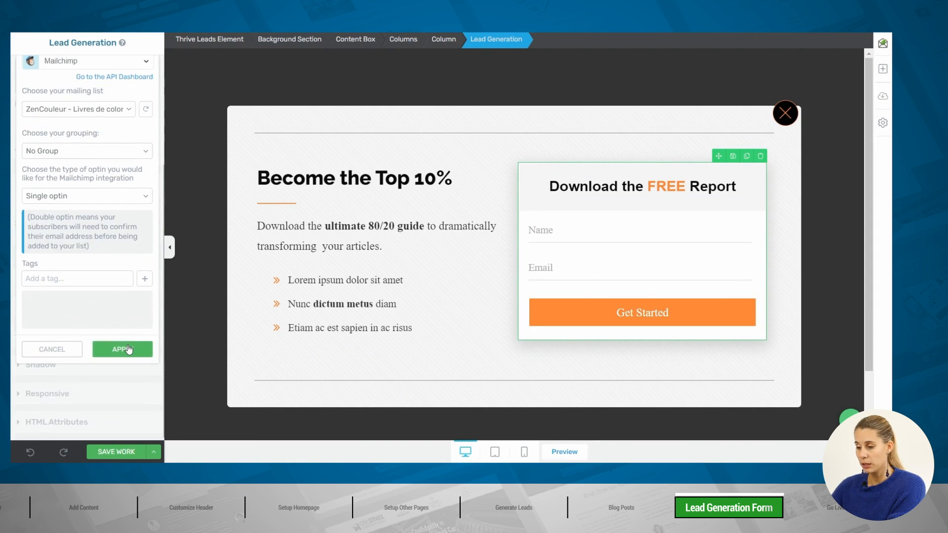
pyautogui.click(125, 351)
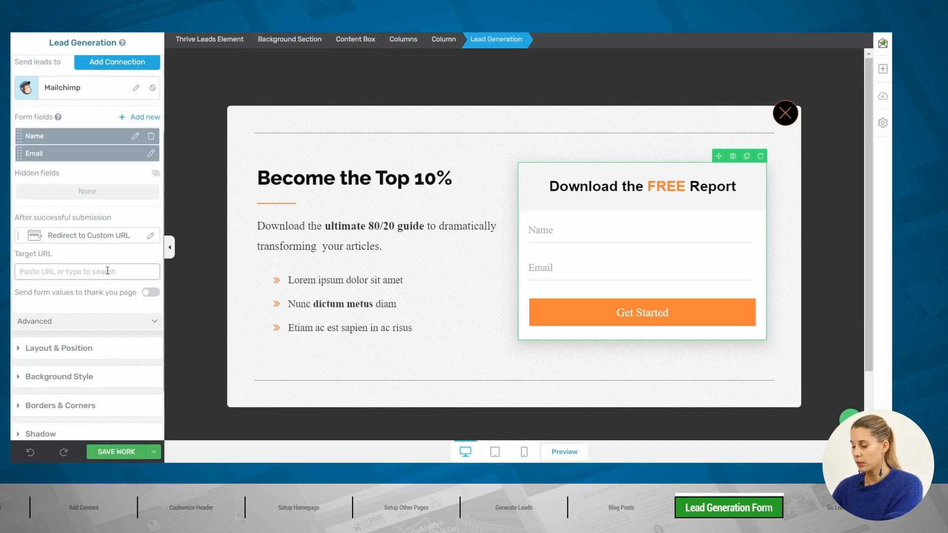
pyautogui.write('than')
pyautogui.click(93, 289)
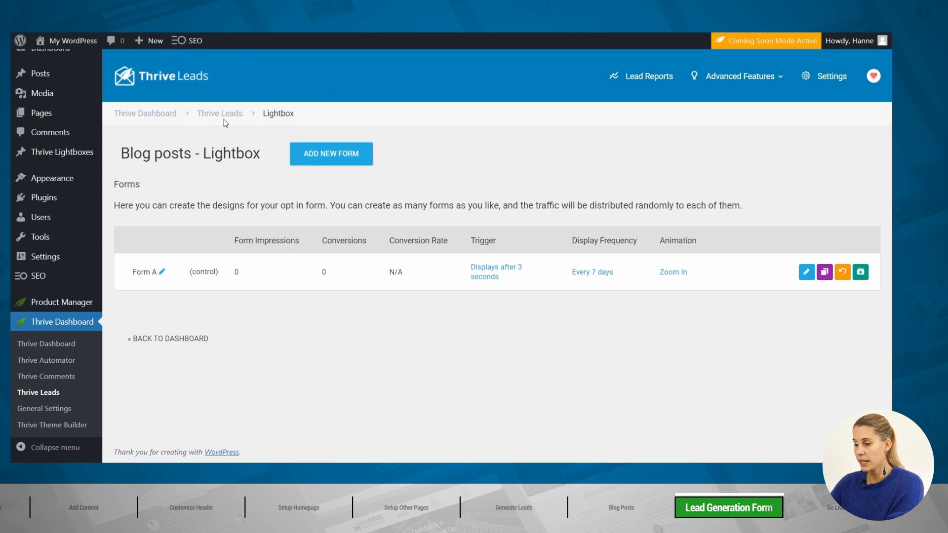
# Step: Return to the Thrive Leads overview and save the Blog posts lead group's display settings with All Posts enabled
pyautogui.click(233, 118)
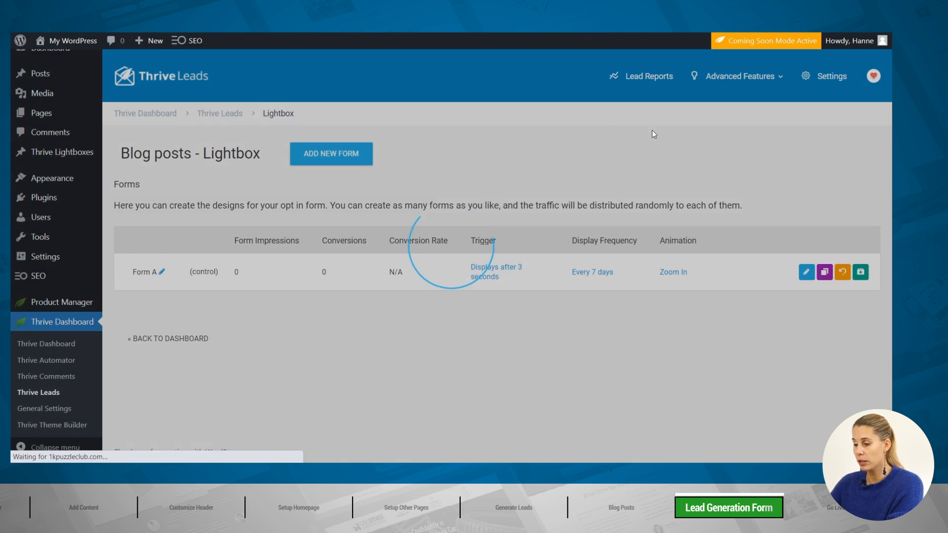
pyautogui.scroll(-3, 523, 176)
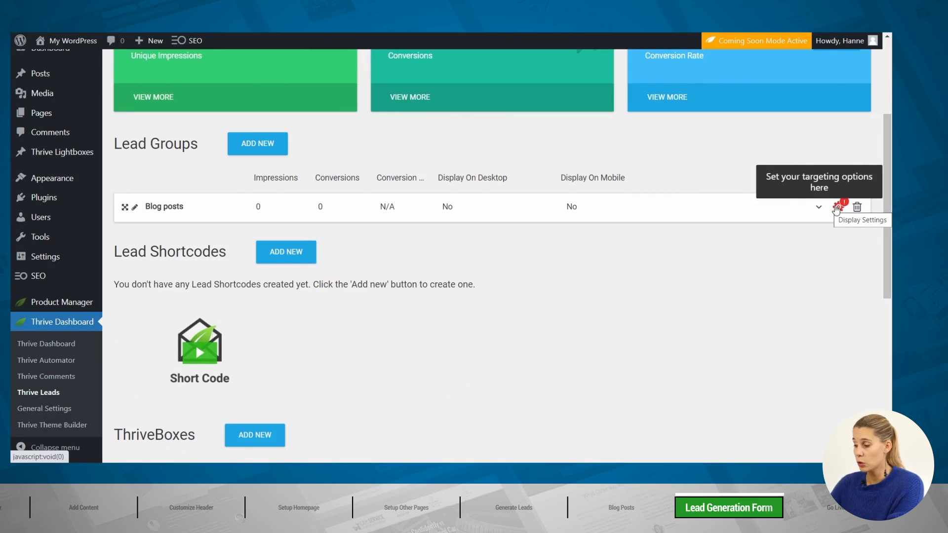
pyautogui.click(837, 208)
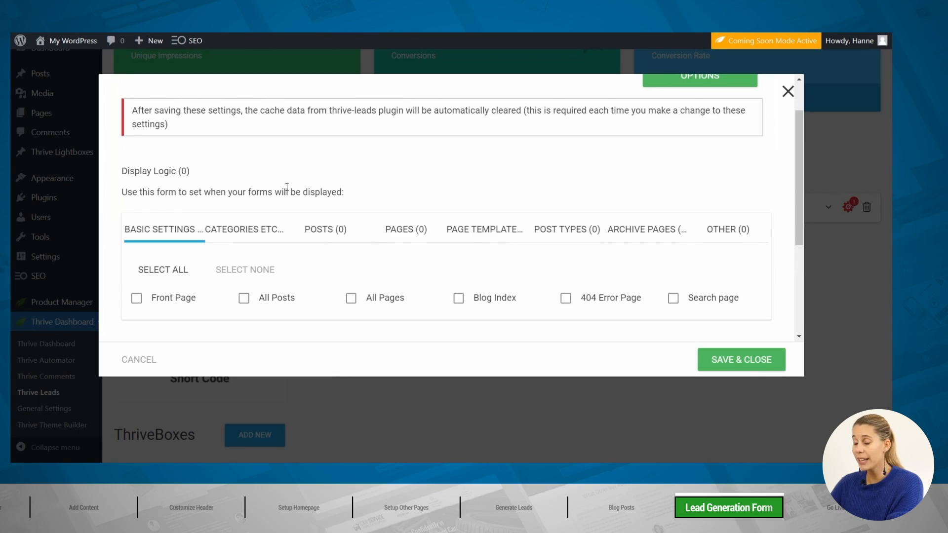
pyautogui.scroll(-1, 264, 221)
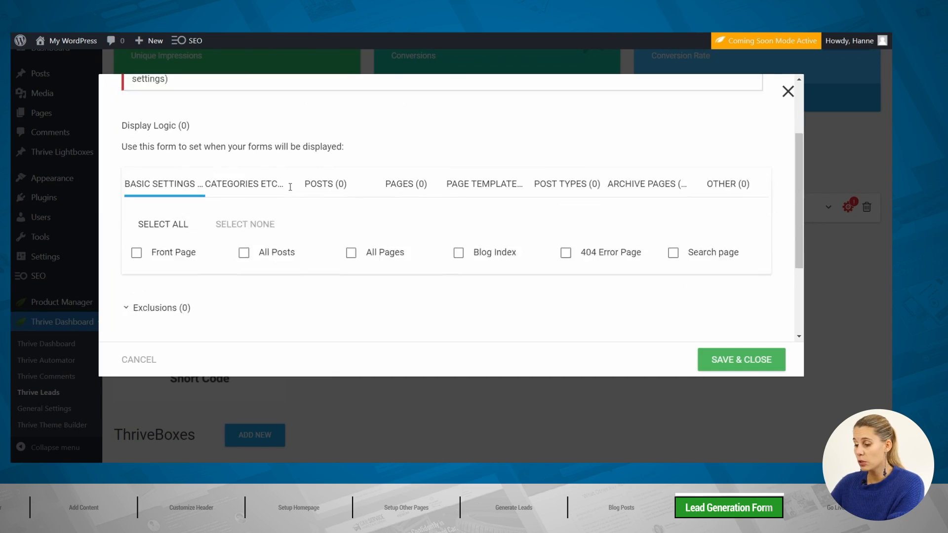
pyautogui.click(243, 241)
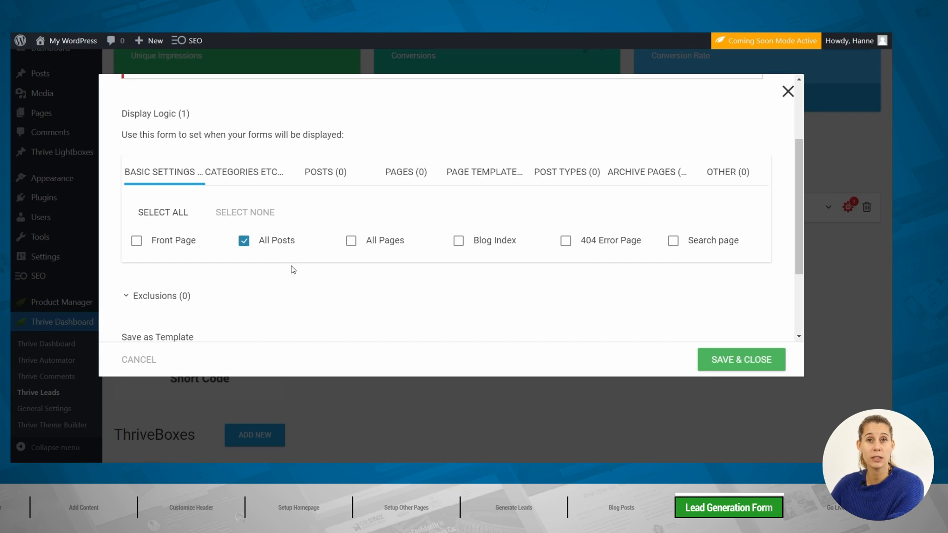
pyautogui.scroll(-2, 297, 272)
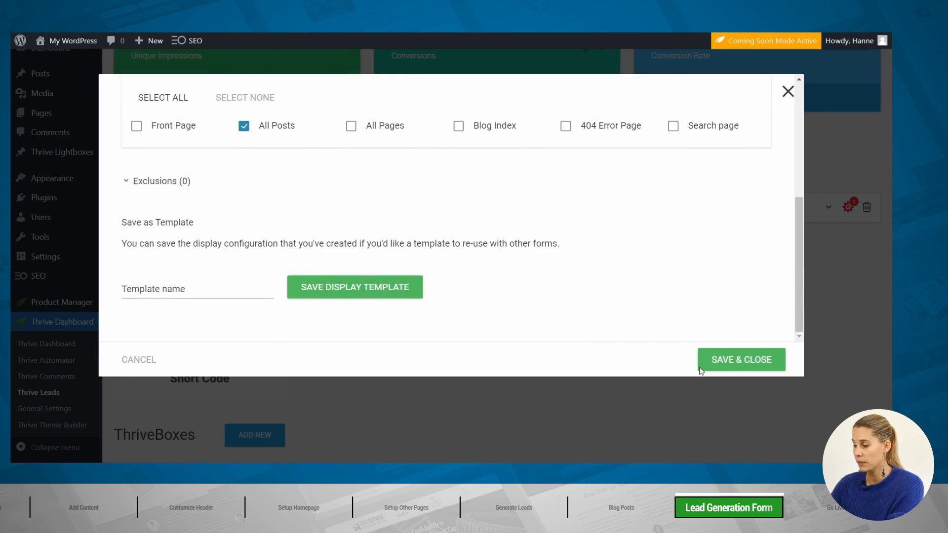
pyautogui.click(741, 360)
# Step: Turn on desktop display for the Blog posts group's Lightbox and check the popup on the published blog post
pyautogui.click(792, 211)
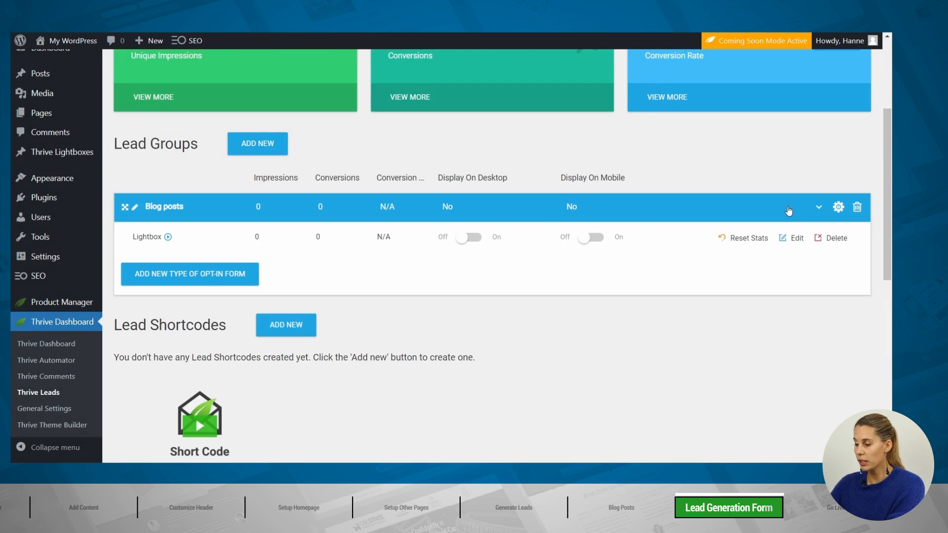
pyautogui.click(478, 242)
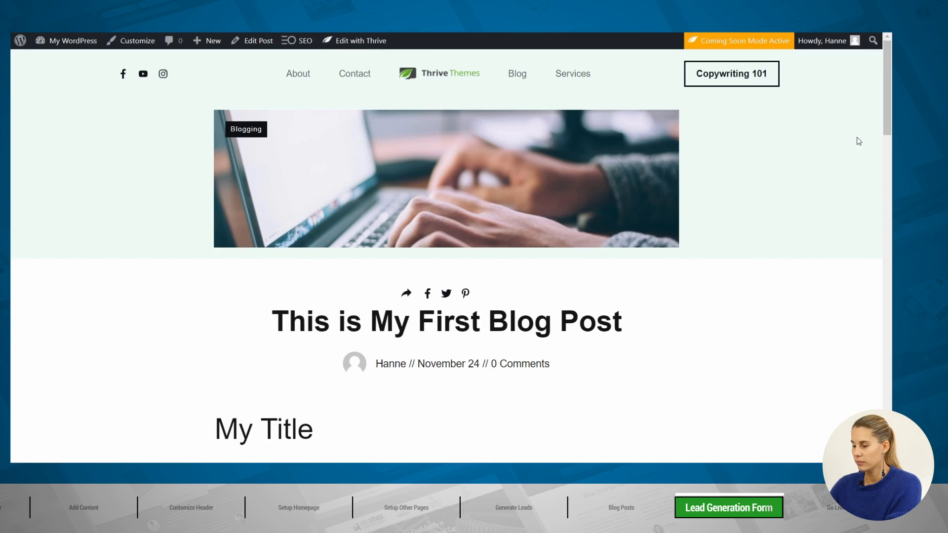
pyautogui.scroll(-3, 859, 142)
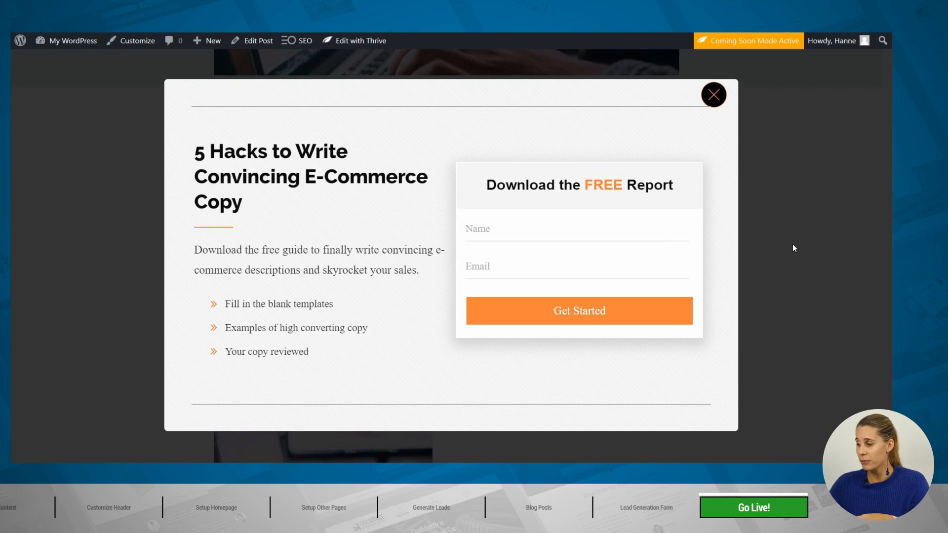
# Step: Open the website's Coming Soon settings and deactivate Coming Soon mode
pyautogui.click(742, 42)
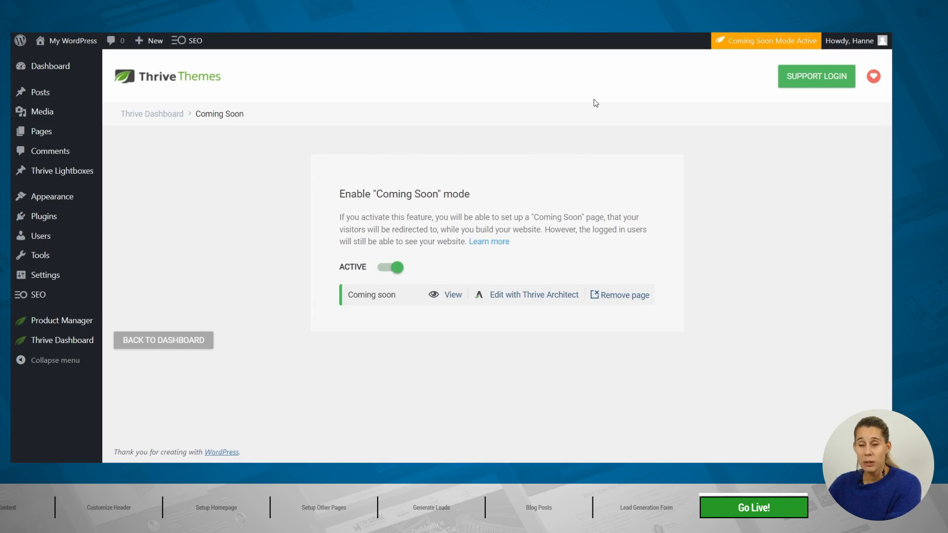
pyautogui.click(387, 267)
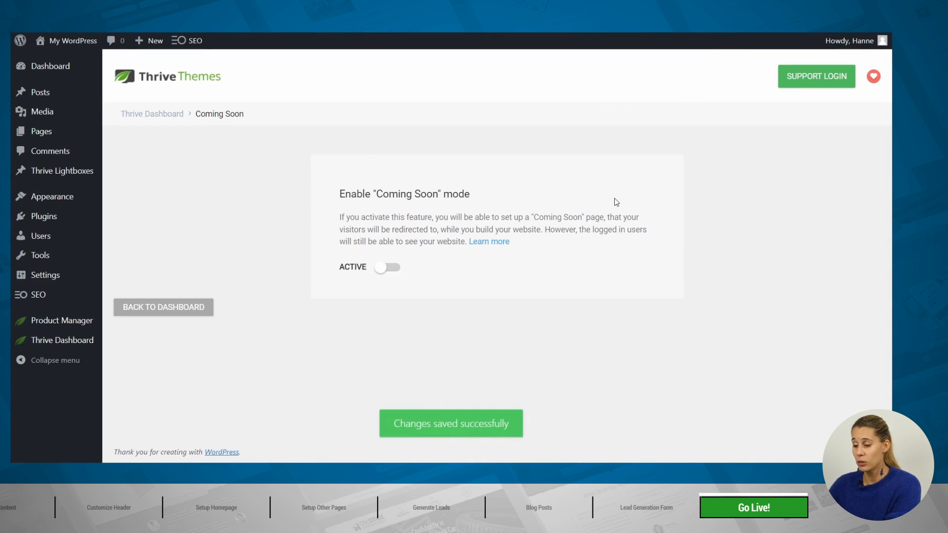